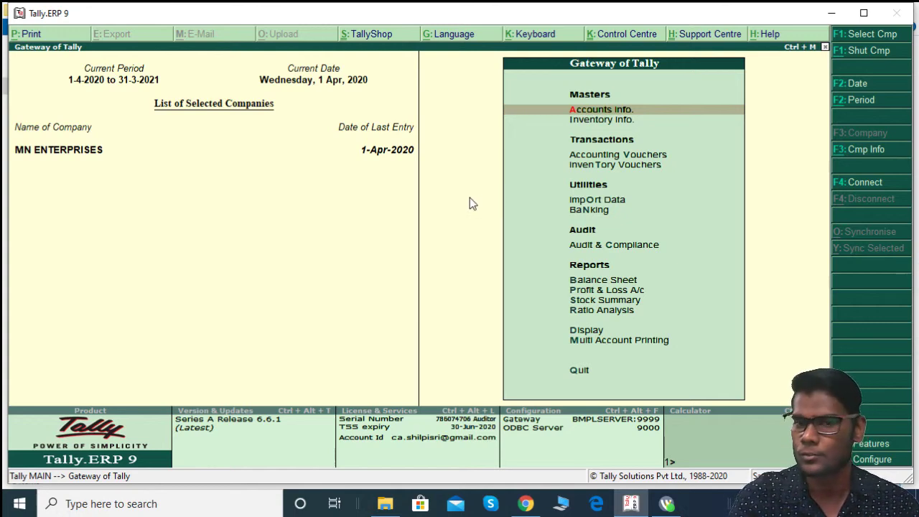
Step: Bring up the HOW TO RECORD DIFFERENT- 2 INVOICING IN PURCHASE folder after a brief look at Tally
{"action": "left_click", "coordinate": [380, 508]}
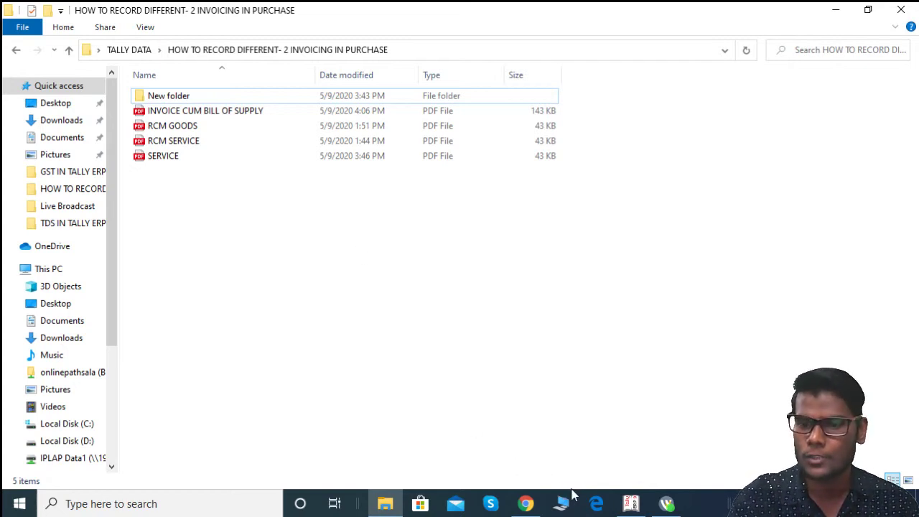
{"action": "left_click", "coordinate": [630, 504]}
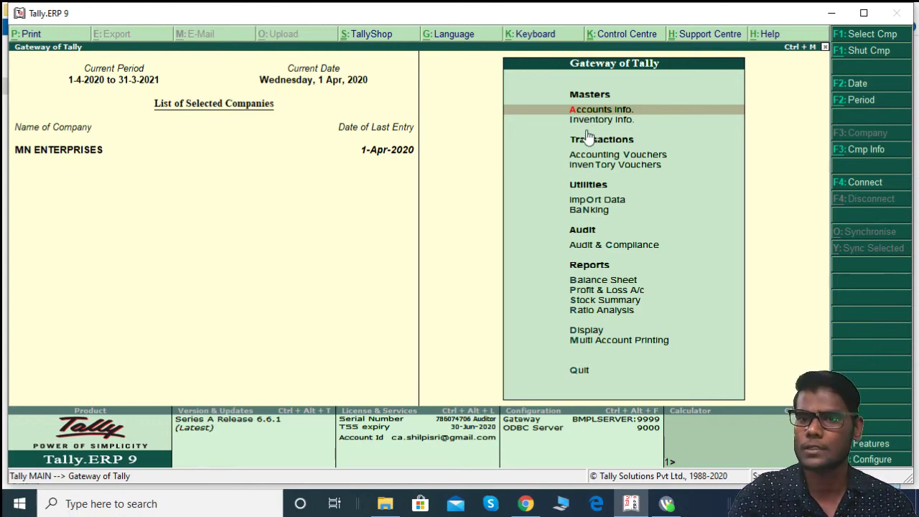
{"action": "left_click", "coordinate": [384, 503]}
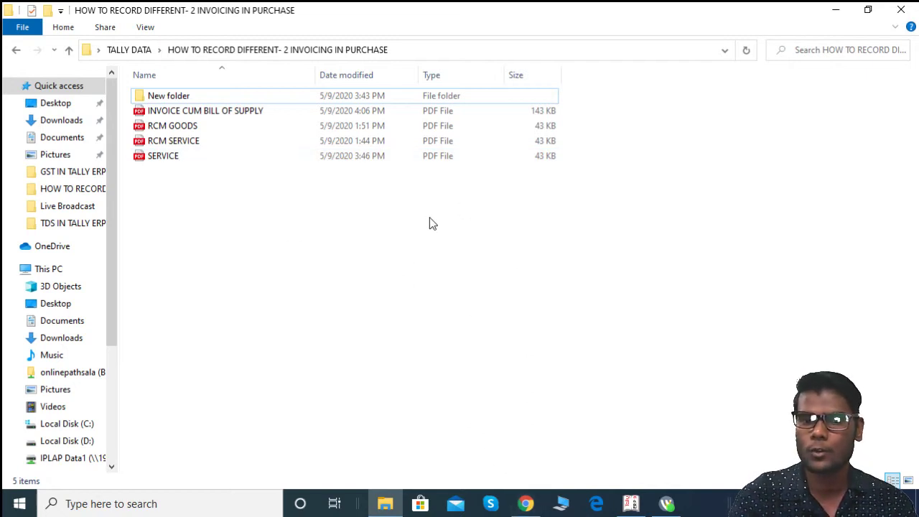
Step: Open SERVICE.pdf and review the rent invoice: 66,000 plus 5,940 each CGST and SGST
{"action": "double_click", "coordinate": [199, 157]}
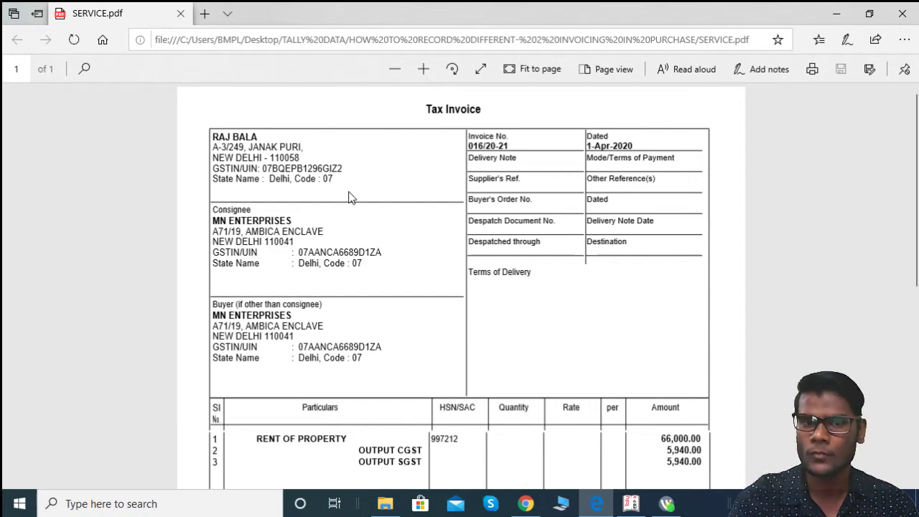
{"action": "scroll", "coordinate": [327, 204], "scroll_direction": "down", "scroll_amount": 4}
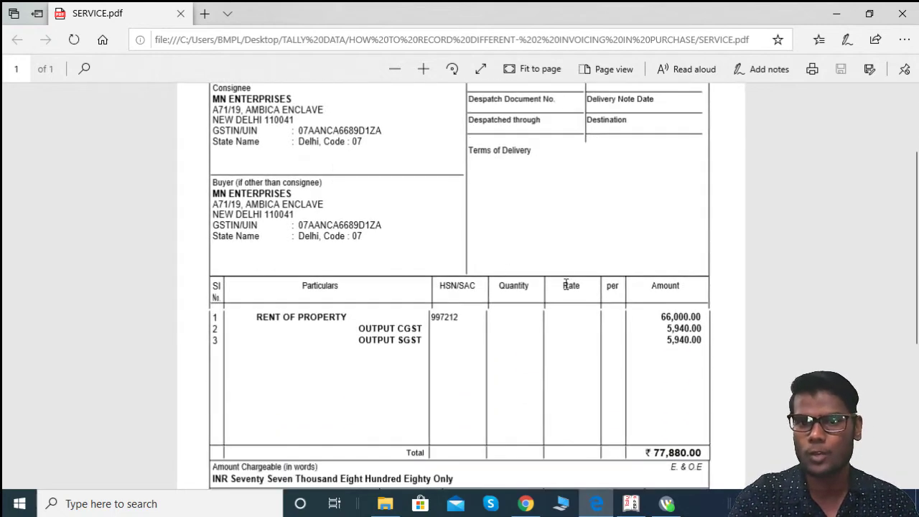
{"action": "scroll", "coordinate": [566, 280], "scroll_direction": "down", "scroll_amount": 2}
{"action": "scroll", "coordinate": [566, 280], "scroll_direction": "up", "scroll_amount": 6}
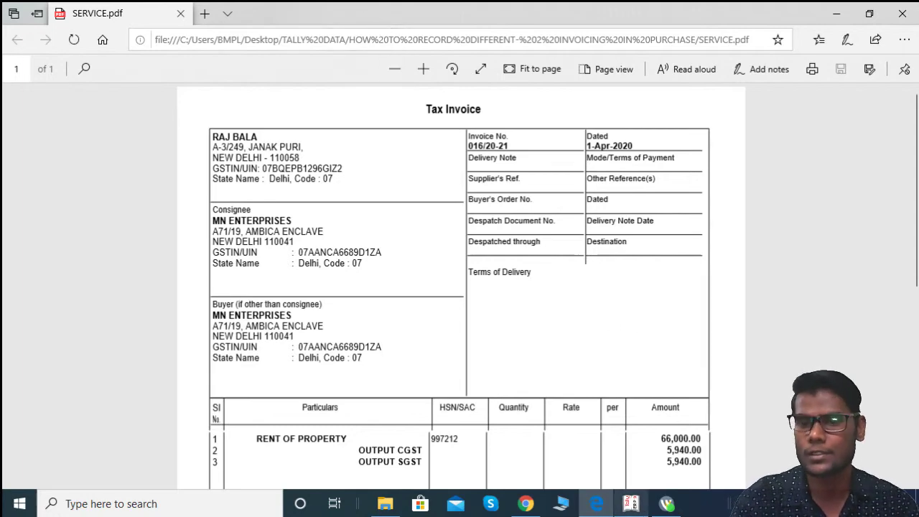
Step: Start Purchase voucher No. 4 from Accounting Vouchers in item-invoice mode
{"action": "left_click", "coordinate": [630, 503]}
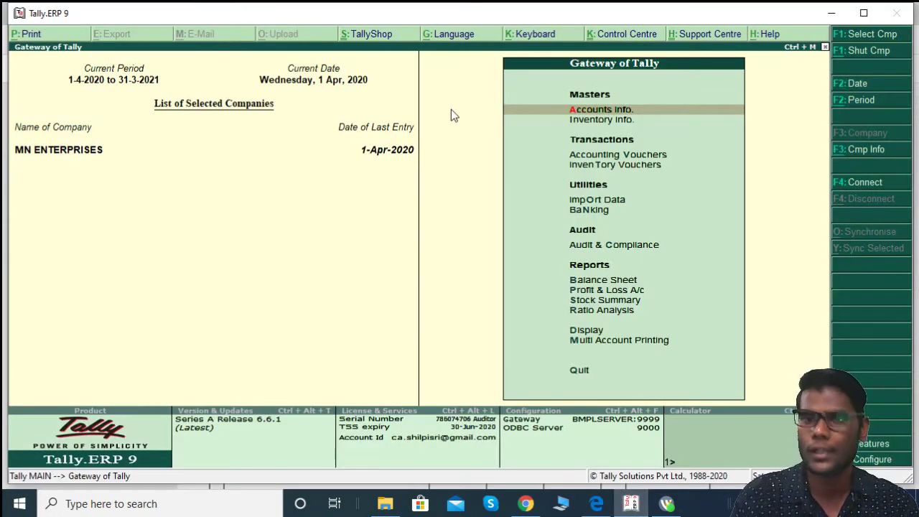
{"action": "key", "text": "Down"}
{"action": "key", "text": "Down"}
{"action": "key", "text": "Return"}
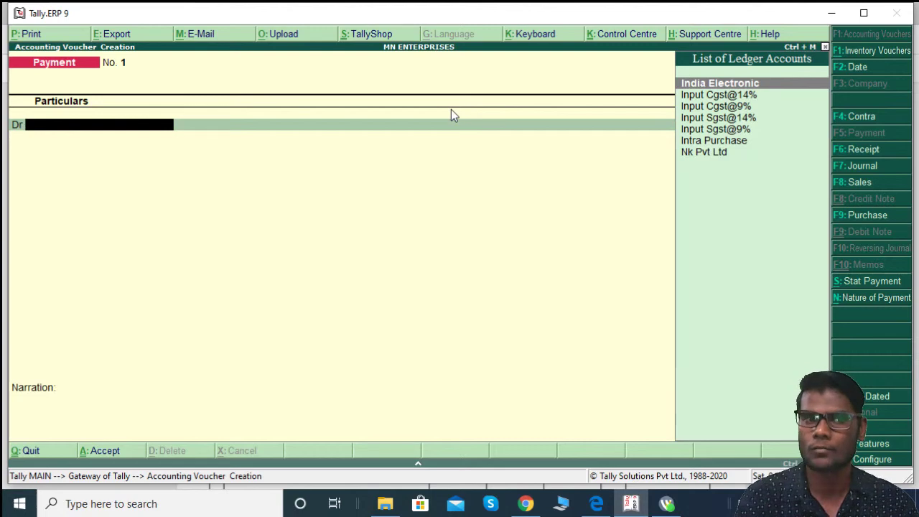
{"action": "key", "text": "F9"}
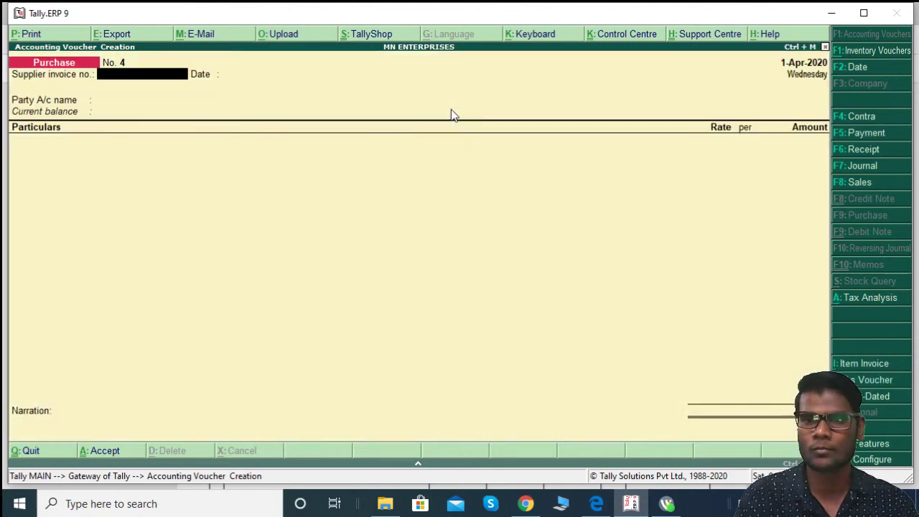
{"action": "key", "text": "alt+i"}
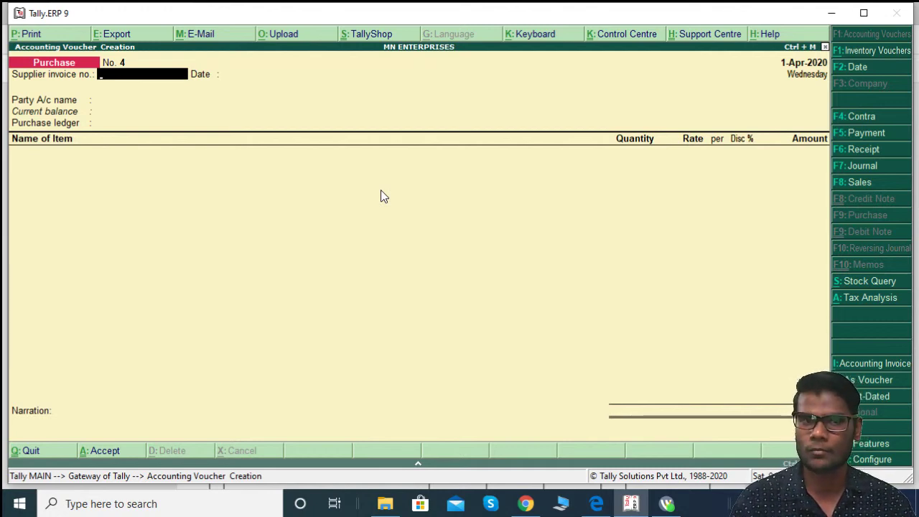
Step: Review invoice 016/20-21's items and 9% CGST/SGST summary in SERVICE.pdf, ending at its header
{"action": "key", "text": "alt+Tab"}
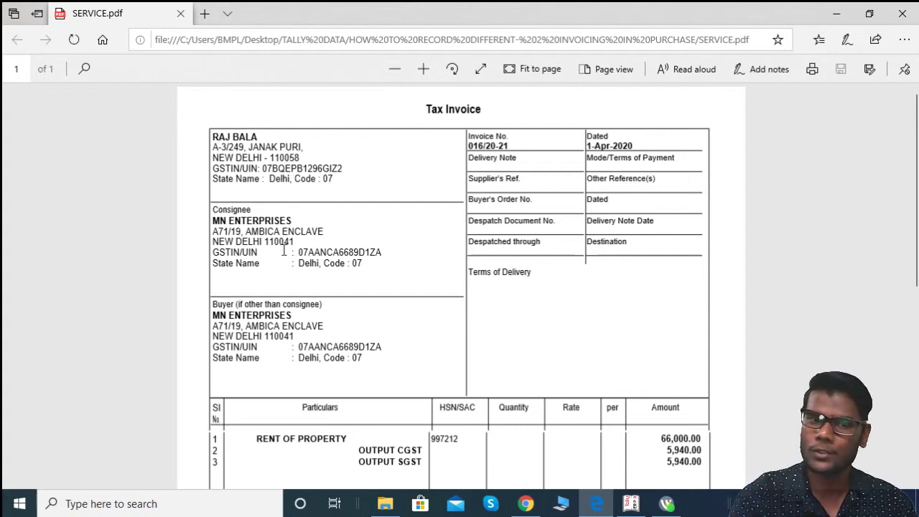
{"action": "scroll", "coordinate": [316, 250], "scroll_direction": "down", "scroll_amount": 3}
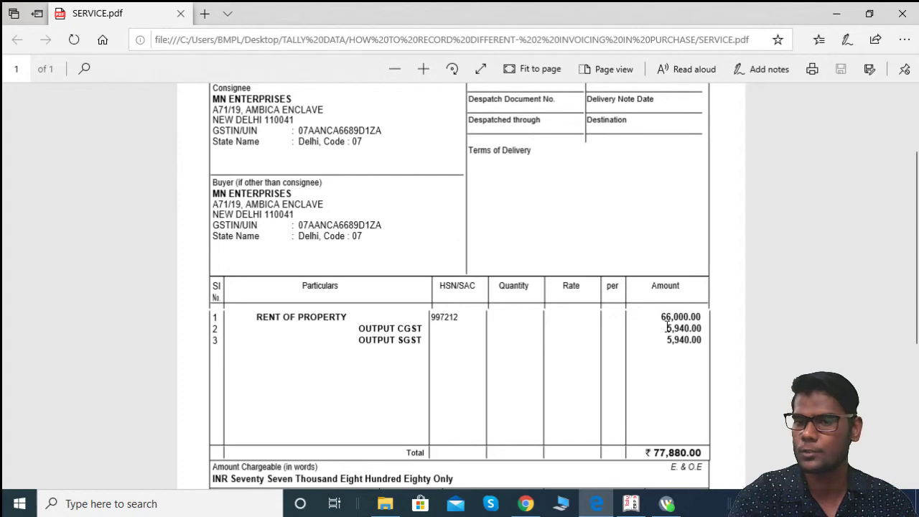
{"action": "scroll", "coordinate": [443, 328], "scroll_direction": "down", "scroll_amount": 2}
{"action": "scroll", "coordinate": [442, 329], "scroll_direction": "down", "scroll_amount": 3}
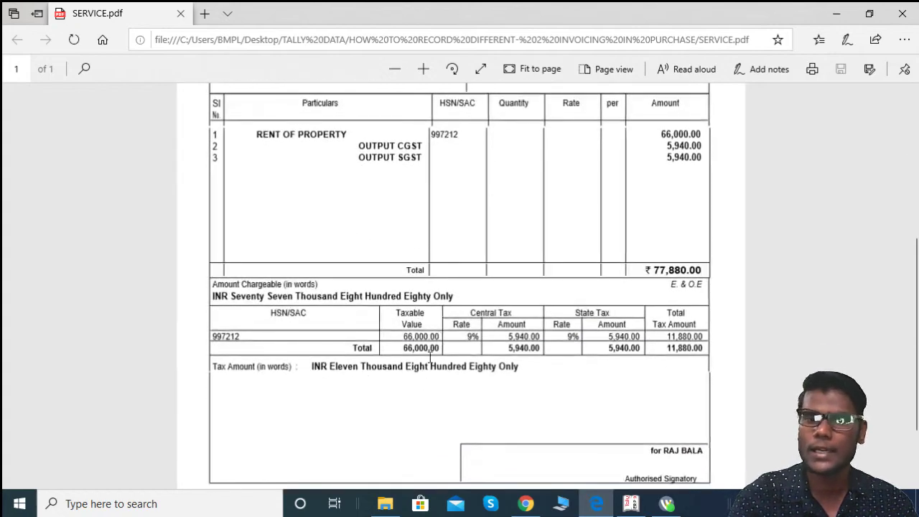
{"action": "scroll", "coordinate": [501, 343], "scroll_direction": "up", "scroll_amount": 1}
{"action": "scroll", "coordinate": [501, 343], "scroll_direction": "up", "scroll_amount": 4}
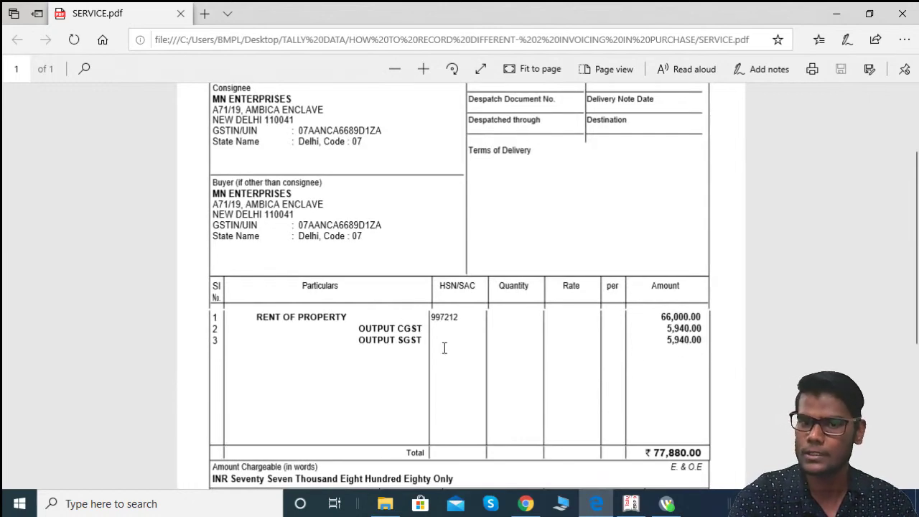
{"action": "scroll", "coordinate": [448, 357], "scroll_direction": "down", "scroll_amount": 6}
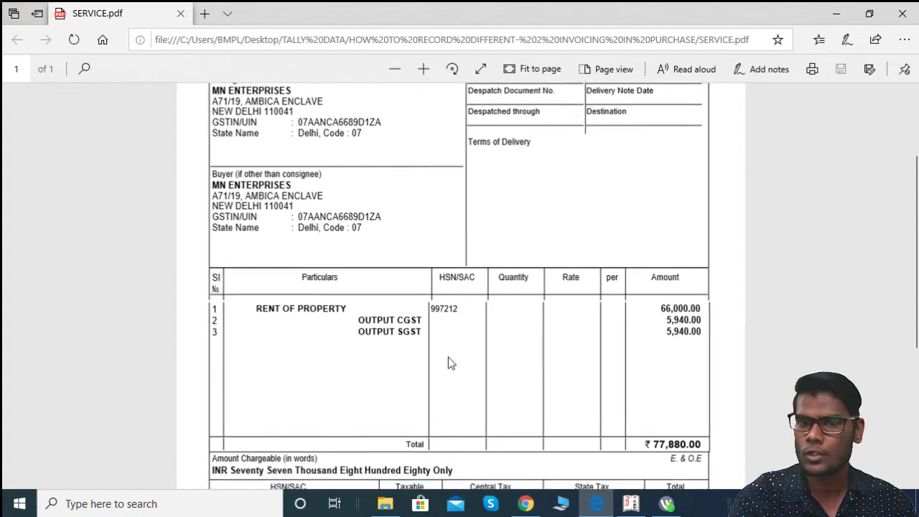
{"action": "scroll", "coordinate": [448, 356], "scroll_direction": "up", "scroll_amount": 9}
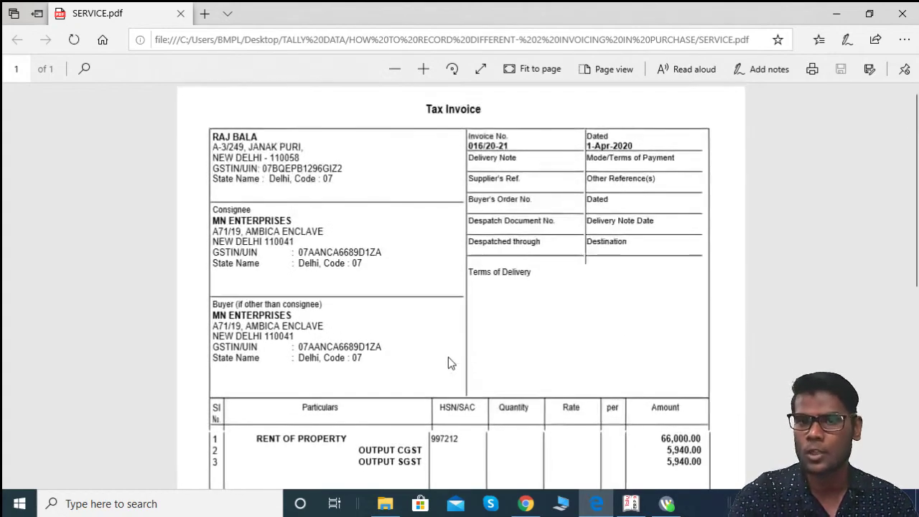
{"action": "key", "text": "alt+Tab"}
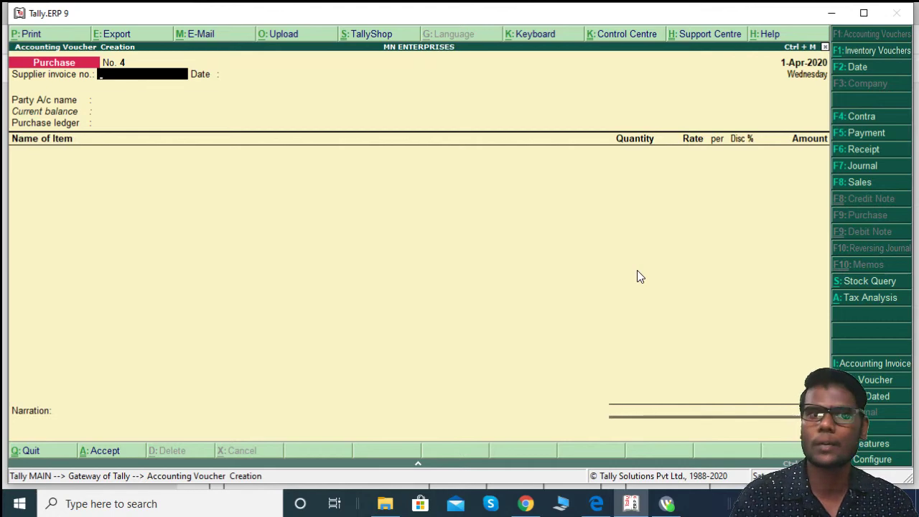
{"action": "key", "text": "alt+Tab"}
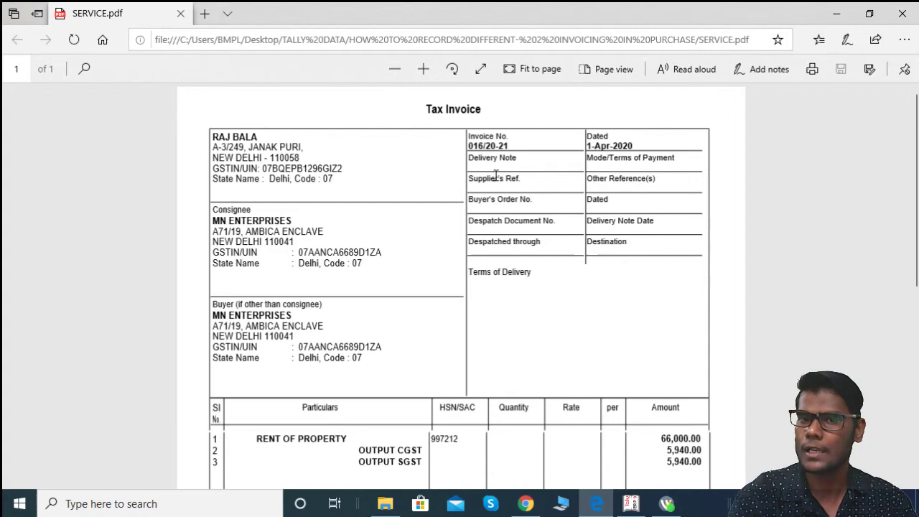
Step: Enter supplier invoice no. 016/20-21 and accept the date 1-Apr-2020
{"action": "key", "text": "alt+Tab"}
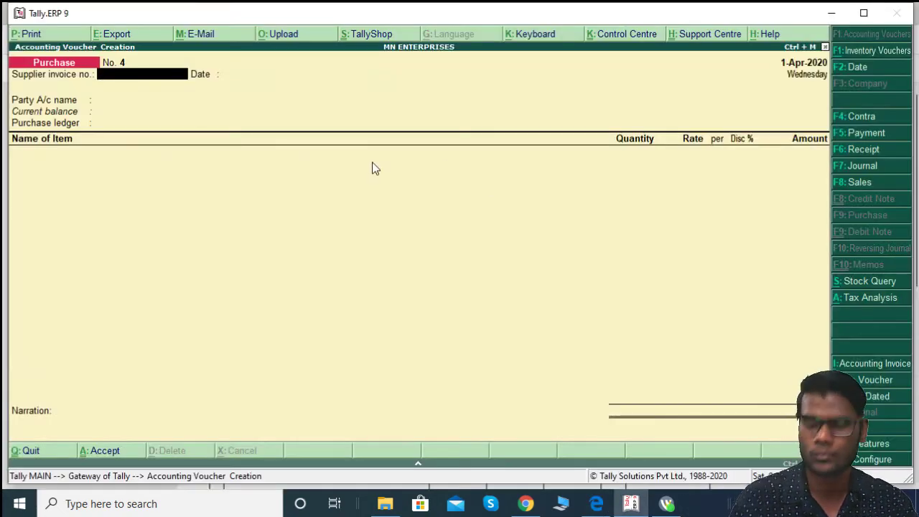
{"action": "type", "text": "016"}
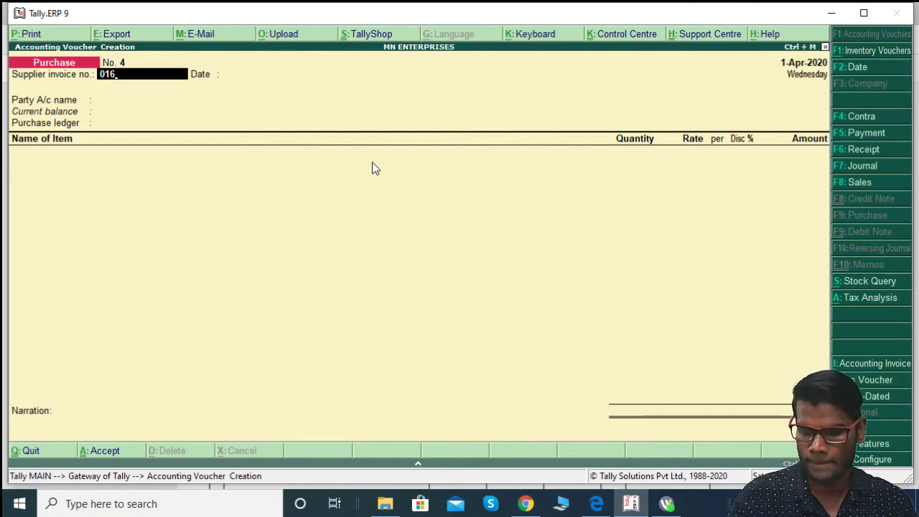
{"action": "type", "text": "/20-21"}
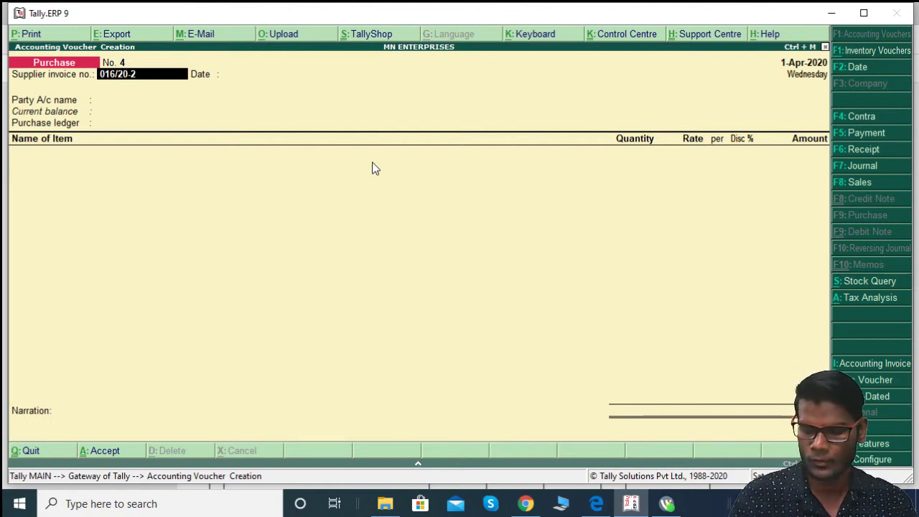
{"action": "key", "text": "Return"}
{"action": "key", "text": "alt+Tab"}
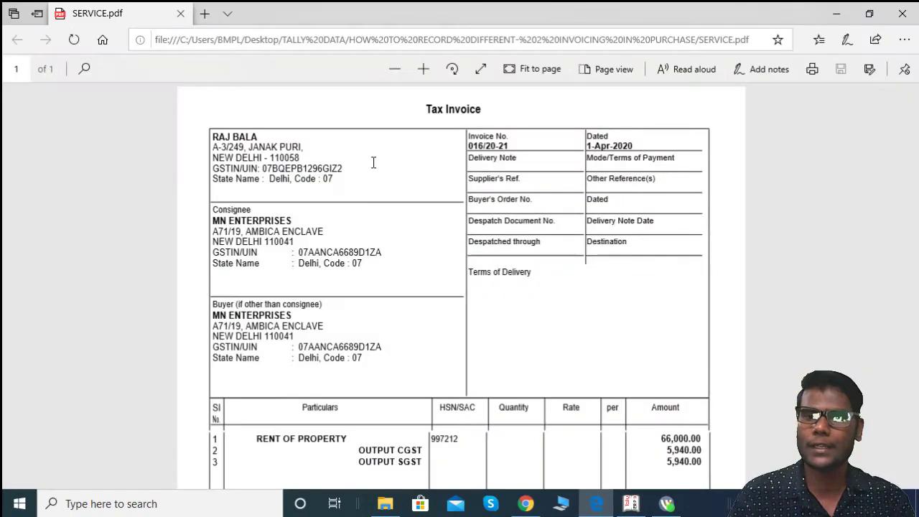
{"action": "key", "text": "alt+Tab"}
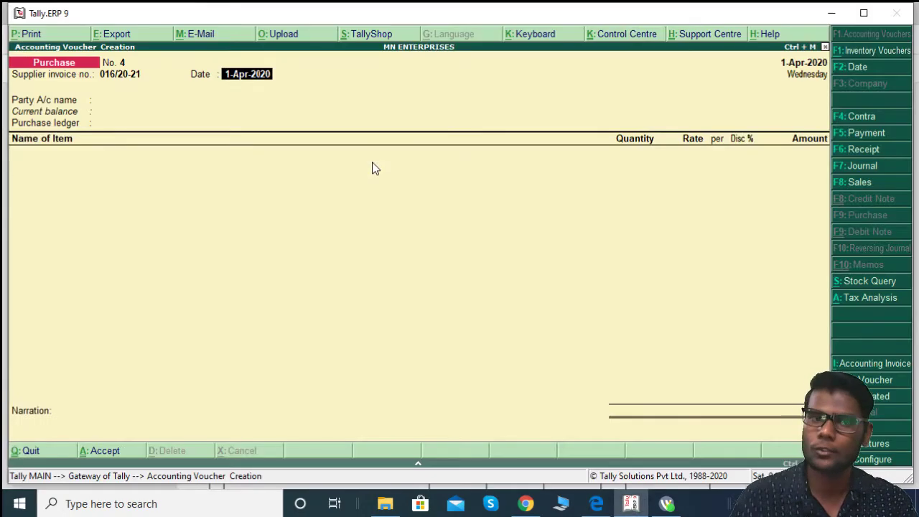
{"action": "key", "text": "Return"}
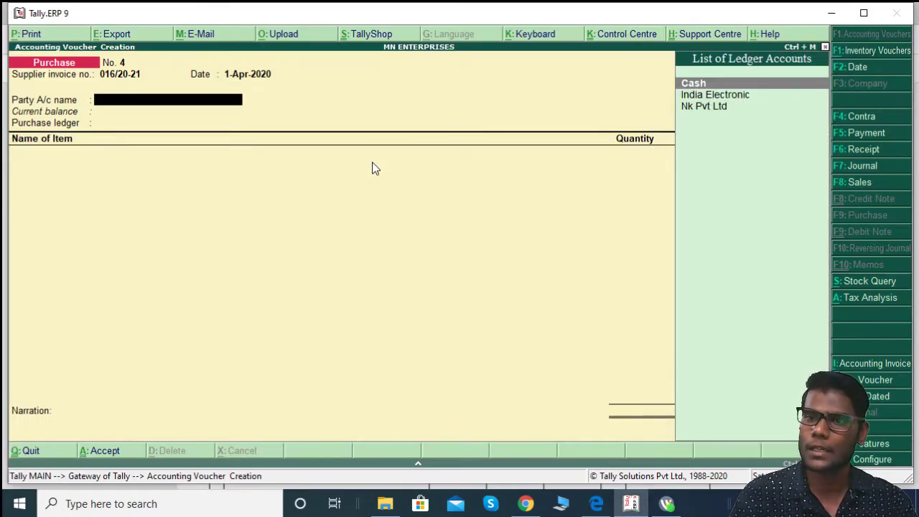
{"action": "key", "text": "alt+Tab"}
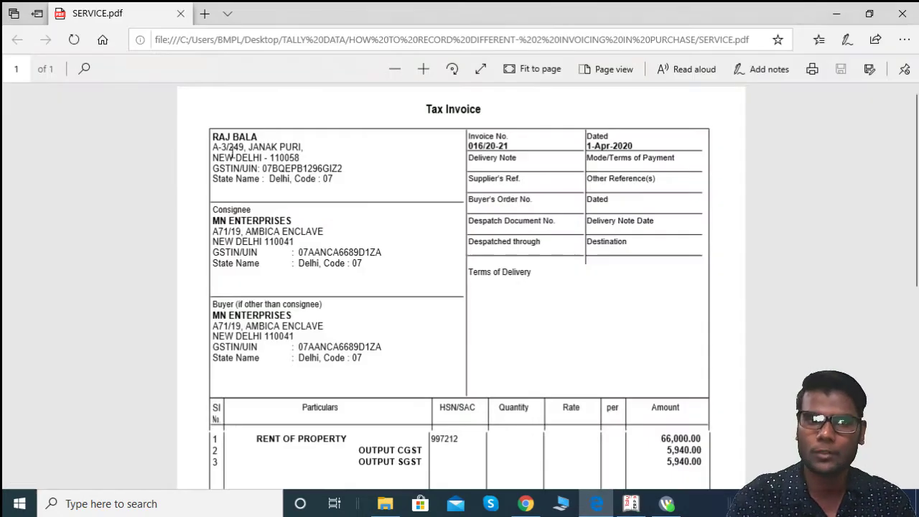
Step: Create a new party ledger with the supplier's name under Sundry Creditors
{"action": "key", "text": "alt+Tab"}
{"action": "key", "text": "alt+c"}
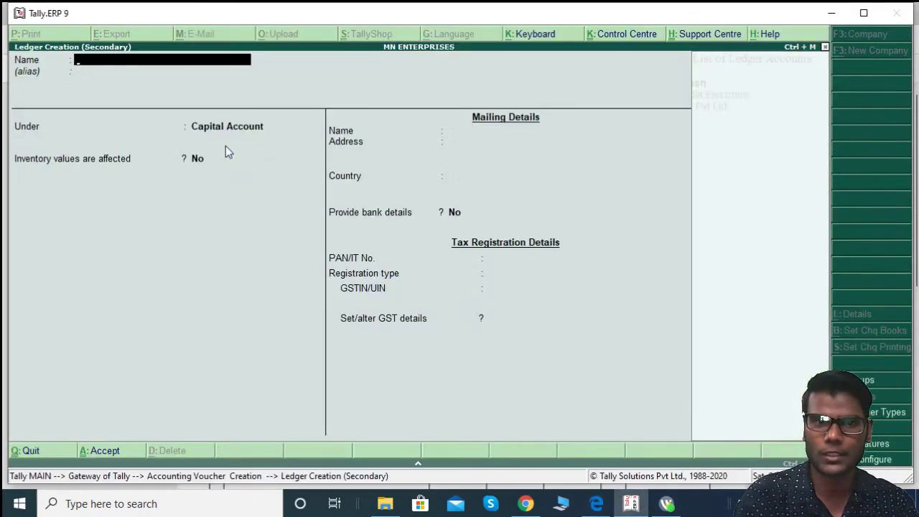
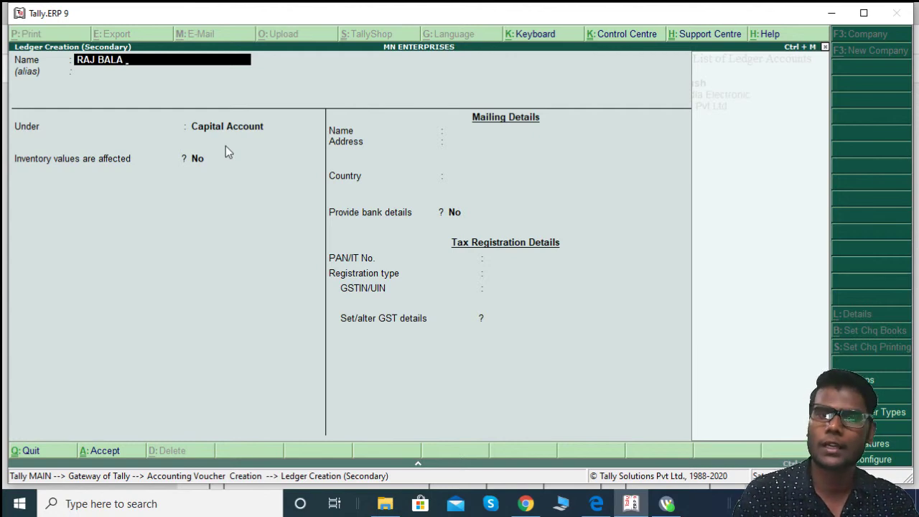
{"action": "key", "text": "Return"}
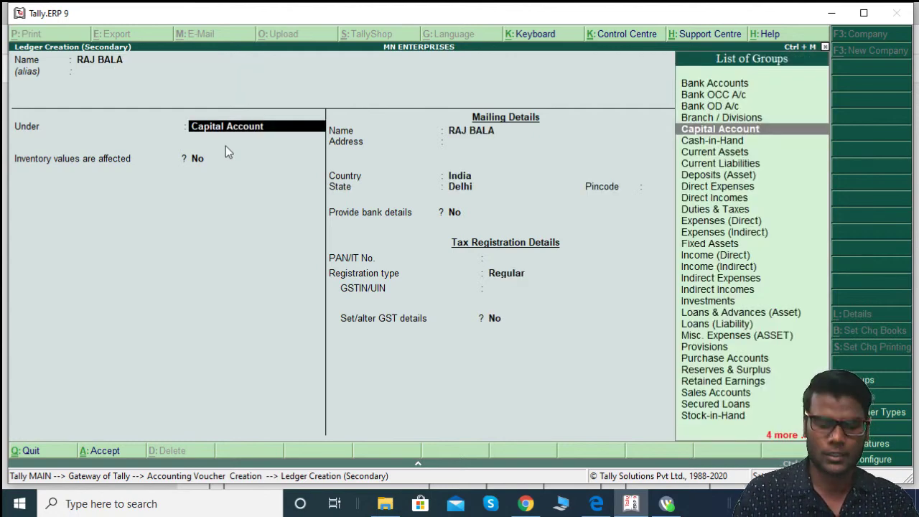
{"action": "type", "text": "SUN"}
{"action": "key", "text": "Return"}
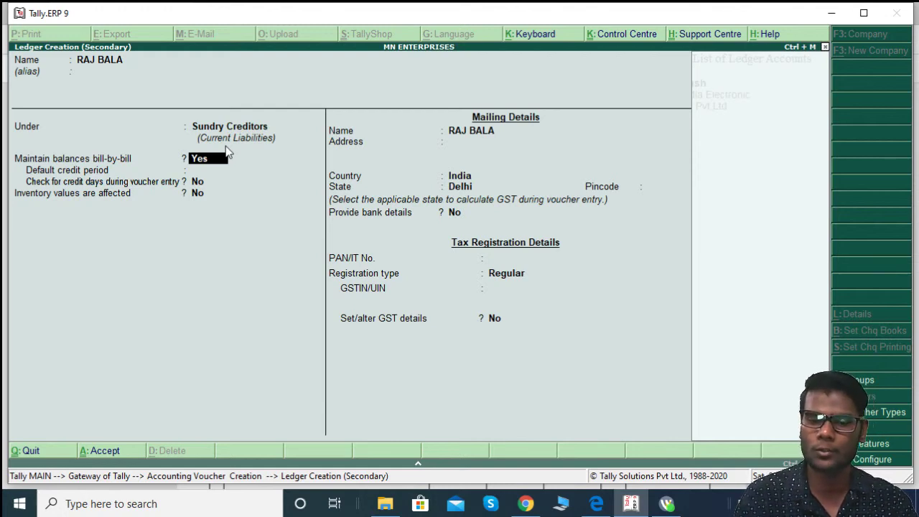
{"action": "key", "text": "Return"}
{"action": "key", "text": "Return"}
{"action": "key", "text": "Return"}
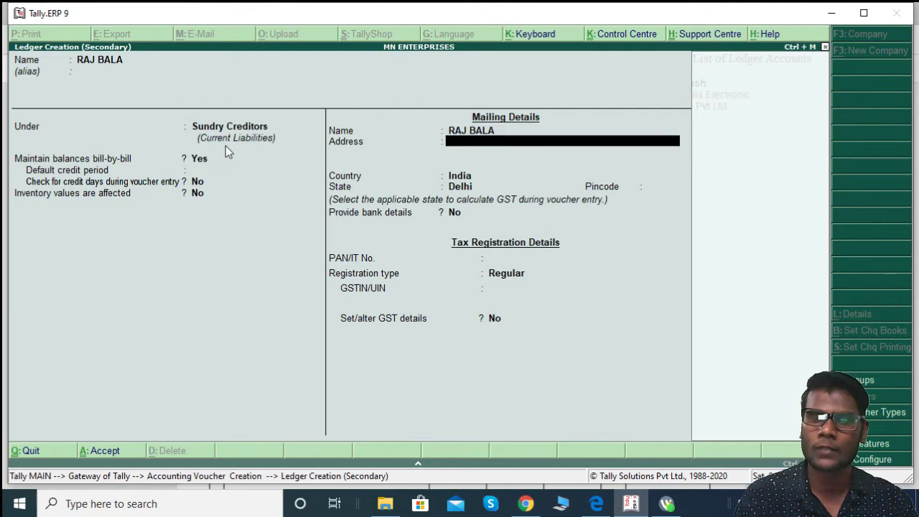
Step: Enter the supplier's first address line as shown on the invoice
{"action": "key", "text": "alt+Tab"}
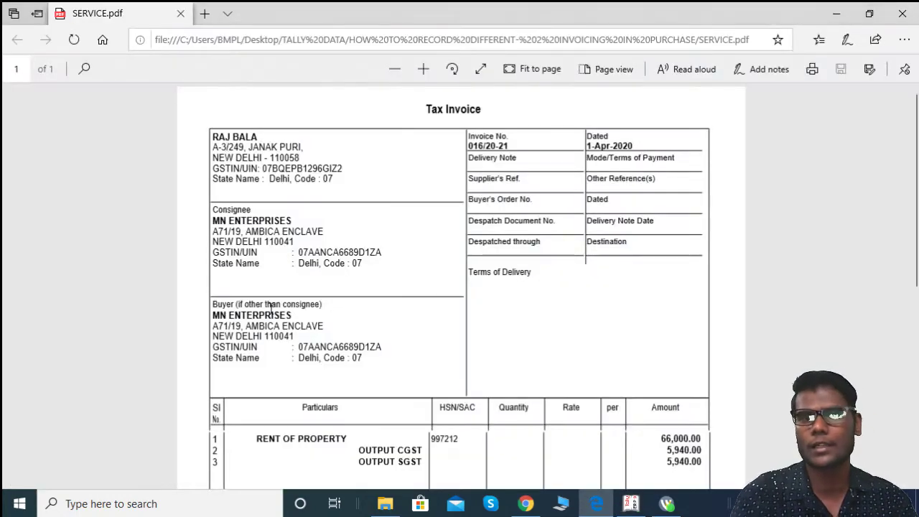
{"action": "key", "text": "alt+Tab"}
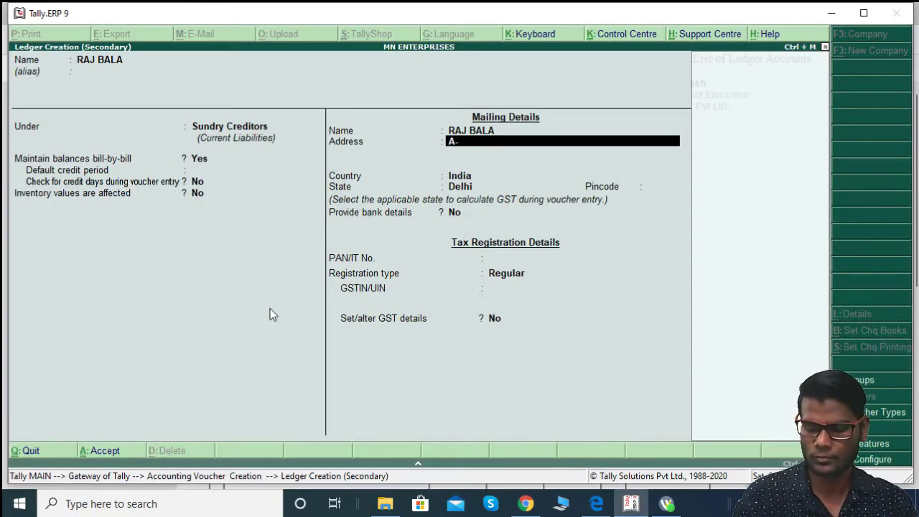
{"action": "key", "text": "alt+Tab"}
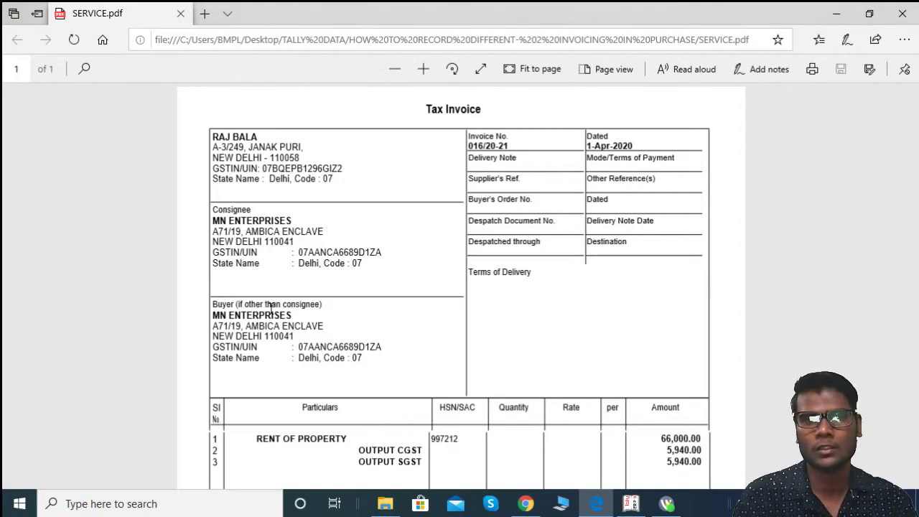
{"action": "key", "text": "alt+Tab"}
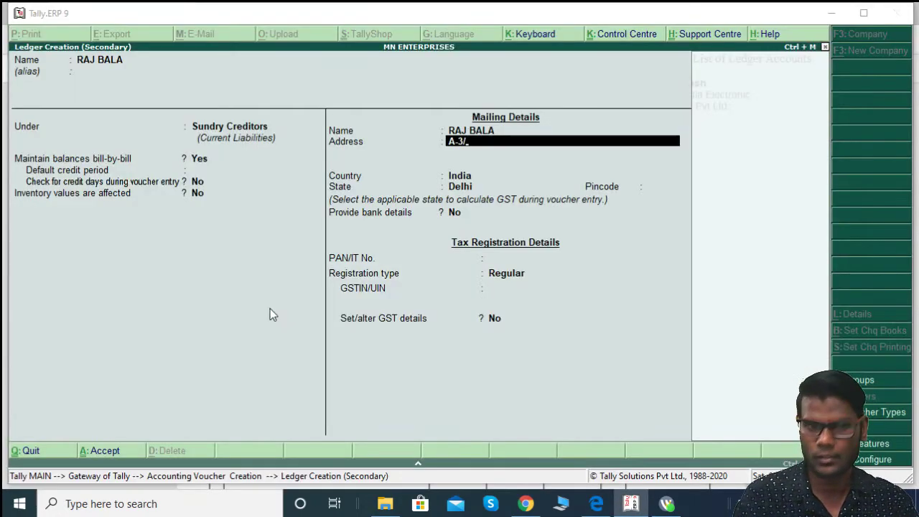
{"action": "key", "text": "alt+Tab"}
{"action": "key", "text": "alt+Tab"}
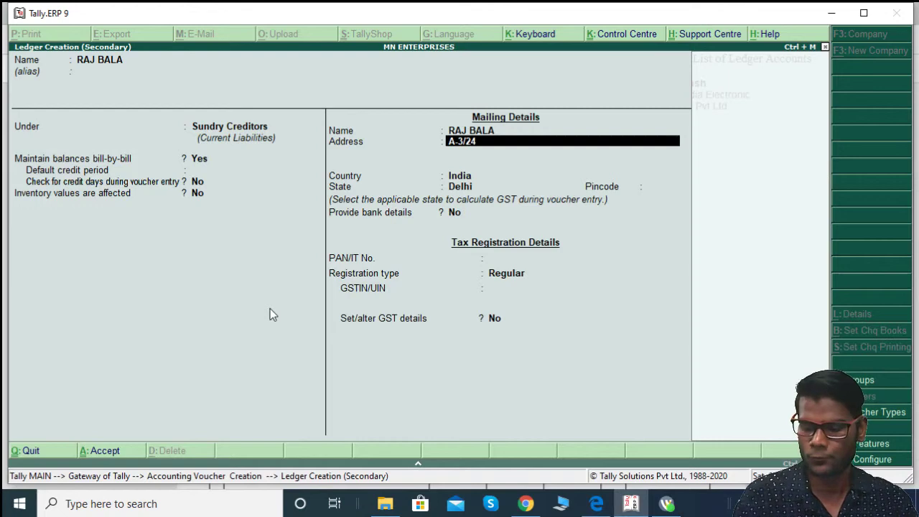
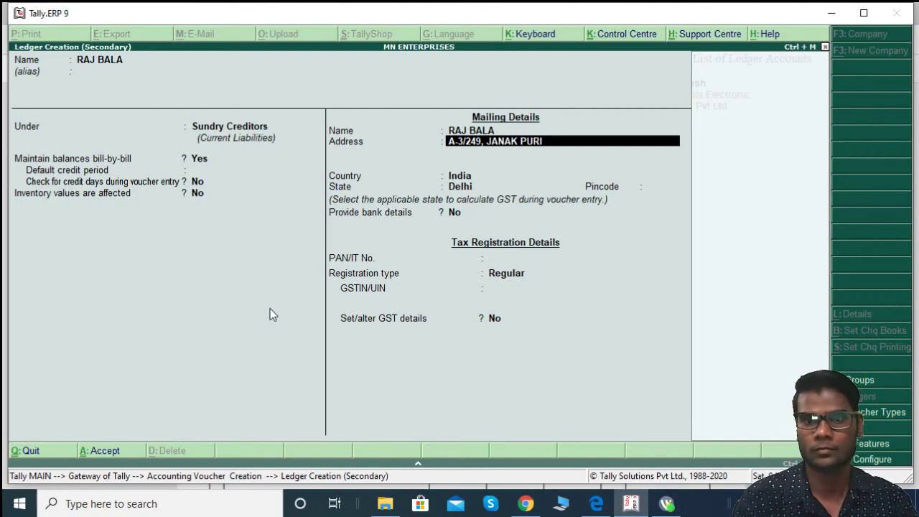
{"action": "key", "text": "Return"}
Step: Add the New Delhi address line and fill in the supplier's pincode
{"action": "key", "text": "alt+Tab"}
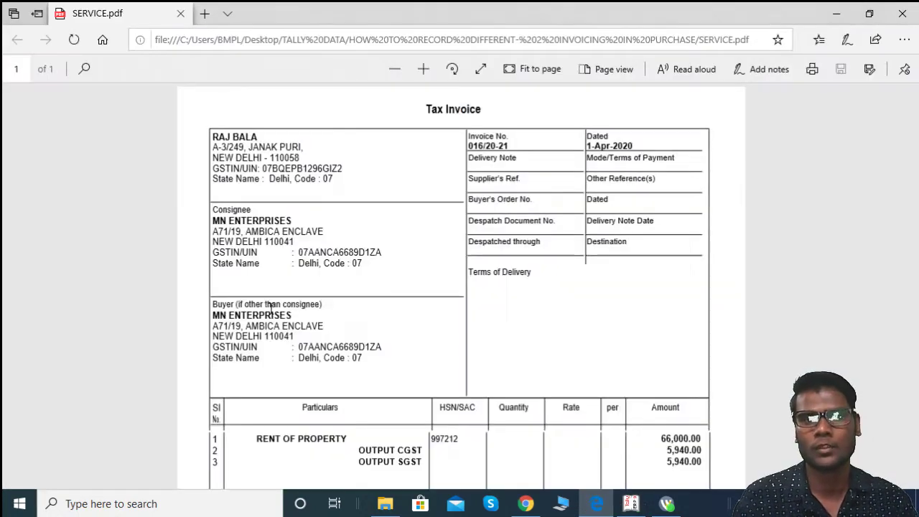
{"action": "key", "text": "alt+Tab"}
{"action": "type", "text": "NEW DELHI"}
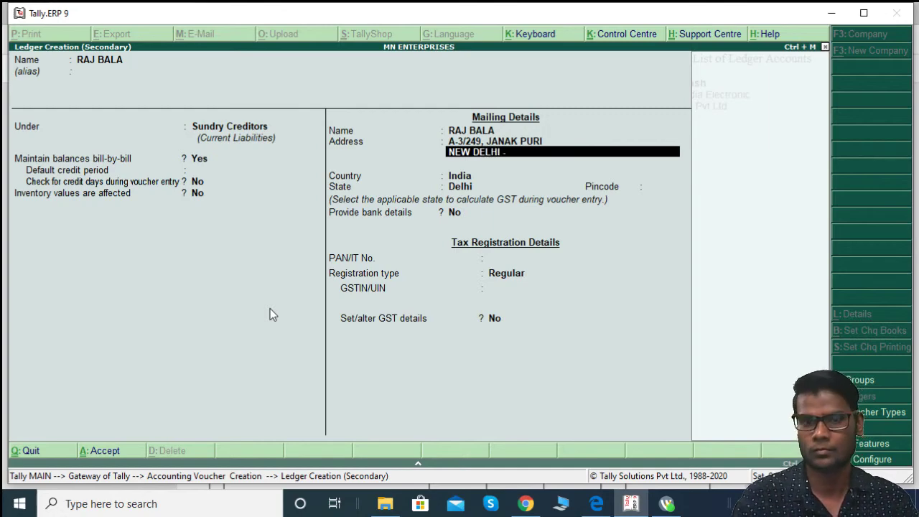
{"action": "type", "text": " -"}
{"action": "key", "text": "alt+Tab"}
{"action": "key", "text": "alt+Tab"}
{"action": "type", "text": "110058"}
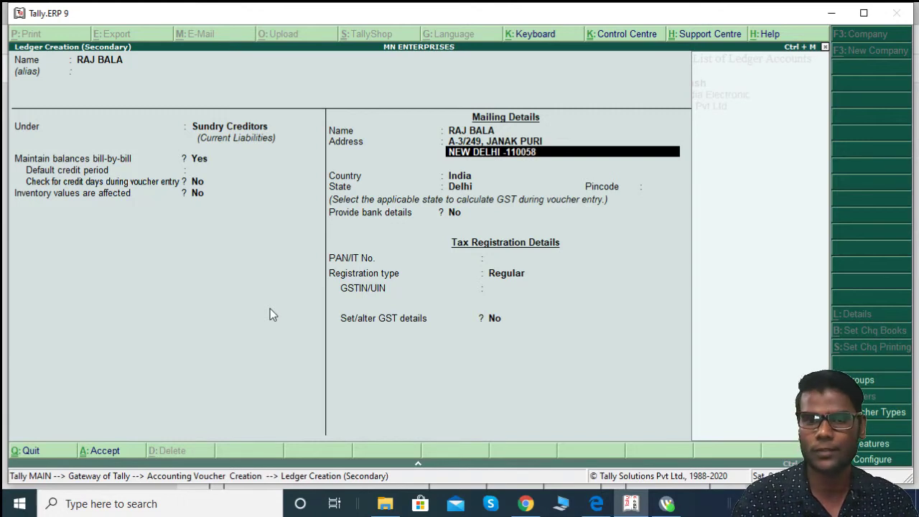
{"action": "key", "text": "Return"}
{"action": "key", "text": "Return"}
{"action": "key", "text": "Return"}
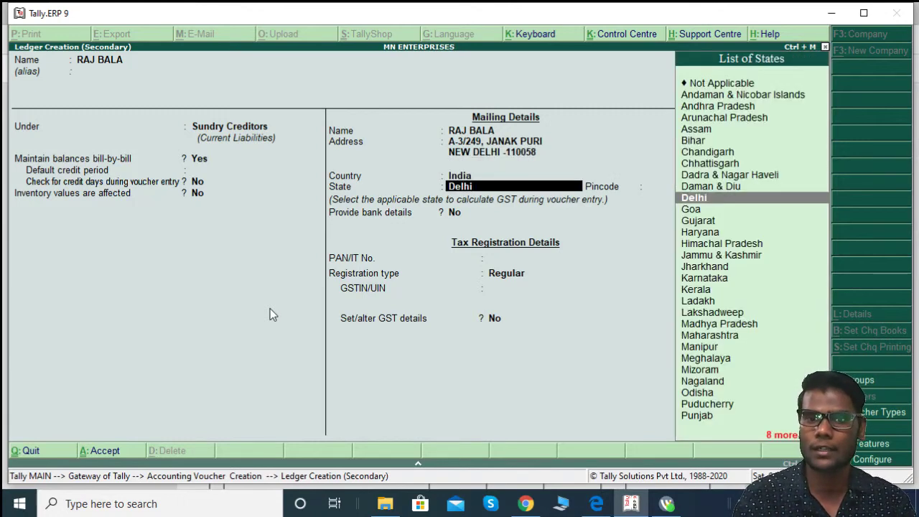
{"action": "key", "text": "Return"}
{"action": "type", "text": "110058"}
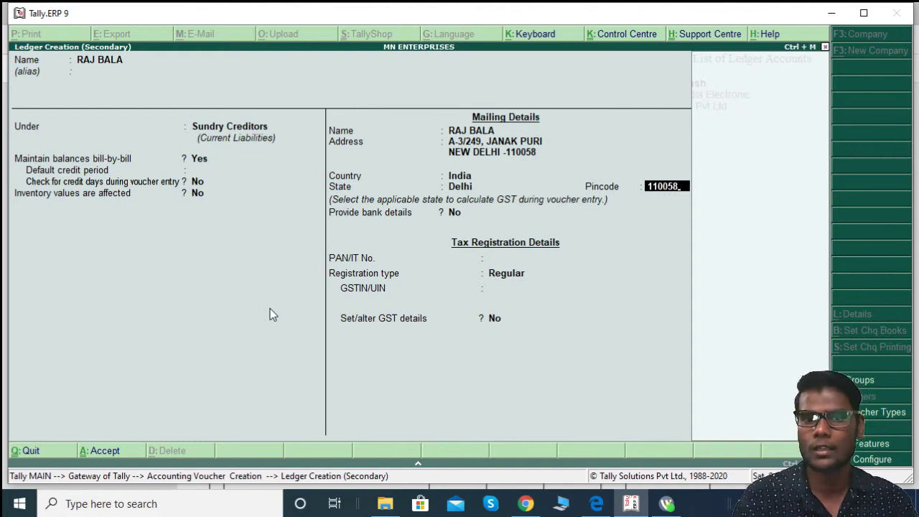
{"action": "key", "text": "Return"}
{"action": "key", "text": "Return"}
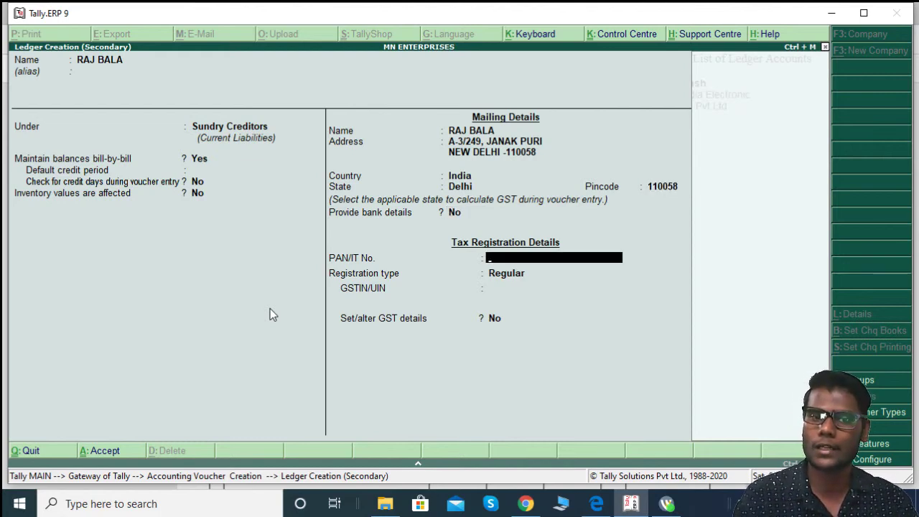
Step: Copy the PAN from the invoice GSTIN into PAN/IT No., keeping Regular registration
{"action": "key", "text": "alt+Tab"}
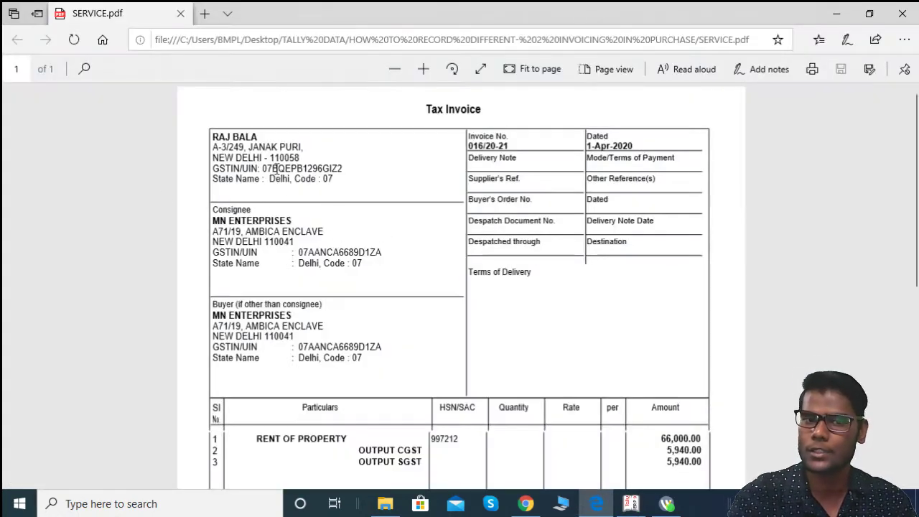
{"action": "left_click_drag", "start_coordinate": [272, 168], "coordinate": [331, 168]}
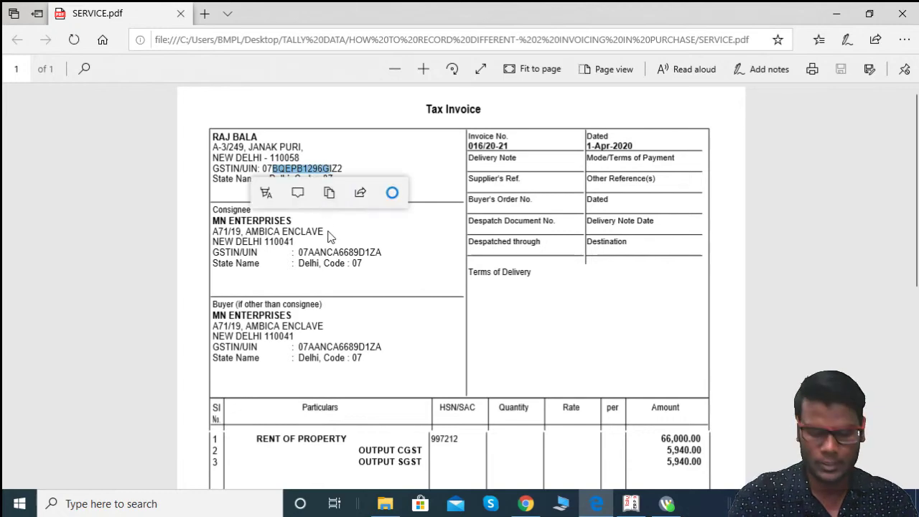
{"action": "key", "text": "alt+Tab"}
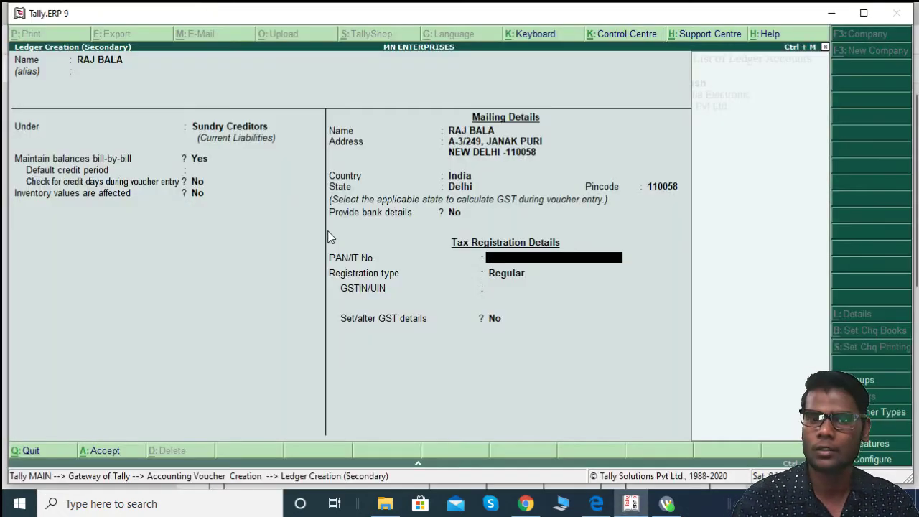
{"action": "key", "text": "ctrl+alt+v"}
{"action": "key", "text": "Return"}
{"action": "key", "text": "Return"}
Step: Copy the supplier's full GSTIN from the invoice into the GSTIN/UIN field
{"action": "key", "text": "alt+Tab"}
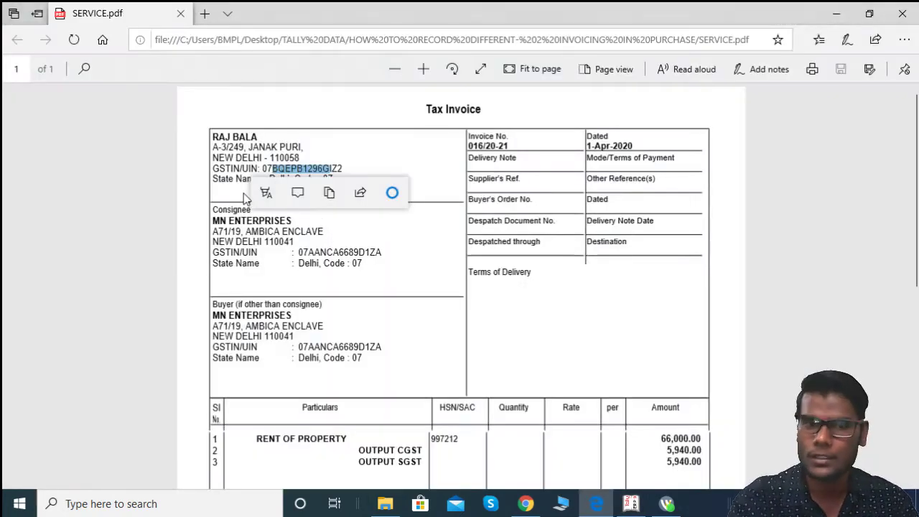
{"action": "left_click", "coordinate": [367, 151]}
{"action": "left_click_drag", "start_coordinate": [264, 168], "coordinate": [347, 170]}
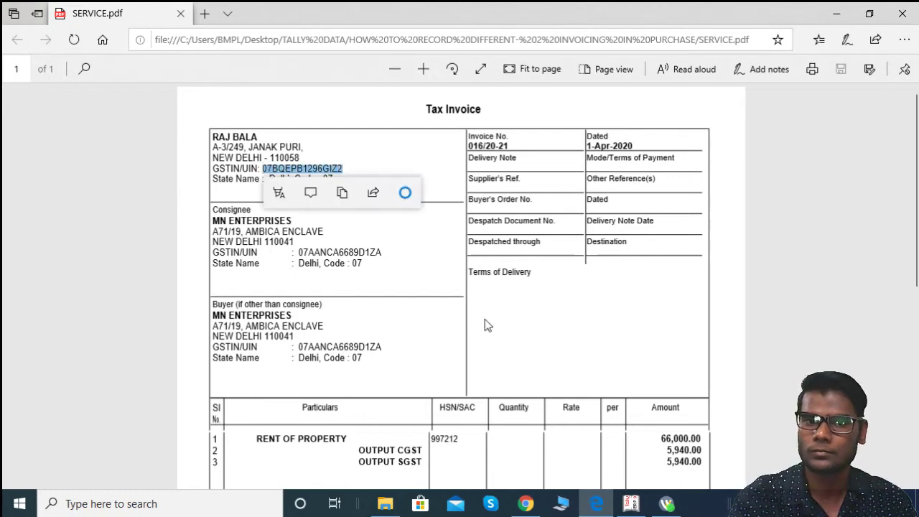
{"action": "key", "text": "alt+Tab"}
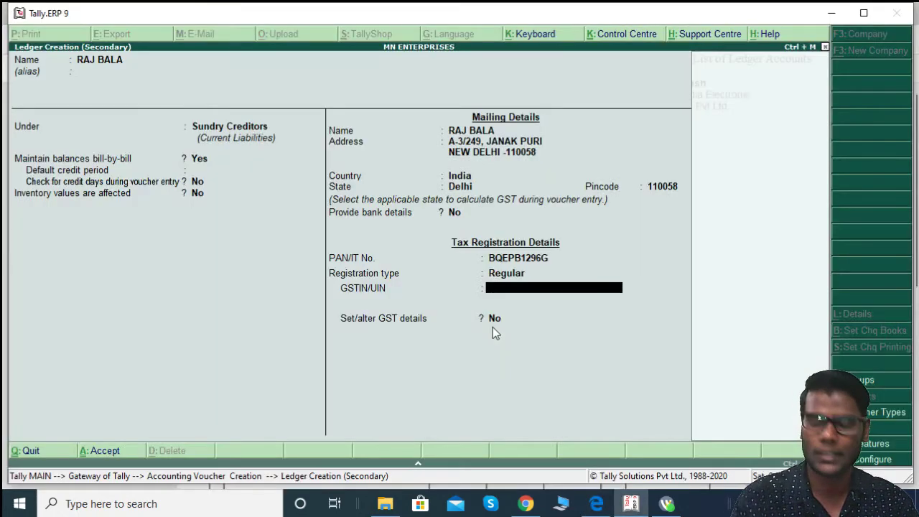
{"action": "key", "text": "ctrl+alt+v"}
{"action": "key", "text": "Return"}
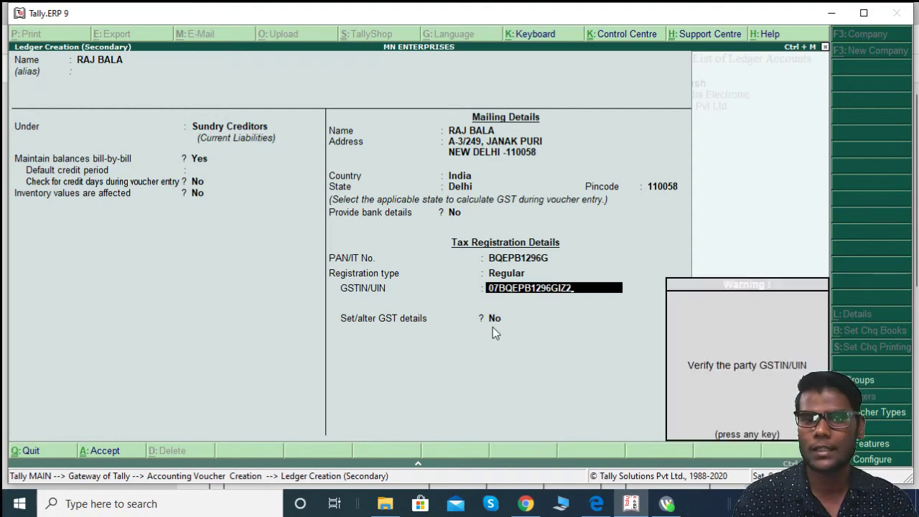
{"action": "key", "text": "Return"}
{"action": "key", "text": "Return"}
Step: Save the supplier ledger and select Intra Purchase as the purchase ledger
{"action": "key", "text": "Return"}
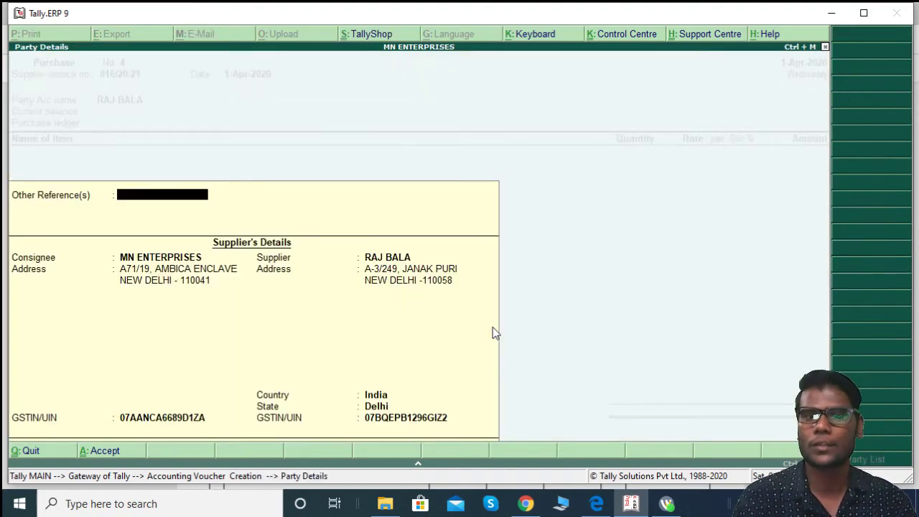
{"action": "key", "text": "Return"}
{"action": "key", "text": "Return"}
{"action": "key", "text": "Return"}
{"action": "key", "text": "Return"}
{"action": "key", "text": "Return"}
{"action": "key", "text": "Return"}
{"action": "key", "text": "Return"}
{"action": "key", "text": "Return"}
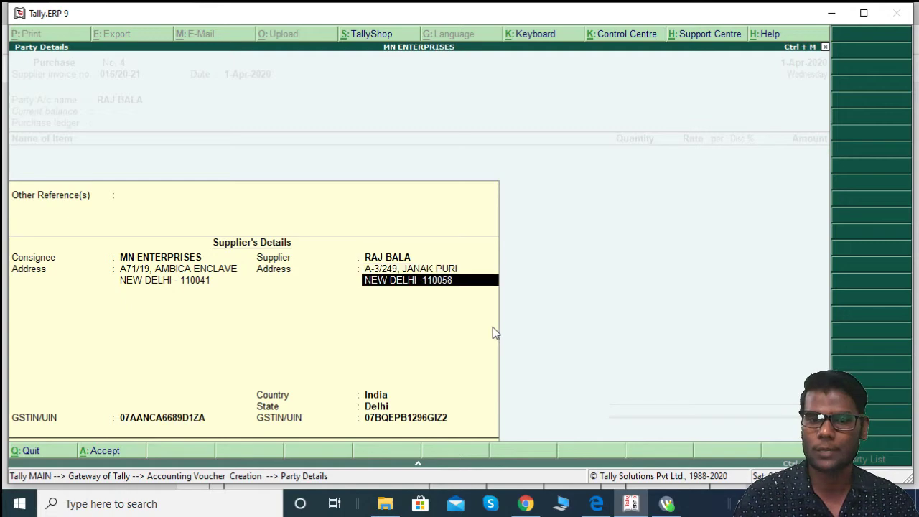
{"action": "key", "text": "Return"}
{"action": "key", "text": "Return"}
{"action": "key", "text": "Return"}
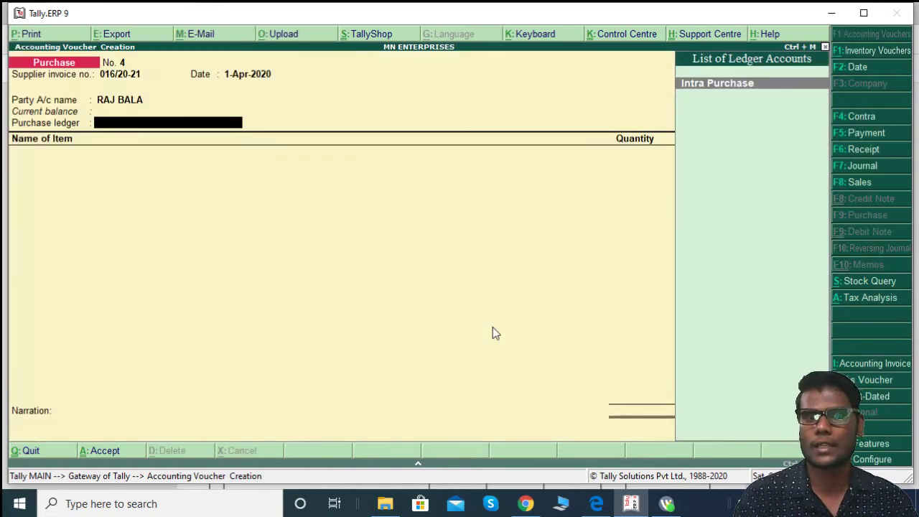
{"action": "key", "text": "Return"}
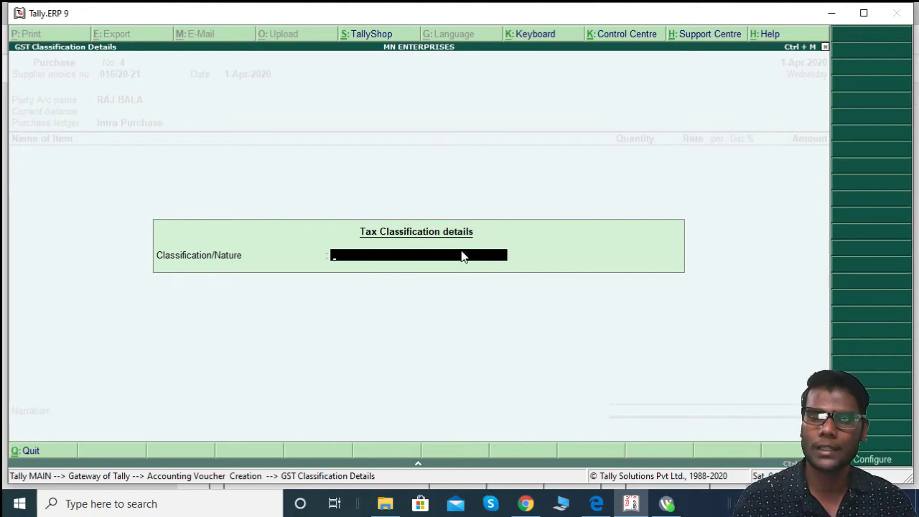
Step: Review the purchase invoice F12 configuration options
{"action": "key", "text": "Escape"}
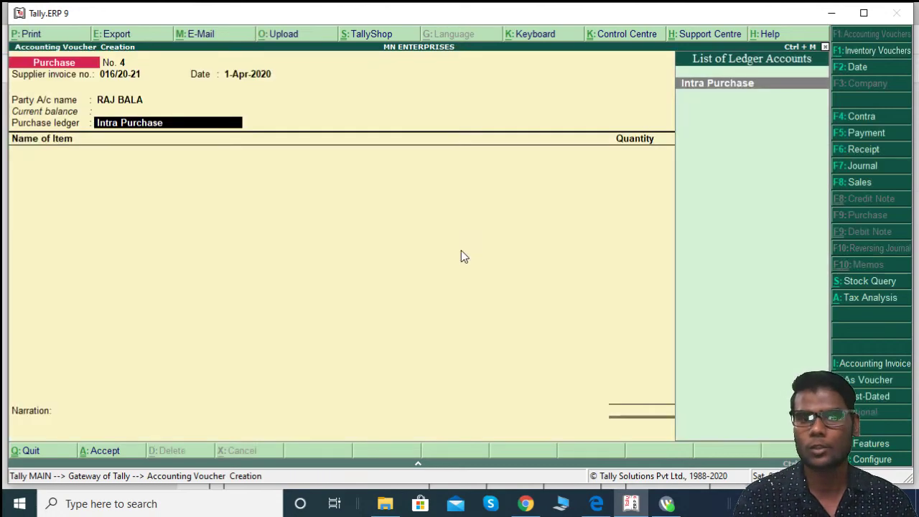
{"action": "key", "text": "F12"}
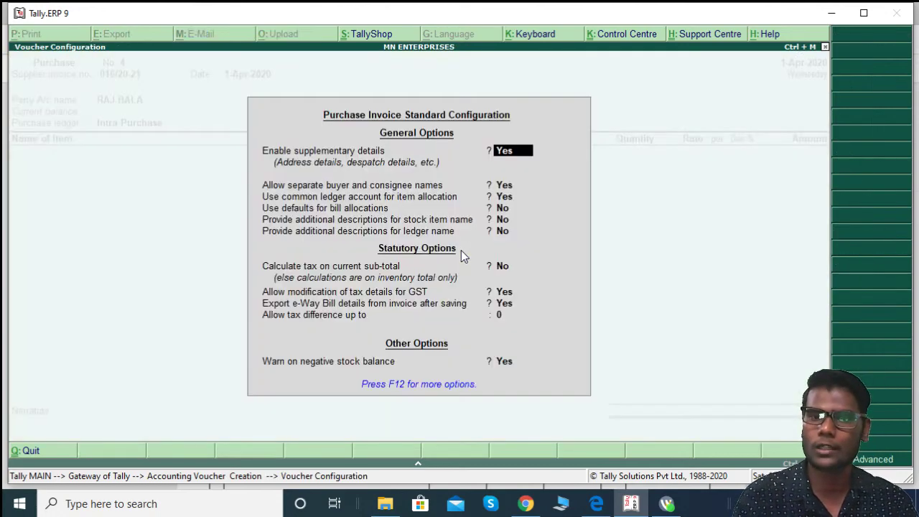
{"action": "key", "text": "Escape"}
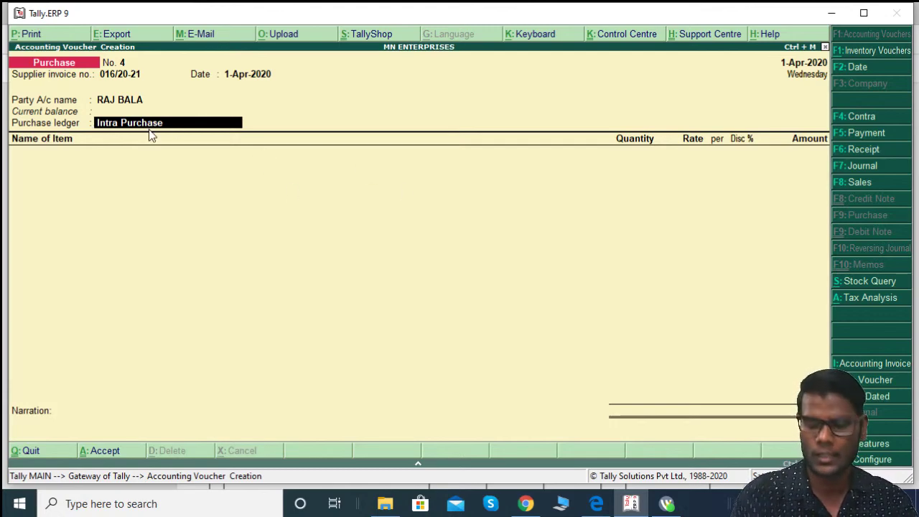
{"action": "key", "text": "F12"}
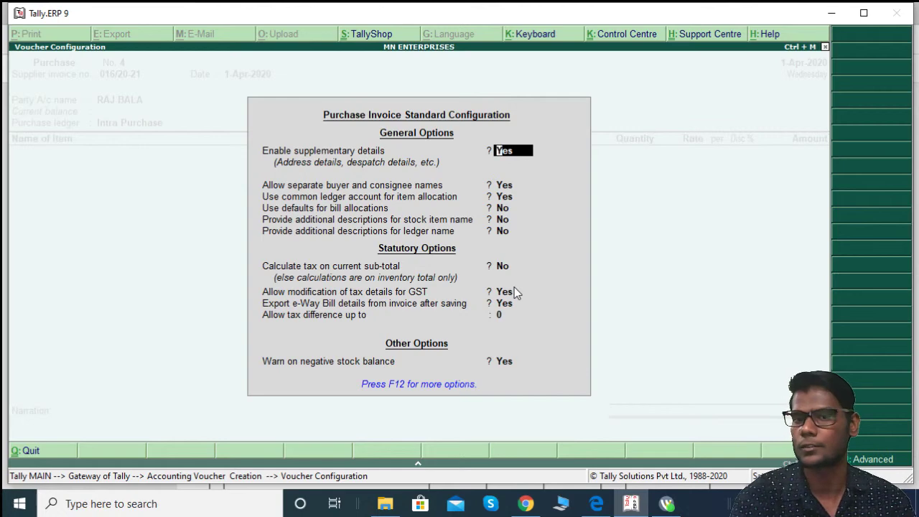
{"action": "key", "text": "ctrl+a"}
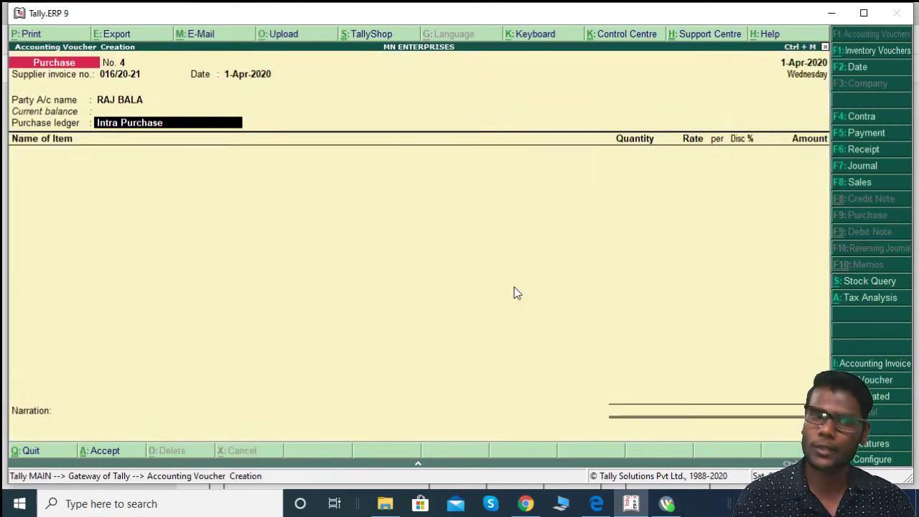
Step: Set the GST nature of transaction to Purchase Taxable
{"action": "key", "text": "Return"}
{"action": "type", "text": "PUR"}
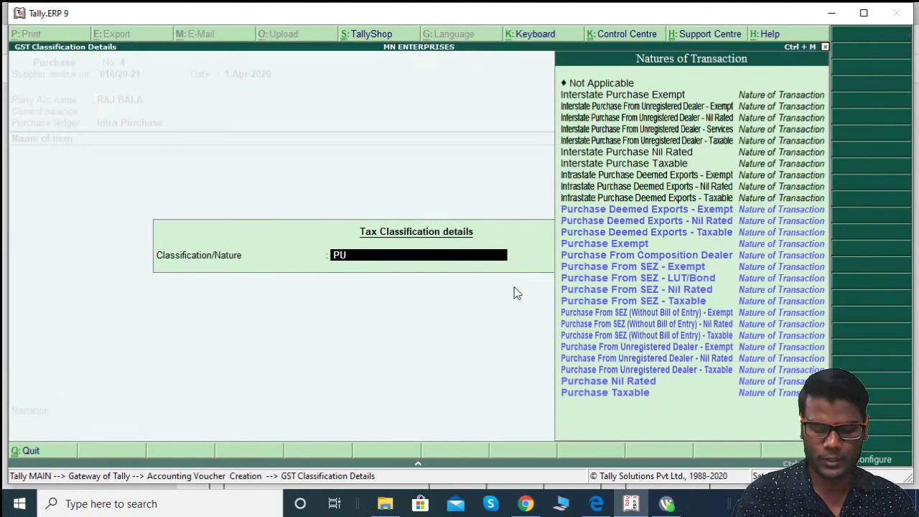
{"action": "key", "text": "Down"}
{"action": "key", "text": "Down"}
{"action": "key", "text": "Down"}
{"action": "key", "text": "Down"}
{"action": "key", "text": "Down"}
{"action": "key", "text": "Down"}
{"action": "key", "text": "Down"}
{"action": "key", "text": "Down"}
{"action": "key", "text": "Down"}
{"action": "key", "text": "Down"}
{"action": "key", "text": "Down"}
{"action": "key", "text": "Down"}
{"action": "key", "text": "Down"}
{"action": "key", "text": "Down"}
{"action": "key", "text": "Down"}
{"action": "key", "text": "Down"}
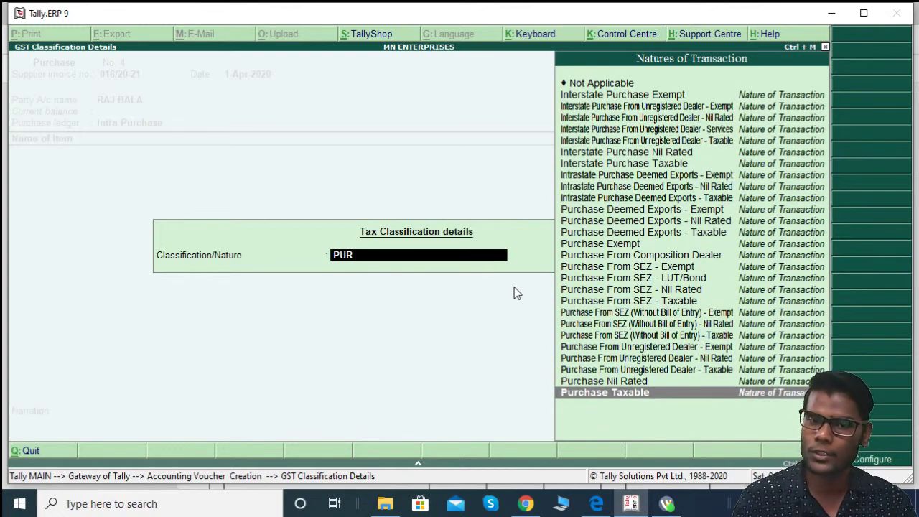
{"action": "key", "text": "Return"}
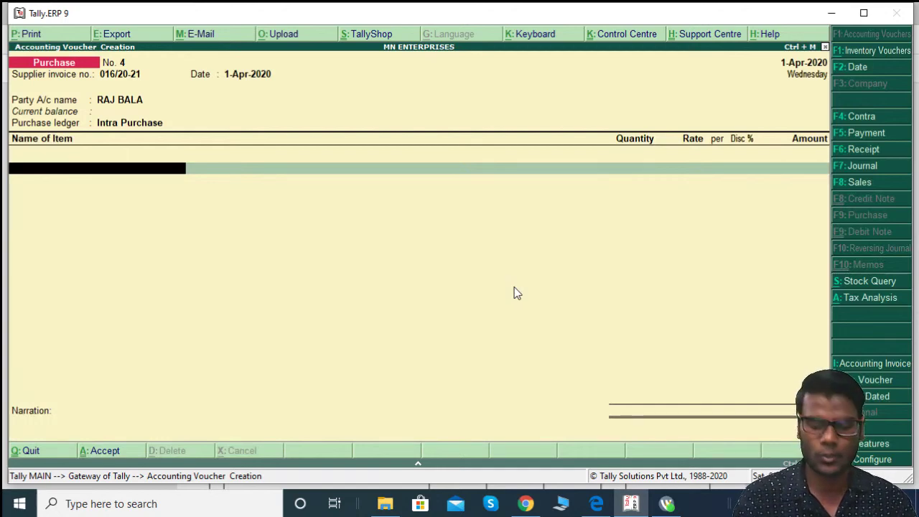
Step: Abandon the new stock item and switch the voucher to accounting-invoice layout
{"action": "key", "text": "alt+c"}
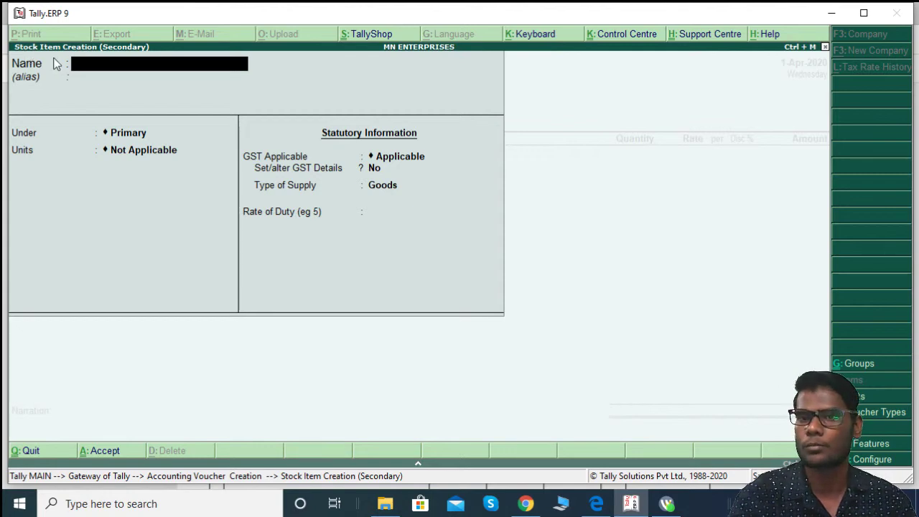
{"action": "key", "text": "Escape"}
{"action": "key", "text": "y"}
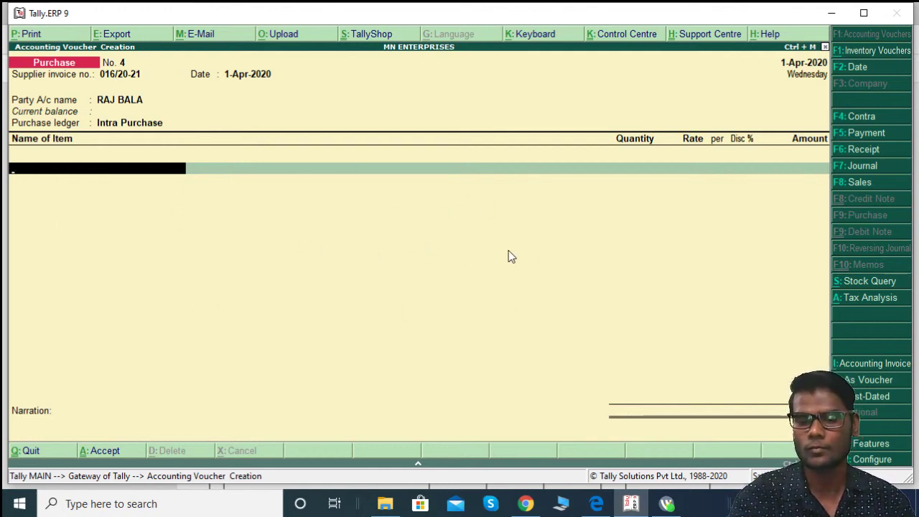
{"action": "key", "text": "ctrl+i"}
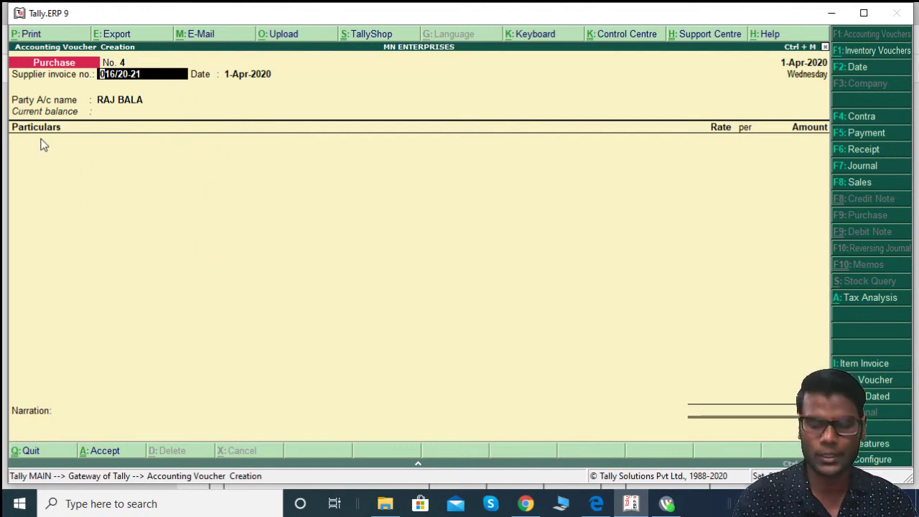
Step: Reconfirm accounting-invoice layout and supplier details, then start a new ledger on the first Particulars line
{"action": "key", "text": "alt+i"}
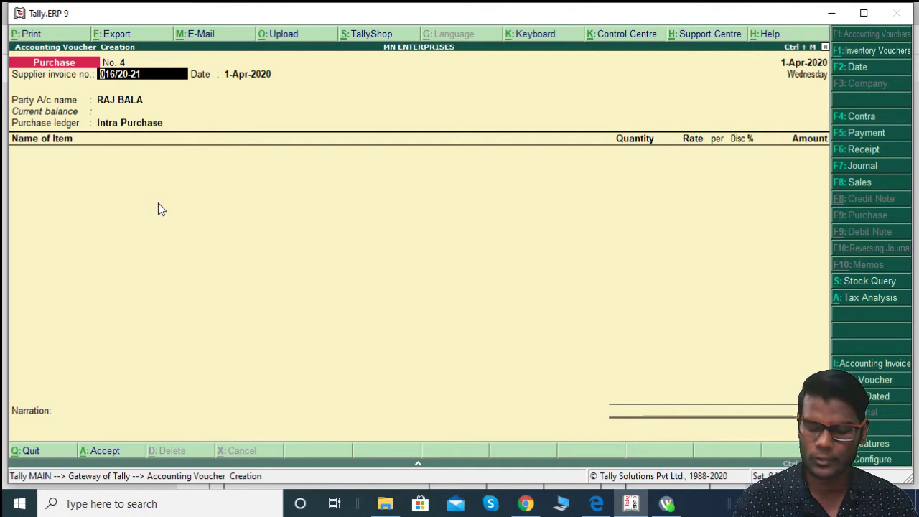
{"action": "key", "text": "ctrl+i"}
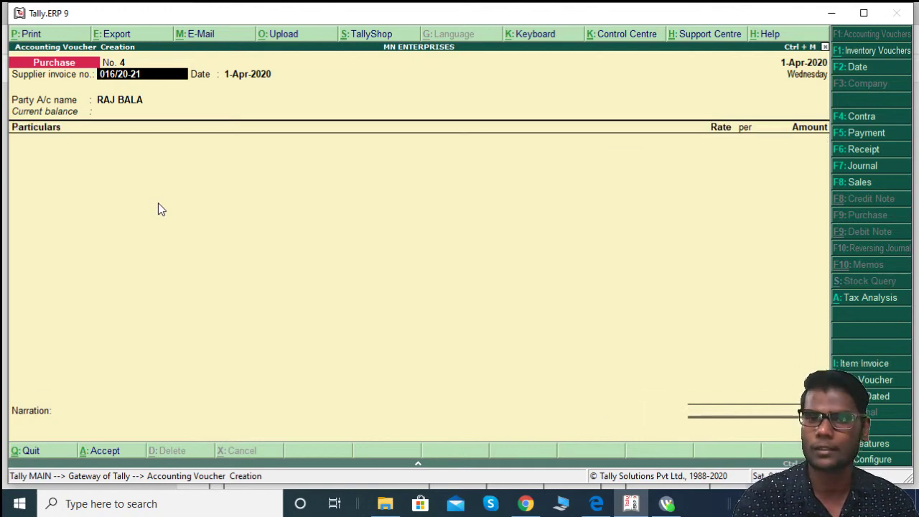
{"action": "key", "text": "Return"}
{"action": "key", "text": "Return"}
{"action": "key", "text": "Return"}
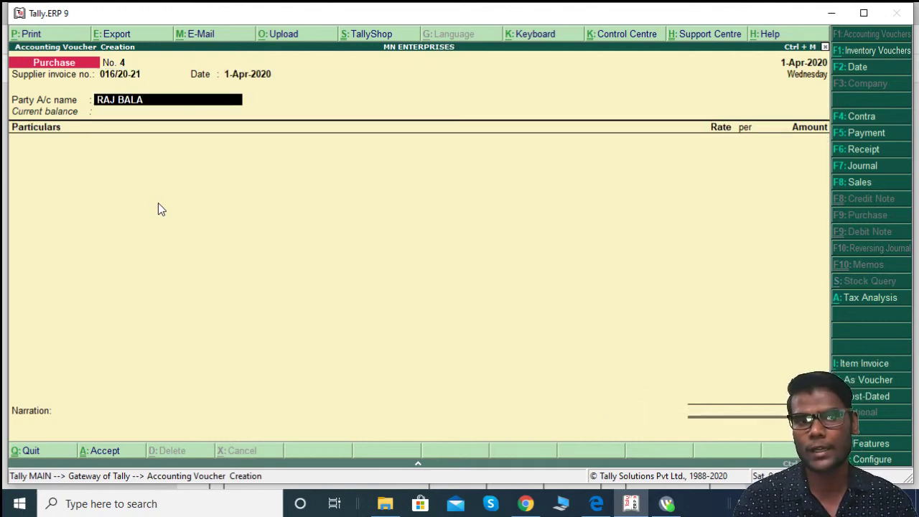
{"action": "key", "text": "Return"}
{"action": "key", "text": "Return"}
{"action": "key", "text": "Return"}
{"action": "key", "text": "Return"}
{"action": "key", "text": "Return"}
{"action": "key", "text": "Return"}
{"action": "key", "text": "Return"}
{"action": "key", "text": "Return"}
{"action": "key", "text": "Return"}
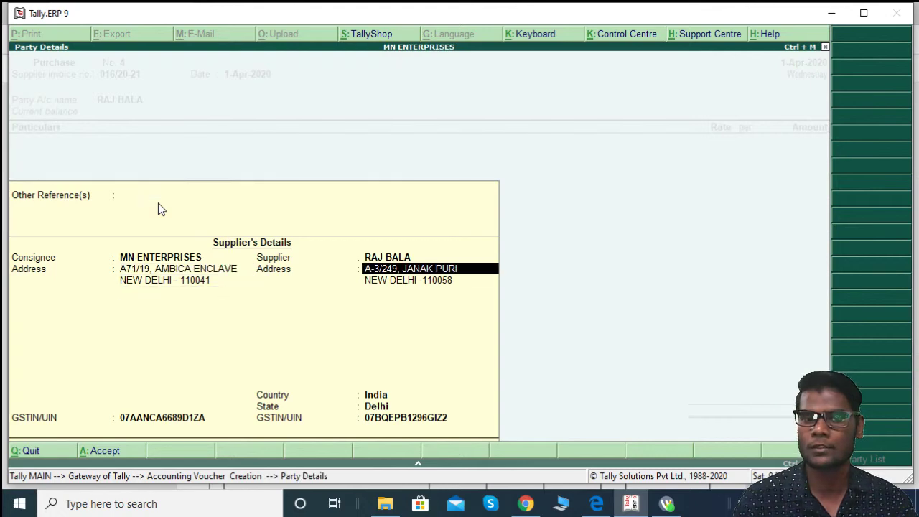
{"action": "key", "text": "Return"}
{"action": "key", "text": "Return"}
{"action": "key", "text": "Return"}
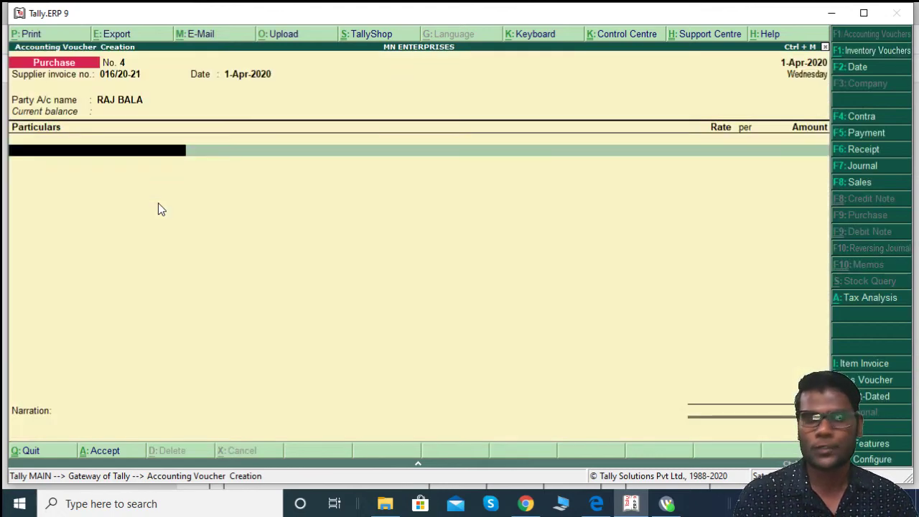
{"action": "key", "text": "alt+c"}
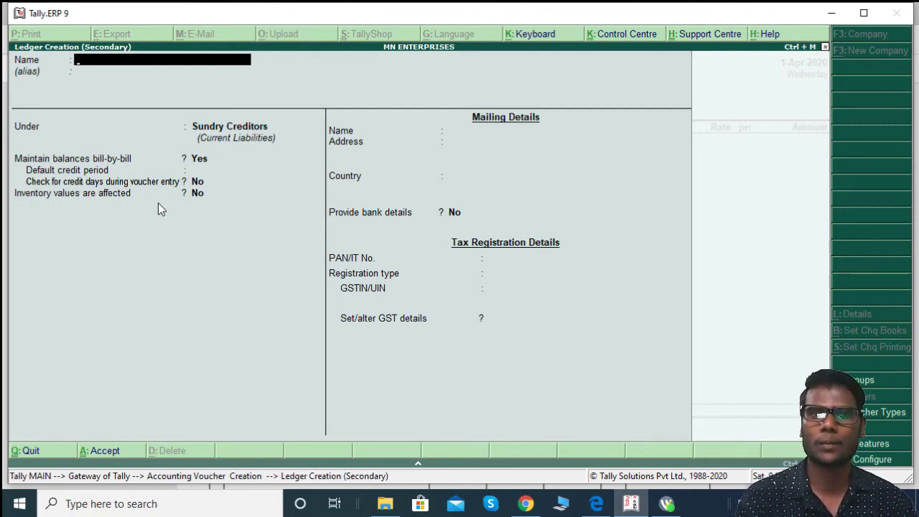
Step: Name the ledger RENT ON BUILDING under Indirect Expenses, inventory unaffected, type Not Applicable
{"action": "key", "text": "alt+Tab"}
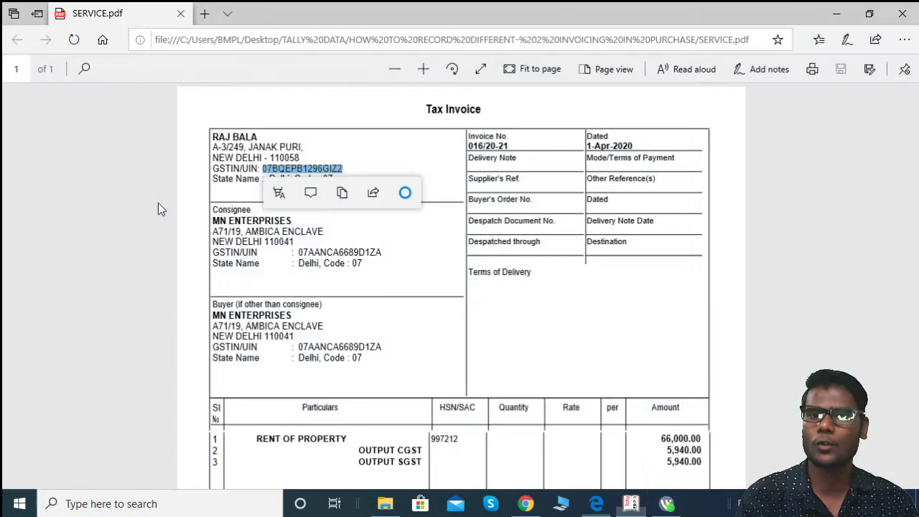
{"action": "scroll", "coordinate": [291, 337], "scroll_direction": "down", "scroll_amount": 2}
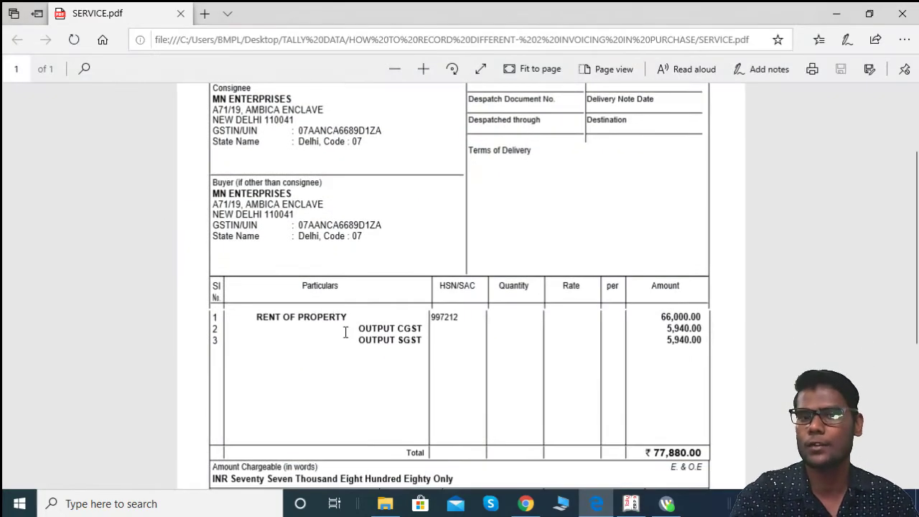
{"action": "key", "text": "alt+Tab"}
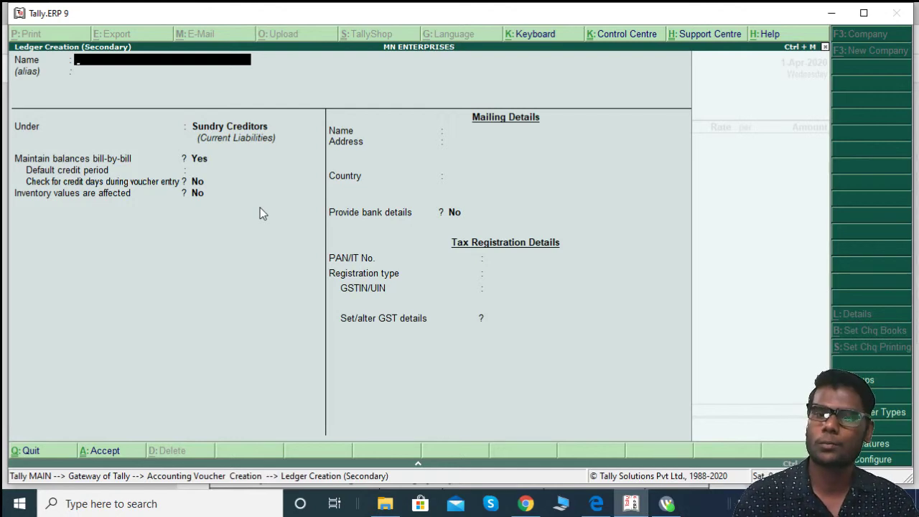
{"action": "type", "text": "REN"}
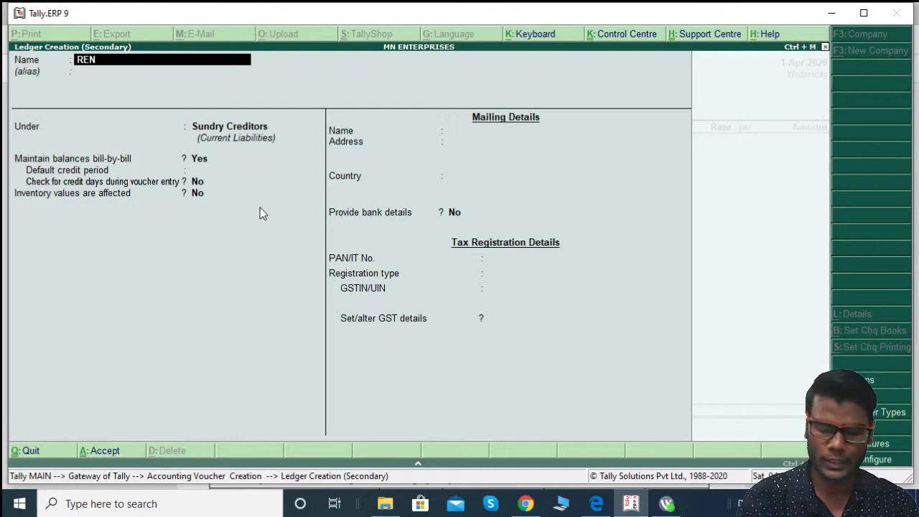
{"action": "type", "text": "T ON BUILDING"}
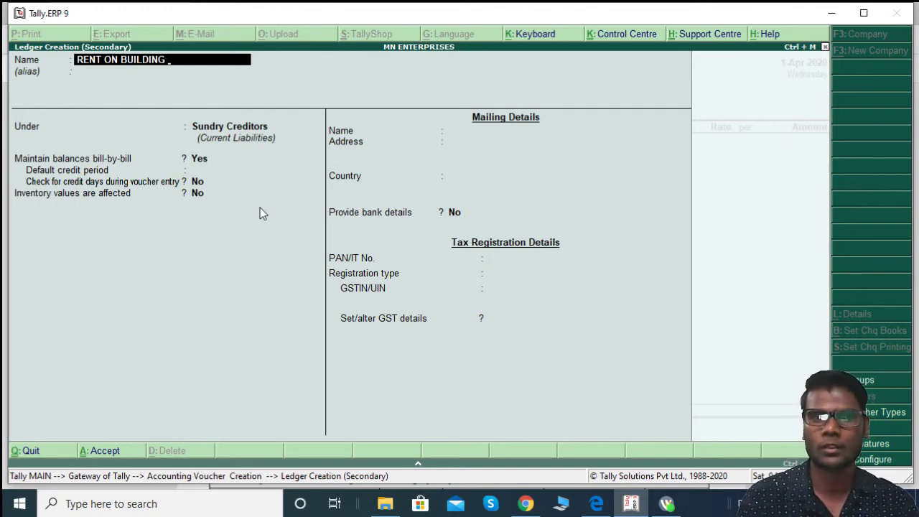
{"action": "key", "text": "Return"}
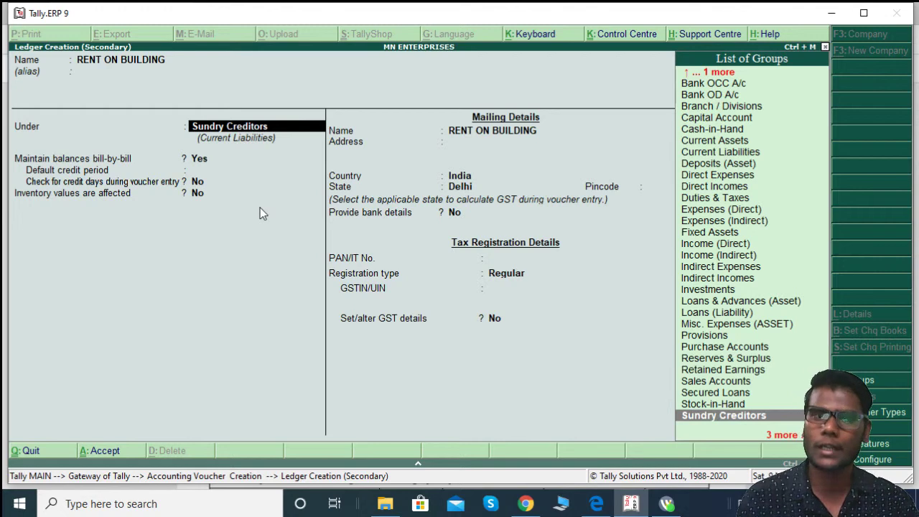
{"action": "type", "text": "IN"}
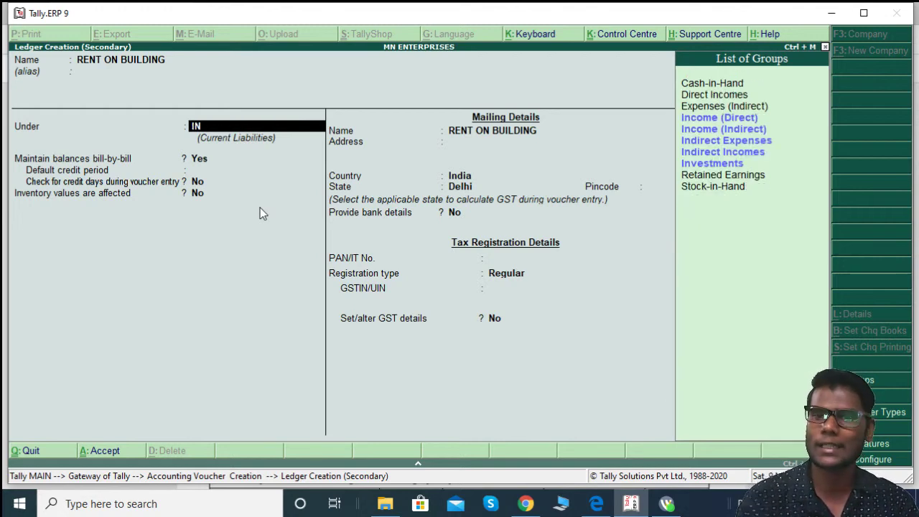
{"action": "key", "text": "Down"}
{"action": "key", "text": "Down"}
{"action": "key", "text": "Down"}
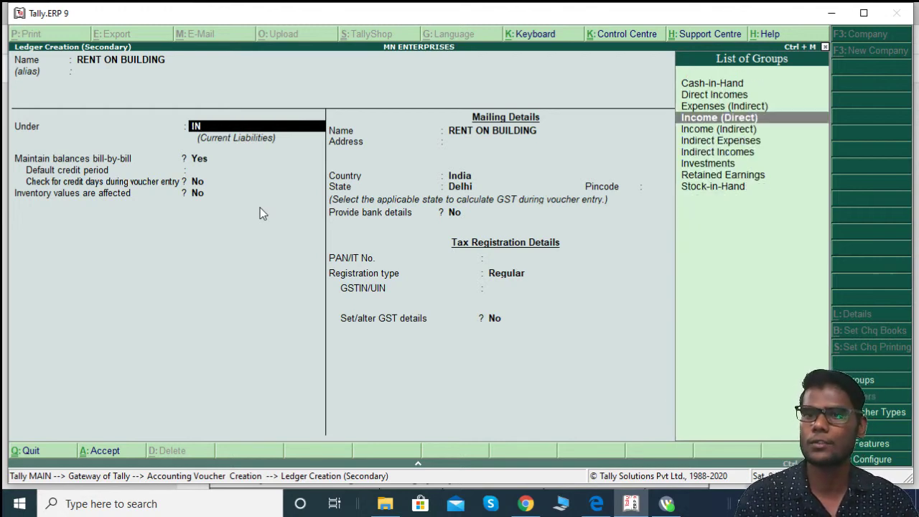
{"action": "key", "text": "Return"}
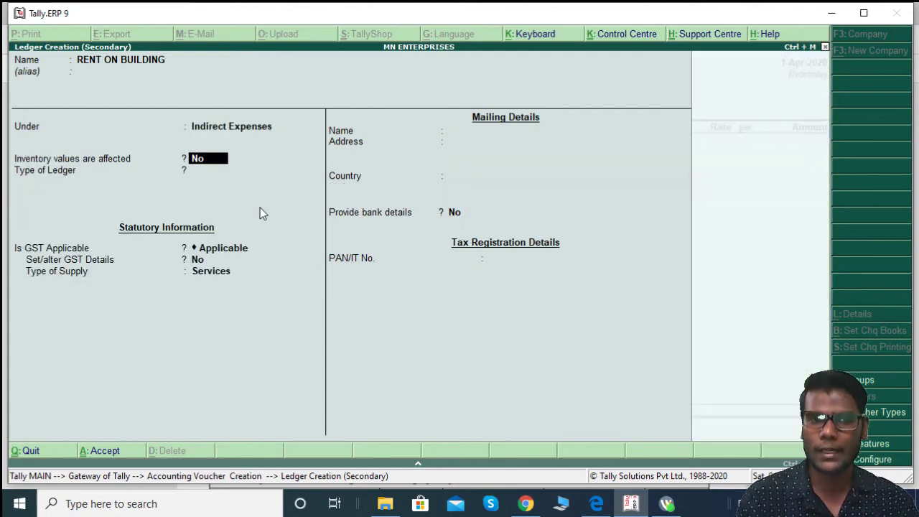
{"action": "key", "text": "Return"}
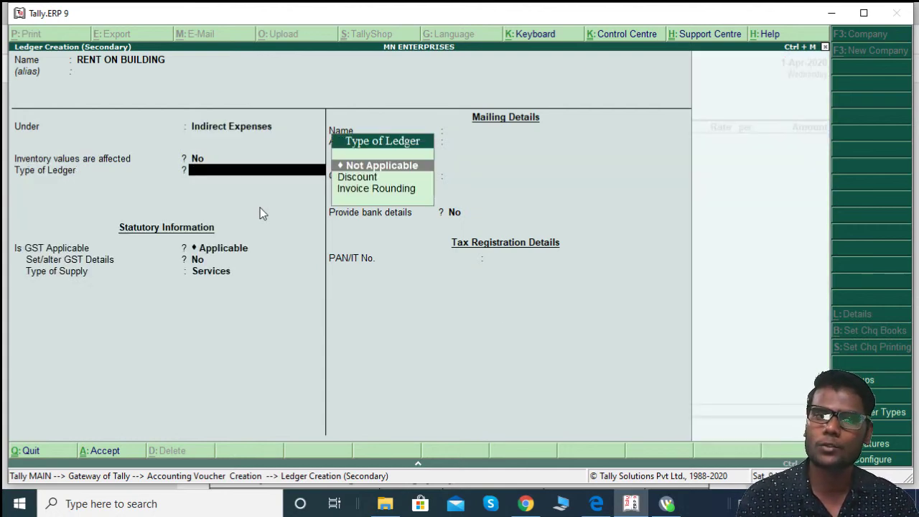
{"action": "key", "text": "Return"}
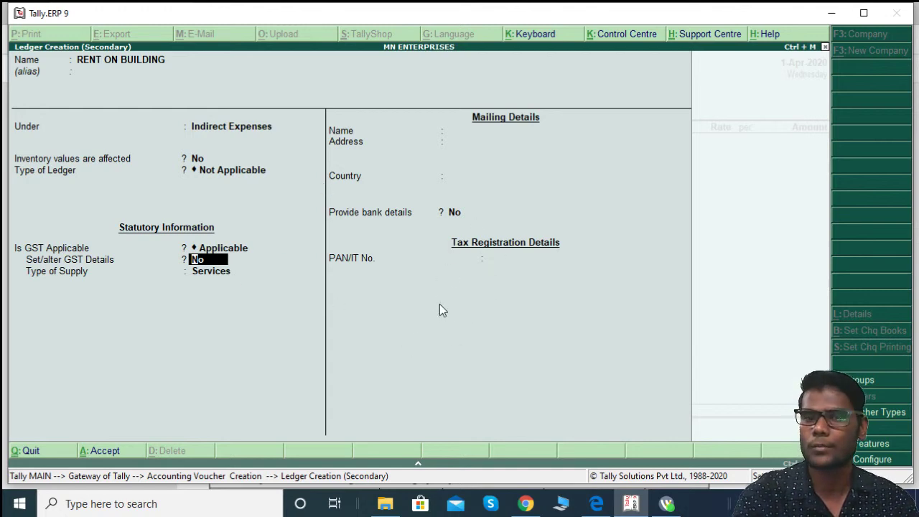
Step: Enter SAC 997212 from the invoice in RENT ON BUILDING's GST details
{"action": "type", "text": "y"}
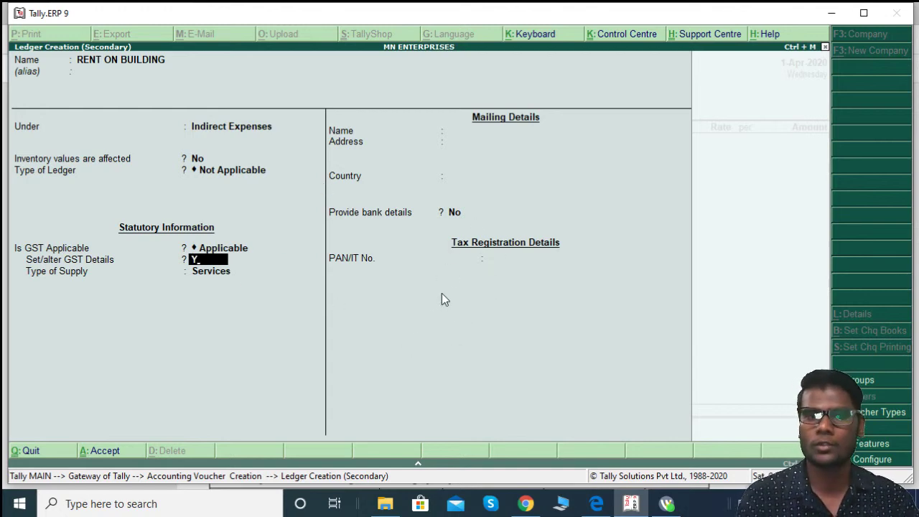
{"action": "key", "text": "Return"}
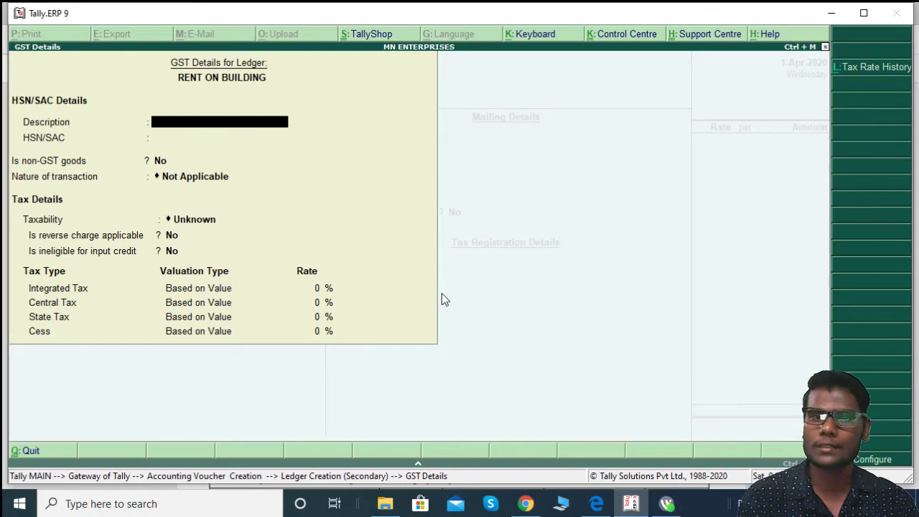
{"action": "key", "text": "Return"}
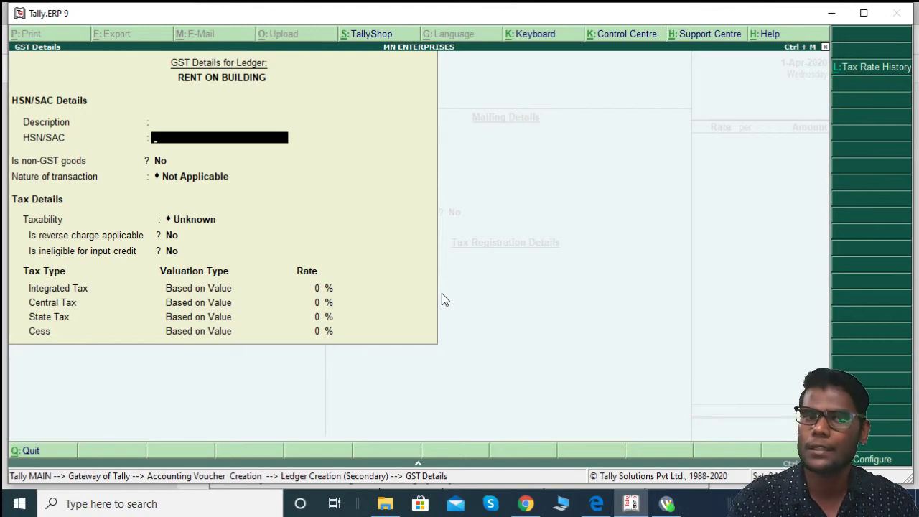
{"action": "key", "text": "alt+Tab"}
{"action": "scroll", "coordinate": [459, 363], "scroll_direction": "down", "scroll_amount": 3}
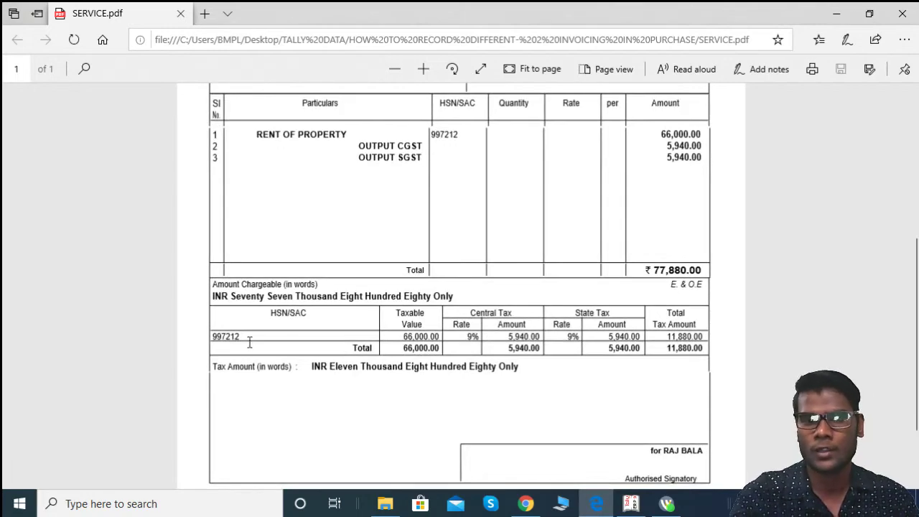
{"action": "key", "text": "alt+Tab"}
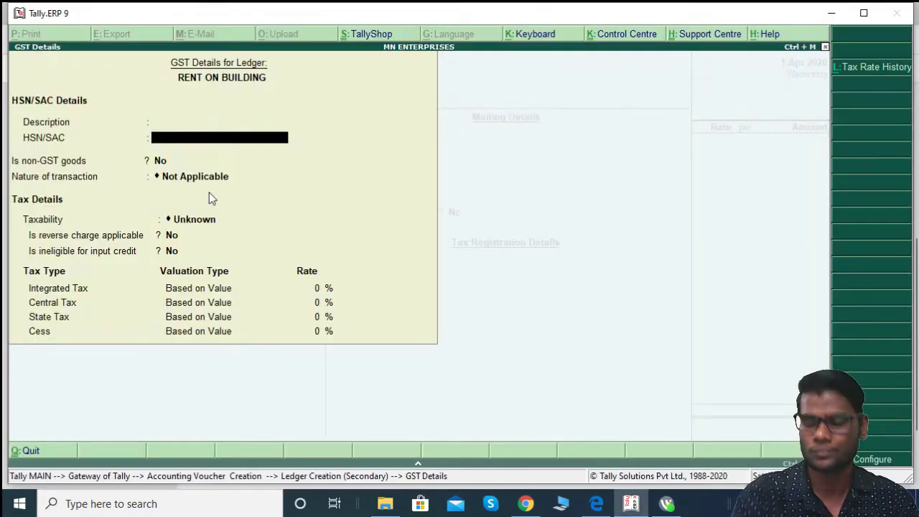
{"action": "type", "text": "997212"}
{"action": "key", "text": "Return"}
{"action": "key", "text": "Return"}
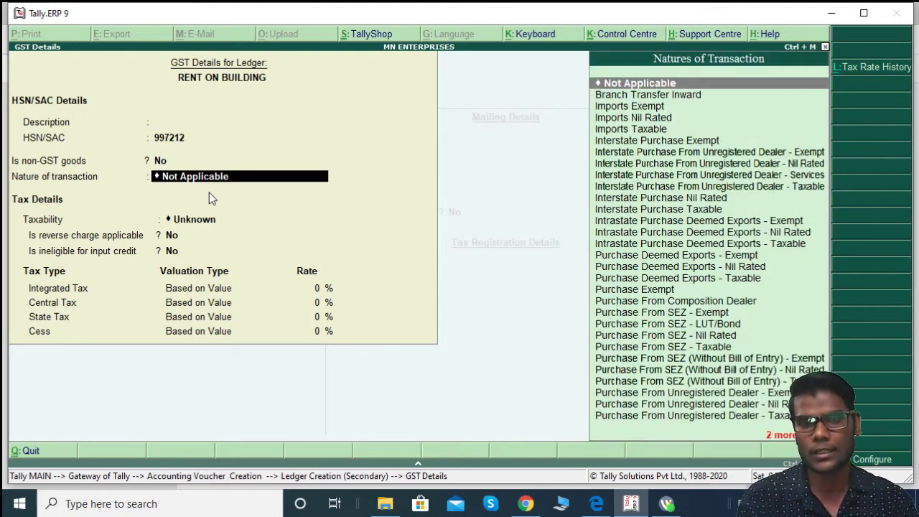
Step: Mark the ledger Taxable at 18% GST (9% central/state) with supply type Services
{"action": "key", "text": "Return"}
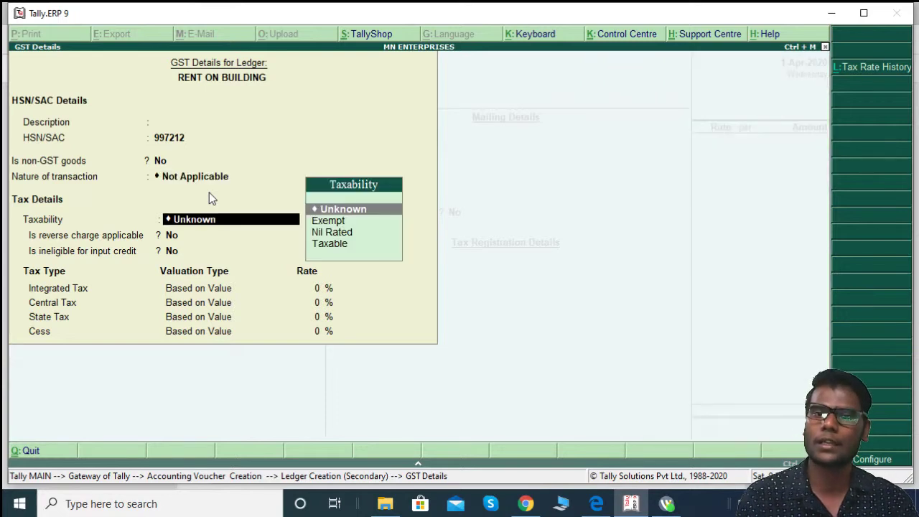
{"action": "key", "text": "Down"}
{"action": "key", "text": "Down"}
{"action": "key", "text": "Down"}
{"action": "key", "text": "Return"}
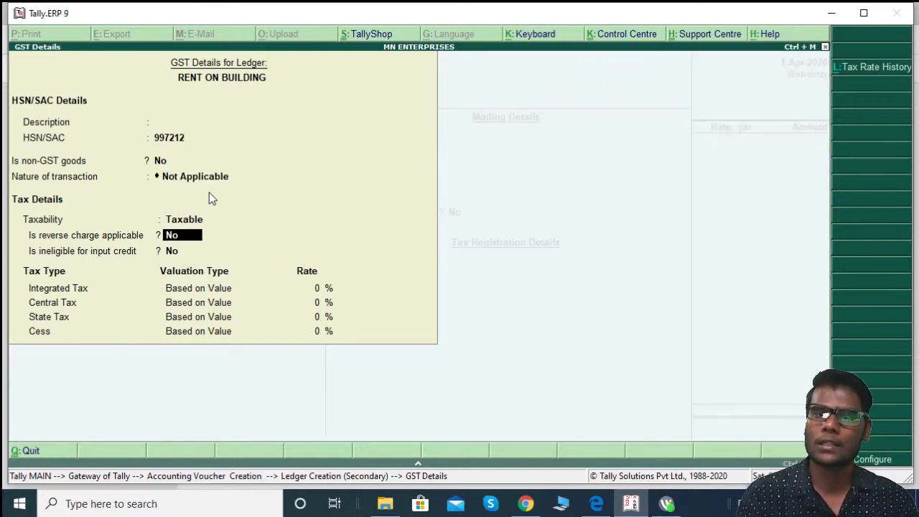
{"action": "key", "text": "Return"}
{"action": "key", "text": "Return"}
{"action": "type", "text": "18"}
{"action": "key", "text": "Return"}
{"action": "key", "text": "Return"}
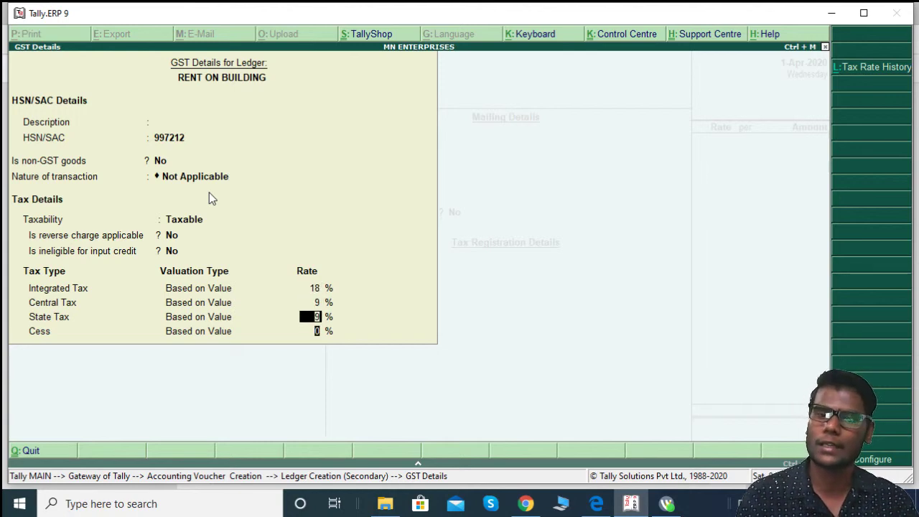
{"action": "key", "text": "Return"}
{"action": "key", "text": "Return"}
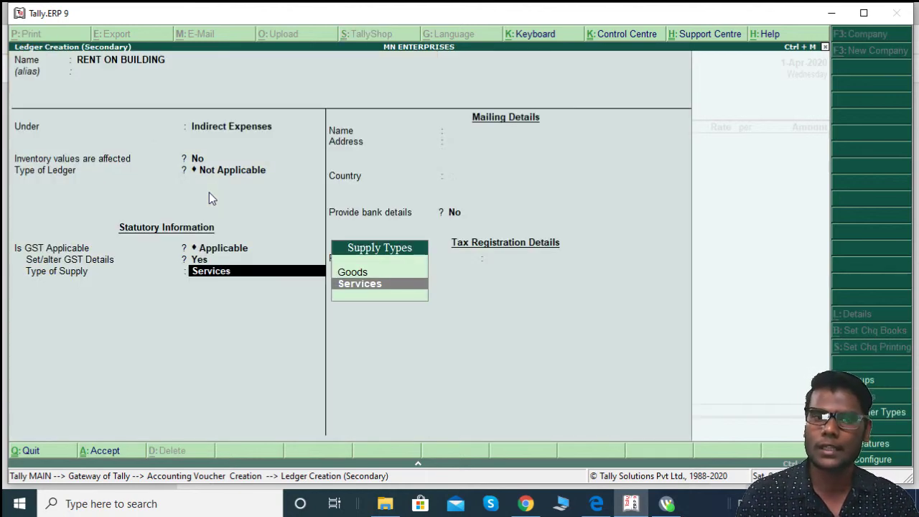
{"action": "key", "text": "Return"}
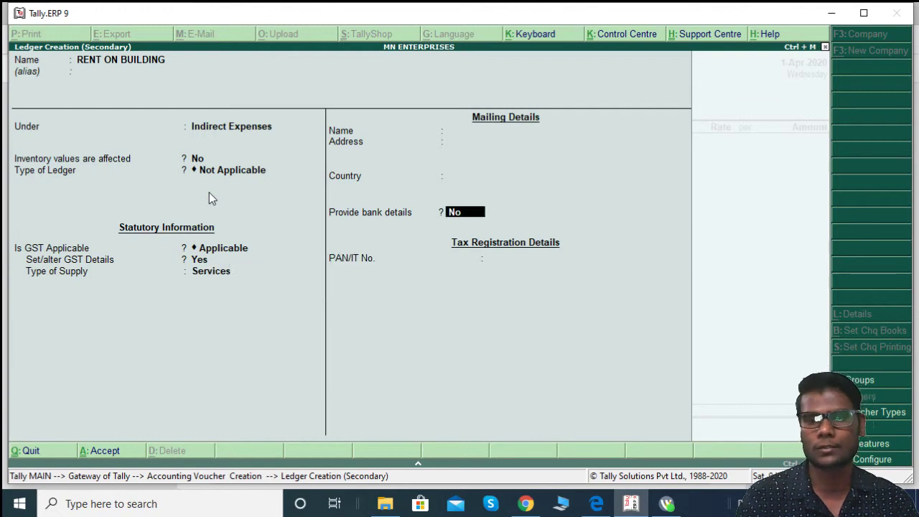
{"action": "key", "text": "Return"}
{"action": "key", "text": "Return"}
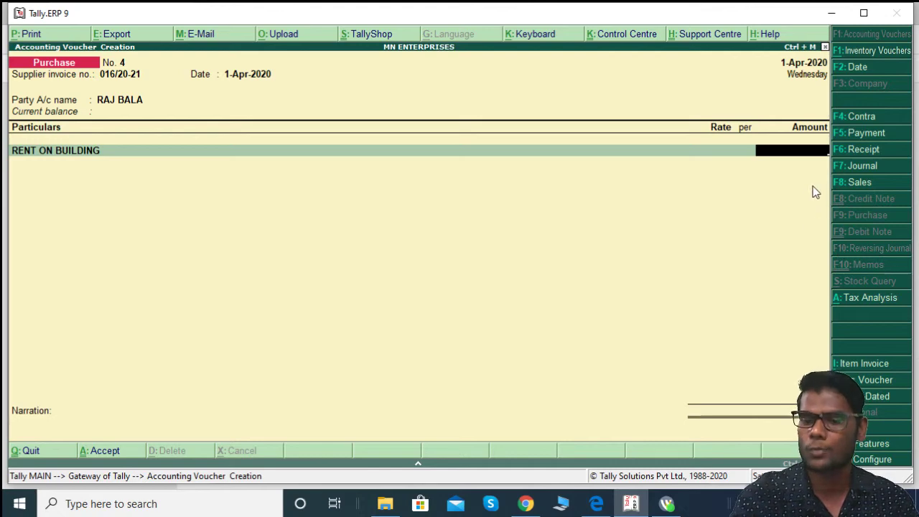
Step: Enter 66000 as the RENT ON BUILDING amount, checked against the invoice
{"action": "key", "text": "alt+Tab"}
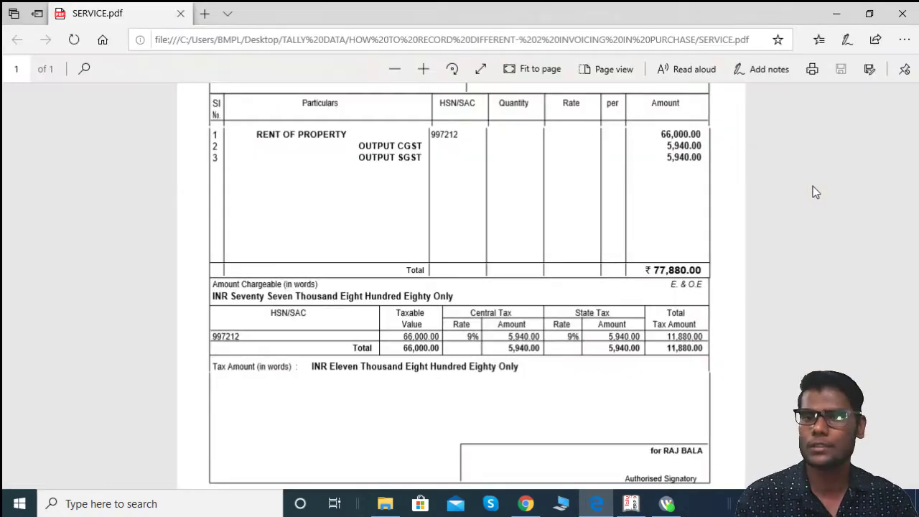
{"action": "key", "text": "alt+Tab"}
{"action": "type", "text": "66000"}
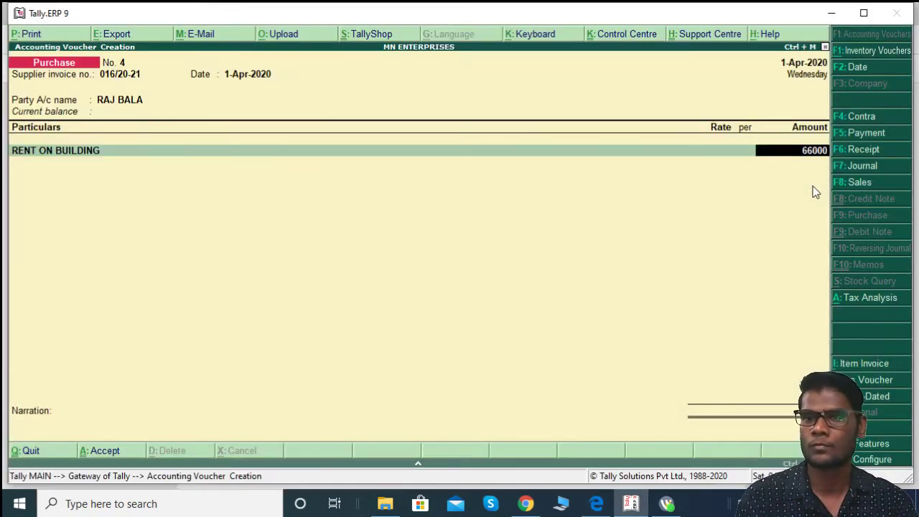
{"action": "key", "text": "Return"}
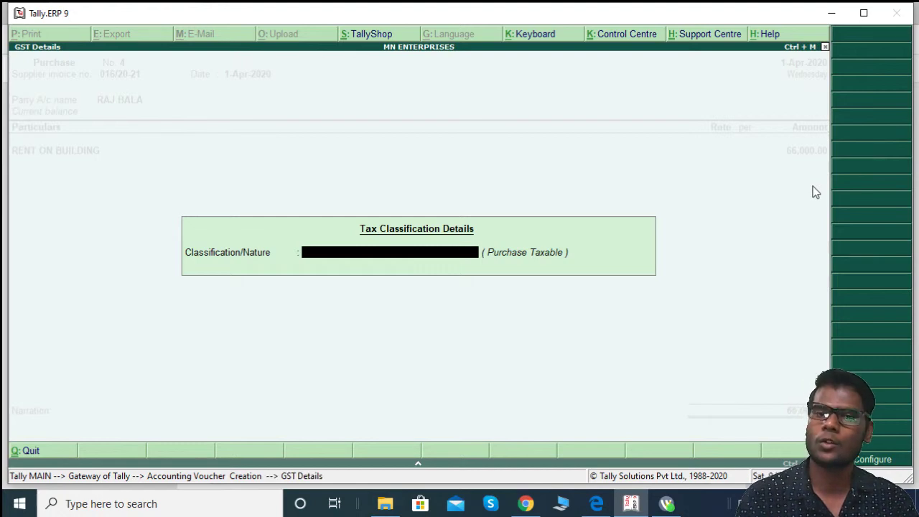
Step: Classify the rent line as Purchase Taxable in Tax Classification Details
{"action": "left_click", "coordinate": [537, 259]}
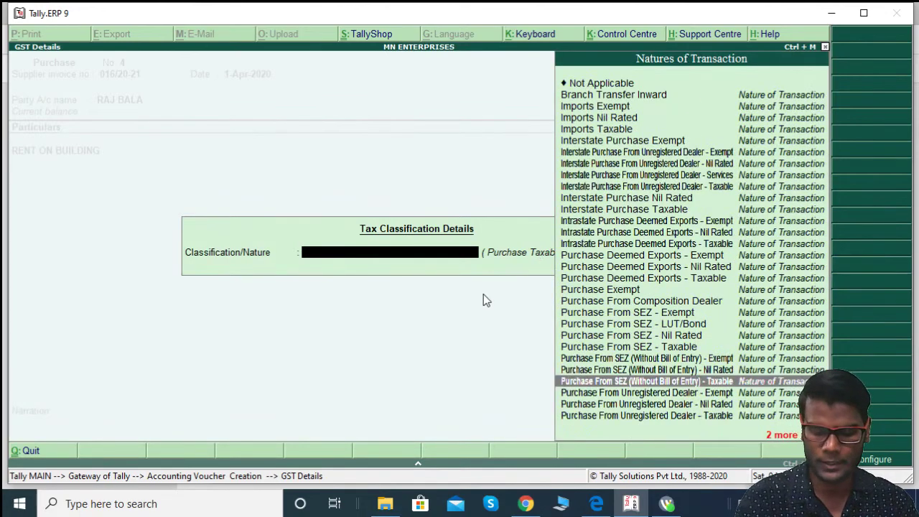
{"action": "type", "text": "PU"}
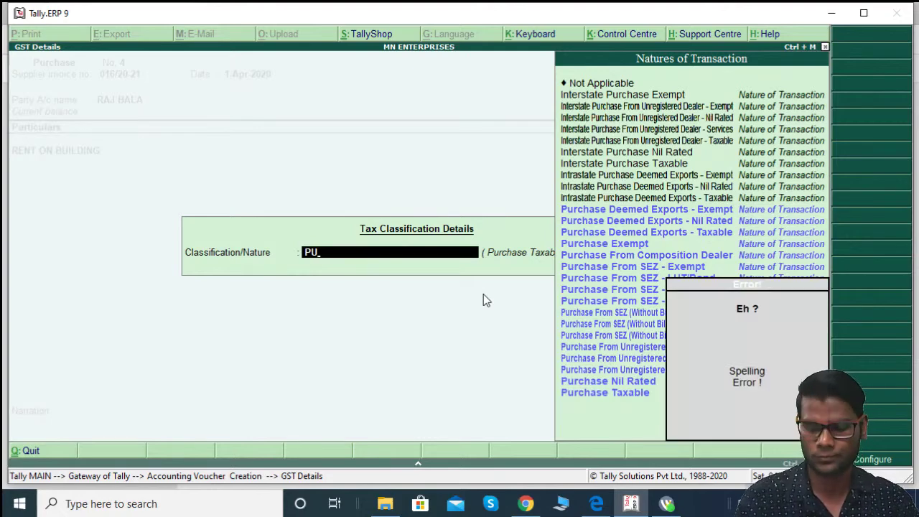
{"action": "type", "text": "RCHASE"}
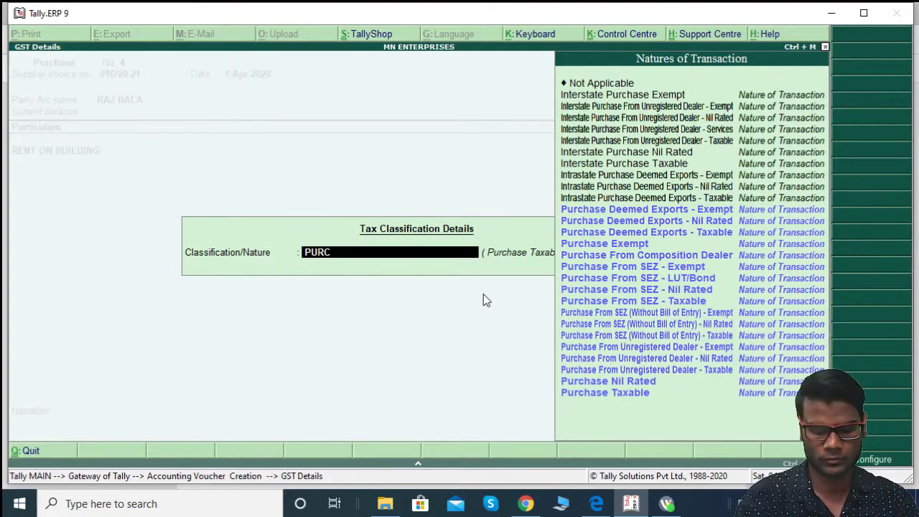
{"action": "key", "text": "Down"}
{"action": "key", "text": "Down"}
{"action": "key", "text": "Down"}
{"action": "key", "text": "Down"}
{"action": "key", "text": "Down"}
{"action": "key", "text": "Down"}
{"action": "key", "text": "Down"}
{"action": "key", "text": "Down"}
{"action": "key", "text": "Down"}
{"action": "key", "text": "Down"}
{"action": "key", "text": "Down"}
{"action": "key", "text": "Down"}
{"action": "key", "text": "Down"}
{"action": "key", "text": "Down"}
{"action": "key", "text": "Down"}
{"action": "key", "text": "Down"}
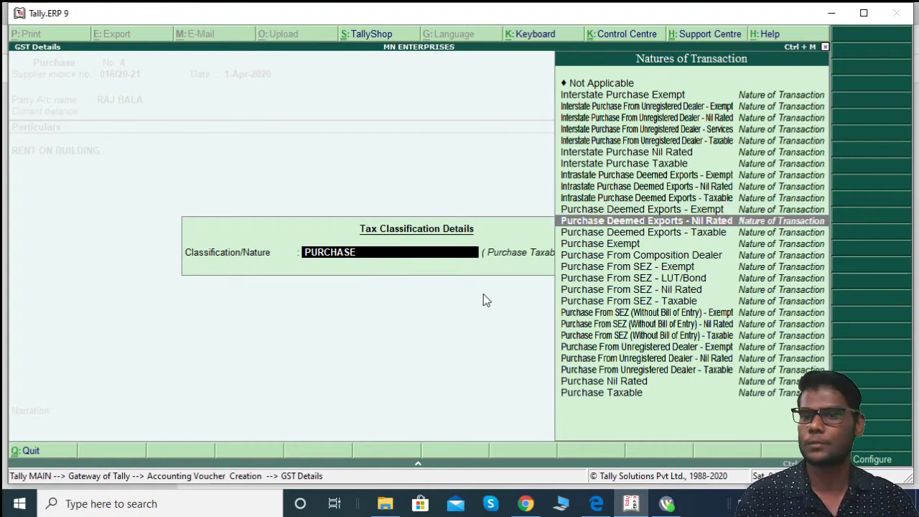
{"action": "key", "text": "Return"}
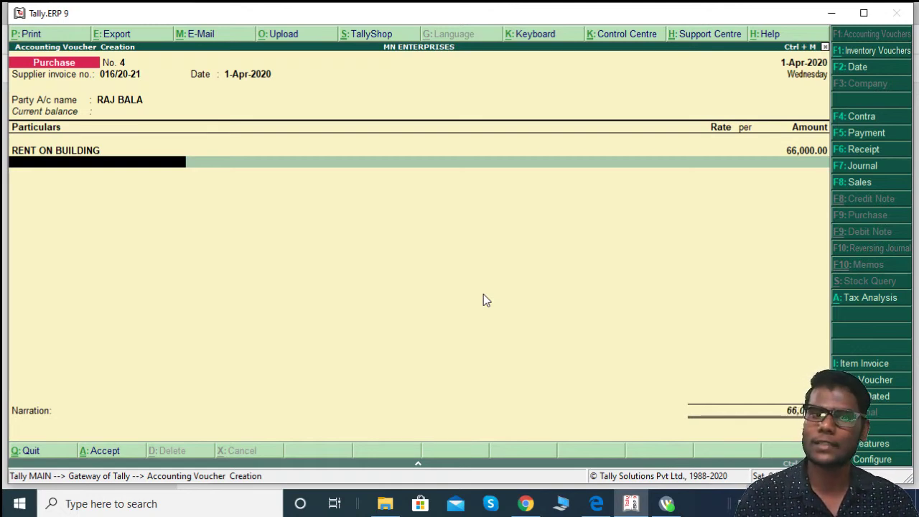
{"action": "key", "text": "Return"}
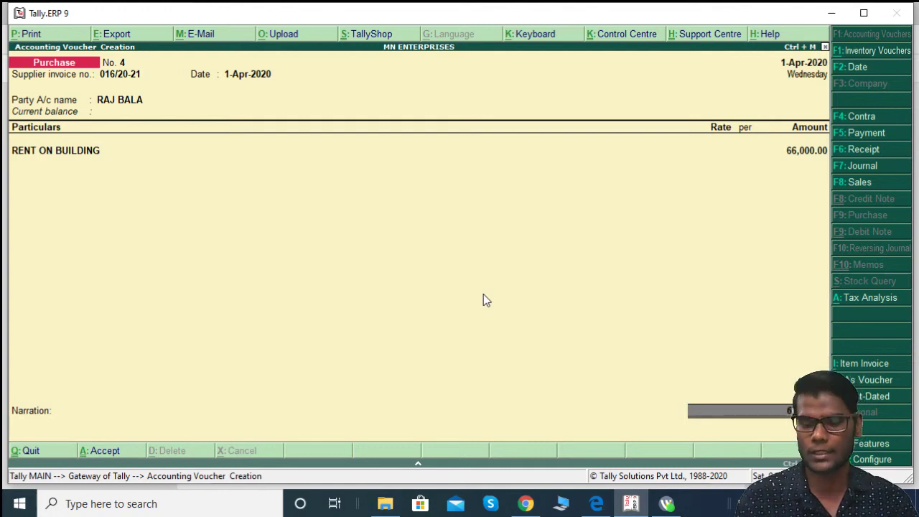
{"action": "key", "text": "BackSpace"}
{"action": "key", "text": "Return"}
{"action": "key", "text": "Return"}
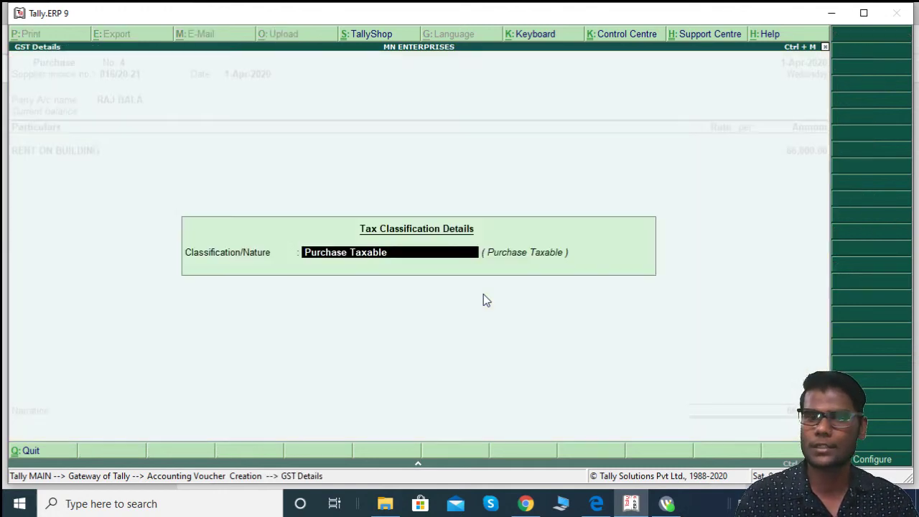
{"action": "key", "text": "Return"}
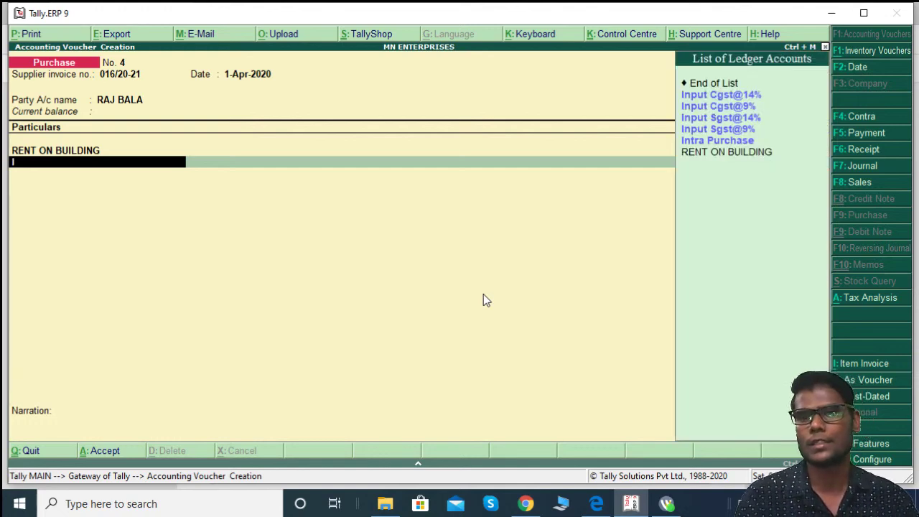
Step: Add Input Cgst@9% and Input Sgst@9% lines of 5,940.00 each and view the tax analysis
{"action": "key", "text": "Down"}
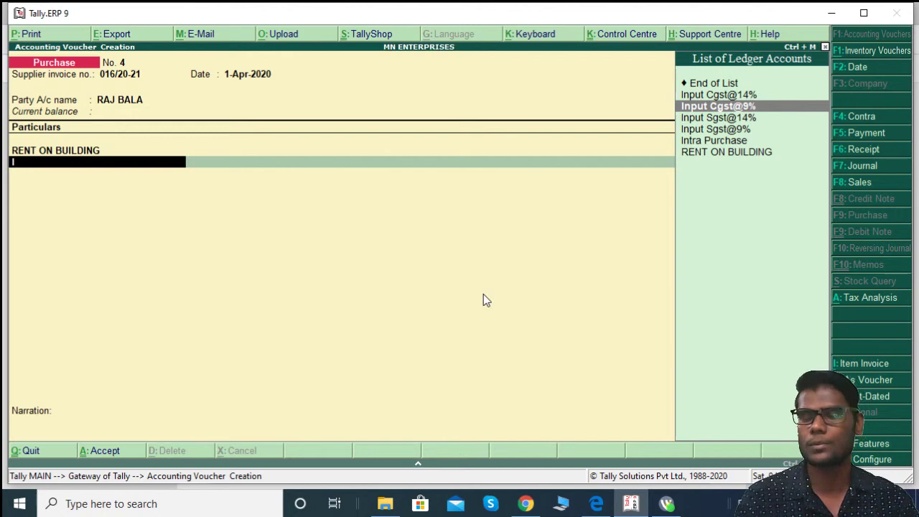
{"action": "key", "text": "Return"}
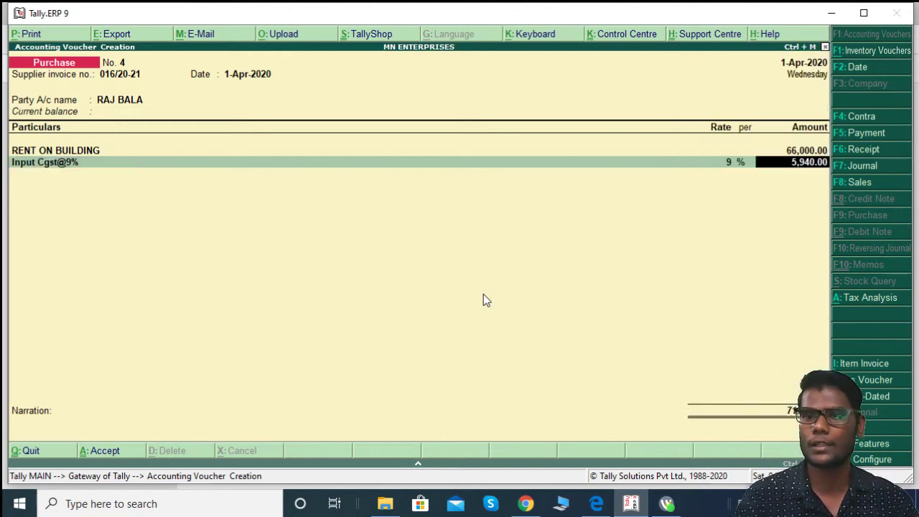
{"action": "key", "text": "Return"}
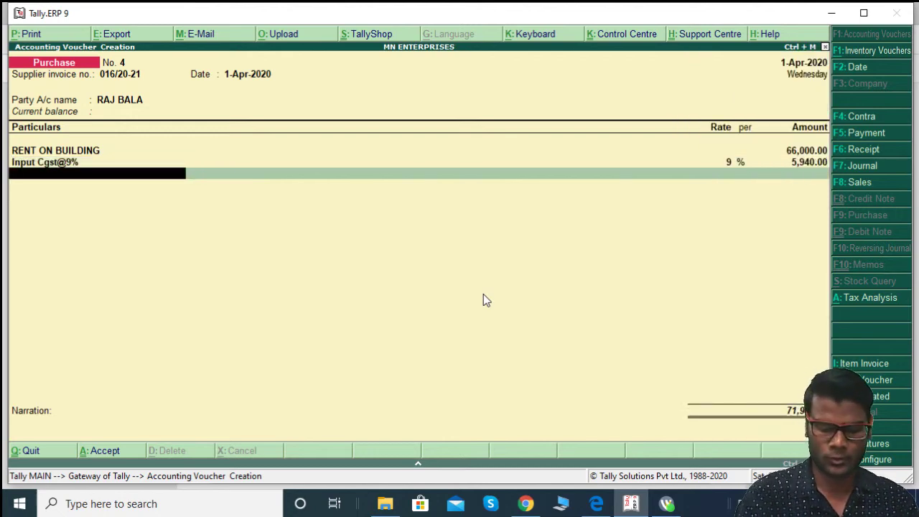
{"action": "type", "text": "IN"}
{"action": "key", "text": "Down"}
{"action": "key", "text": "Down"}
{"action": "key", "text": "Down"}
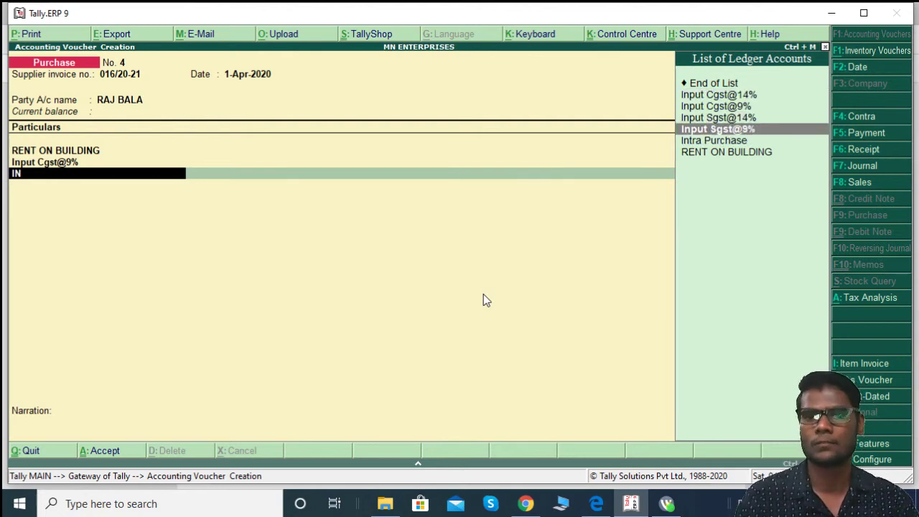
{"action": "key", "text": "Return"}
{"action": "key", "text": "Return"}
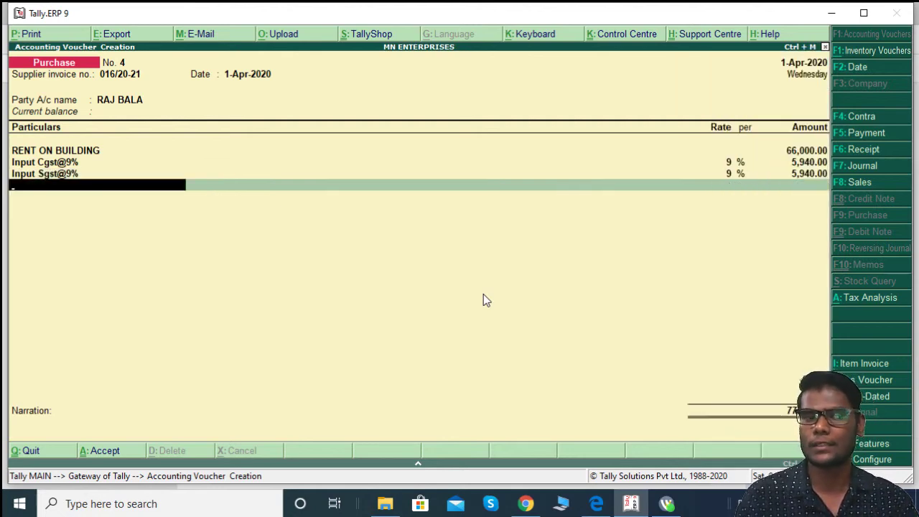
{"action": "key", "text": "alt+a"}
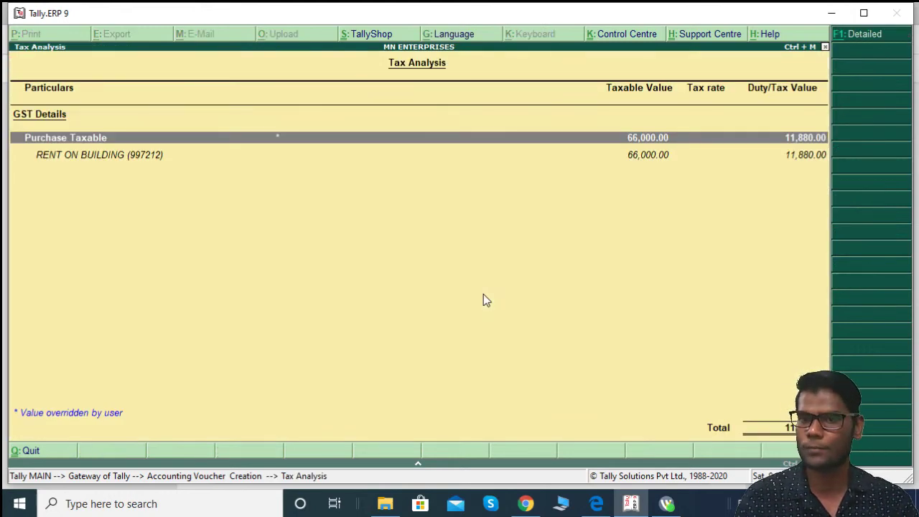
Step: Review the detailed tax analysis of the central and state tax rows
{"action": "key", "text": "alt+F1"}
{"action": "key", "text": "Down"}
{"action": "key", "text": "Down"}
{"action": "key", "text": "Down"}
{"action": "key", "text": "Down"}
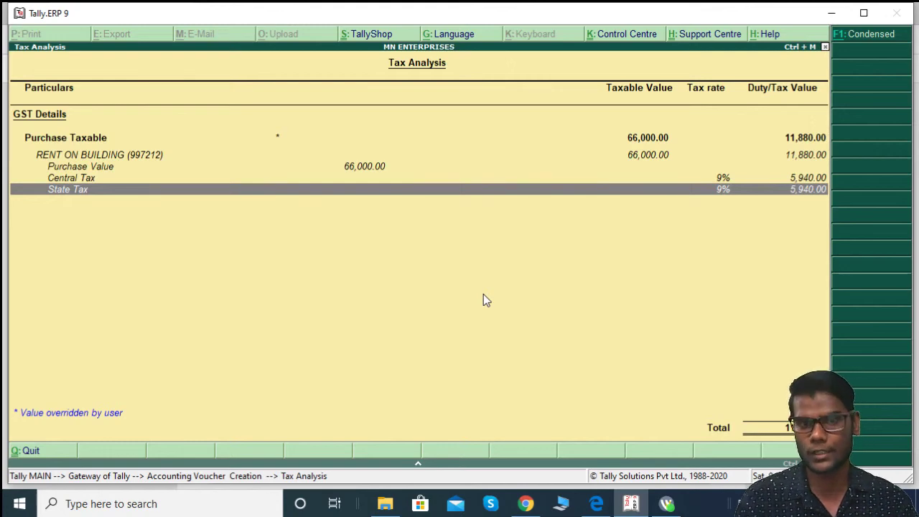
{"action": "key", "text": "Escape"}
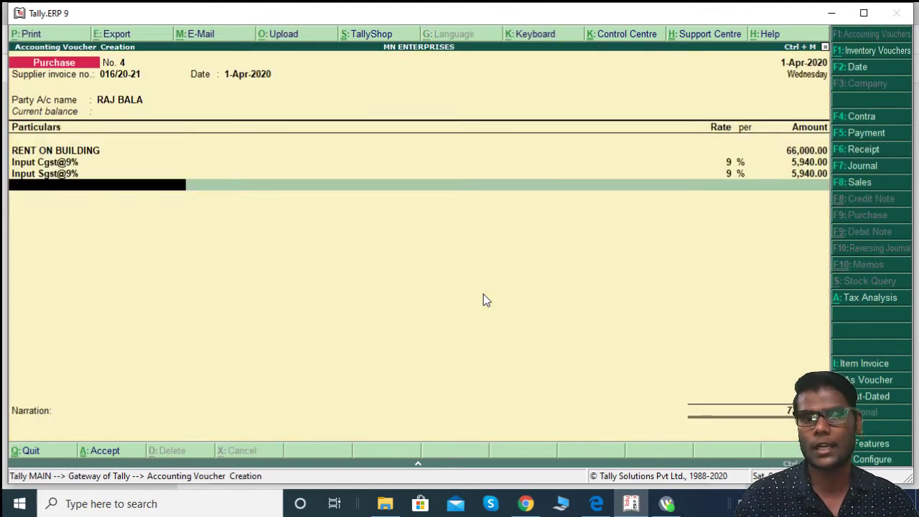
Step: Save voucher No. 4 with a 77,880.00 Cr new bill reference and return to Gateway
{"action": "key", "text": "Return"}
{"action": "key", "text": "Return"}
{"action": "key", "text": "Return"}
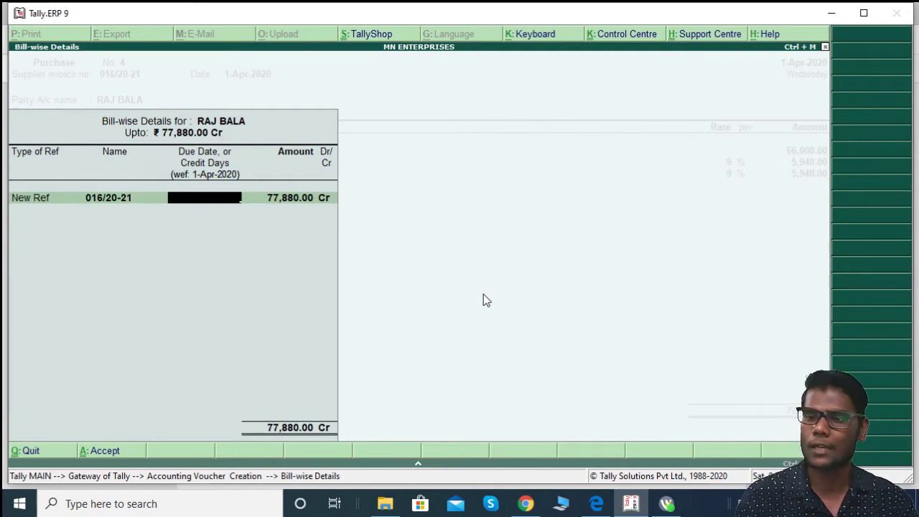
{"action": "key", "text": "Return"}
{"action": "key", "text": "Return"}
{"action": "key", "text": "Return"}
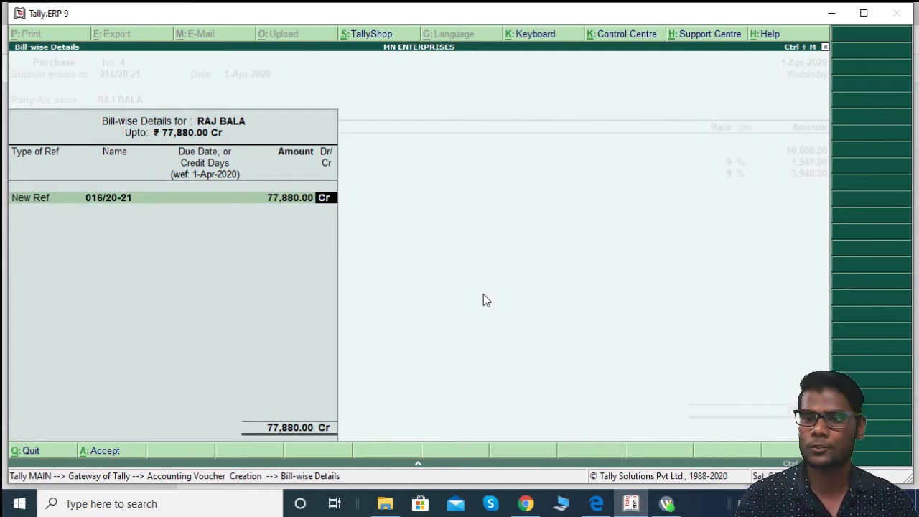
{"action": "key", "text": "Return"}
{"action": "key", "text": "Return"}
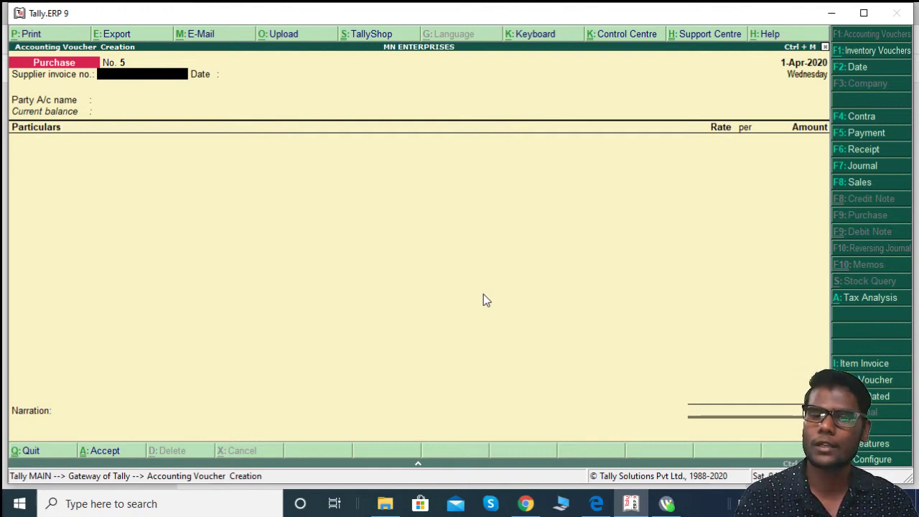
{"action": "key", "text": "Escape"}
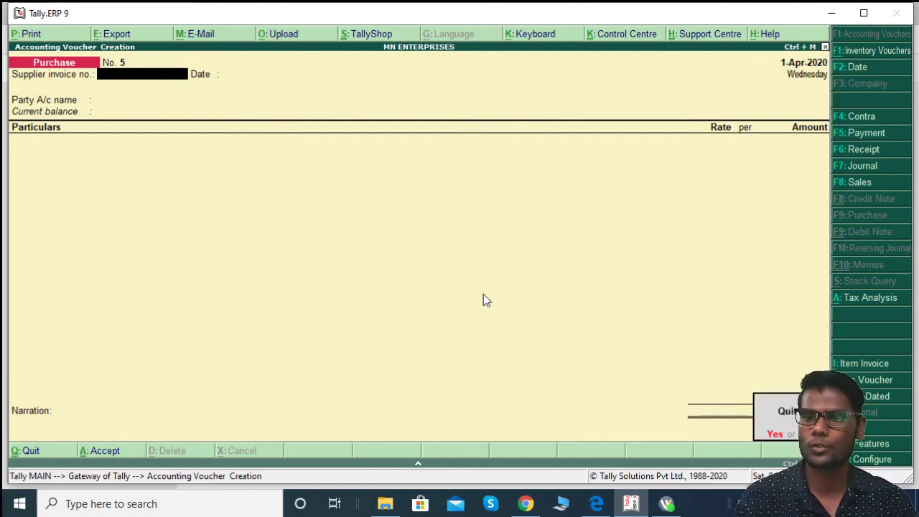
{"action": "key", "text": "y"}
{"action": "key", "text": "Down"}
{"action": "key", "text": "Down"}
{"action": "key", "text": "Down"}
{"action": "key", "text": "Down"}
{"action": "key", "text": "Down"}
{"action": "key", "text": "Down"}
{"action": "key", "text": "Down"}
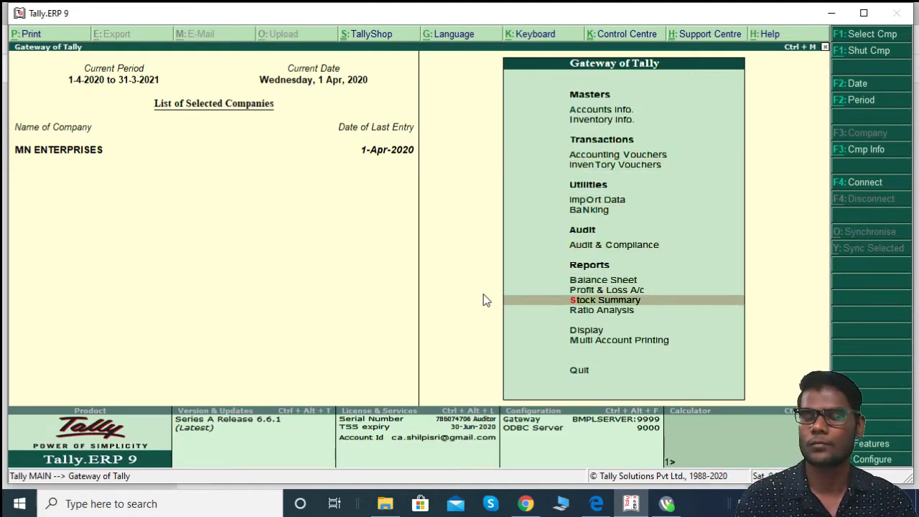
Step: Check the detailed Stock Summary showing 30 pcs closing stock, then close it
{"action": "key", "text": "Return"}
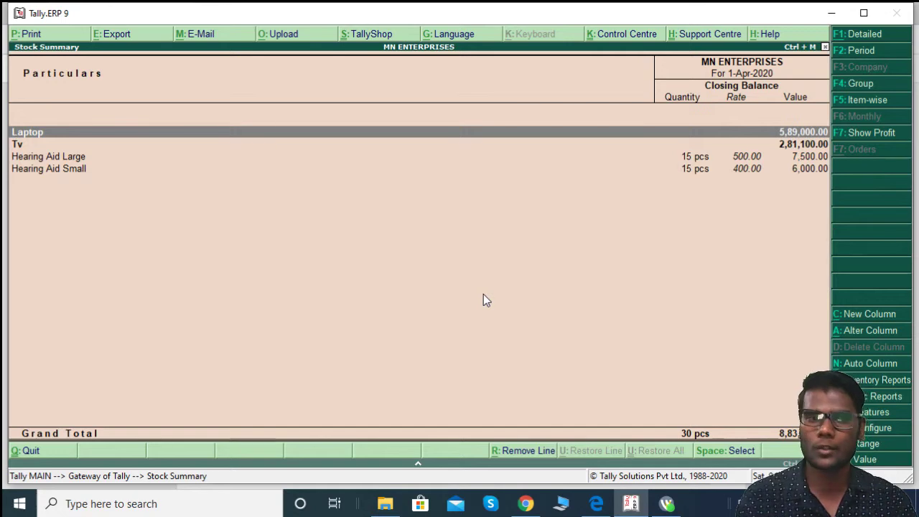
{"action": "key", "text": "alt+F1"}
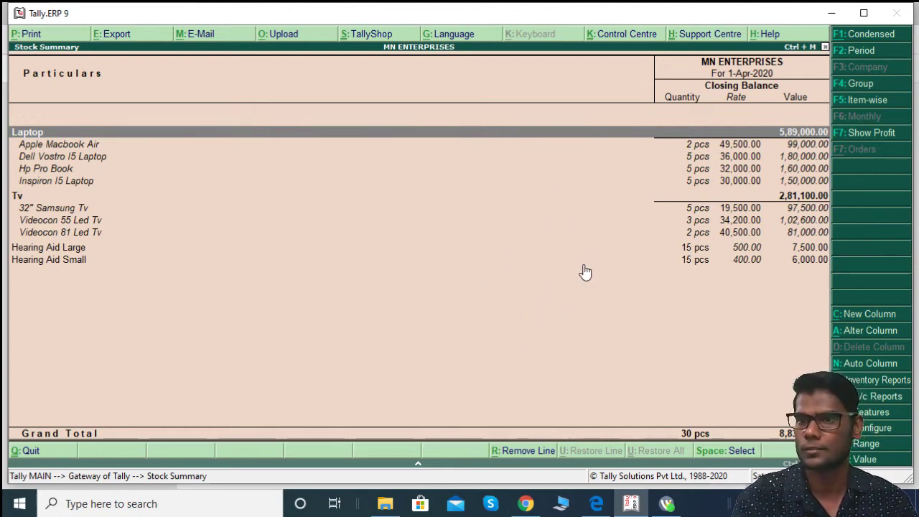
{"action": "key", "text": "Escape"}
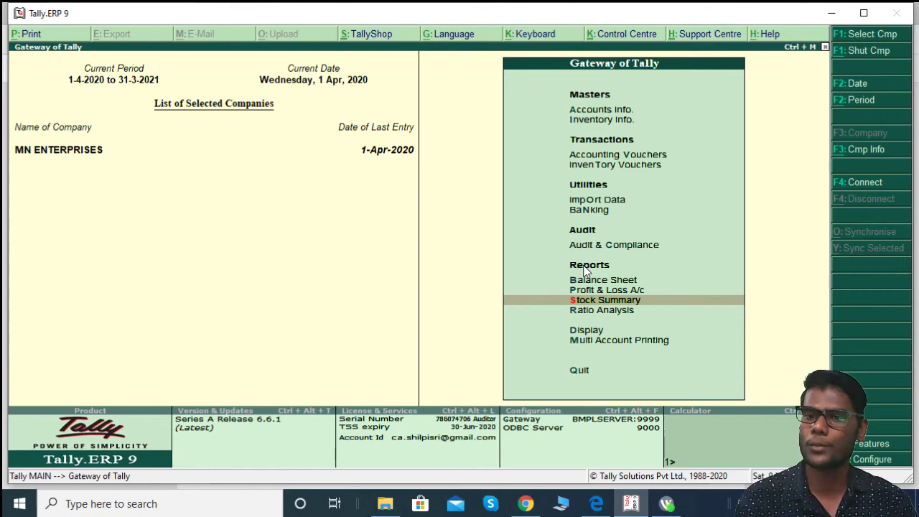
{"action": "key", "text": "Up"}
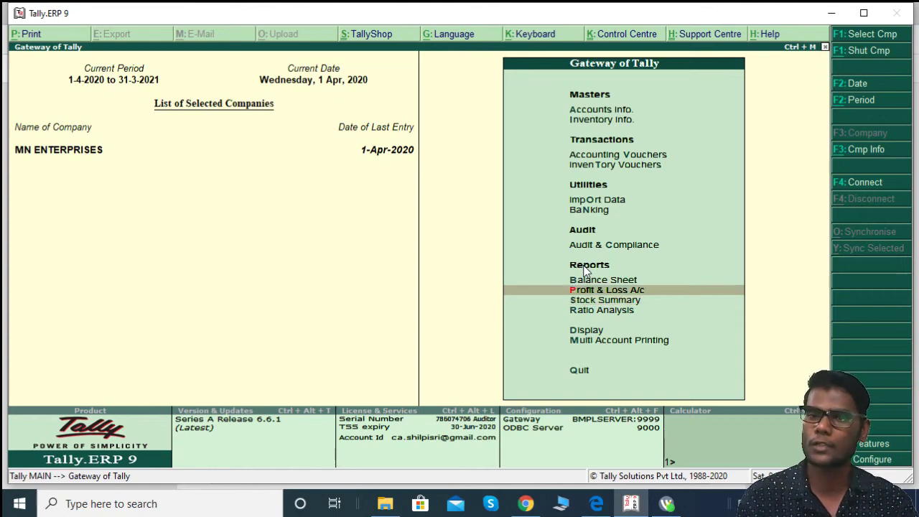
{"action": "key", "text": "Return"}
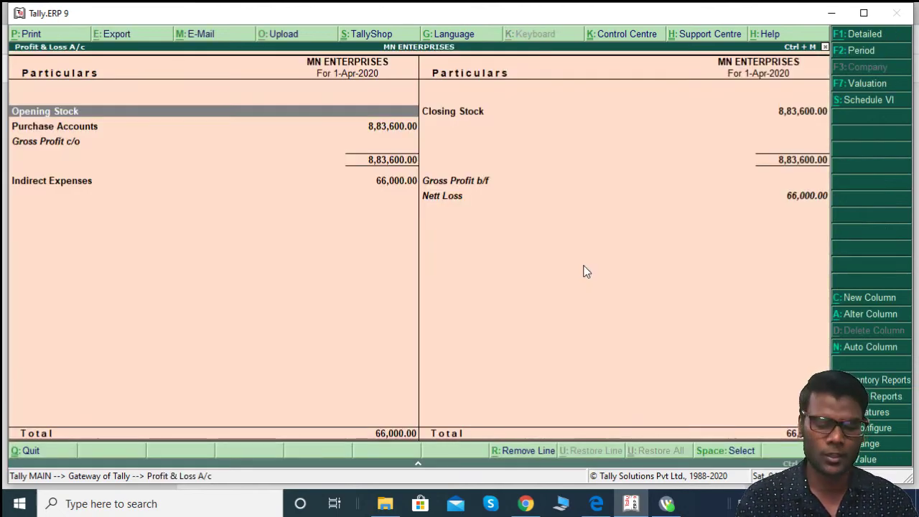
{"action": "key", "text": "alt+F1"}
{"action": "key", "text": "Down"}
{"action": "key", "text": "Down"}
{"action": "key", "text": "Down"}
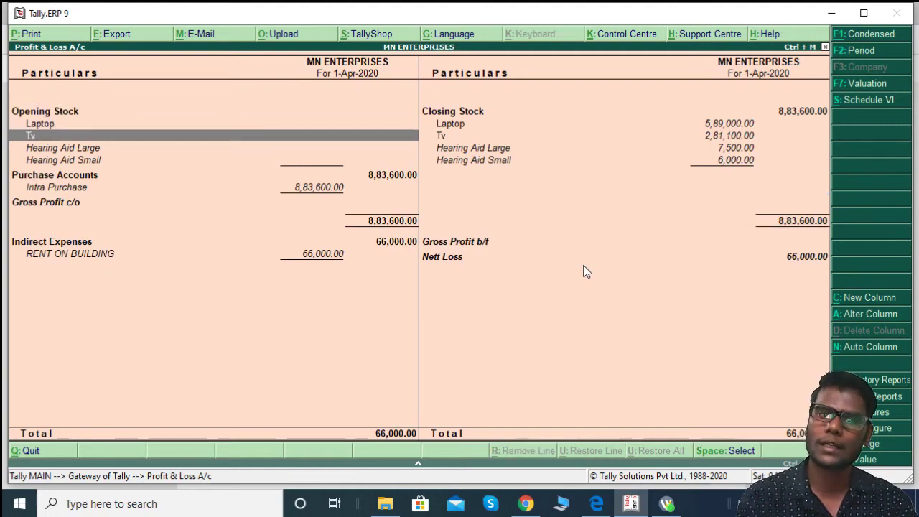
{"action": "key", "text": "Down"}
{"action": "key", "text": "Down"}
{"action": "key", "text": "Down"}
{"action": "key", "text": "Down"}
{"action": "key", "text": "Down"}
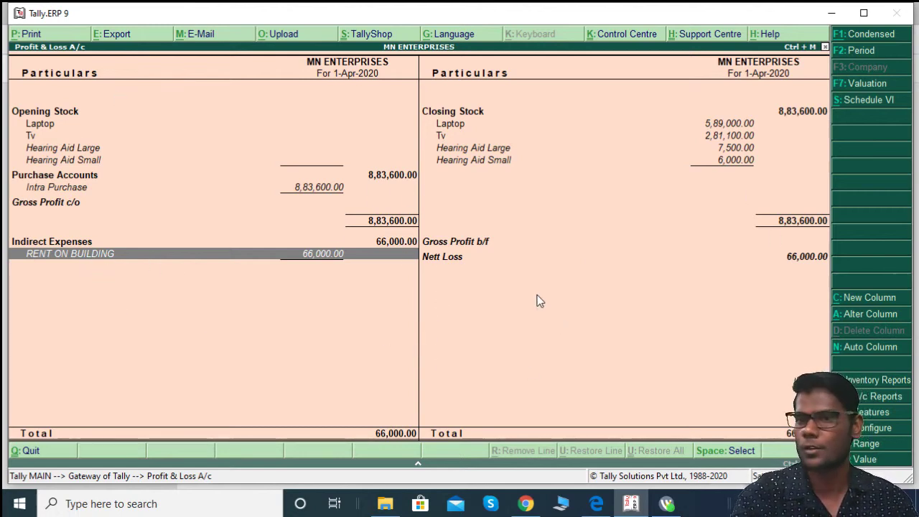
{"action": "key", "text": "Escape"}
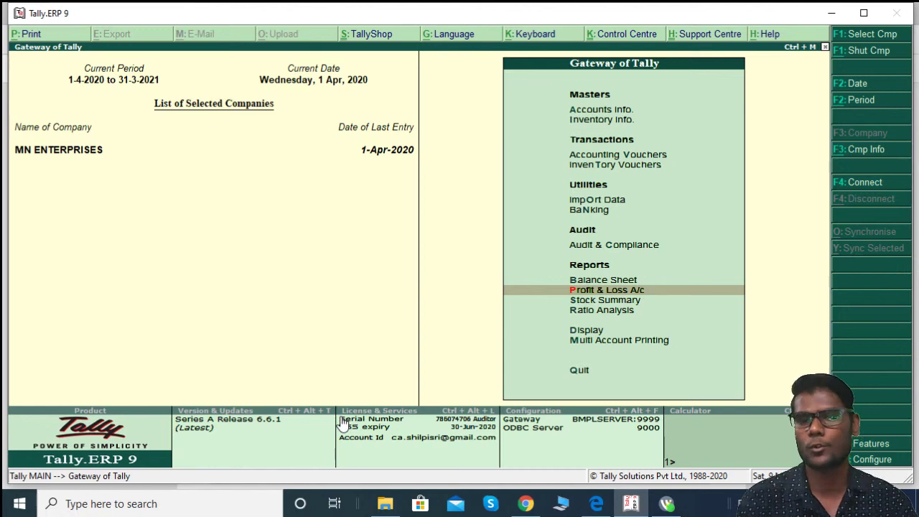
{"action": "key", "text": "Down"}
{"action": "key", "text": "Down"}
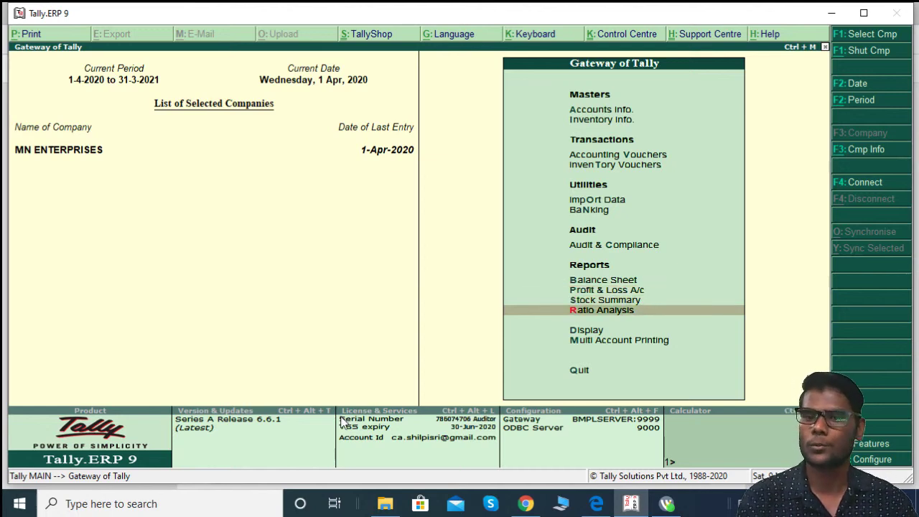
{"action": "key", "text": "Down"}
{"action": "key", "text": "Return"}
{"action": "key", "text": "Down"}
{"action": "key", "text": "Down"}
{"action": "key", "text": "Down"}
{"action": "key", "text": "Down"}
{"action": "key", "text": "Down"}
{"action": "key", "text": "Down"}
{"action": "key", "text": "Return"}
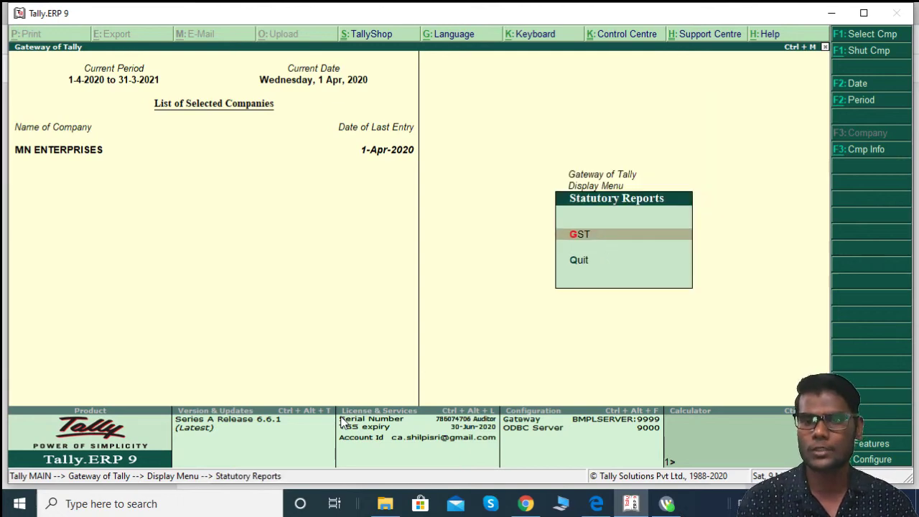
{"action": "key", "text": "Return"}
{"action": "key", "text": "Down"}
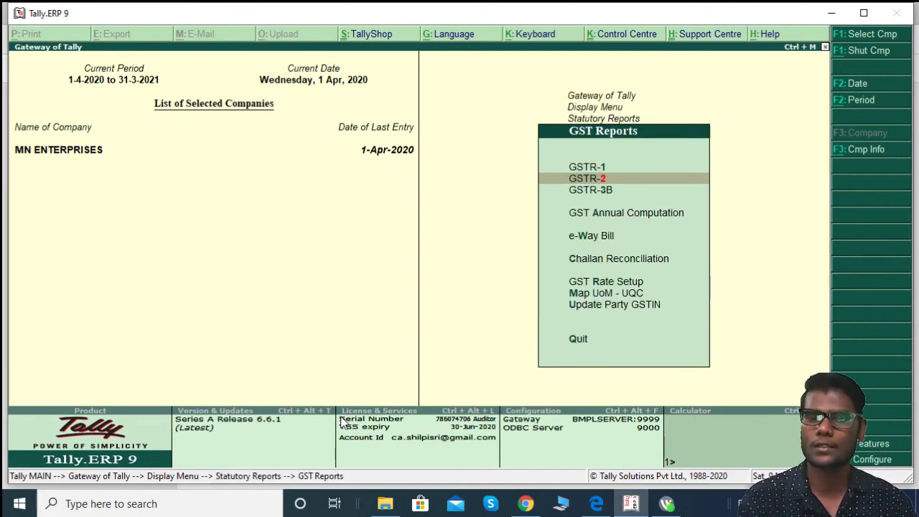
{"action": "key", "text": "Return"}
{"action": "key", "text": "Down"}
{"action": "key", "text": "Down"}
{"action": "key", "text": "Down"}
{"action": "key", "text": "Down"}
{"action": "key", "text": "Down"}
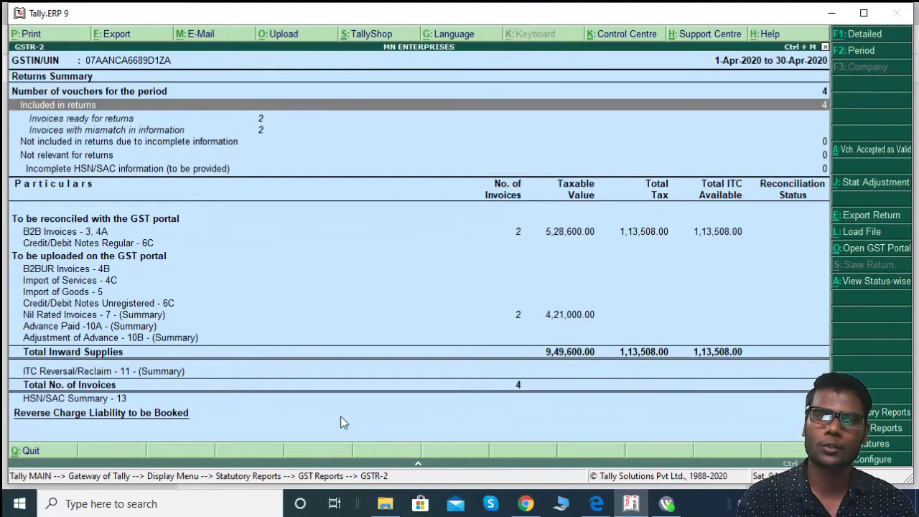
{"action": "key", "text": "Down"}
{"action": "key", "text": "Down"}
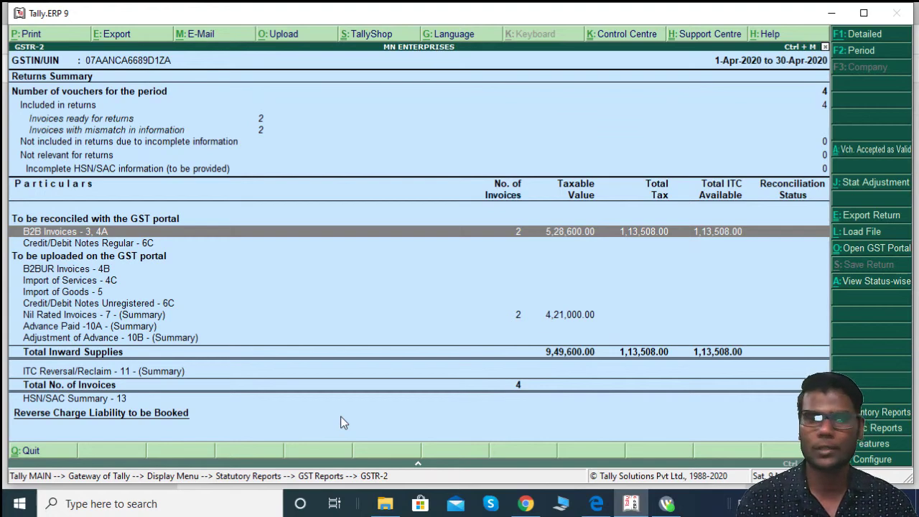
{"action": "key", "text": "Return"}
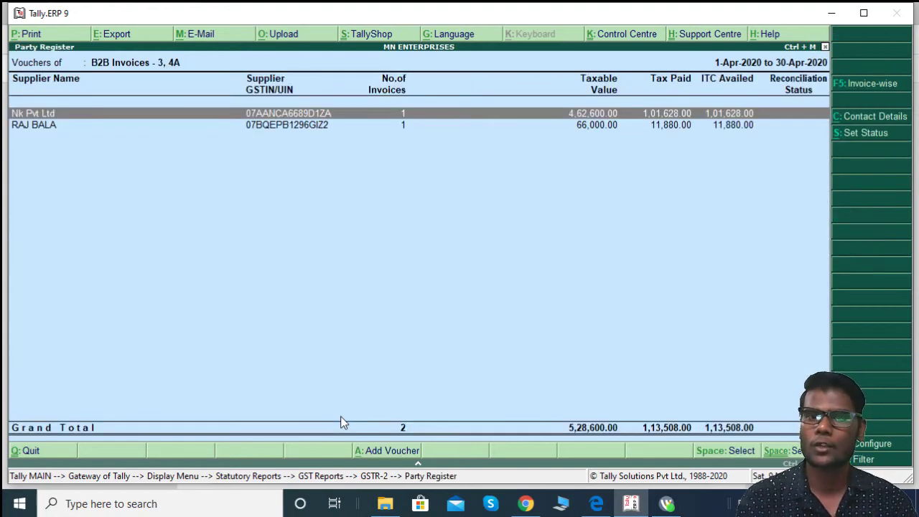
{"action": "key", "text": "Down"}
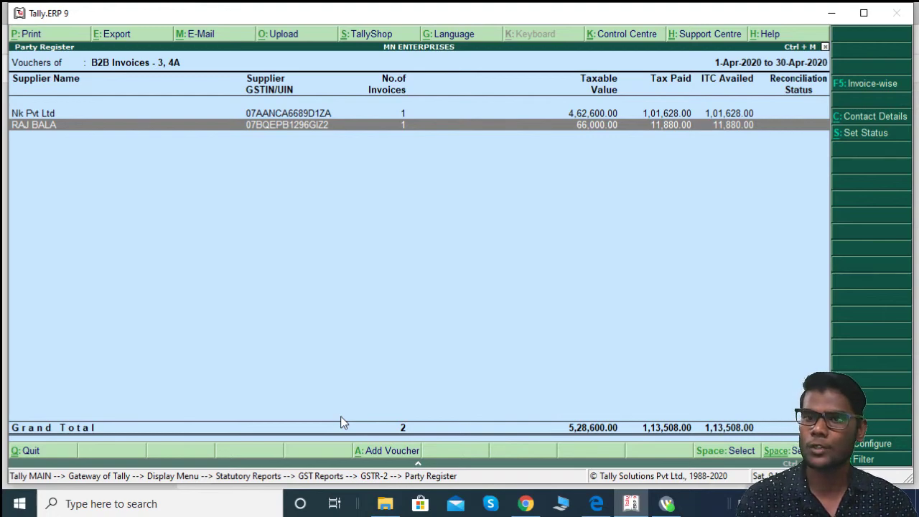
{"action": "key", "text": "Escape"}
{"action": "key", "text": "Escape"}
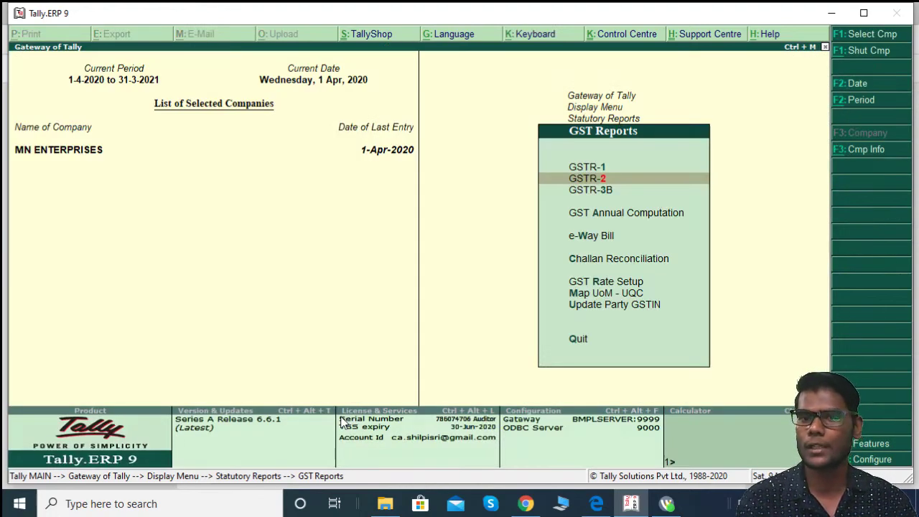
{"action": "key", "text": "Escape"}
{"action": "key", "text": "Escape"}
{"action": "key", "text": "Escape"}
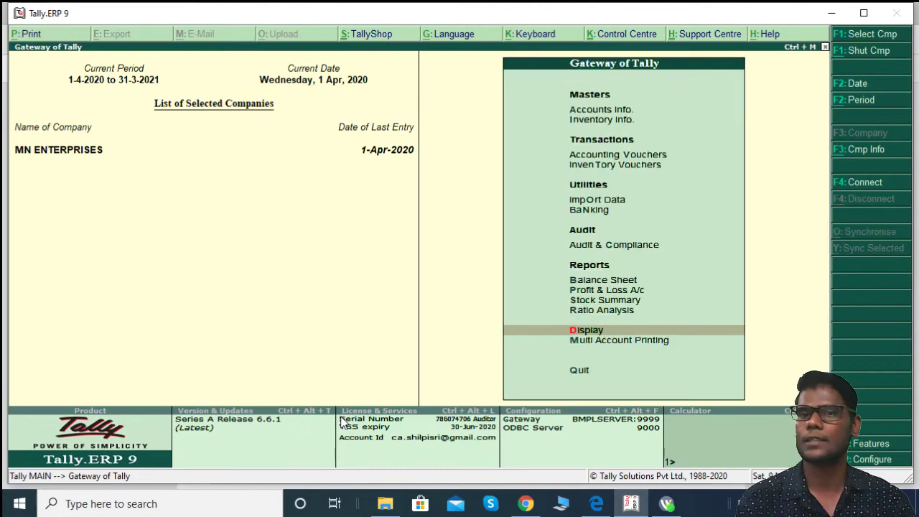
{"action": "key", "text": "Up"}
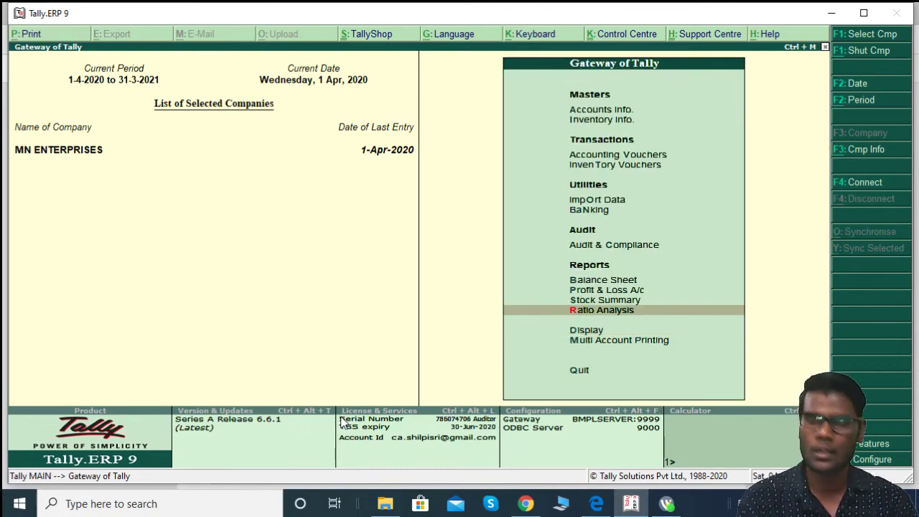
Step: Review the top of the SERVICE.pdf invoice in Edge, then close it
{"action": "key", "text": "alt+Tab"}
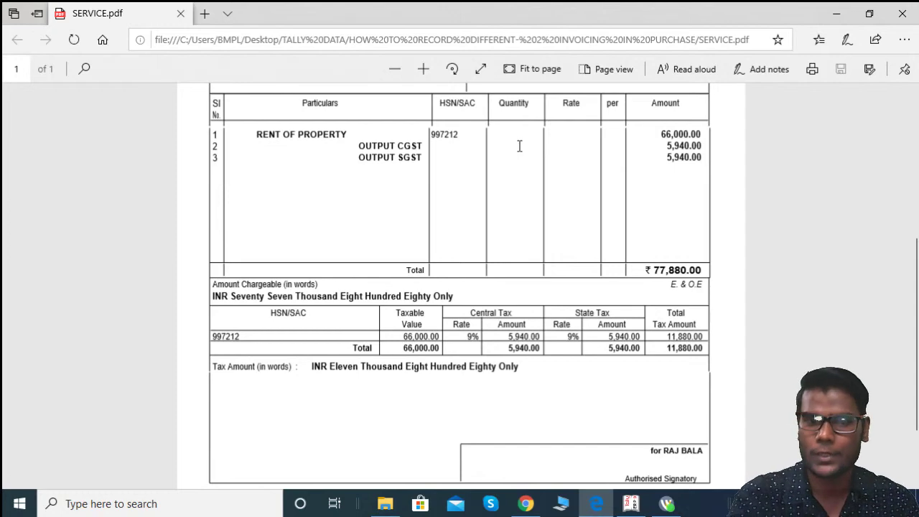
{"action": "scroll", "coordinate": [700, 253], "scroll_direction": "up", "scroll_amount": 4}
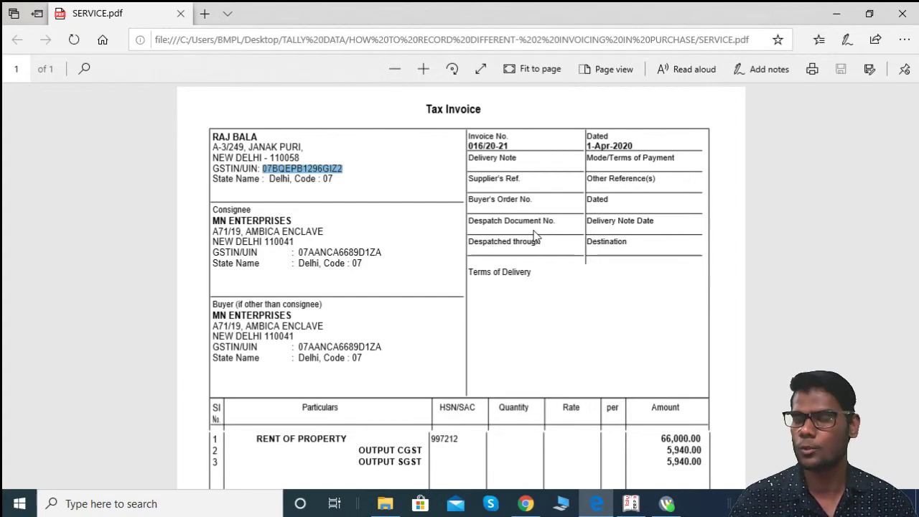
{"action": "left_click", "coordinate": [903, 13]}
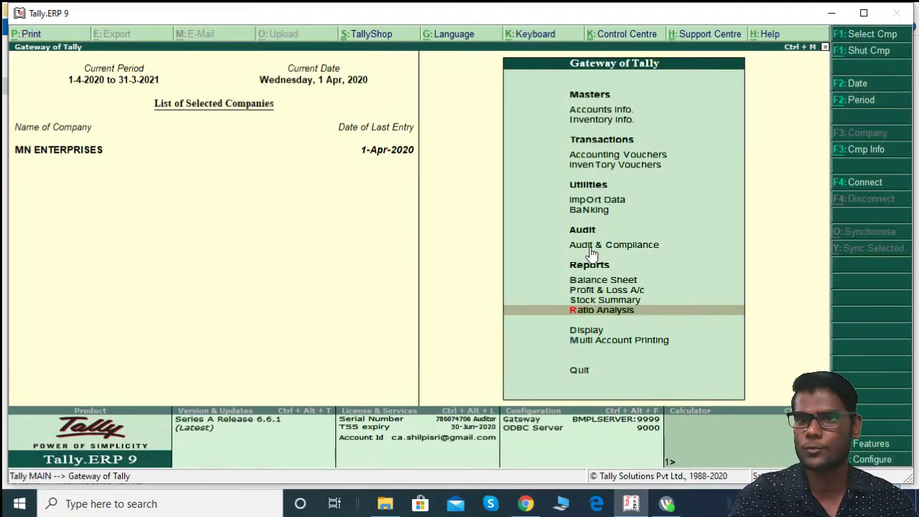
Step: Bring up the File Explorer folder listing the RCM GOODS and RCM SERVICE PDFs
{"action": "key", "text": "alt+Tab"}
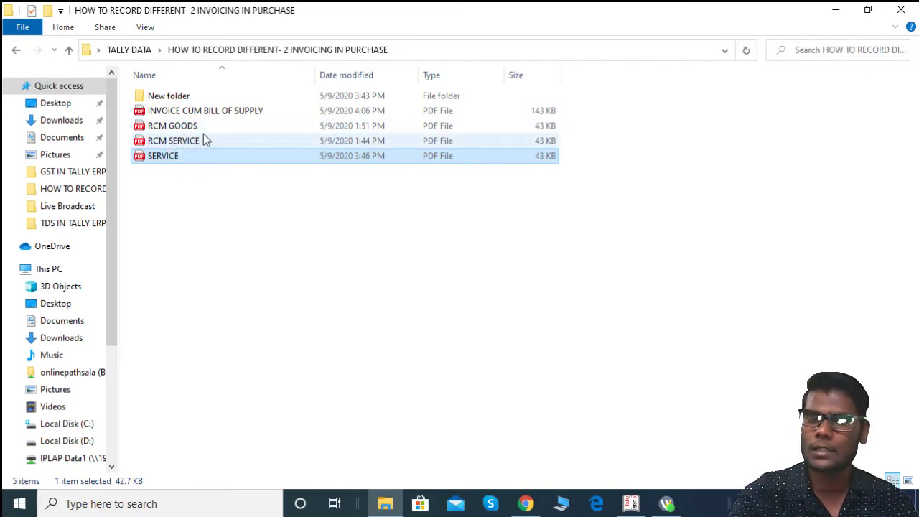
Step: Open RCM GOODS.pdf to read the Dell and MacBook items, then return to Tally
{"action": "double_click", "coordinate": [203, 132]}
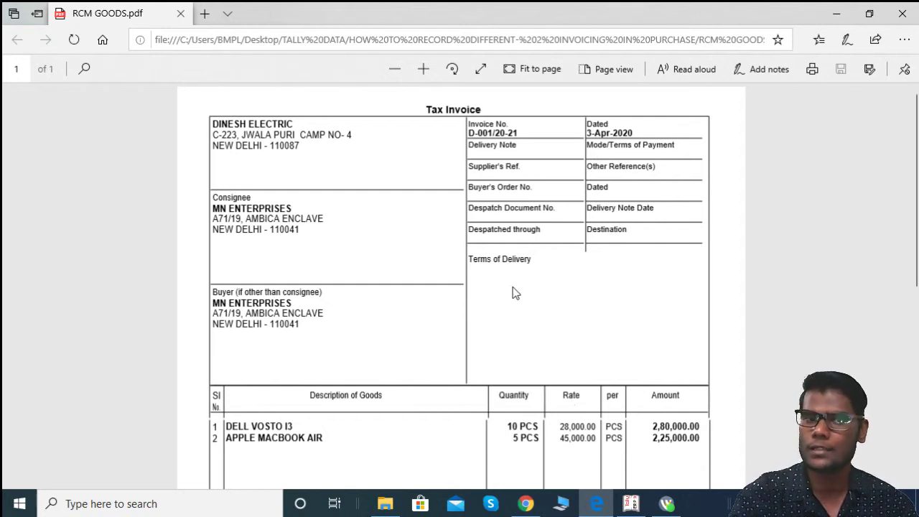
{"action": "scroll", "coordinate": [514, 297], "scroll_direction": "down", "scroll_amount": 1}
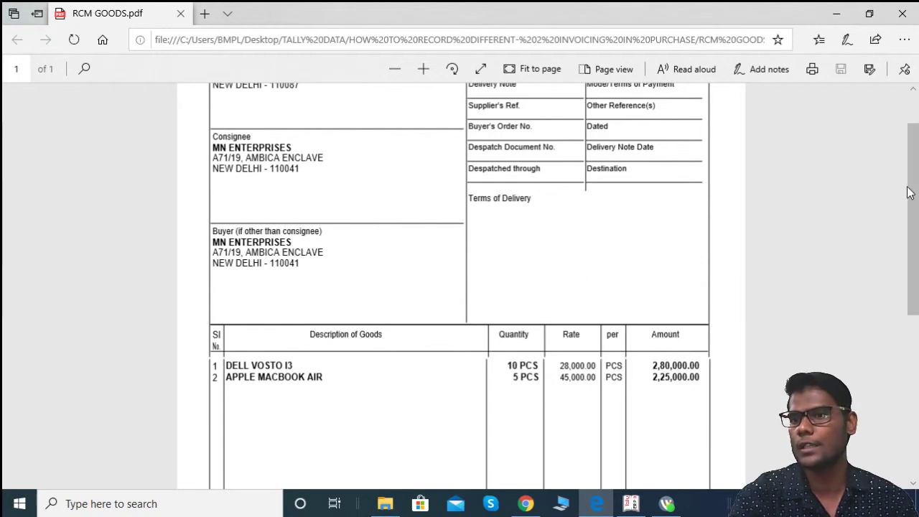
{"action": "scroll", "coordinate": [910, 188], "scroll_direction": "up", "scroll_amount": 2}
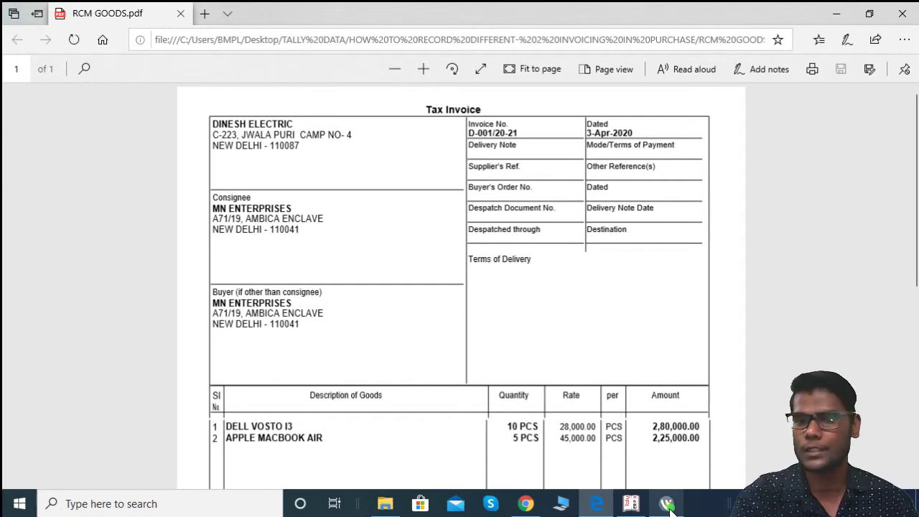
{"action": "left_click", "coordinate": [631, 503]}
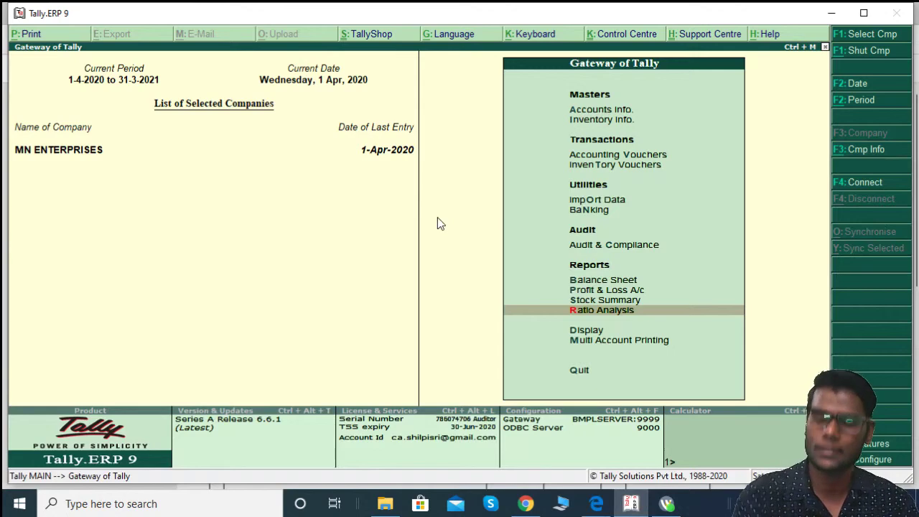
Step: Start purchase voucher No. 5 with supplier invoice no. D-001/20-21
{"action": "key", "text": "Up"}
{"action": "key", "text": "Up"}
{"action": "key", "text": "Up"}
{"action": "key", "text": "Up"}
{"action": "key", "text": "Up"}
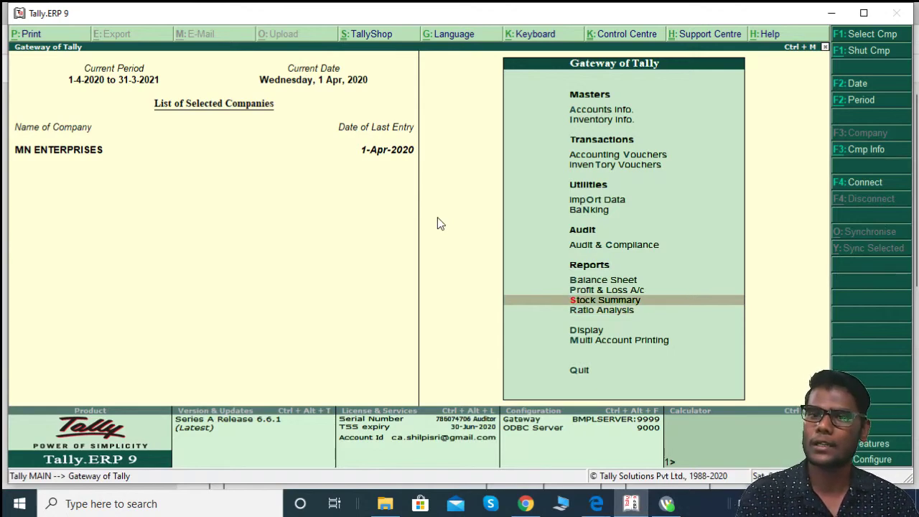
{"action": "key", "text": "Up"}
{"action": "key", "text": "Up"}
{"action": "key", "text": "Up"}
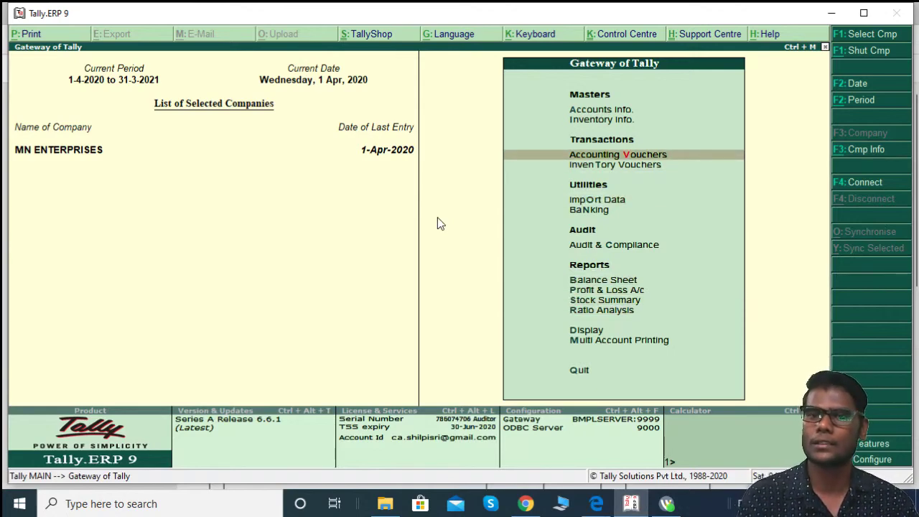
{"action": "key", "text": "Return"}
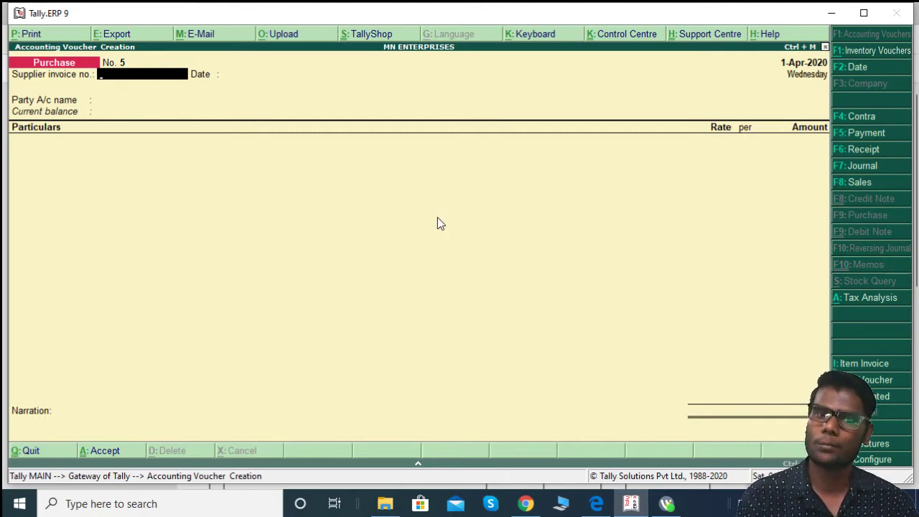
{"action": "key", "text": "alt+Tab"}
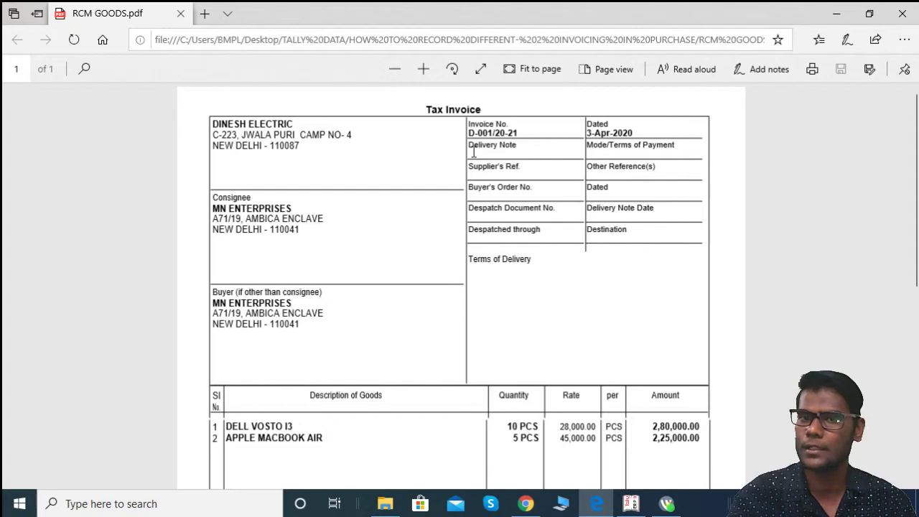
{"action": "key", "text": "alt+Tab"}
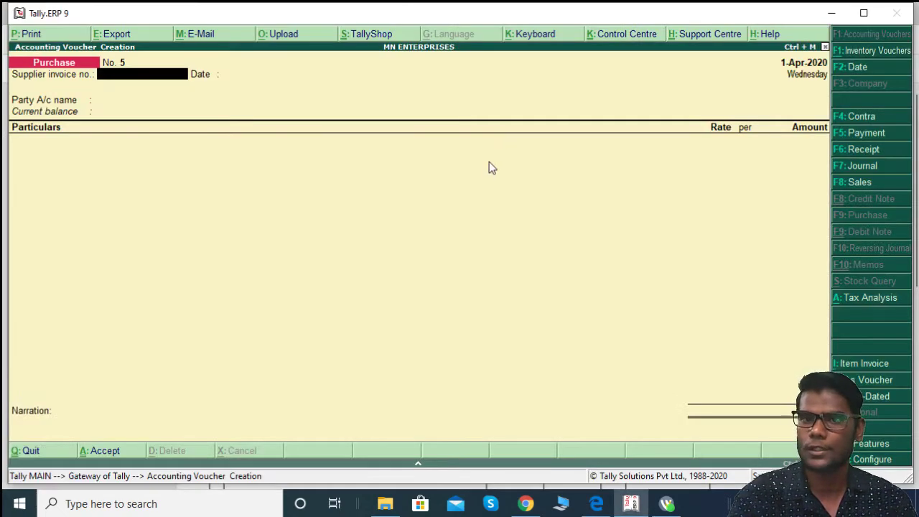
{"action": "type", "text": "D-001"}
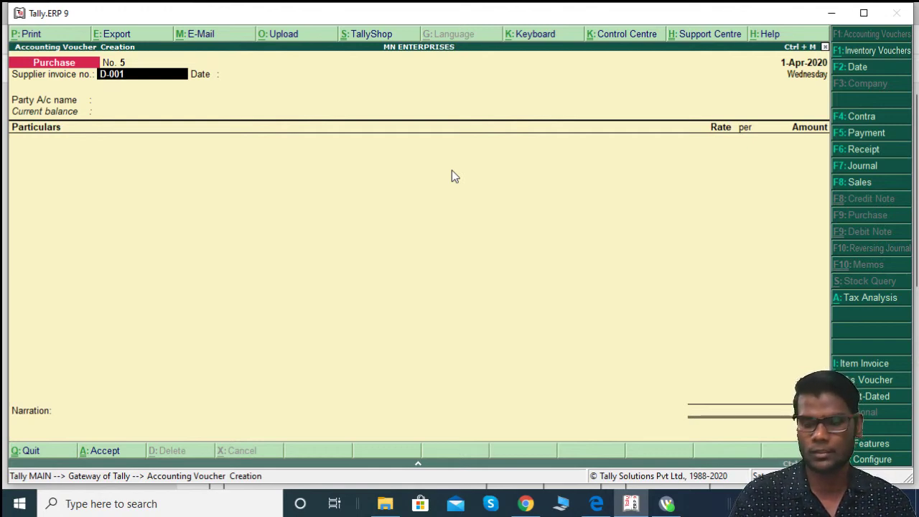
{"action": "type", "text": "/"}
{"action": "type", "text": "0-21"}
{"action": "key", "text": "Return"}
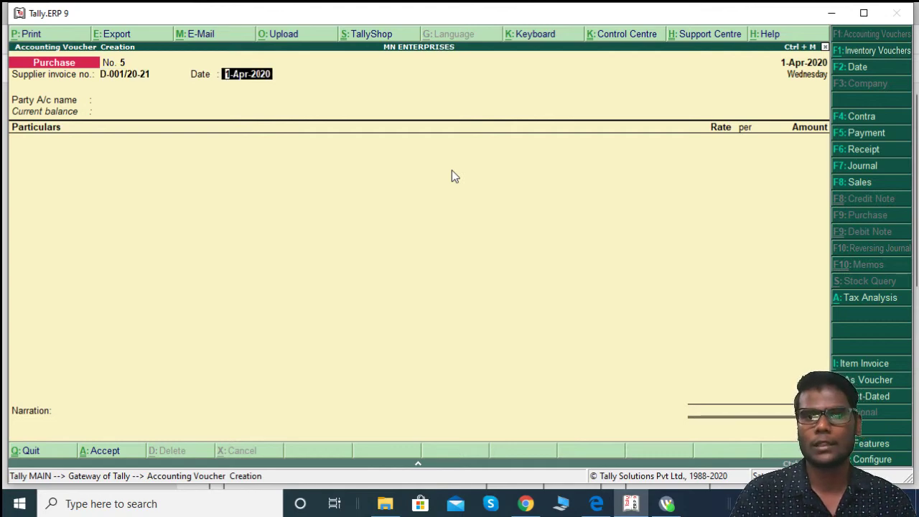
Step: Date both the voucher and the supplier invoice 3-Apr-2020
{"action": "key", "text": "alt+Tab"}
{"action": "key", "text": "alt+Tab"}
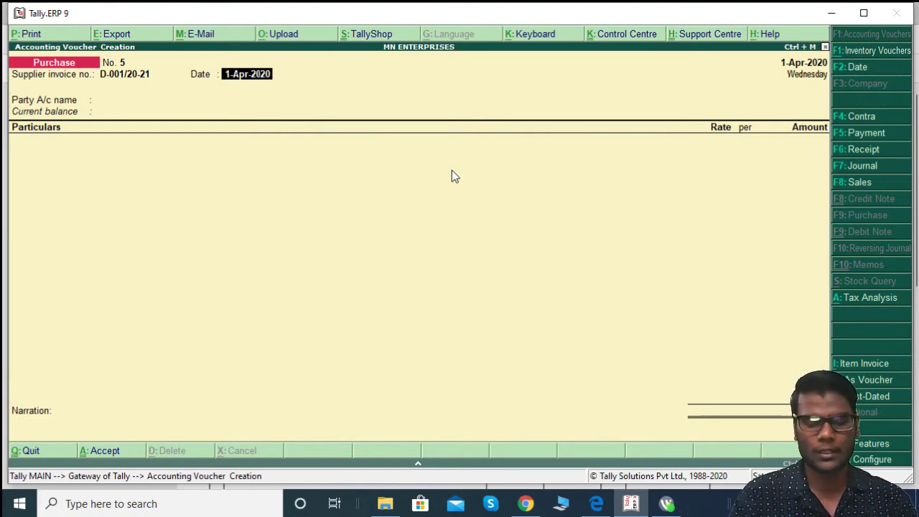
{"action": "key", "text": "F2"}
{"action": "type", "text": "3-4"}
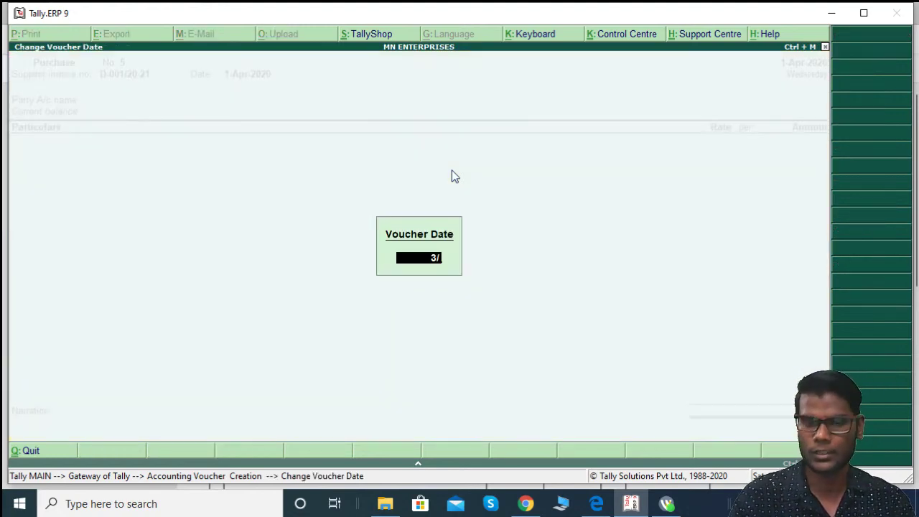
{"action": "key", "text": "Return"}
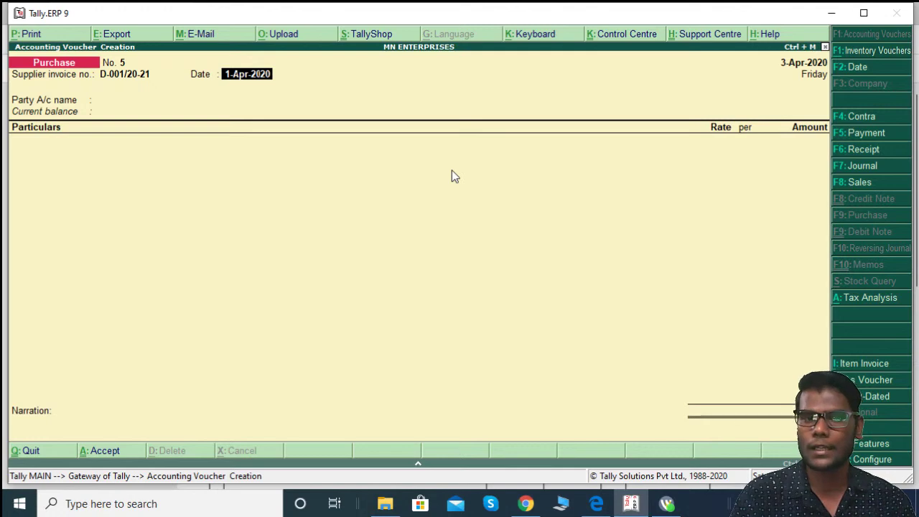
{"action": "type", "text": "3-4"}
{"action": "key", "text": "Return"}
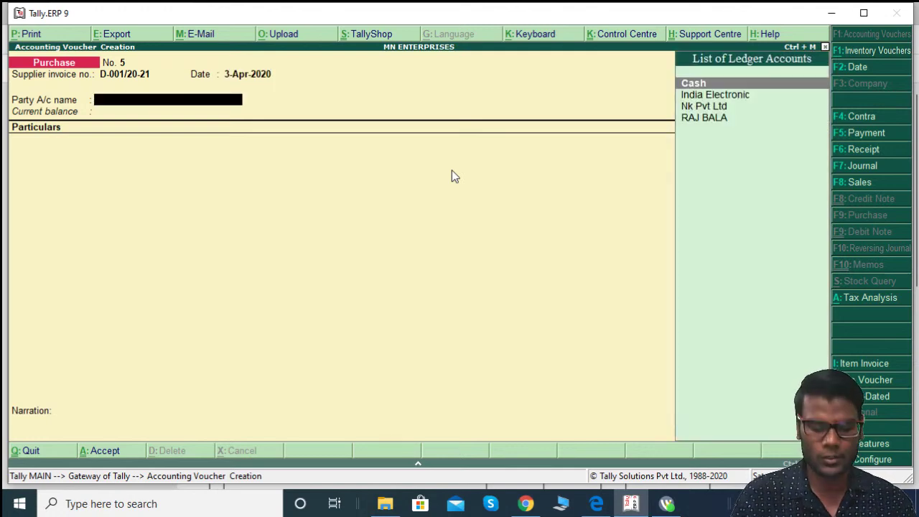
{"action": "key", "text": "alt+c"}
{"action": "key", "text": "alt+Tab"}
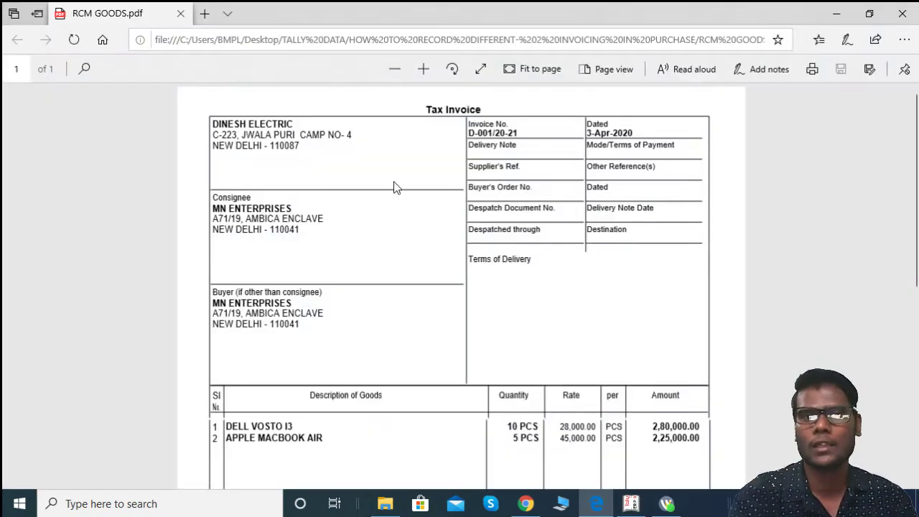
Step: Name the new ledger DINESH ELECTRIC under Sundry Creditors
{"action": "key", "text": "alt+Tab"}
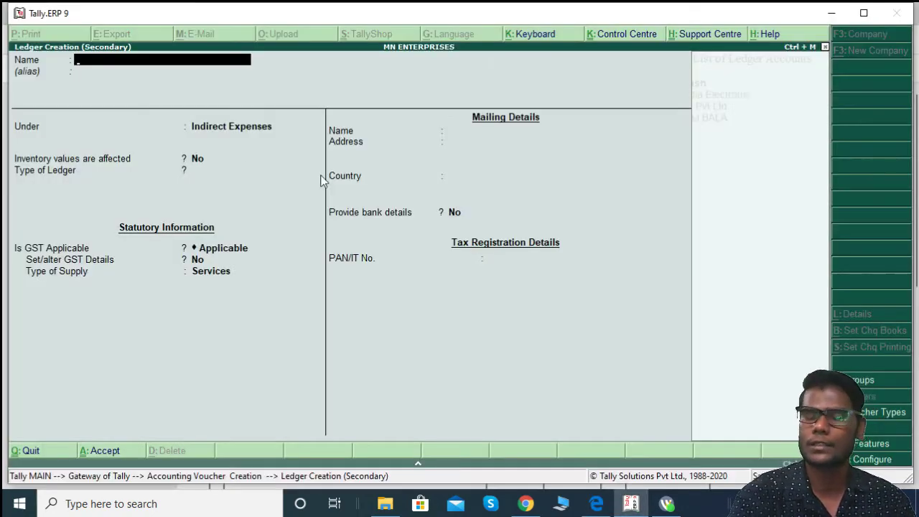
{"action": "type", "text": "DE"}
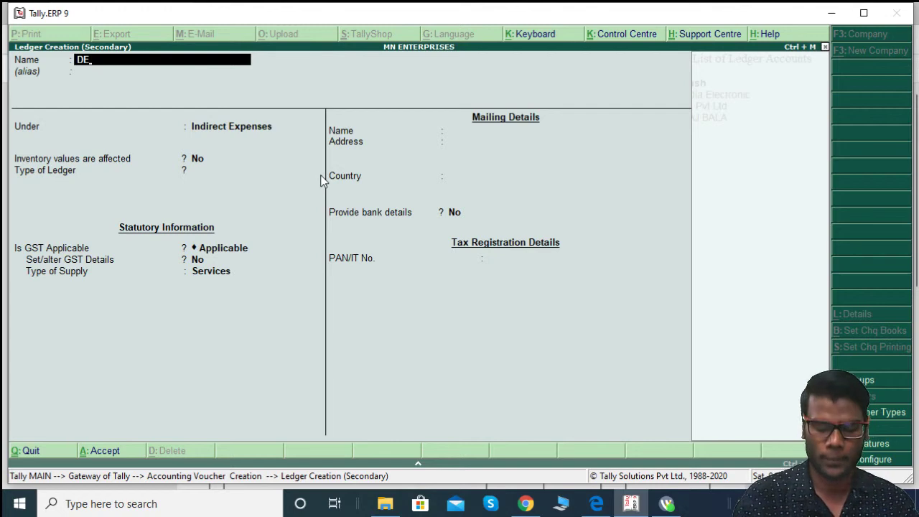
{"action": "key", "text": "BackSpace"}
{"action": "type", "text": "INESH"}
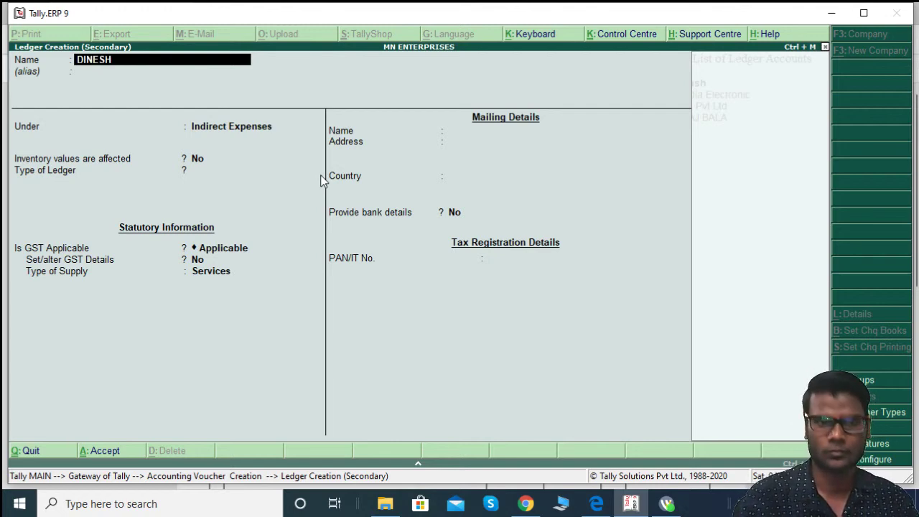
{"action": "type", "text": " E"}
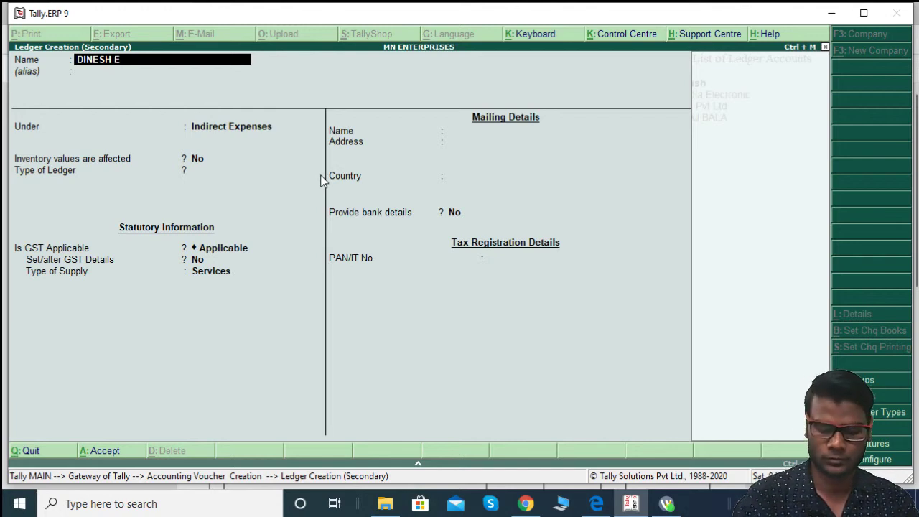
{"action": "type", "text": "LECTRIC"}
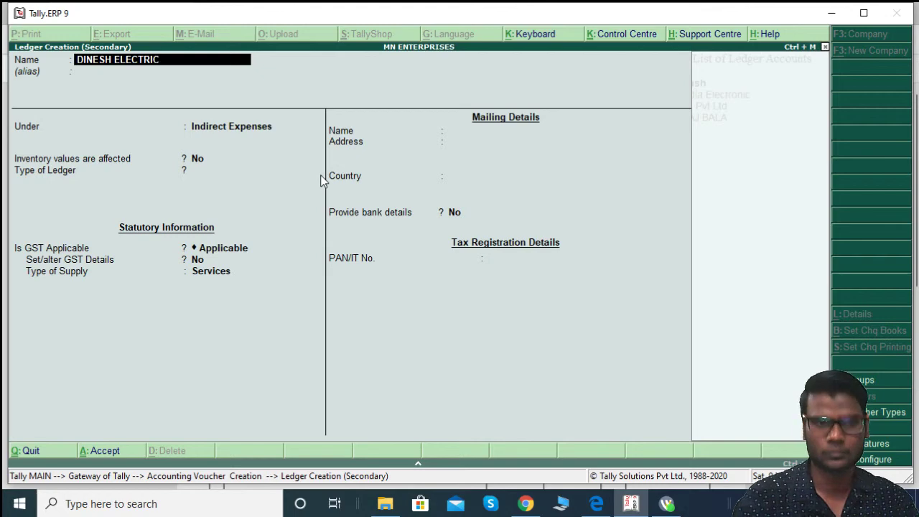
{"action": "key", "text": "Return"}
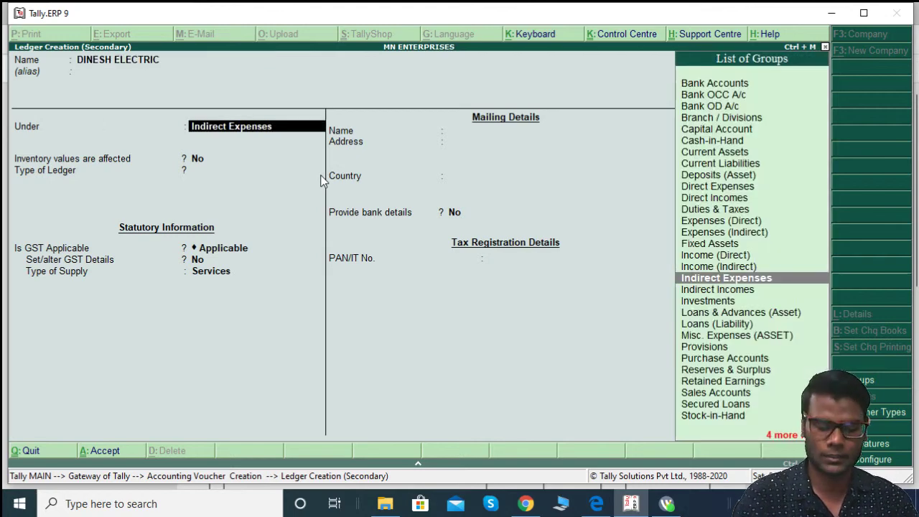
{"action": "type", "text": "sun"}
{"action": "key", "text": "Return"}
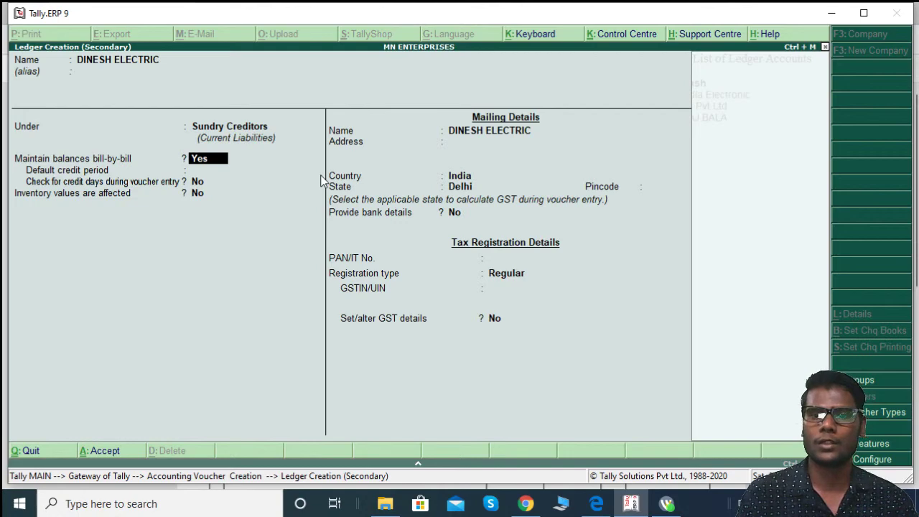
Step: Enter the supplier's two-line New Delhi address copied from the invoice
{"action": "key", "text": "Return"}
{"action": "key", "text": "Return"}
{"action": "key", "text": "Return"}
{"action": "key", "text": "Return"}
{"action": "key", "text": "alt+Tab"}
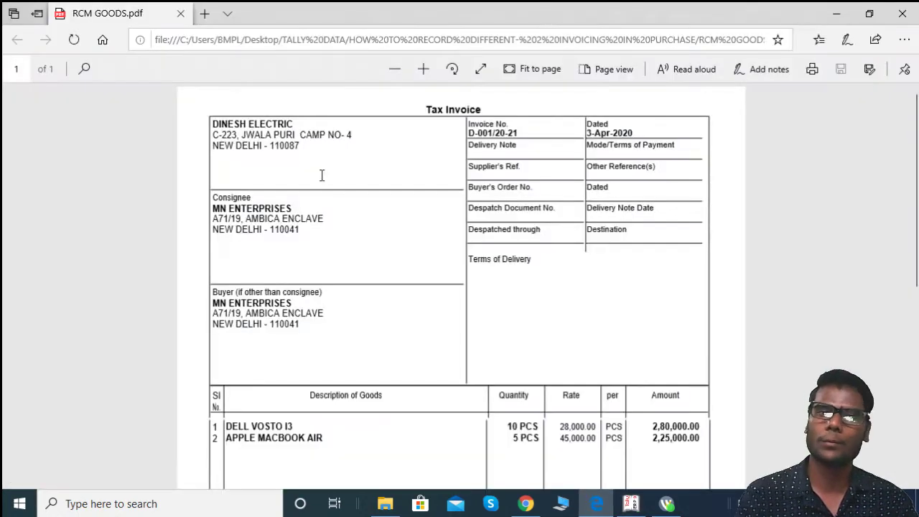
{"action": "key", "text": "alt+Tab"}
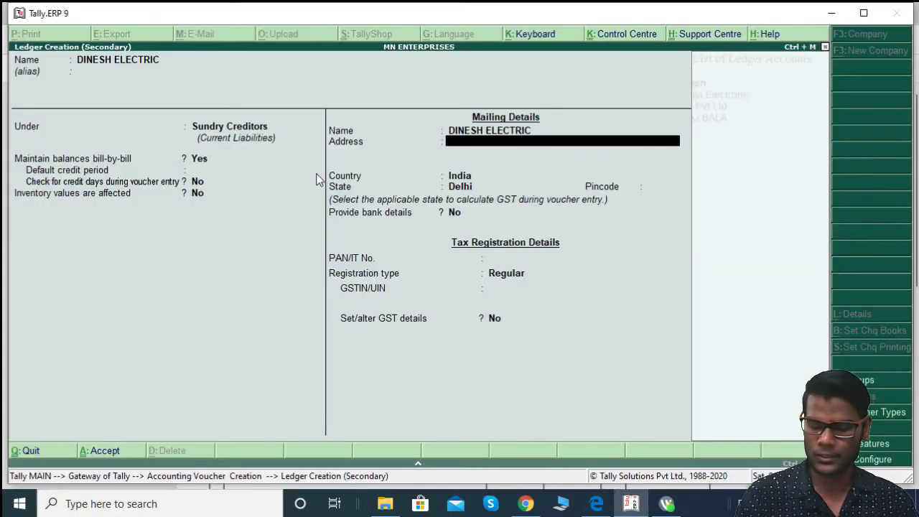
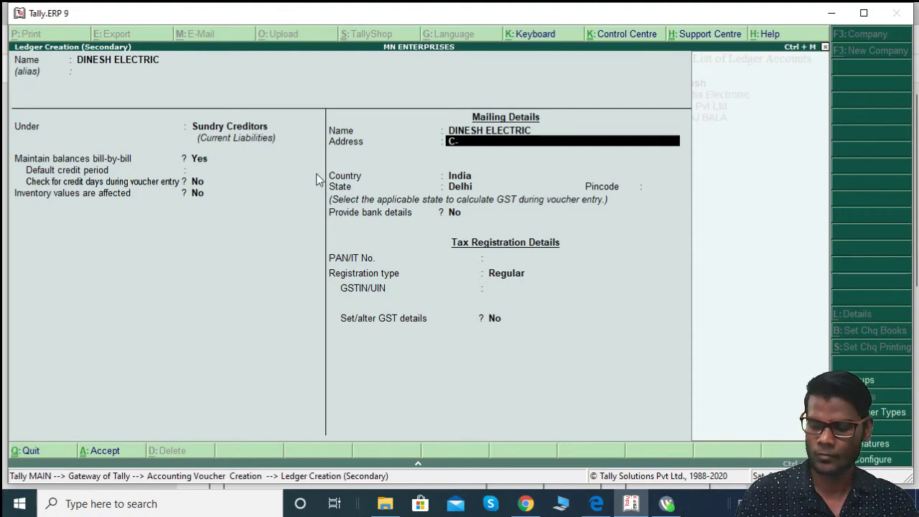
{"action": "key", "text": "alt+Tab"}
{"action": "key", "text": "alt+Tab"}
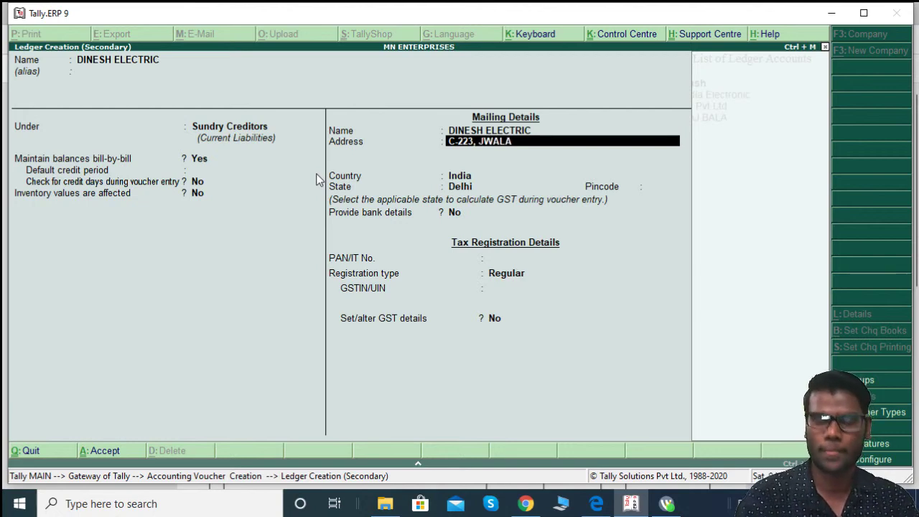
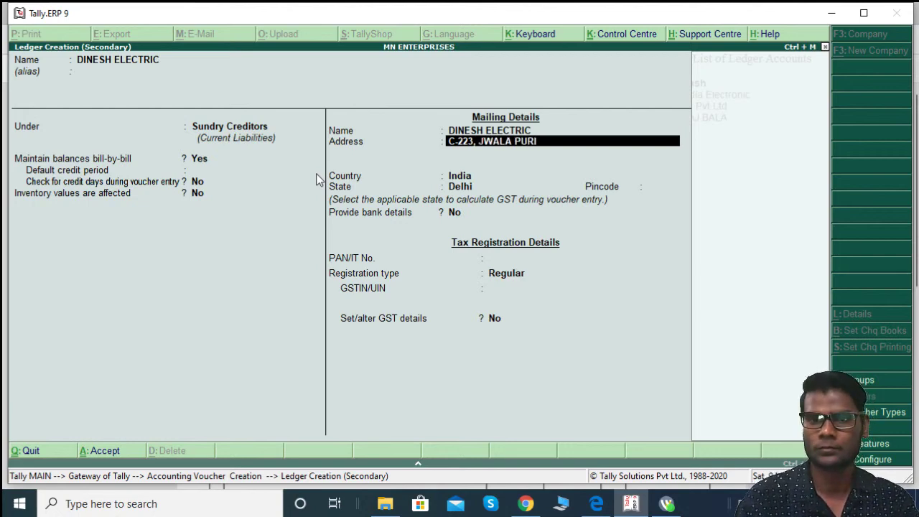
{"action": "key", "text": "Return"}
{"action": "key", "text": "alt+Tab"}
{"action": "key", "text": "alt+Tab"}
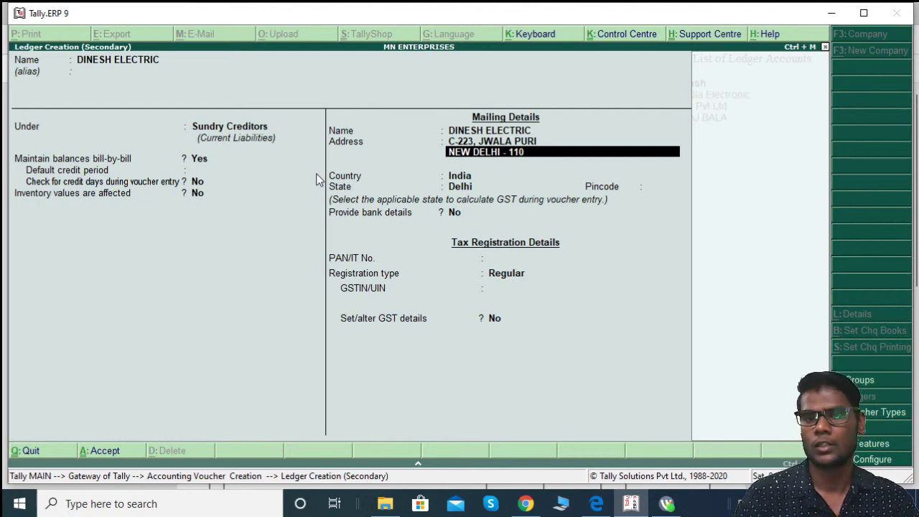
{"action": "key", "text": "Return"}
{"action": "key", "text": "Return"}
{"action": "key", "text": "Return"}
{"action": "key", "text": "Return"}
{"action": "key", "text": "Return"}
{"action": "key", "text": "Return"}
{"action": "key", "text": "Return"}
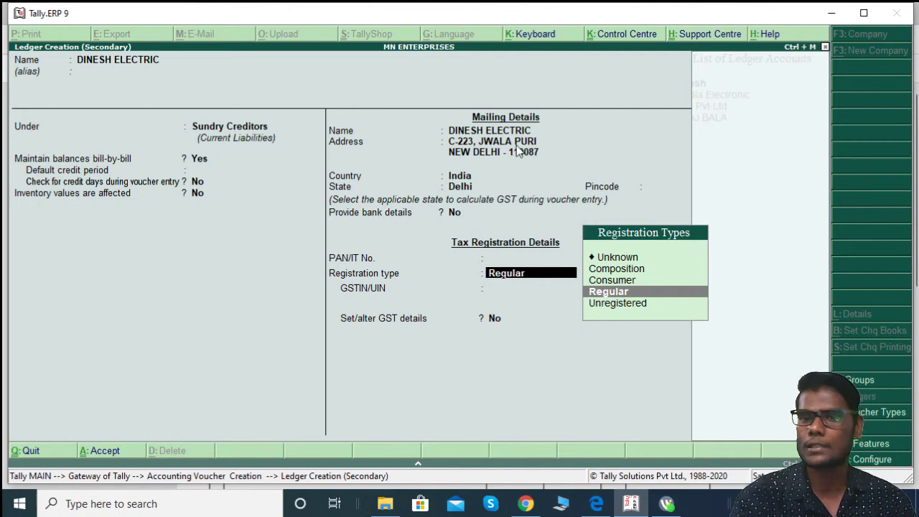
Step: Set GST registration type to Unregistered and save the ledger
{"action": "key", "text": "Down"}
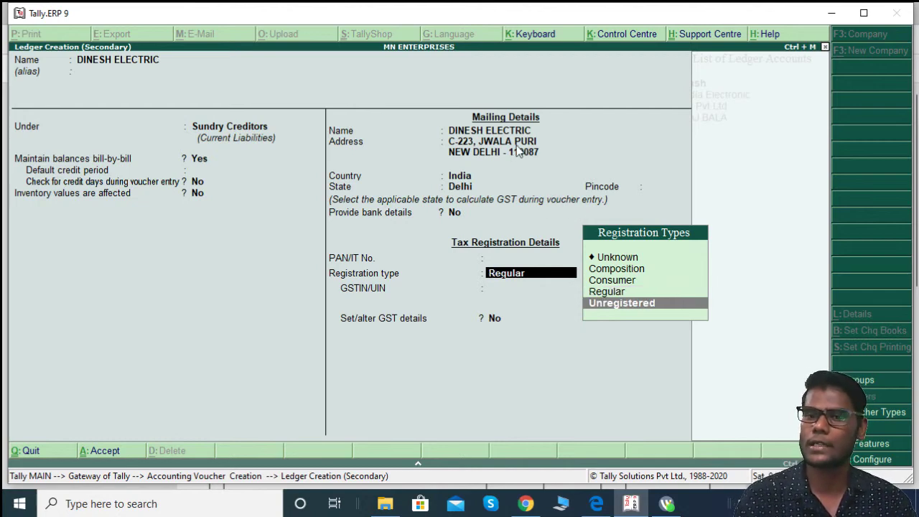
{"action": "key", "text": "Return"}
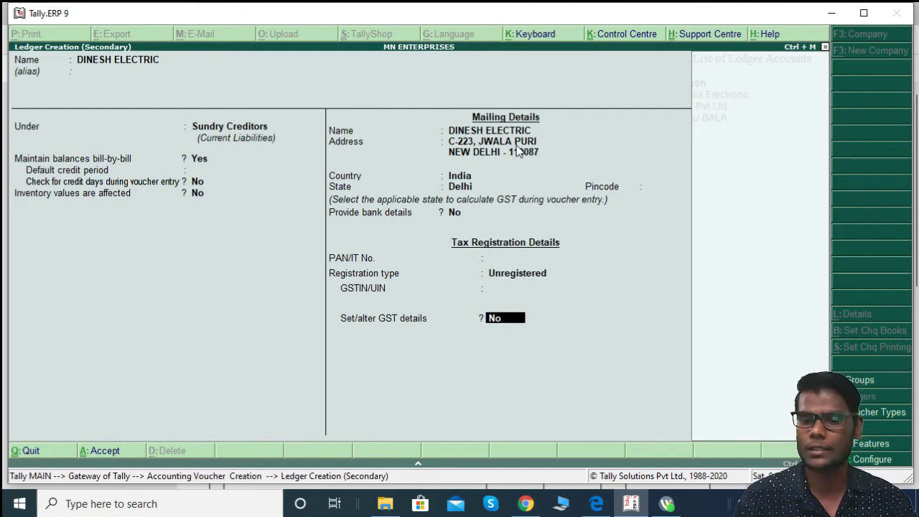
{"action": "key", "text": "Return"}
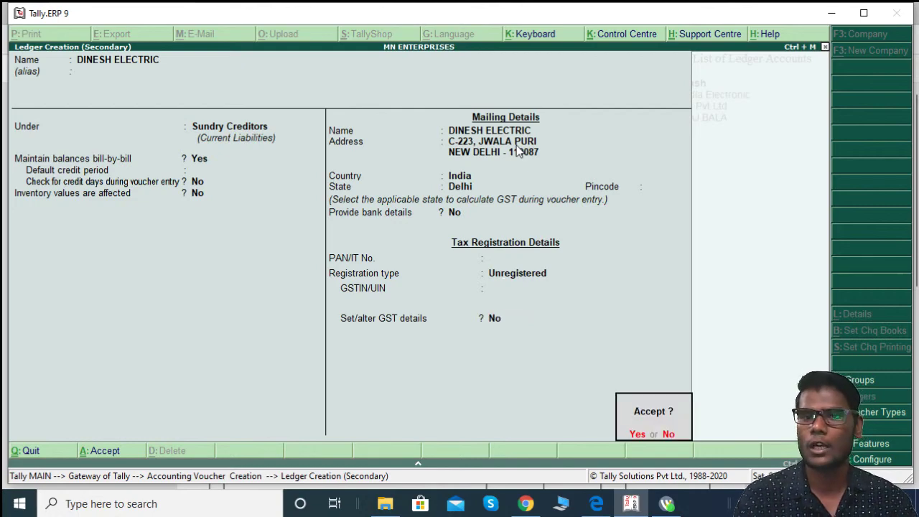
{"action": "key", "text": "Return"}
Step: Step into the supplier's party details and check the invoice PDF
{"action": "key", "text": "Return"}
{"action": "key", "text": "Return"}
{"action": "key", "text": "Return"}
{"action": "key", "text": "Return"}
{"action": "key", "text": "Return"}
{"action": "key", "text": "Return"}
{"action": "key", "text": "Return"}
{"action": "key", "text": "Return"}
{"action": "key", "text": "Return"}
{"action": "key", "text": "Return"}
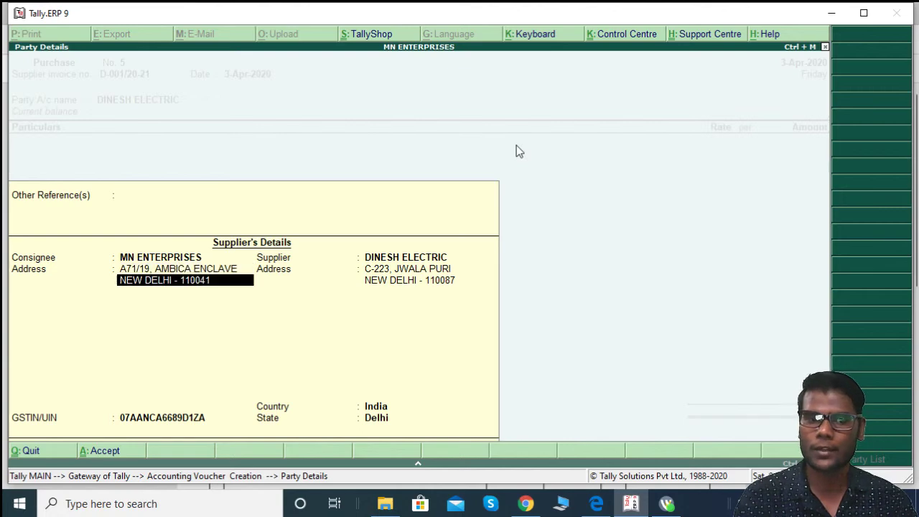
{"action": "key", "text": "Return"}
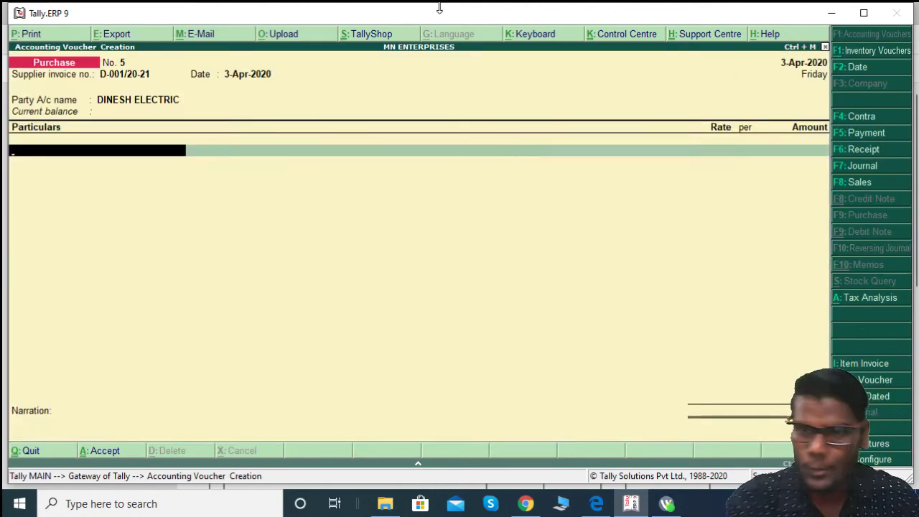
{"action": "key", "text": "alt+Tab"}
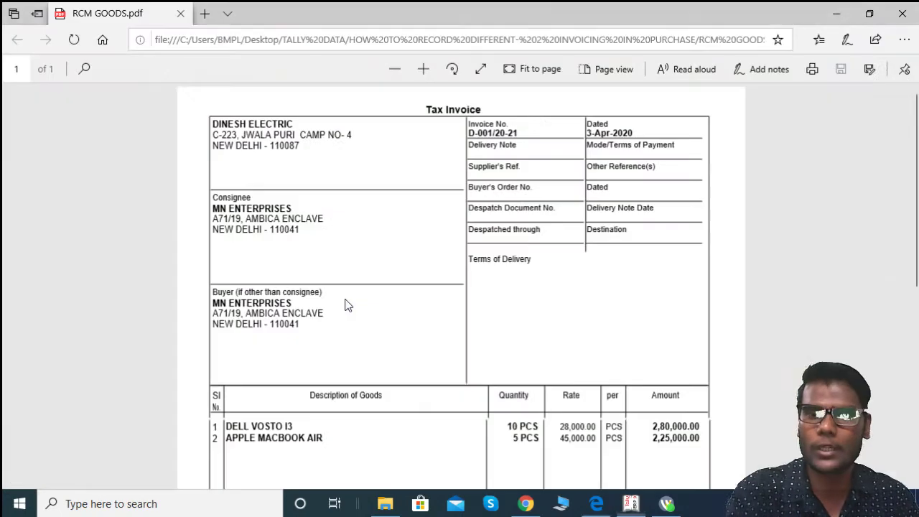
{"action": "scroll", "coordinate": [561, 303], "scroll_direction": "down", "scroll_amount": 1}
{"action": "scroll", "coordinate": [560, 302], "scroll_direction": "down", "scroll_amount": 3}
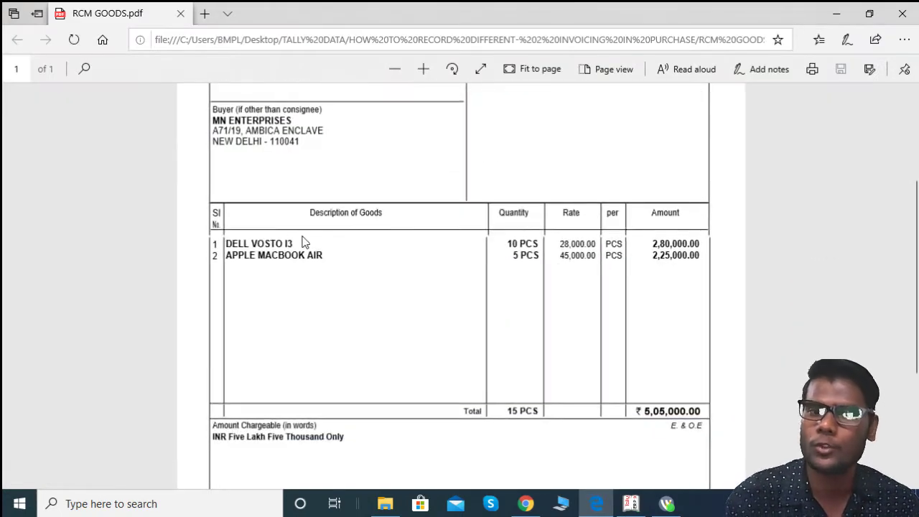
{"action": "key", "text": "alt+Tab"}
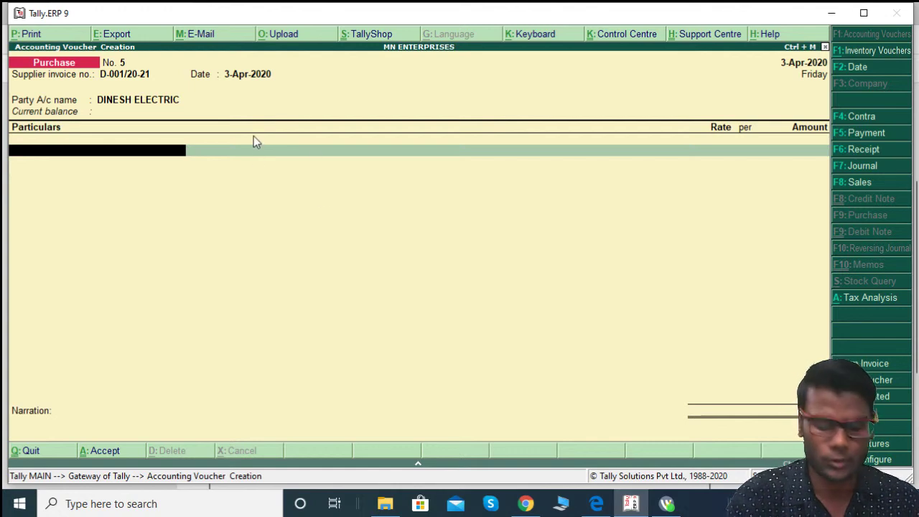
Step: In item invoice mode, accept Delhi party details, choose Intra Purchase, and reopen its tax classification
{"action": "key", "text": "alt+i"}
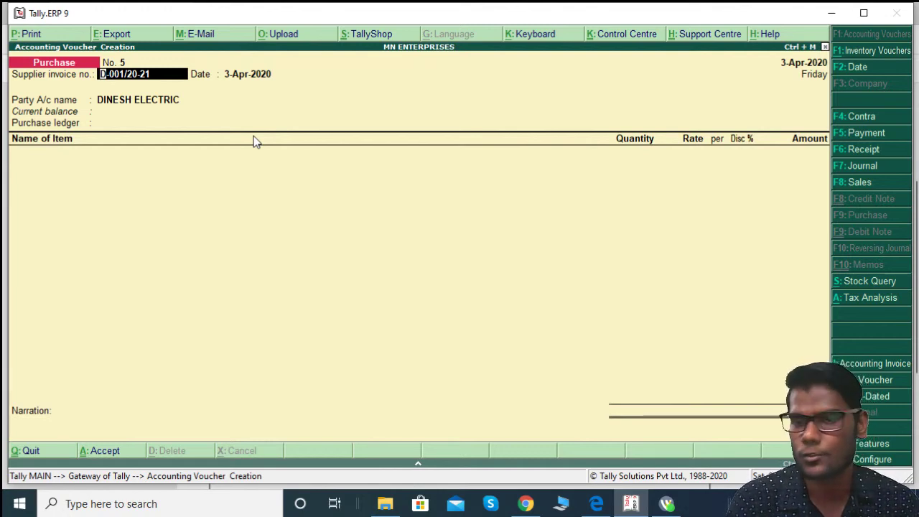
{"action": "key", "text": "Return"}
{"action": "key", "text": "Return"}
{"action": "key", "text": "Return"}
{"action": "key", "text": "Return"}
{"action": "key", "text": "Return"}
{"action": "key", "text": "Return"}
{"action": "key", "text": "Return"}
{"action": "key", "text": "Return"}
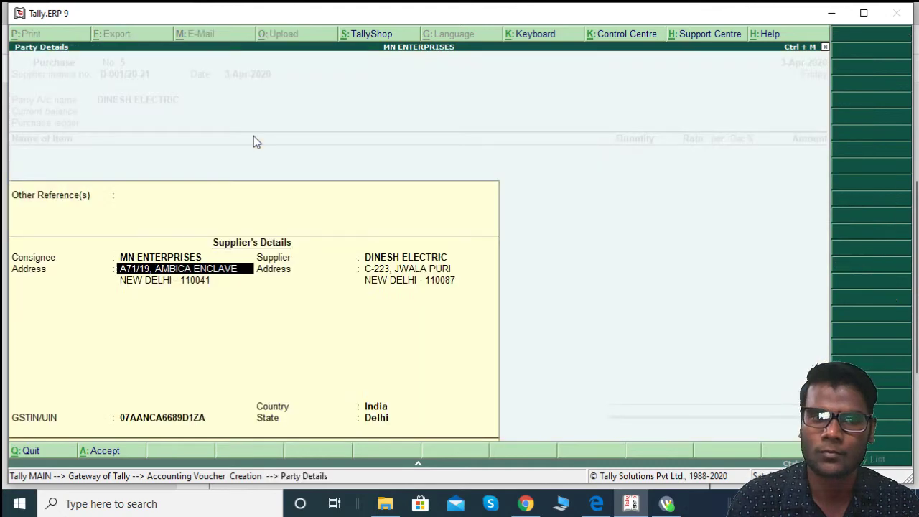
{"action": "key", "text": "Return"}
{"action": "key", "text": "Return"}
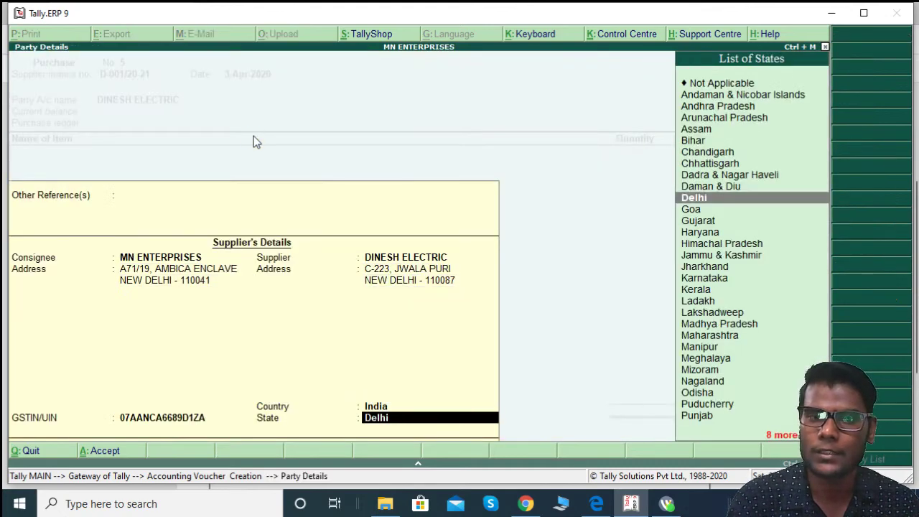
{"action": "key", "text": "Return"}
{"action": "key", "text": "Return"}
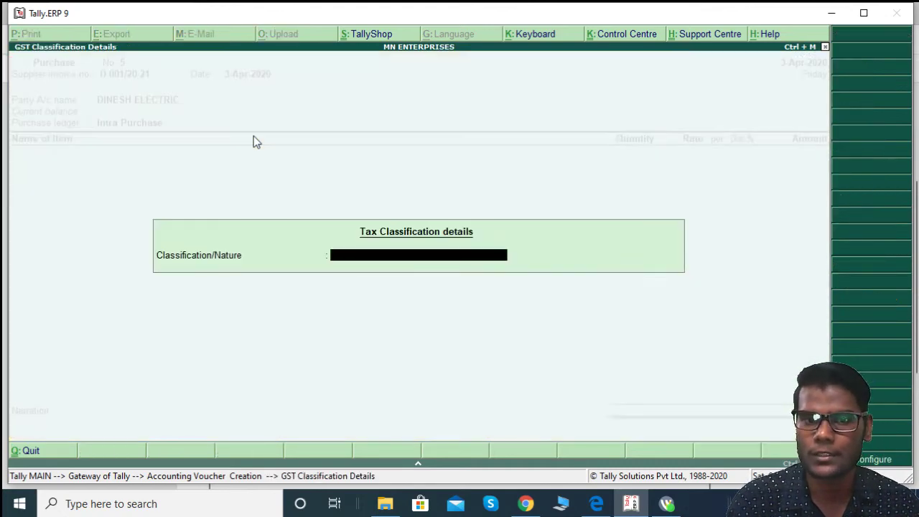
{"action": "key", "text": "Return"}
{"action": "key", "text": "BackSpace"}
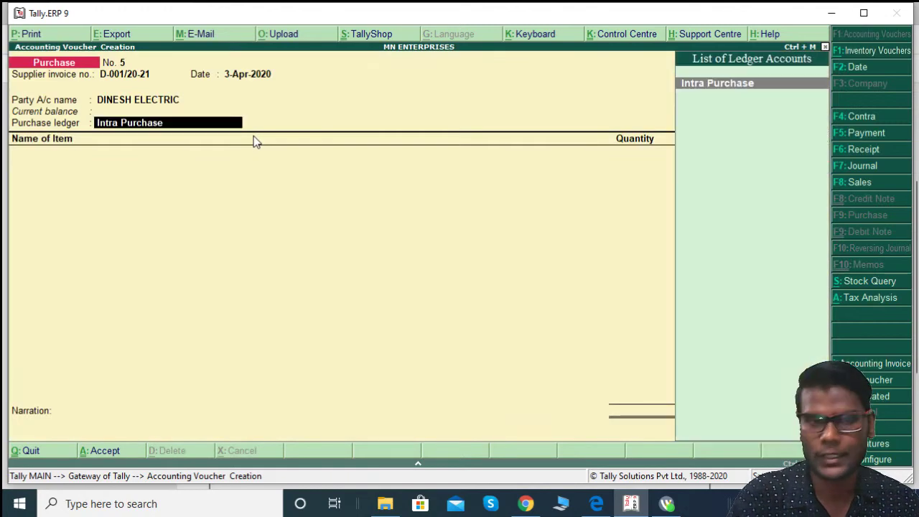
{"action": "key", "text": "Return"}
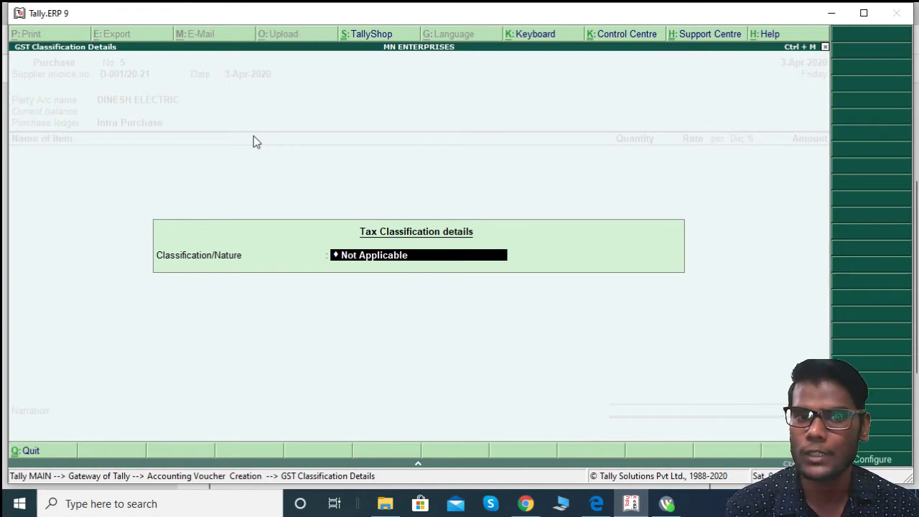
Step: Set the nature to Purchase From Unregistered Dealer - Taxable, then glance at the invoice PDF
{"action": "key", "text": "BackSpace"}
{"action": "type", "text": "P"}
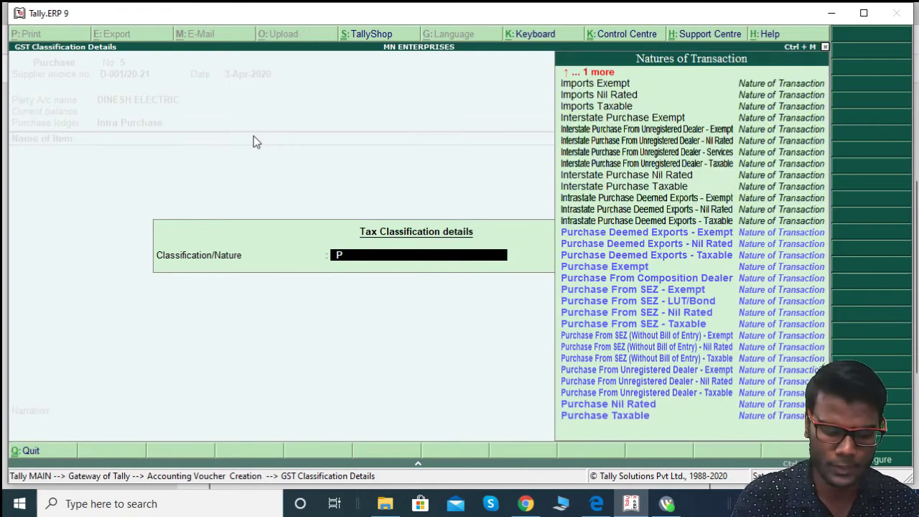
{"action": "type", "text": "URCH"}
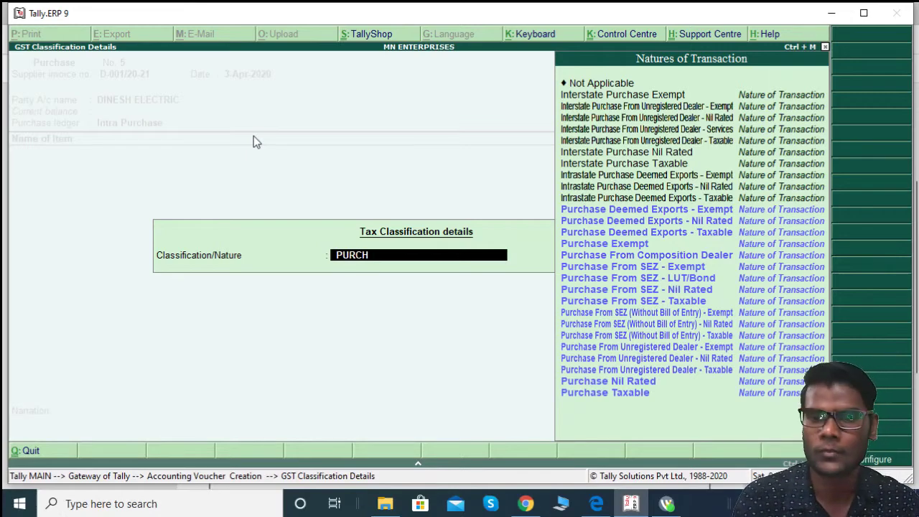
{"action": "key", "text": "Down"}
{"action": "key", "text": "Down"}
{"action": "key", "text": "Down"}
{"action": "key", "text": "Down"}
{"action": "key", "text": "Down"}
{"action": "key", "text": "Down"}
{"action": "key", "text": "Down"}
{"action": "key", "text": "Down"}
{"action": "key", "text": "Down"}
{"action": "key", "text": "Down"}
{"action": "key", "text": "Down"}
{"action": "key", "text": "Down"}
{"action": "key", "text": "Down"}
{"action": "key", "text": "Down"}
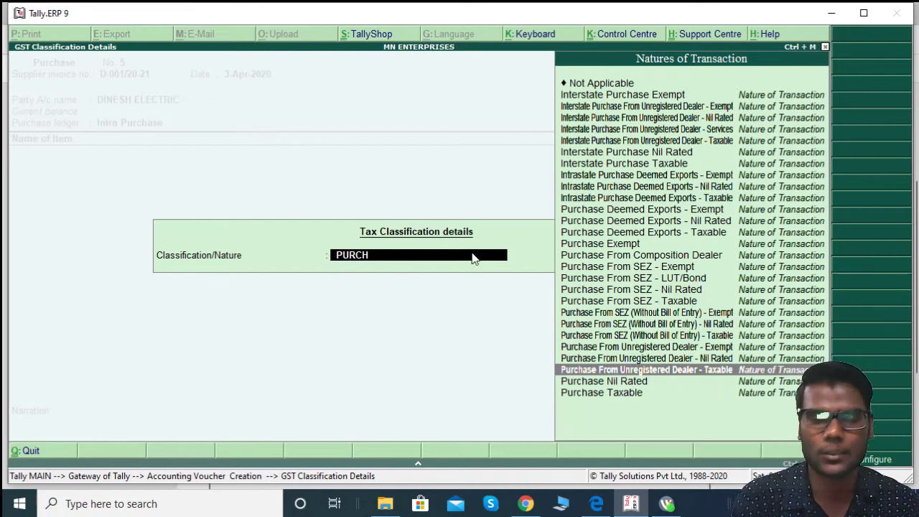
{"action": "key", "text": "Return"}
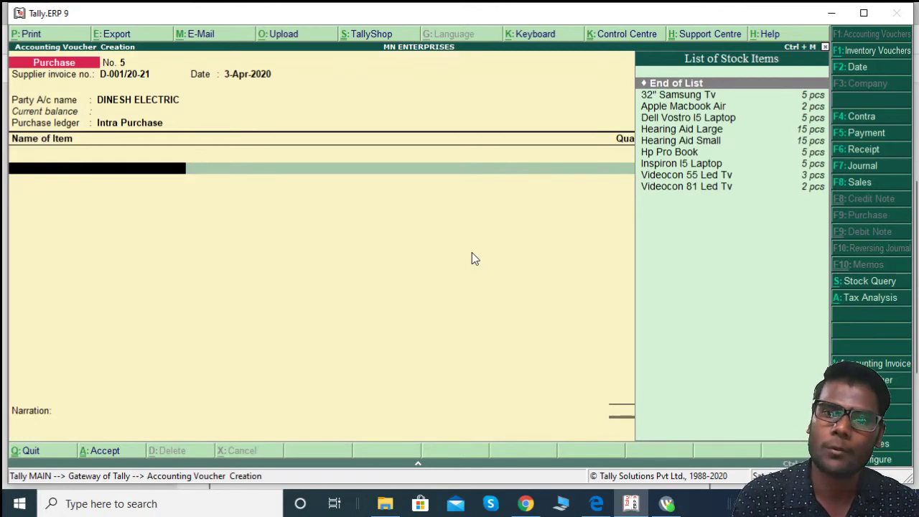
{"action": "key", "text": "alt+Tab"}
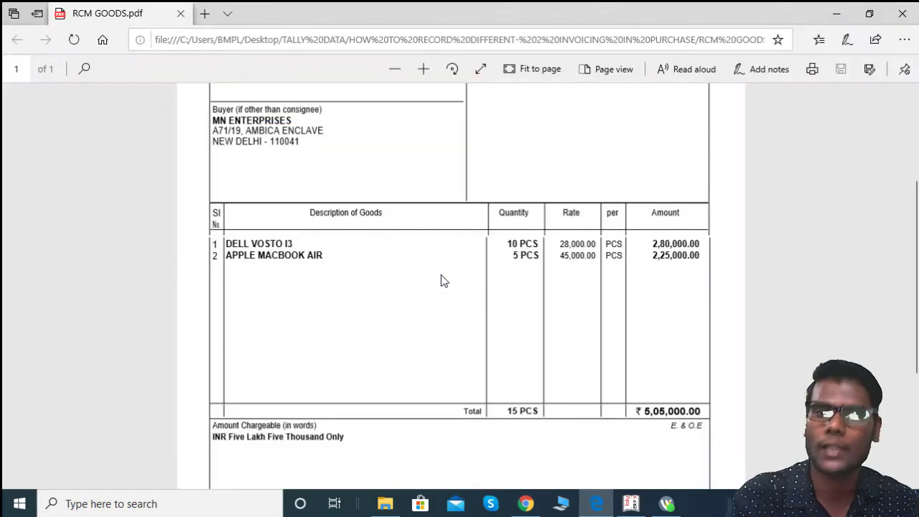
{"action": "key", "text": "alt+Tab"}
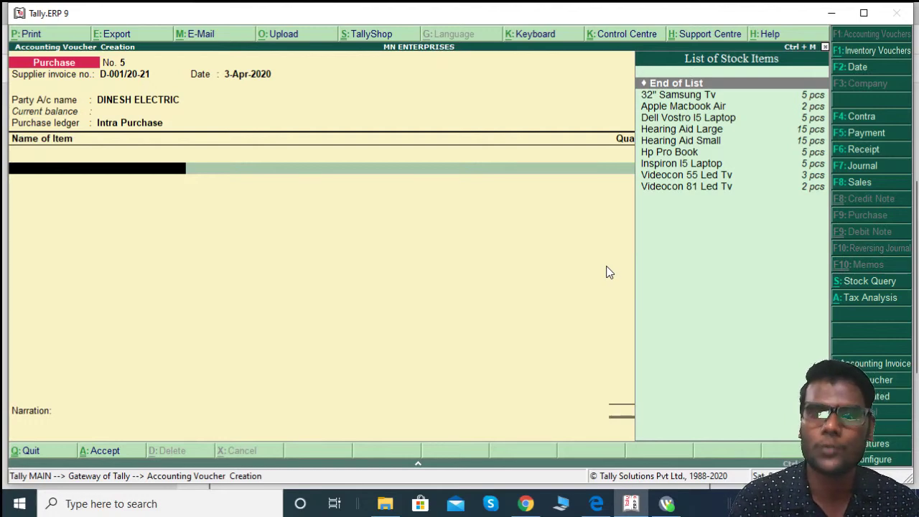
Step: Create stock item DELL VOSTRO I3 under Laptop in pcs, with GST details enabled
{"action": "key", "text": "alt+c"}
{"action": "type", "text": "DELL"}
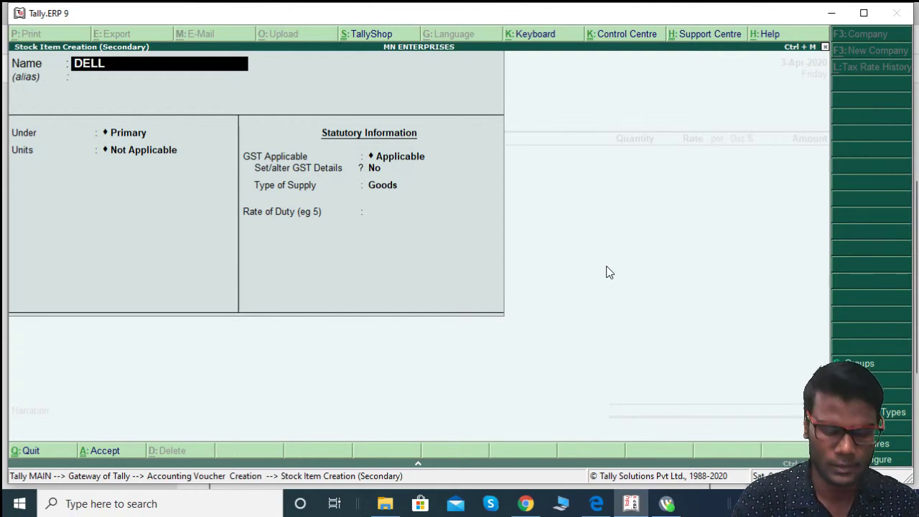
{"action": "type", "text": " VOSTR"}
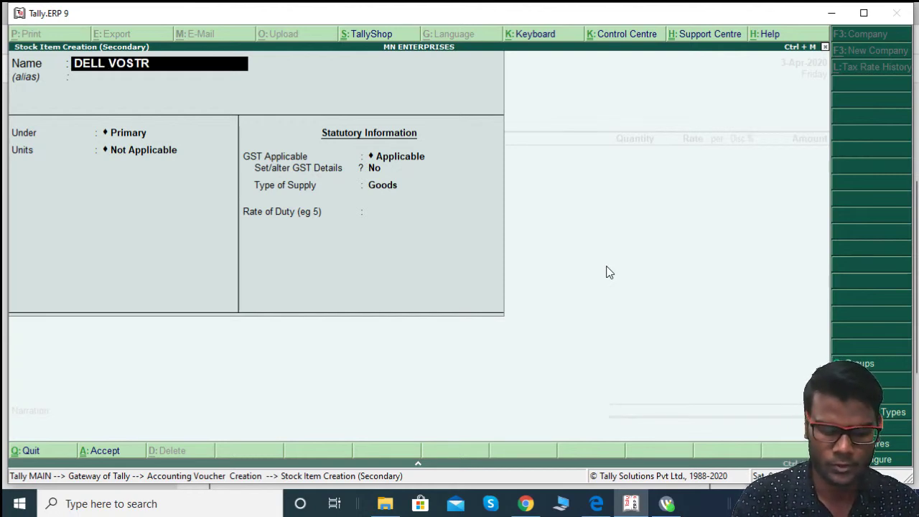
{"action": "type", "text": "O i3"}
{"action": "key", "text": "Return"}
{"action": "key", "text": "Return"}
{"action": "key", "text": "Down"}
{"action": "key", "text": "Return"}
{"action": "key", "text": "Down"}
{"action": "key", "text": "Return"}
{"action": "key", "text": "Return"}
{"action": "key", "text": "y"}
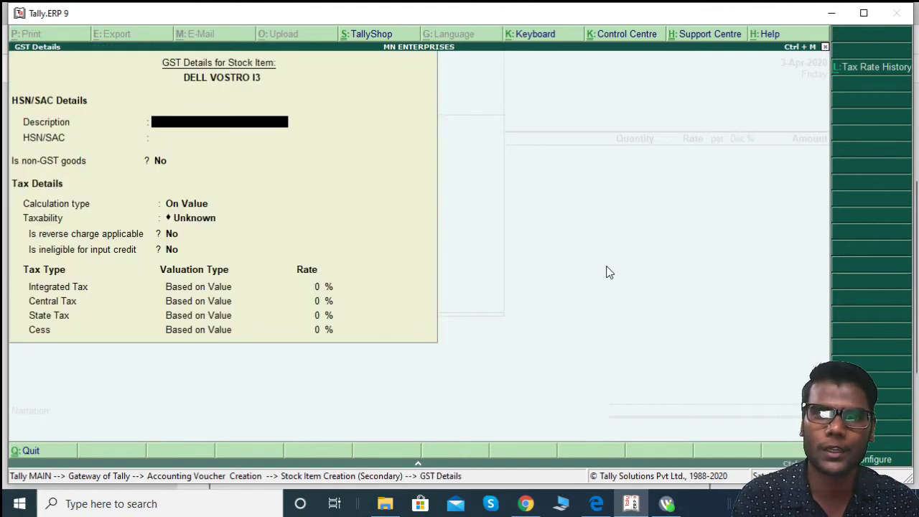
Step: Enter HSN/SAC code 84712031 from the invoice PDF
{"action": "key", "text": "Return"}
{"action": "key", "text": "alt+Tab"}
{"action": "scroll", "coordinate": [607, 271], "scroll_direction": "down", "scroll_amount": 5}
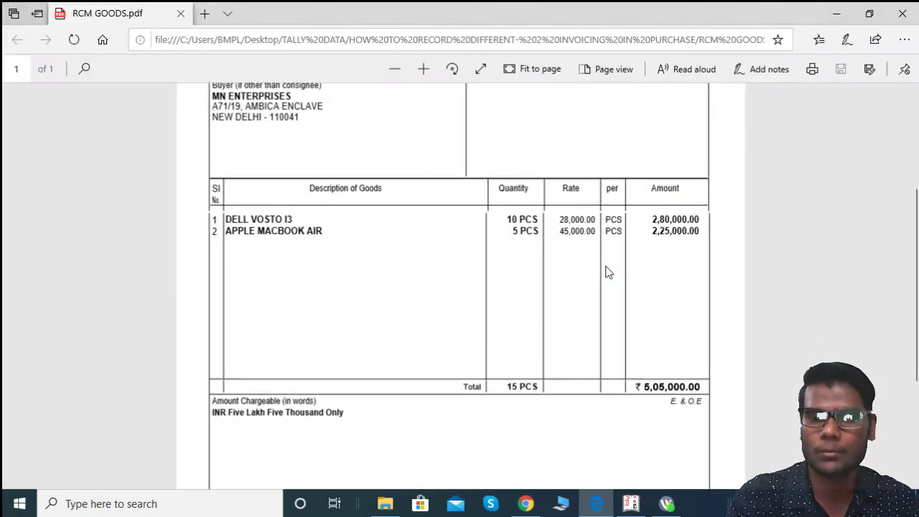
{"action": "scroll", "coordinate": [444, 342], "scroll_direction": "up", "scroll_amount": 5}
{"action": "key", "text": "alt+Tab"}
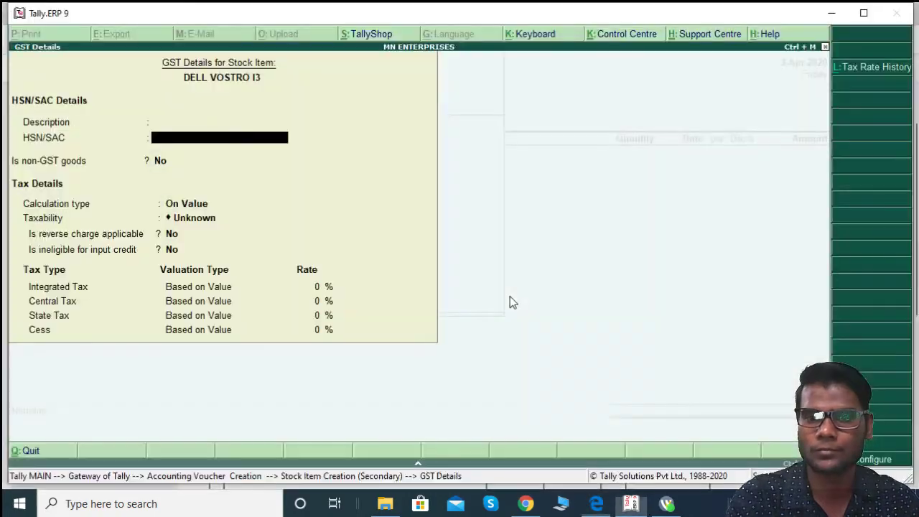
{"action": "type", "text": "8471"}
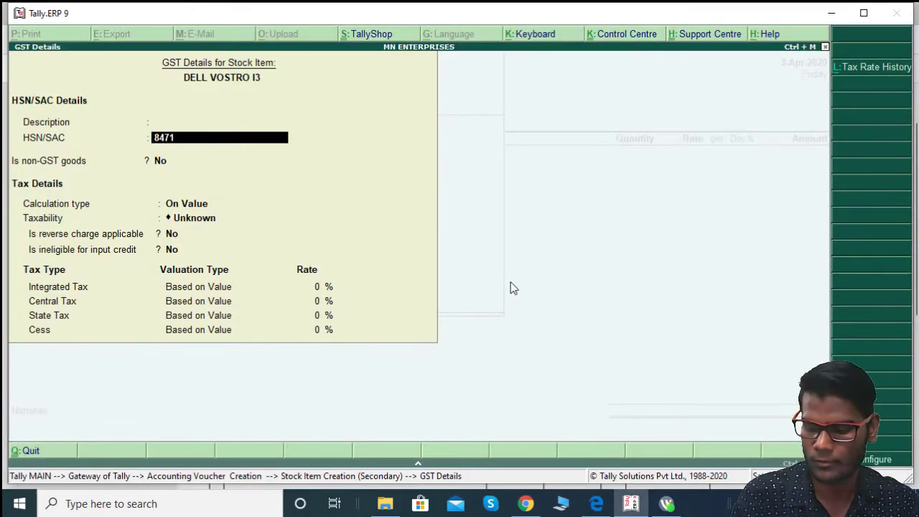
{"action": "type", "text": "2031"}
{"action": "key", "text": "Return"}
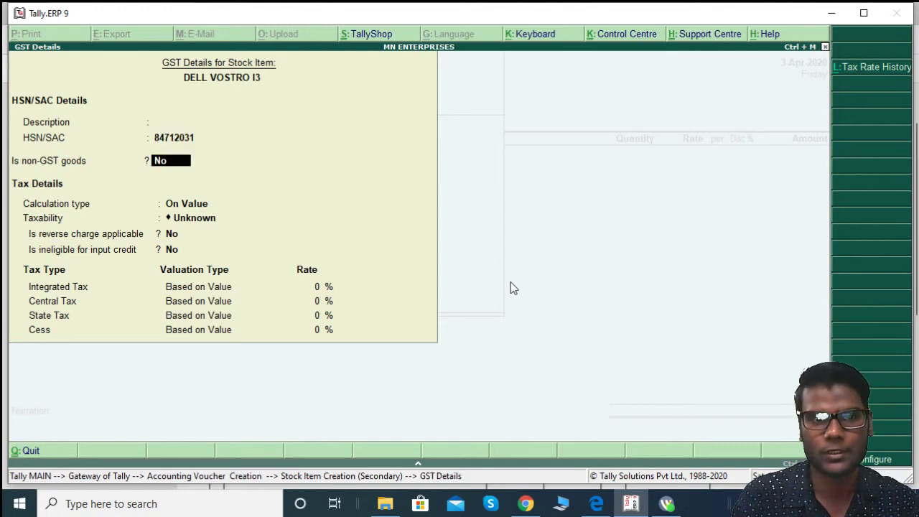
Step: Mark the item Taxable on value, reverse charge No, integrated tax 18%, supply type Goods
{"action": "key", "text": "Return"}
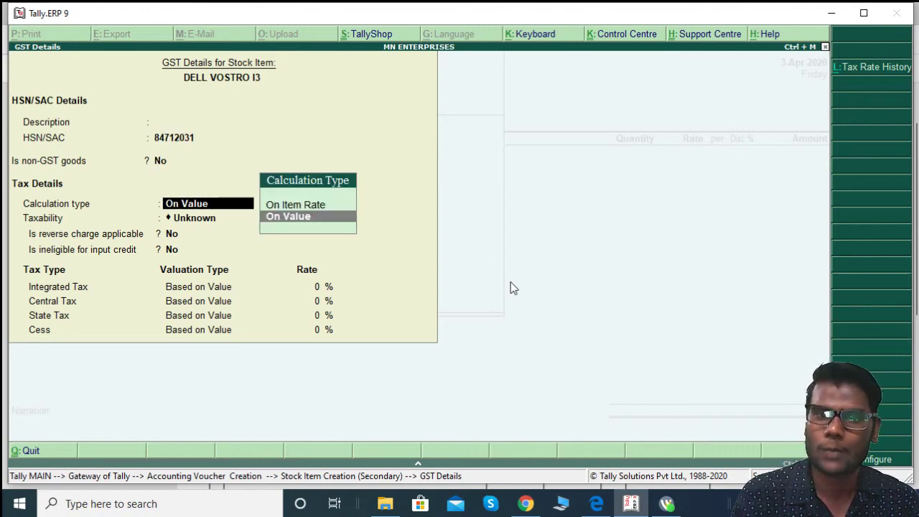
{"action": "key", "text": "Return"}
{"action": "key", "text": "Down"}
{"action": "key", "text": "Down"}
{"action": "key", "text": "Down"}
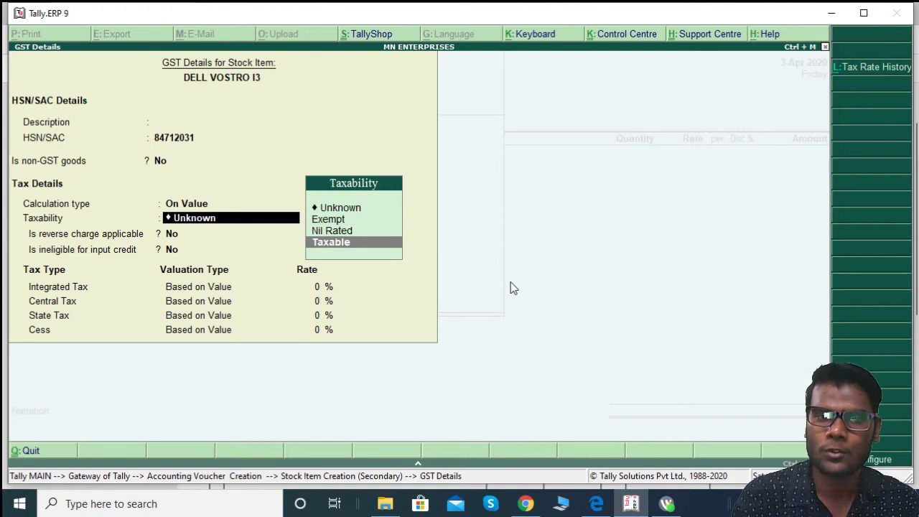
{"action": "key", "text": "Return"}
{"action": "key", "text": "Return"}
{"action": "key", "text": "Return"}
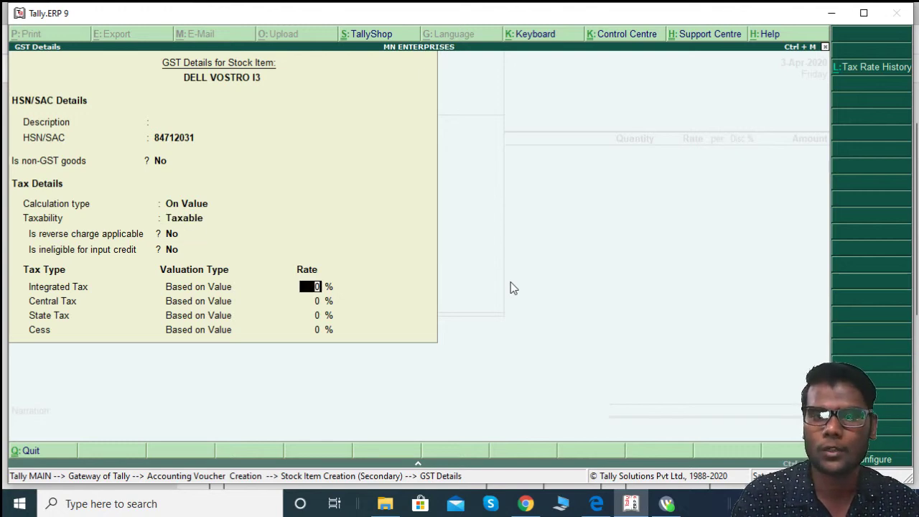
{"action": "key", "text": "BackSpace"}
{"action": "key", "text": "BackSpace"}
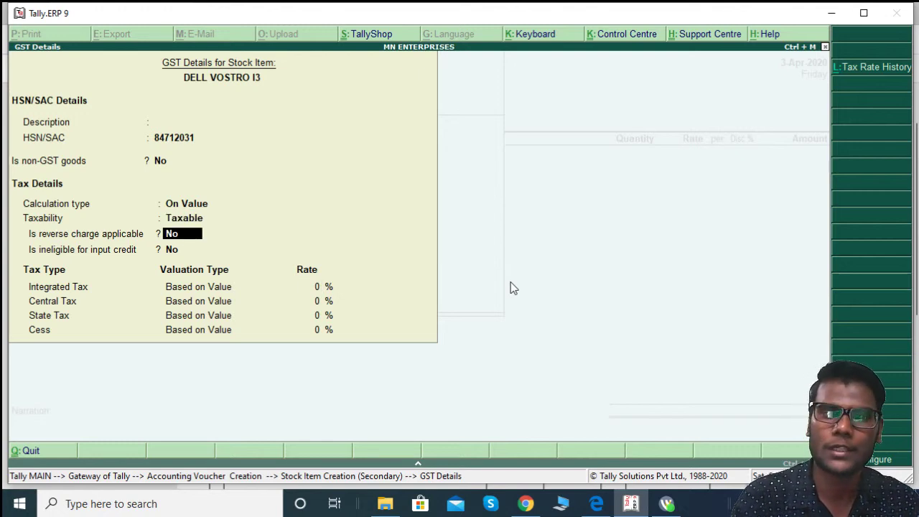
{"action": "key", "text": "Return"}
{"action": "left_click", "coordinate": [177, 235]}
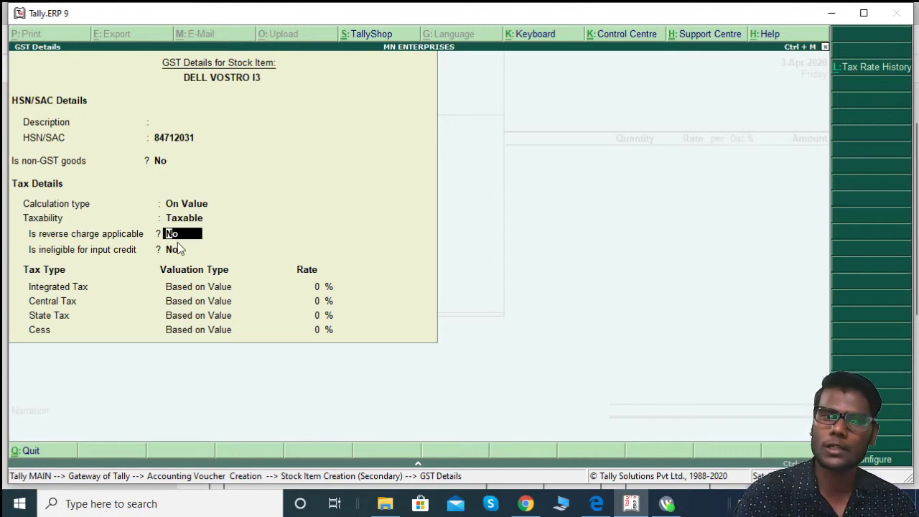
{"action": "key", "text": "Return"}
{"action": "key", "text": "Return"}
{"action": "type", "text": "18"}
{"action": "key", "text": "Return"}
{"action": "key", "text": "Return"}
{"action": "key", "text": "Return"}
{"action": "key", "text": "Return"}
{"action": "key", "text": "Return"}
{"action": "key", "text": "Return"}
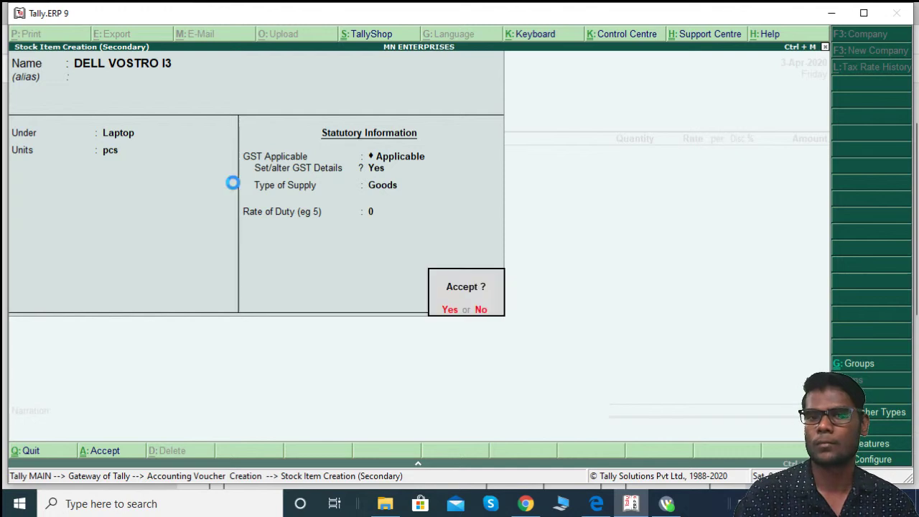
{"action": "key", "text": "Return"}
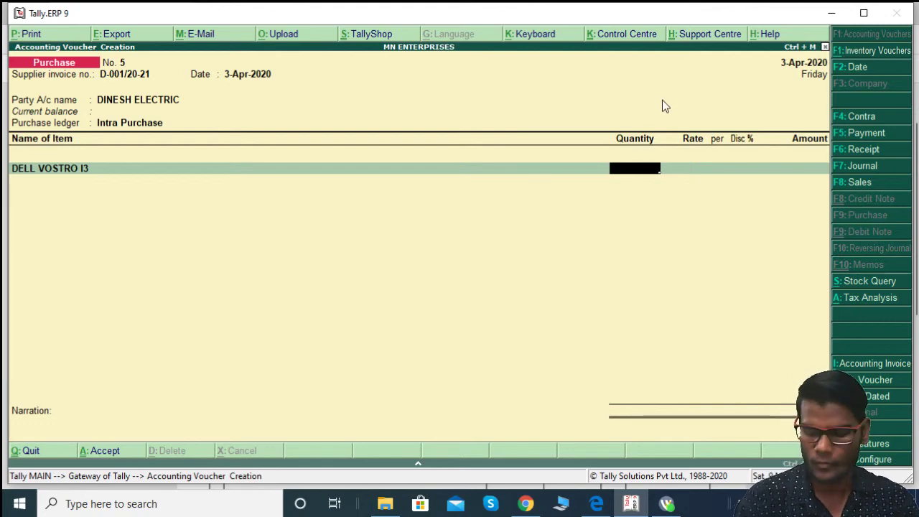
Step: Open the company's GST details from the statutory and taxation features (F11, F3)
{"action": "key", "text": "F11"}
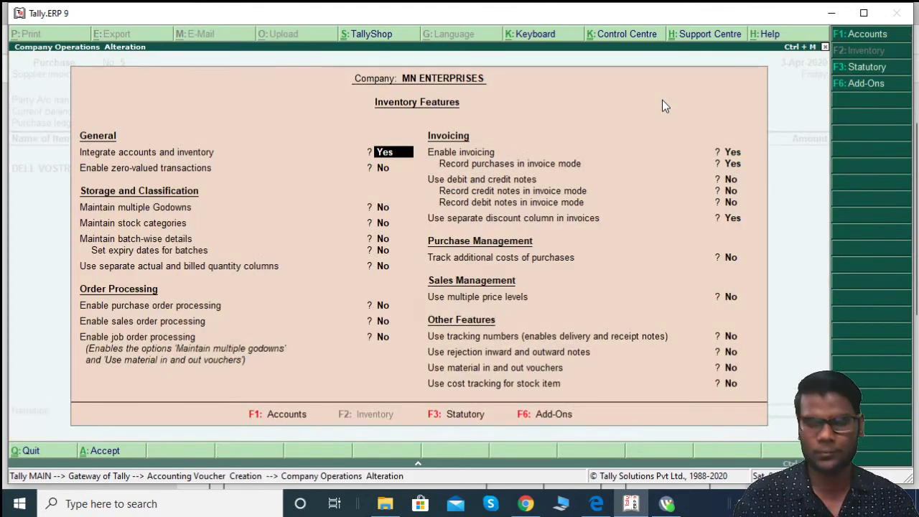
{"action": "key", "text": "F3"}
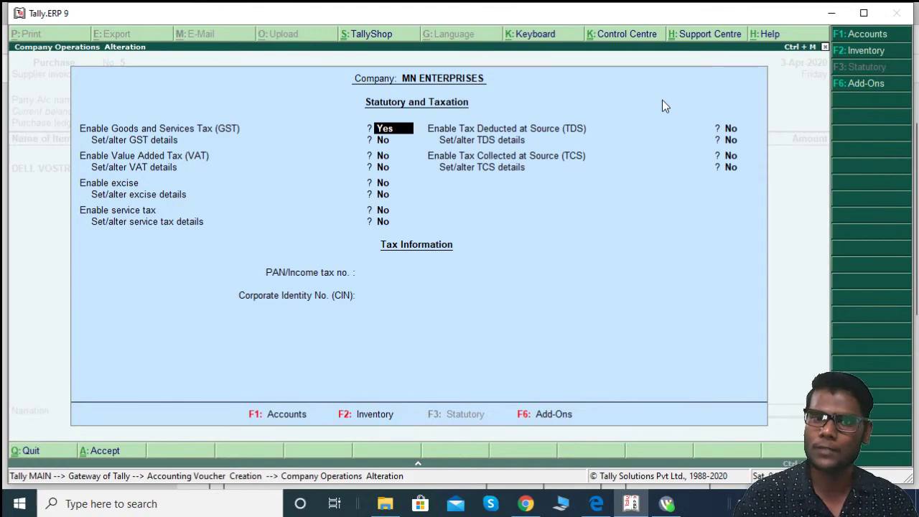
{"action": "key", "text": "Return"}
{"action": "type", "text": "y"}
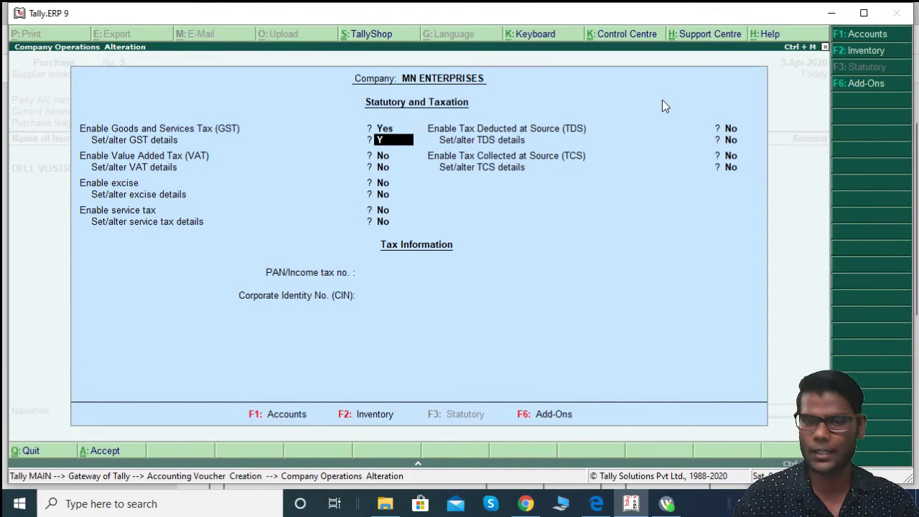
{"action": "key", "text": "Return"}
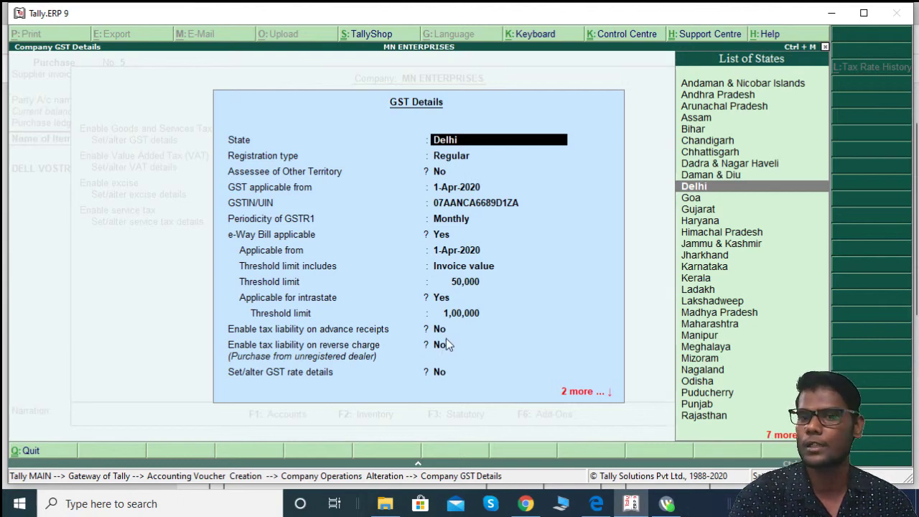
Step: Set 'Enable tax liability on reverse charge' to Yes and accept the settings
{"action": "key", "text": "Return"}
{"action": "key", "text": "Return"}
{"action": "key", "text": "Return"}
{"action": "key", "text": "Return"}
{"action": "key", "text": "Return"}
{"action": "key", "text": "Return"}
{"action": "key", "text": "Return"}
{"action": "key", "text": "Return"}
{"action": "key", "text": "Return"}
{"action": "key", "text": "Return"}
{"action": "key", "text": "Return"}
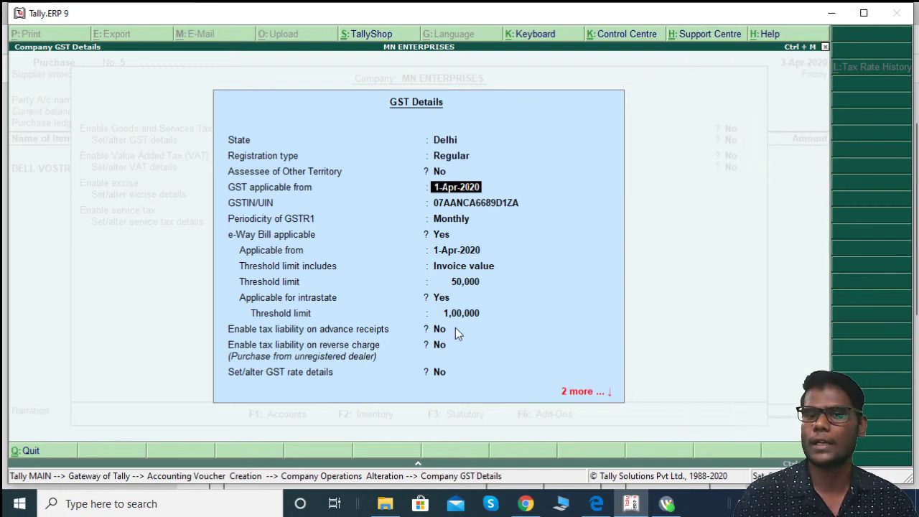
{"action": "key", "text": "Return"}
{"action": "key", "text": "Return"}
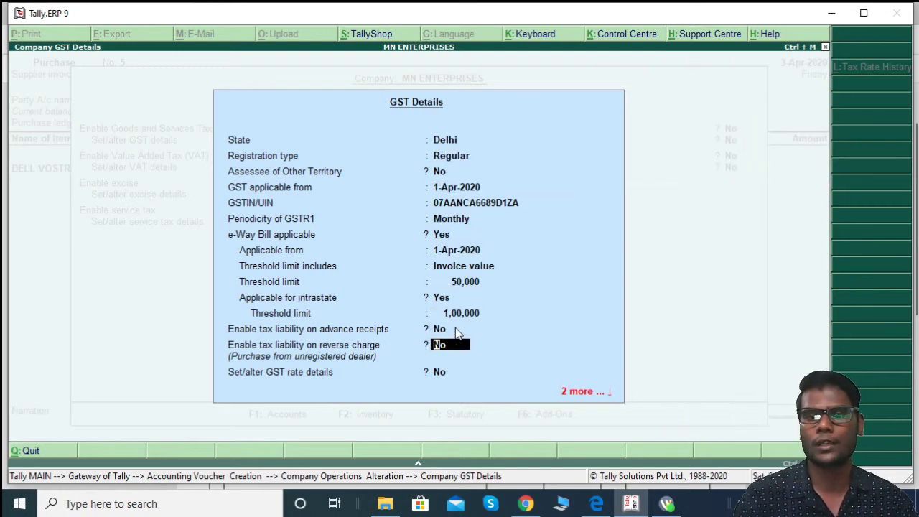
{"action": "type", "text": "Y"}
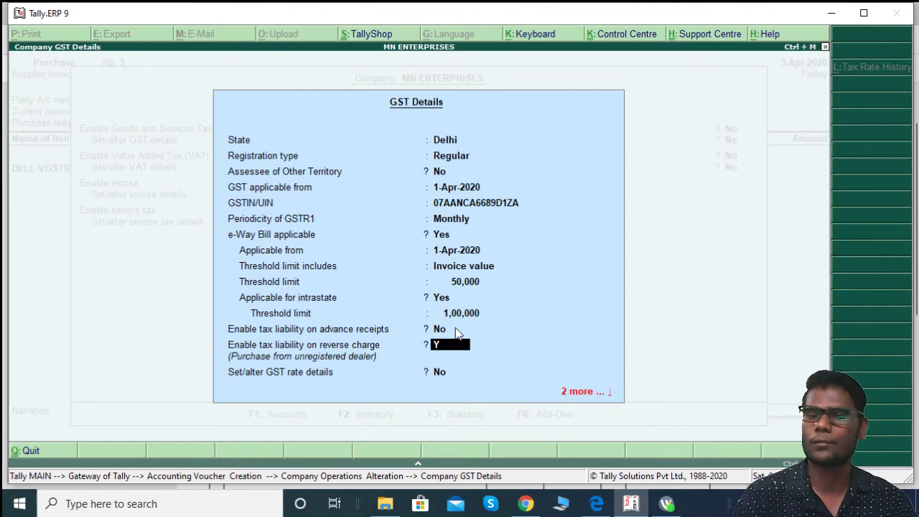
{"action": "key", "text": "Return"}
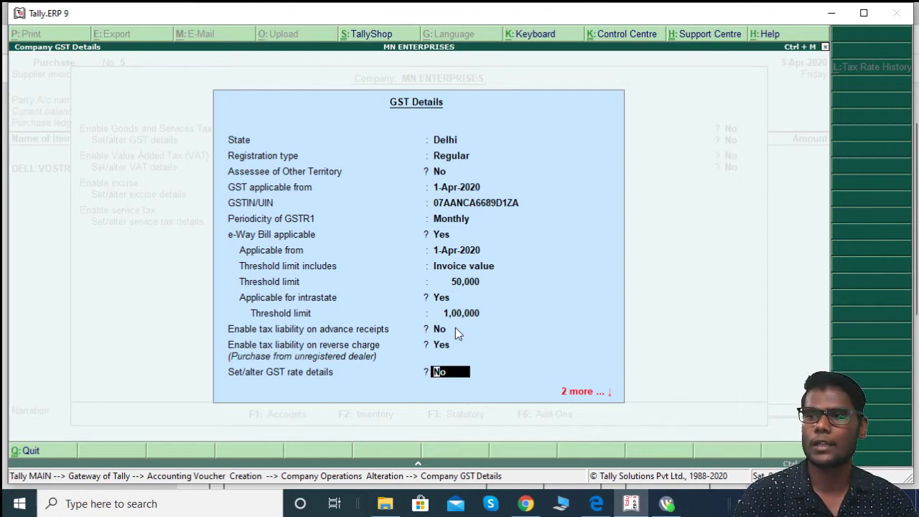
{"action": "key", "text": "Return"}
{"action": "key", "text": "Return"}
{"action": "key", "text": "Return"}
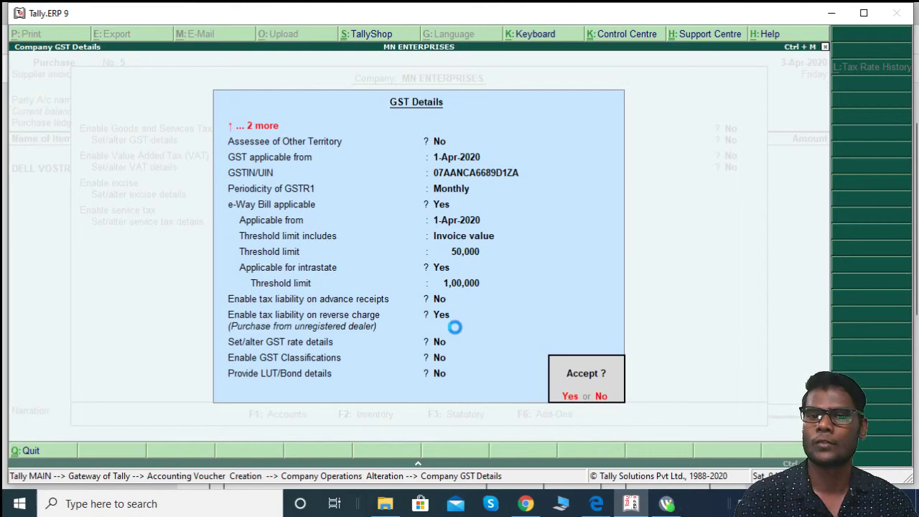
{"action": "key", "text": "Return"}
{"action": "key", "text": "Return"}
{"action": "key", "text": "Return"}
{"action": "key", "text": "Return"}
{"action": "key", "text": "Return"}
{"action": "key", "text": "Return"}
{"action": "key", "text": "Return"}
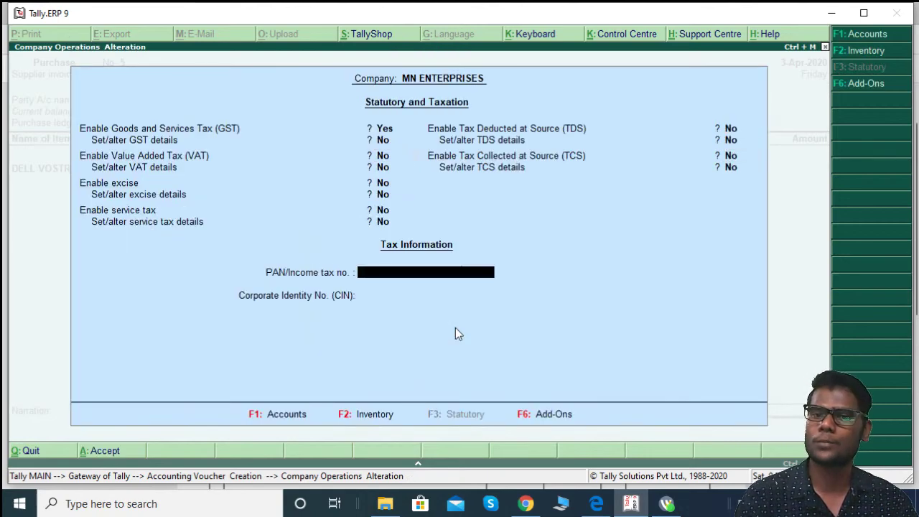
{"action": "key", "text": "Return"}
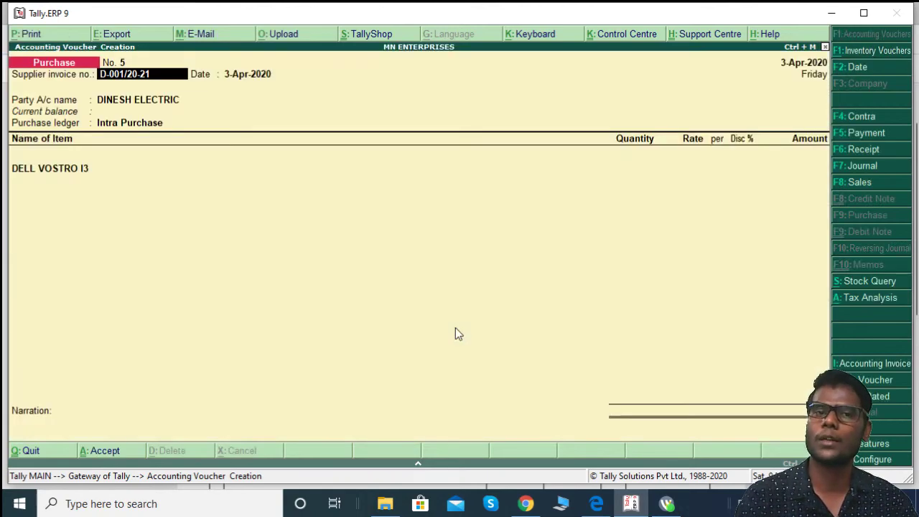
Step: Enter DELL VOSTRO I3 as 10 pcs at a rate of 28,000
{"action": "key", "text": "Return"}
{"action": "key", "text": "Return"}
{"action": "key", "text": "Return"}
{"action": "key", "text": "Return"}
{"action": "key", "text": "Return"}
{"action": "key", "text": "Return"}
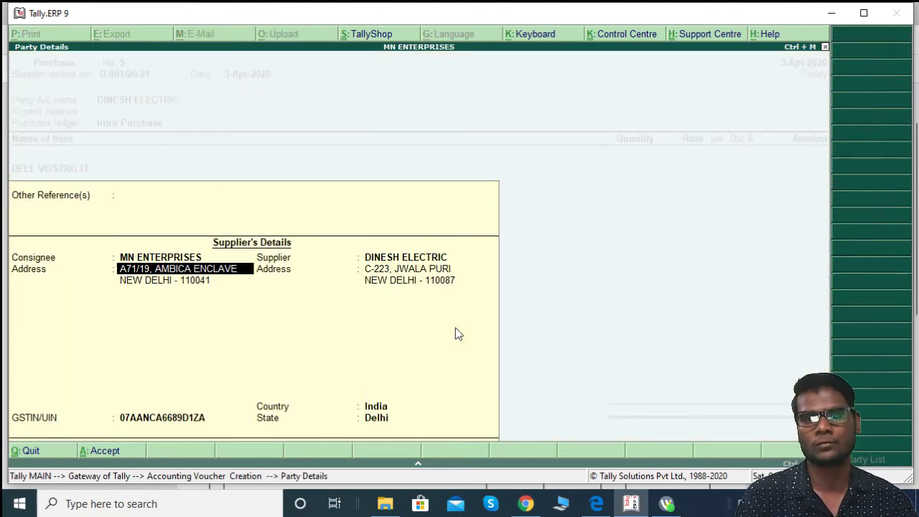
{"action": "key", "text": "Return"}
{"action": "key", "text": "Return"}
{"action": "key", "text": "Return"}
{"action": "key", "text": "Return"}
{"action": "key", "text": "Return"}
{"action": "key", "text": "Return"}
{"action": "key", "text": "Return"}
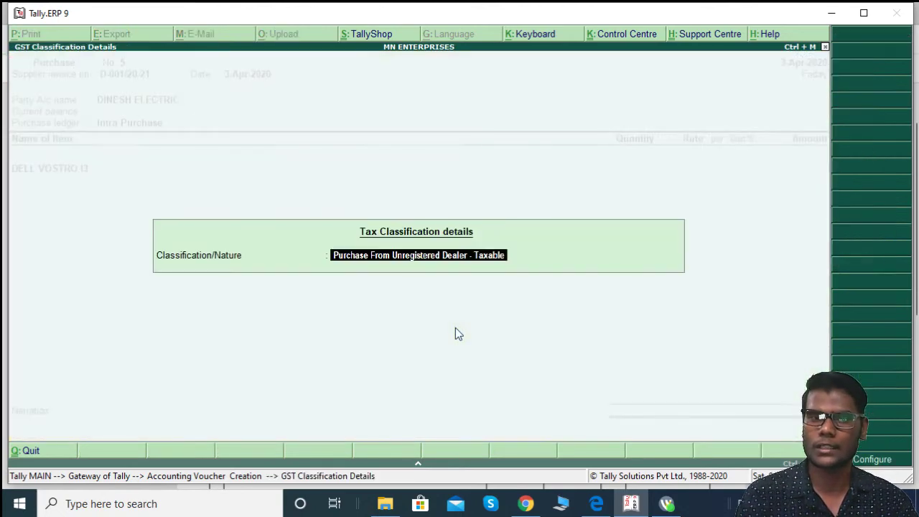
{"action": "key", "text": "alt+Tab"}
{"action": "key", "text": "alt+Tab"}
{"action": "type", "text": "10"}
{"action": "key", "text": "Return"}
{"action": "key", "text": "alt+Tab"}
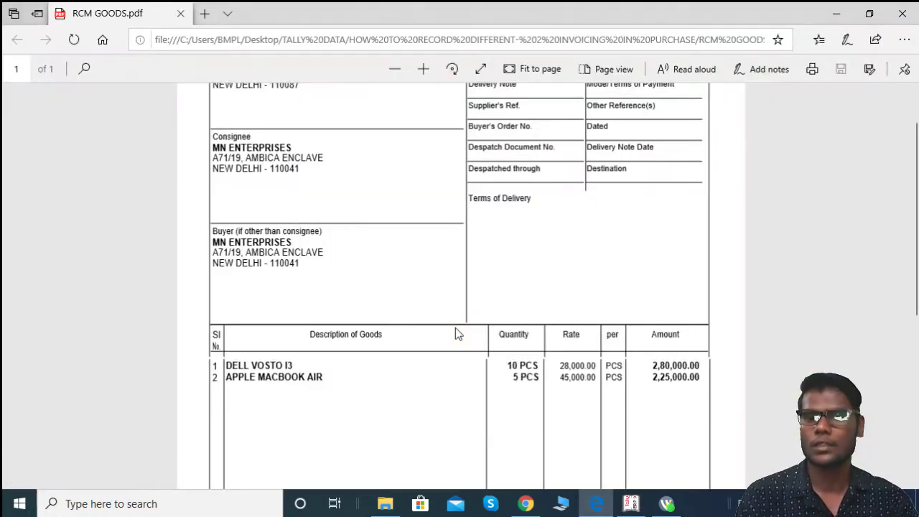
{"action": "key", "text": "alt+Tab"}
{"action": "type", "text": "28000"}
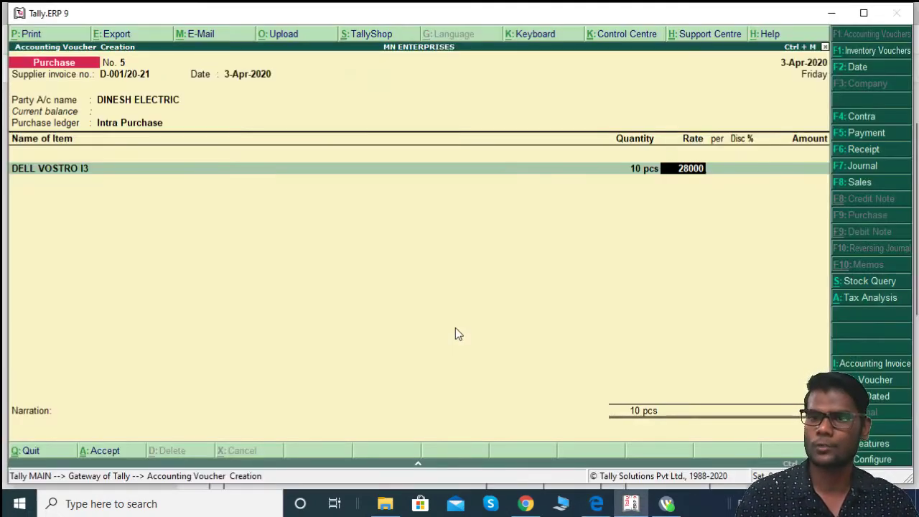
{"action": "key", "text": "Return"}
{"action": "key", "text": "Return"}
{"action": "key", "text": "Return"}
{"action": "key", "text": "Return"}
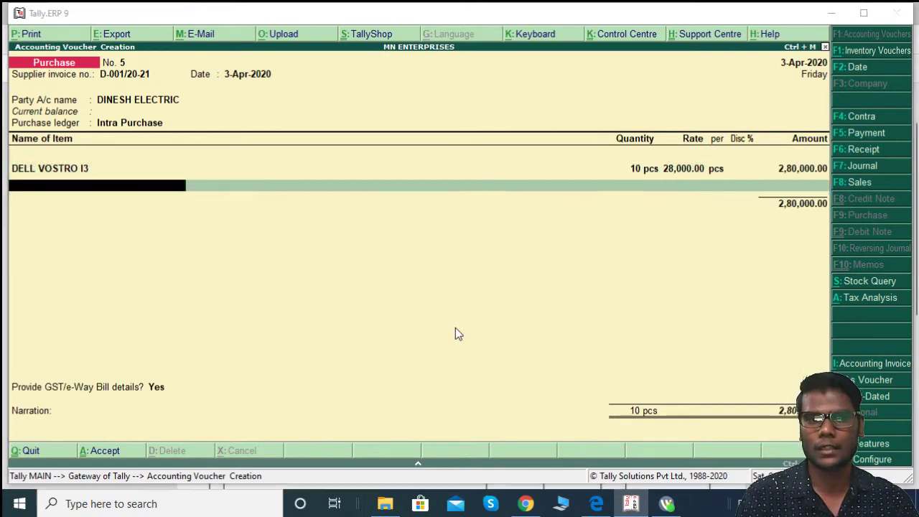
Step: Add Apple Macbook Air, 5 pcs at 45,000, bringing the total to 5,05,000.00
{"action": "key", "text": "alt+Tab"}
{"action": "key", "text": "alt+Tab"}
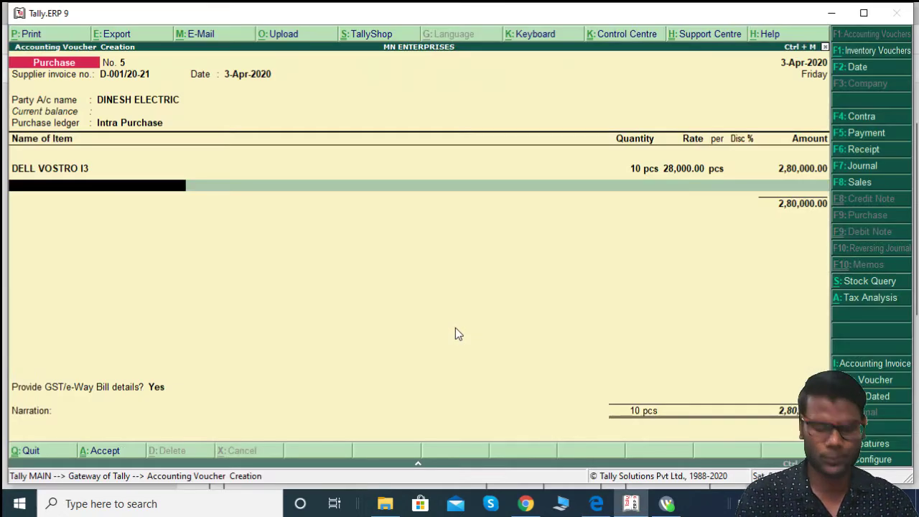
{"action": "type", "text": "AP"}
{"action": "key", "text": "Return"}
{"action": "key", "text": "alt+Tab"}
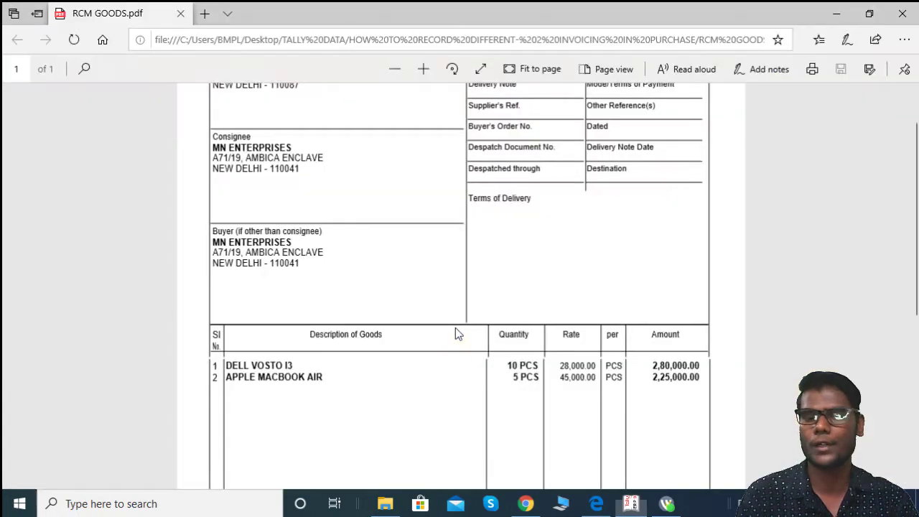
{"action": "key", "text": "alt+Tab"}
{"action": "type", "text": "5"}
{"action": "key", "text": "Return"}
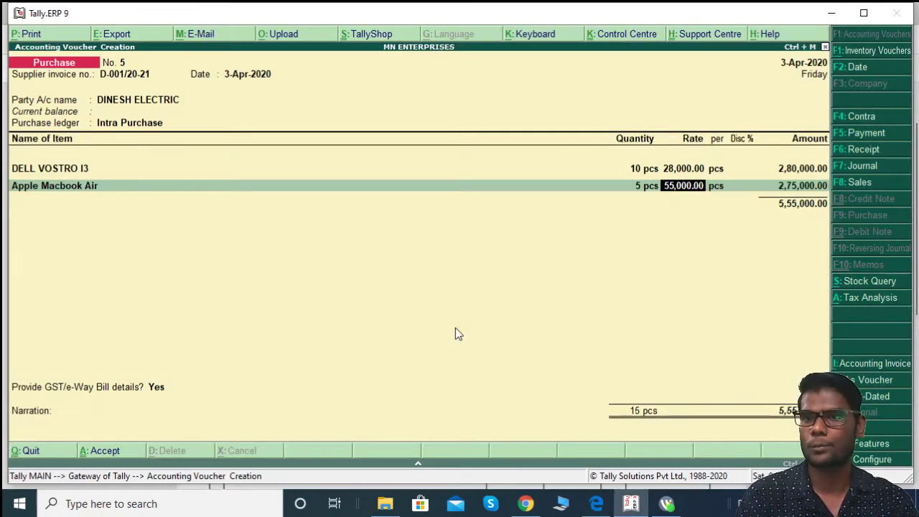
{"action": "key", "text": "alt+Tab"}
{"action": "key", "text": "alt+Tab"}
{"action": "type", "text": "45000"}
{"action": "key", "text": "Return"}
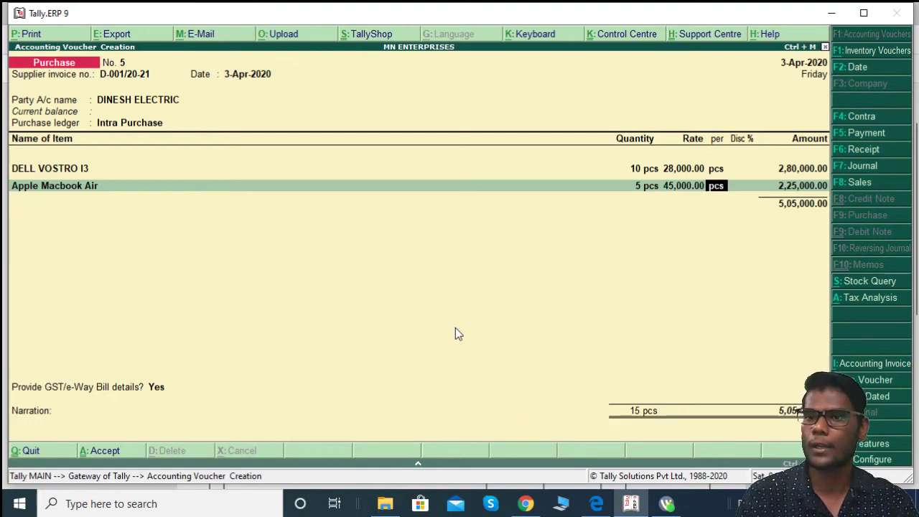
{"action": "key", "text": "Return"}
{"action": "key", "text": "Return"}
{"action": "key", "text": "Return"}
{"action": "key", "text": "Return"}
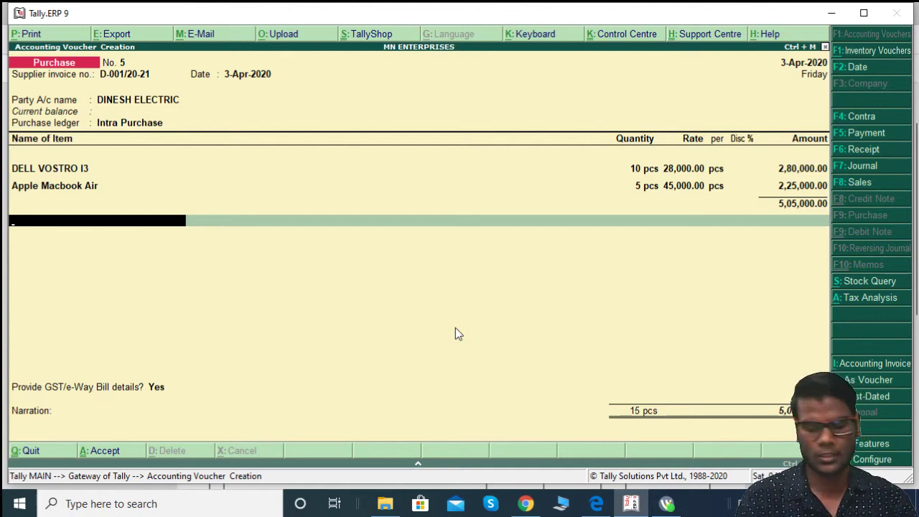
Step: Check the detailed tax analysis twice (5,05,000.00 taxable, no tax), then bring up the Quit prompt
{"action": "key", "text": "alt+a"}
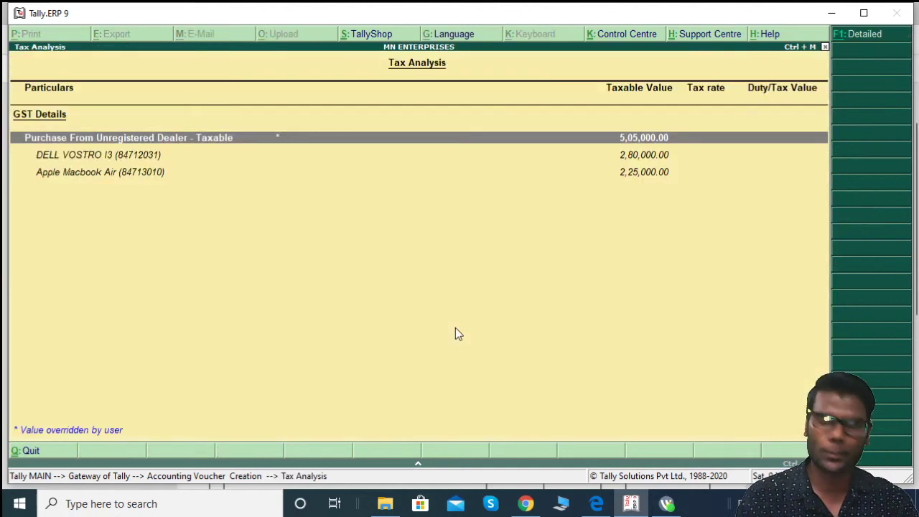
{"action": "key", "text": "alt+F1"}
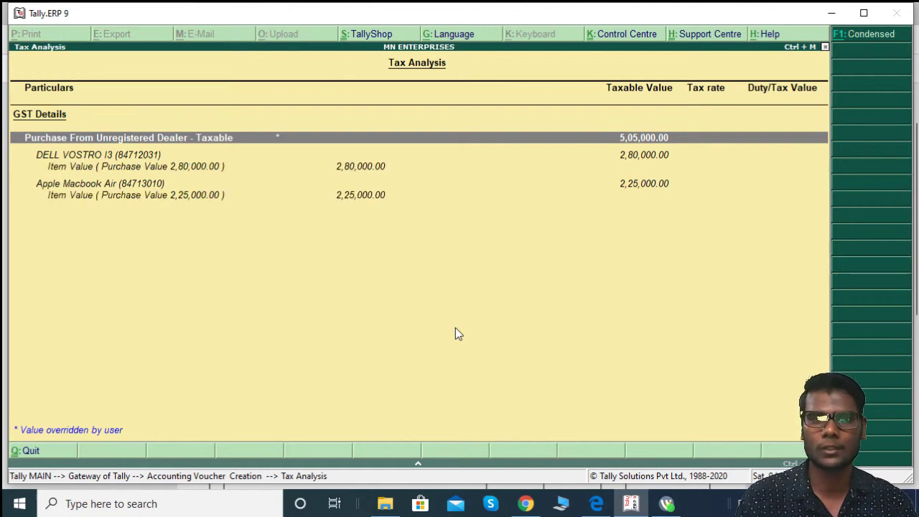
{"action": "key", "text": "Escape"}
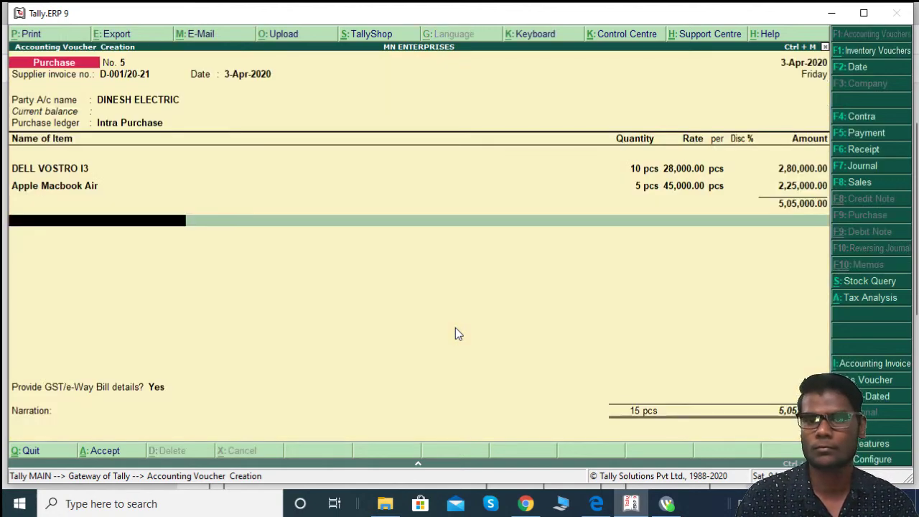
{"action": "key", "text": "BackSpace"}
{"action": "key", "text": "BackSpace"}
{"action": "key", "text": "BackSpace"}
{"action": "key", "text": "BackSpace"}
{"action": "key", "text": "BackSpace"}
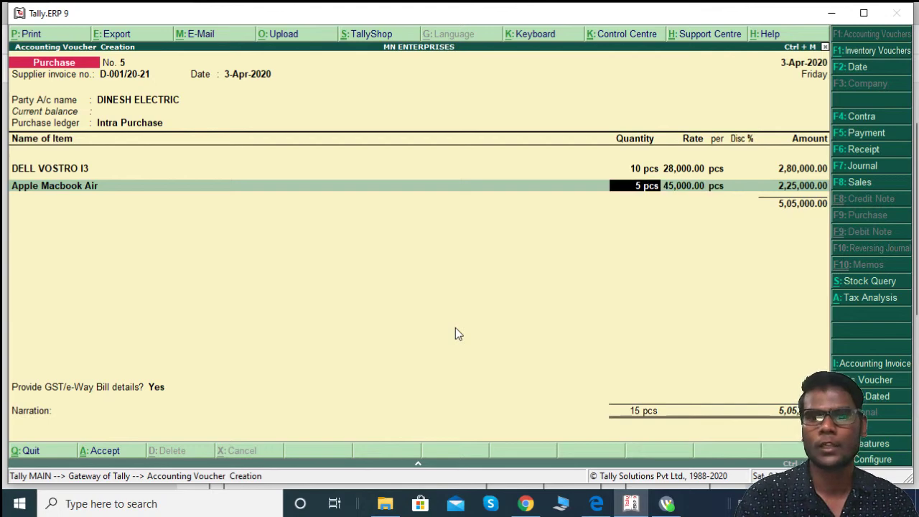
{"action": "key", "text": "BackSpace"}
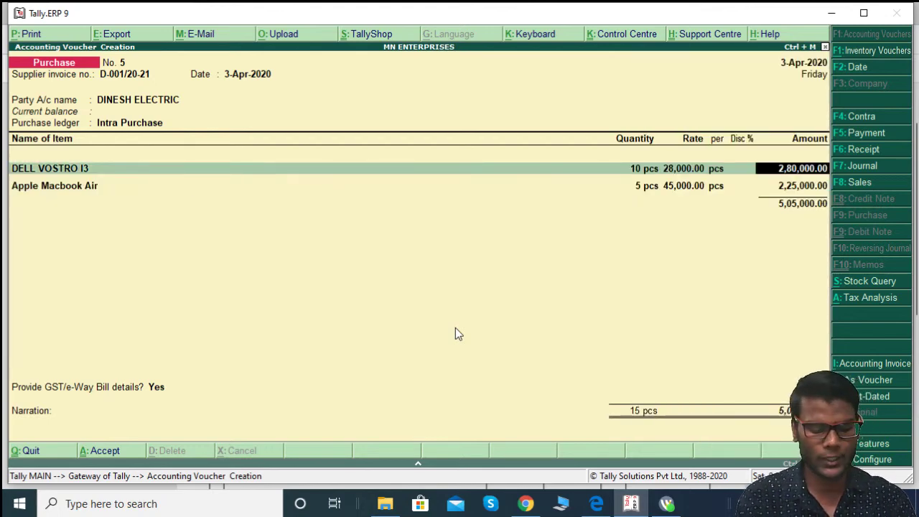
{"action": "key", "text": "alt+a"}
{"action": "key", "text": "alt+F1"}
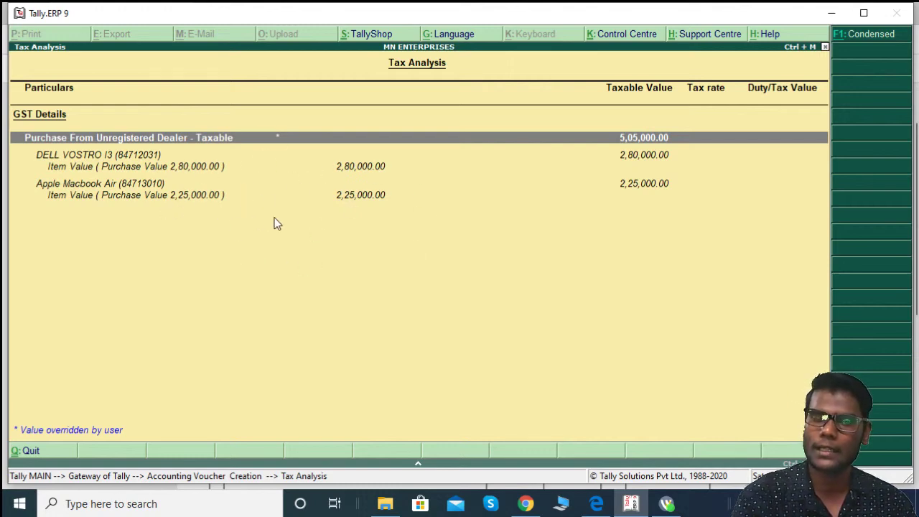
{"action": "key", "text": "Escape"}
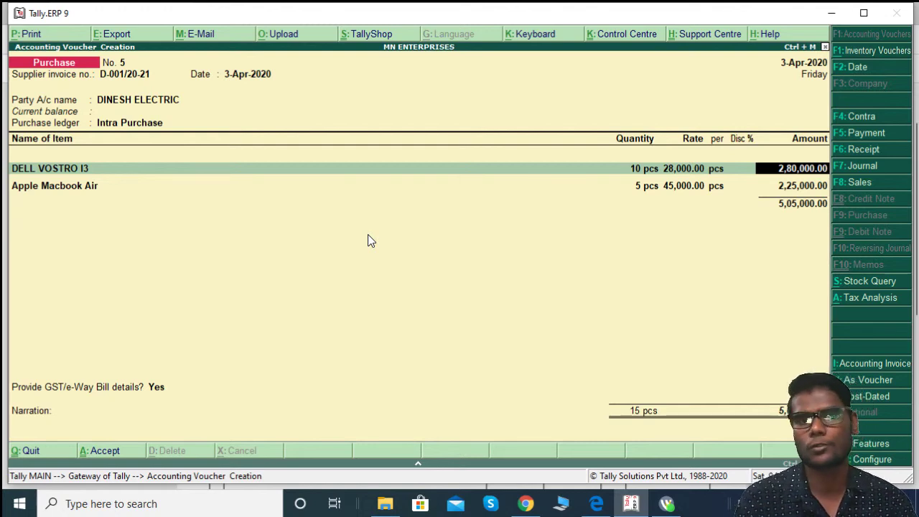
{"action": "key", "text": "Escape"}
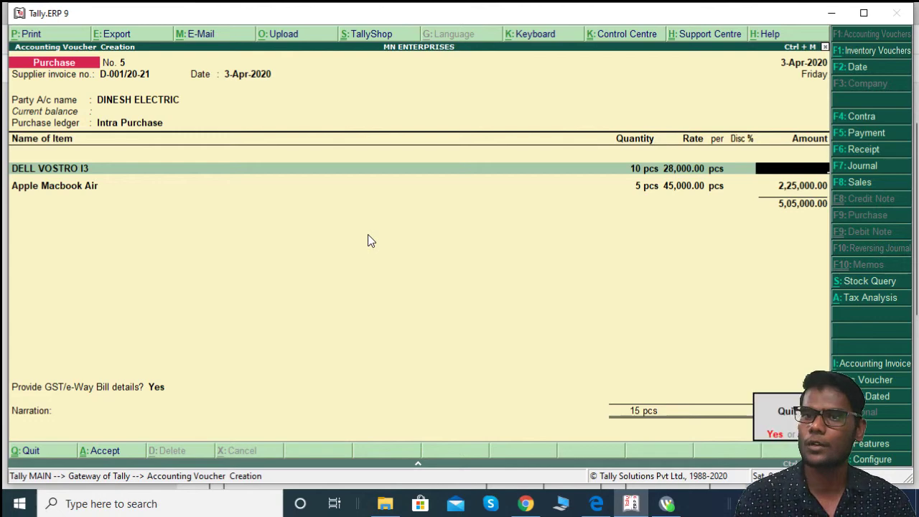
Step: Discard the voucher and re-enter supplier invoice number 001/20-21
{"action": "key", "text": "Return"}
{"action": "key", "text": "Return"}
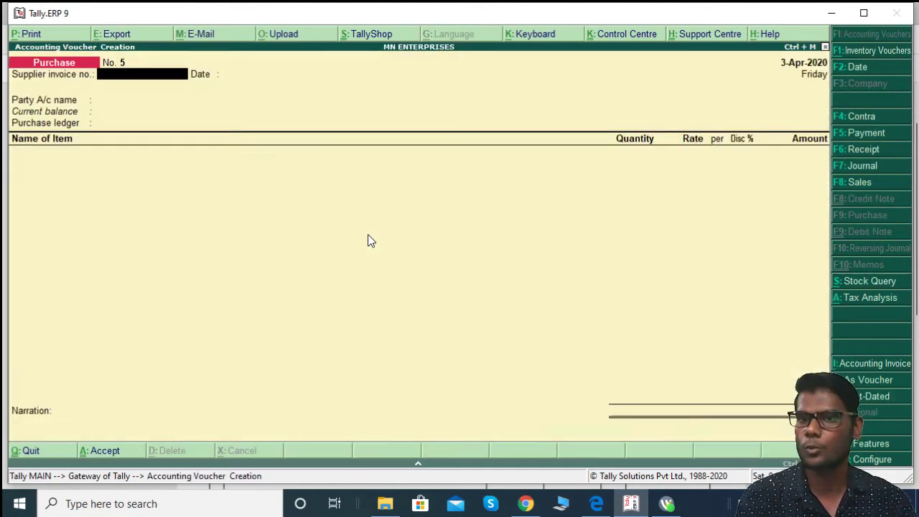
{"action": "key", "text": "alt+Tab"}
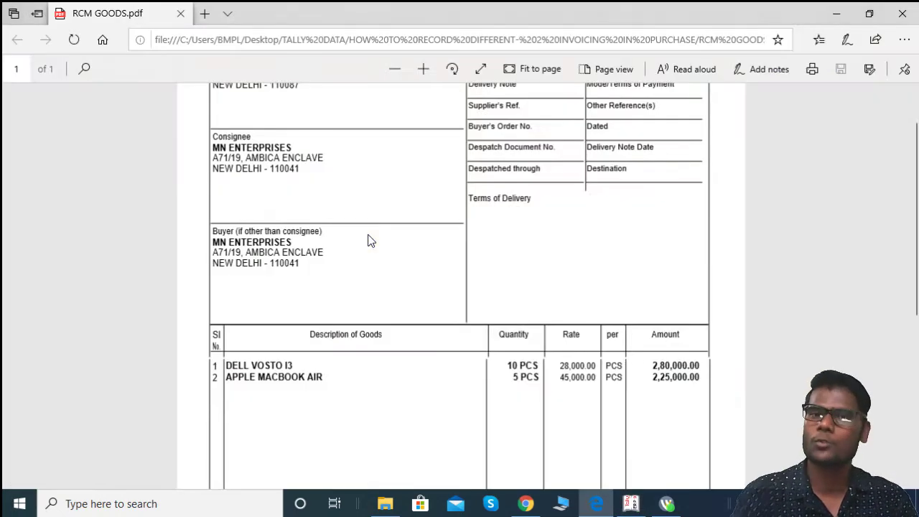
{"action": "scroll", "coordinate": [460, 185], "scroll_direction": "up", "scroll_amount": 1}
{"action": "key", "text": "alt+Tab"}
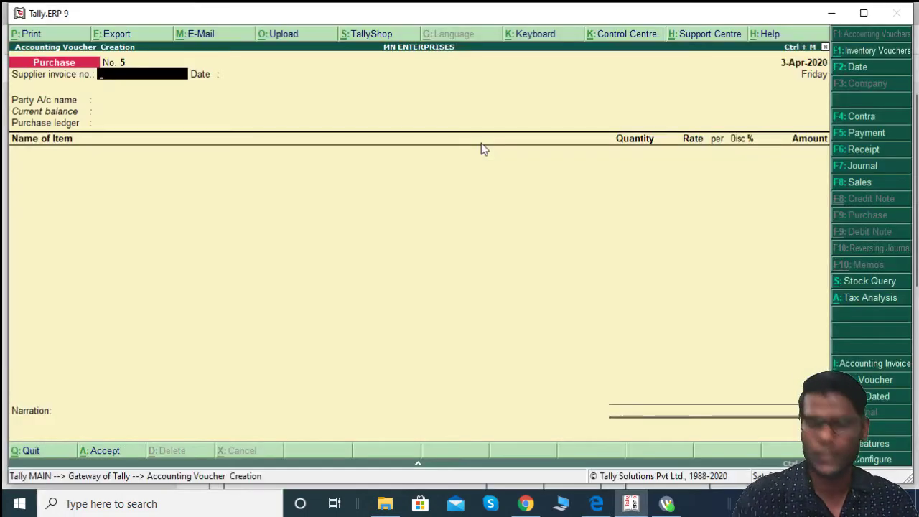
{"action": "key", "text": "alt+Tab"}
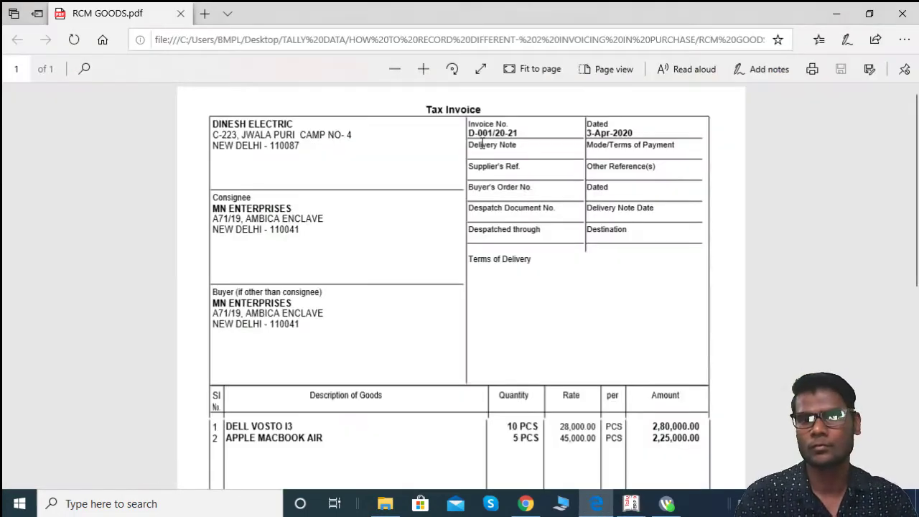
{"action": "key", "text": "alt+Tab"}
{"action": "type", "text": "001"}
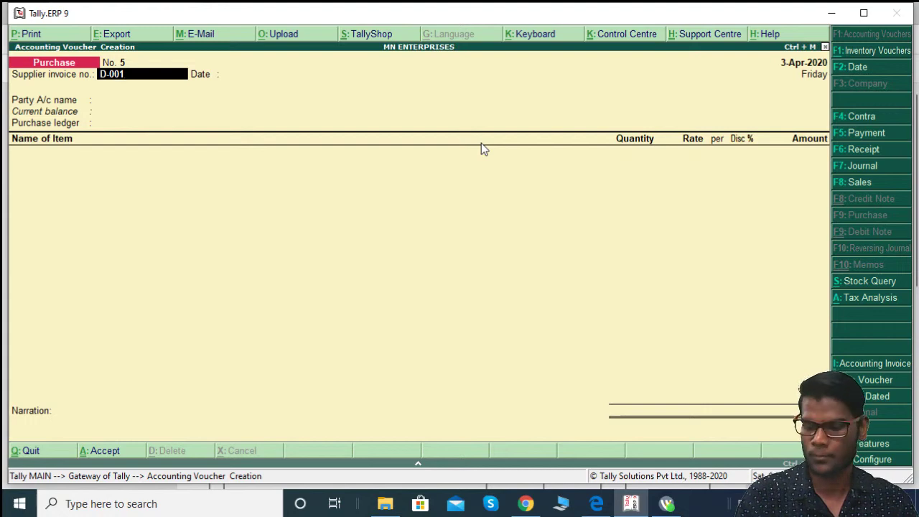
{"action": "type", "text": "/20-21"}
{"action": "key", "text": "Return"}
Step: Select DINESH ELECTRIC and classify the purchase as Purchase From Unregistered Dealer - Taxable
{"action": "key", "text": "Return"}
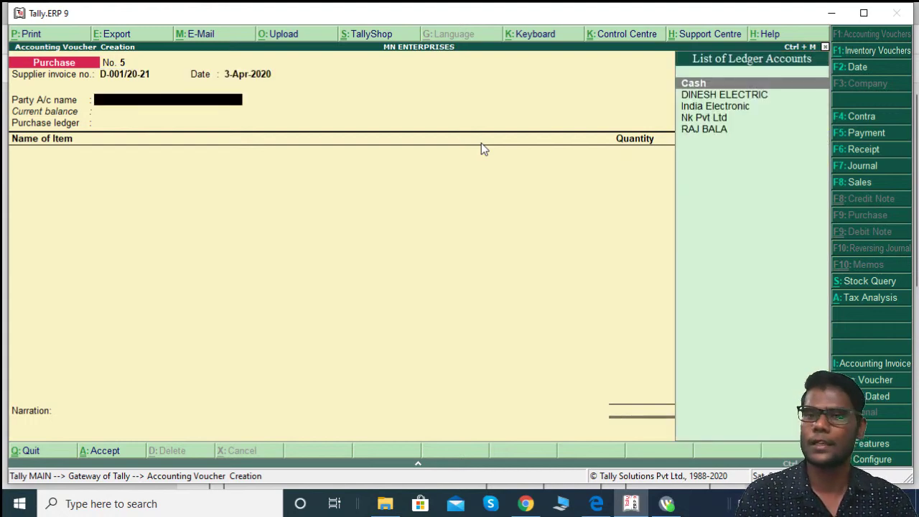
{"action": "key", "text": "Down"}
{"action": "key", "text": "Return"}
{"action": "key", "text": "Return"}
{"action": "key", "text": "Return"}
{"action": "key", "text": "Return"}
{"action": "key", "text": "Return"}
{"action": "key", "text": "Return"}
{"action": "key", "text": "Return"}
{"action": "key", "text": "Return"}
{"action": "key", "text": "Return"}
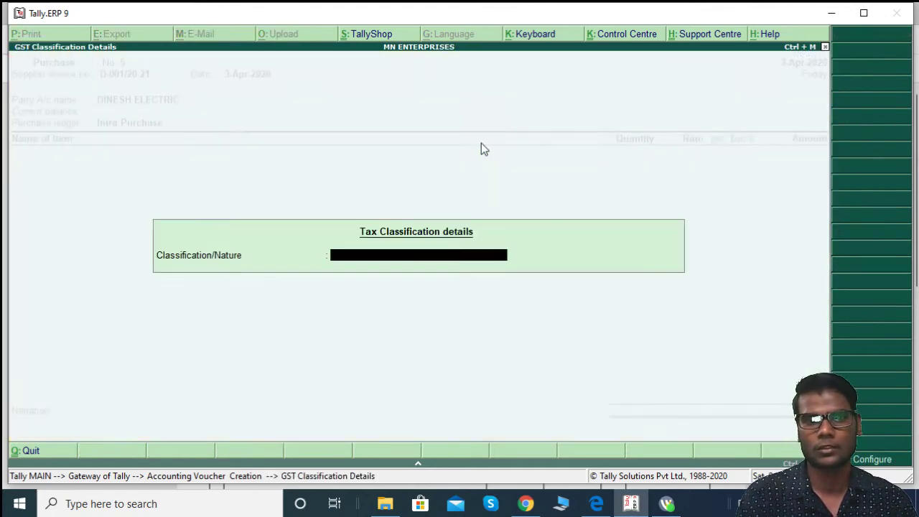
{"action": "type", "text": "PUR"}
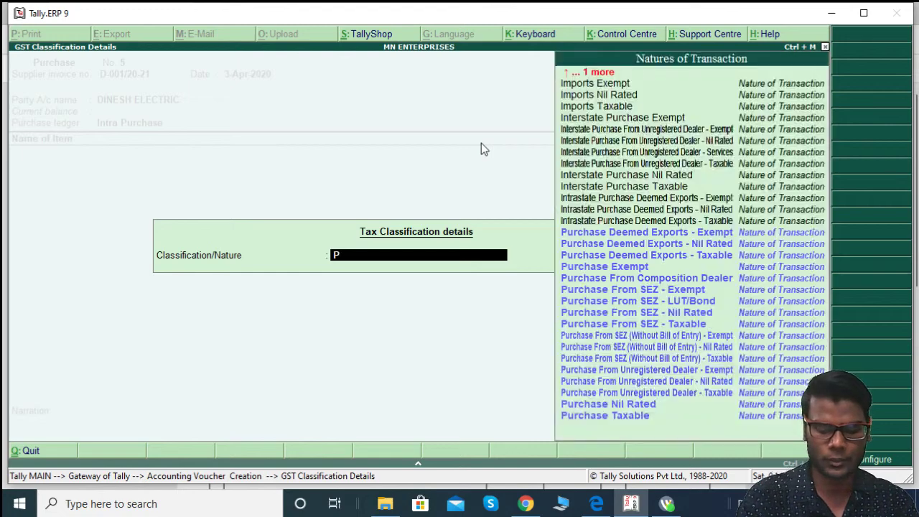
{"action": "key", "text": "Down"}
{"action": "key", "text": "Down"}
{"action": "key", "text": "Down"}
{"action": "key", "text": "Down"}
{"action": "key", "text": "Down"}
{"action": "key", "text": "Down"}
{"action": "key", "text": "Down"}
{"action": "key", "text": "Down"}
{"action": "key", "text": "Down"}
{"action": "key", "text": "Down"}
{"action": "key", "text": "Down"}
{"action": "key", "text": "Down"}
{"action": "key", "text": "Down"}
{"action": "key", "text": "Down"}
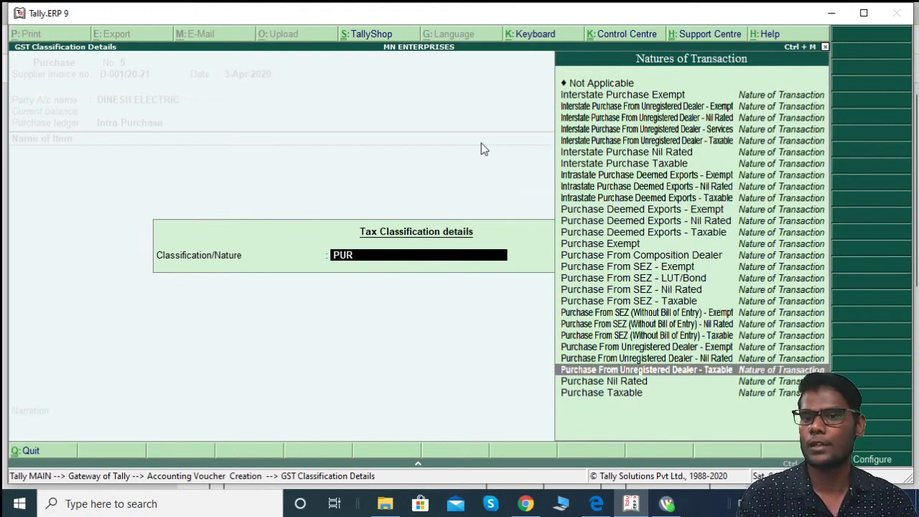
{"action": "key", "text": "Return"}
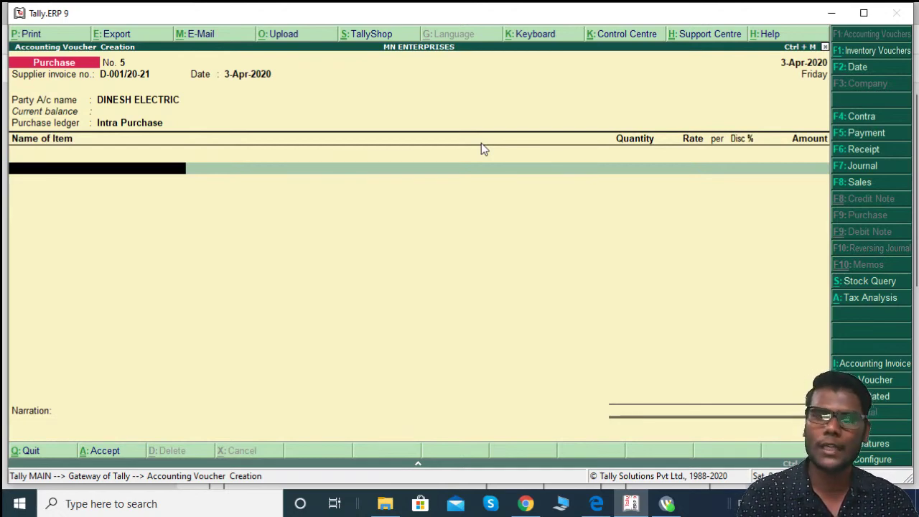
Step: Enter DELL VOSTRO I3 as 10 pcs at 28,000
{"action": "type", "text": "DE"}
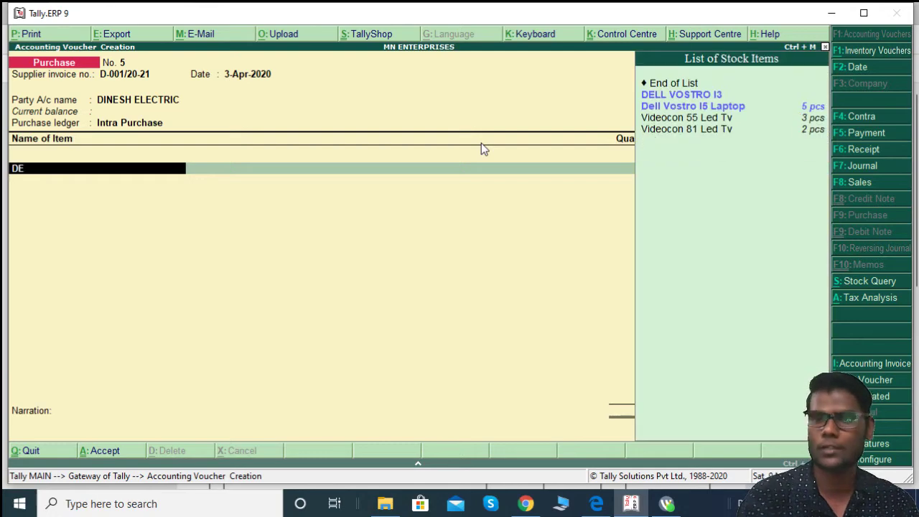
{"action": "key", "text": "Return"}
{"action": "key", "text": "alt+Tab"}
{"action": "key", "text": "alt+Tab"}
{"action": "type", "text": "10"}
{"action": "key", "text": "alt+Tab"}
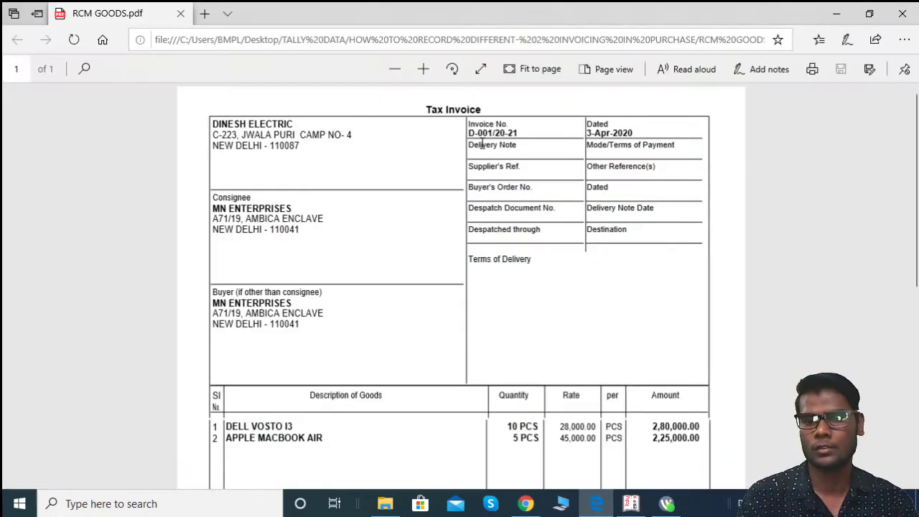
{"action": "key", "text": "alt+Tab"}
{"action": "key", "text": "Return"}
{"action": "type", "text": "28000"}
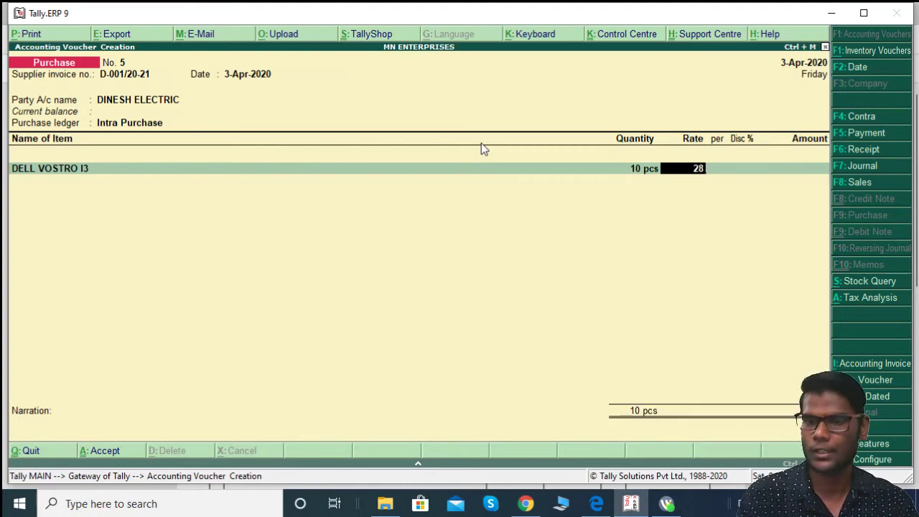
{"action": "key", "text": "Return"}
{"action": "key", "text": "Return"}
{"action": "key", "text": "Return"}
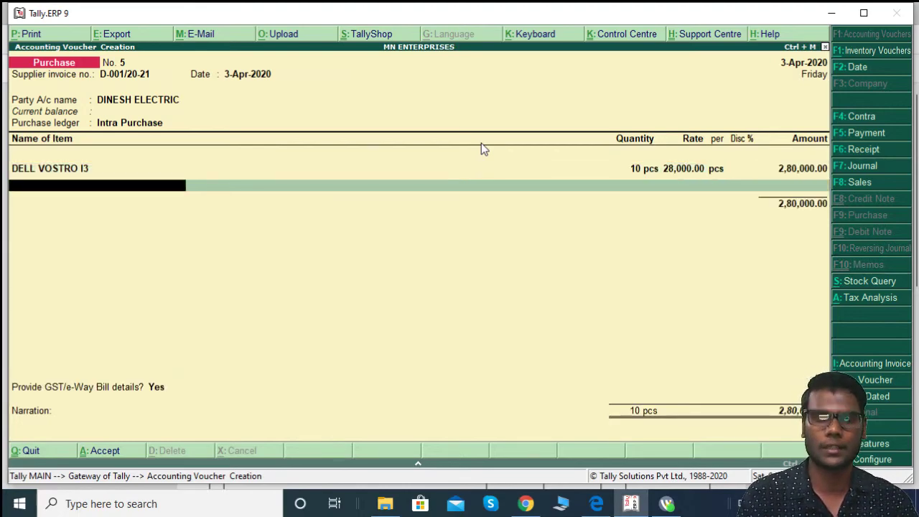
Step: Add Apple Macbook Air, 5 pcs at 45,000, and view the detailed CGST/SGST tax analysis
{"action": "key", "text": "alt+Tab"}
{"action": "key", "text": "alt+Tab"}
{"action": "type", "text": "A"}
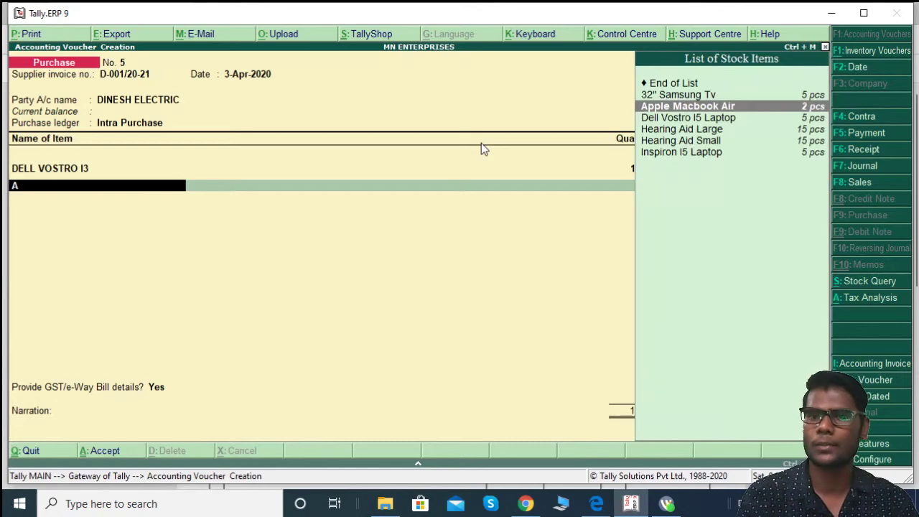
{"action": "key", "text": "Return"}
{"action": "key", "text": "alt+Tab"}
{"action": "key", "text": "alt+Tab"}
{"action": "type", "text": "5"}
{"action": "key", "text": "Return"}
{"action": "key", "text": "alt+Tab"}
{"action": "key", "text": "alt+Tab"}
{"action": "type", "text": "45,000"}
{"action": "key", "text": "Return"}
{"action": "key", "text": "Return"}
{"action": "key", "text": "Return"}
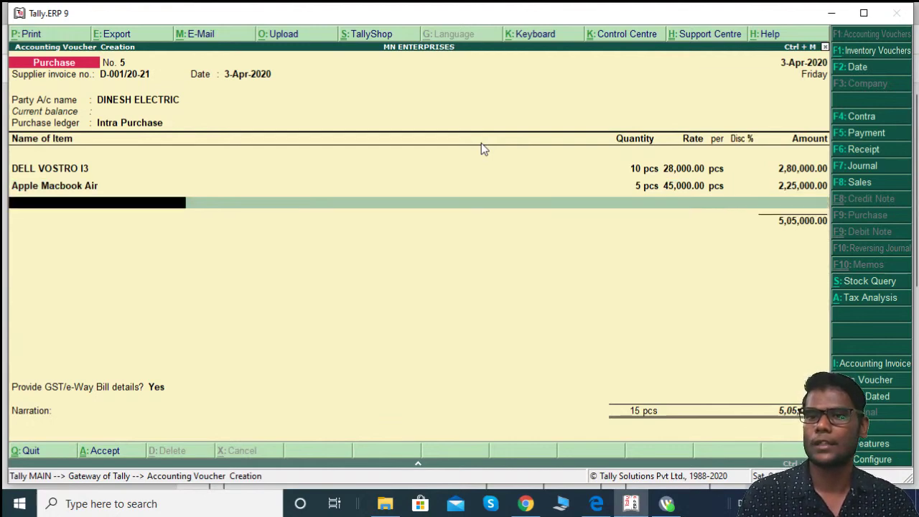
{"action": "key", "text": "alt+a"}
{"action": "key", "text": "alt+f1"}
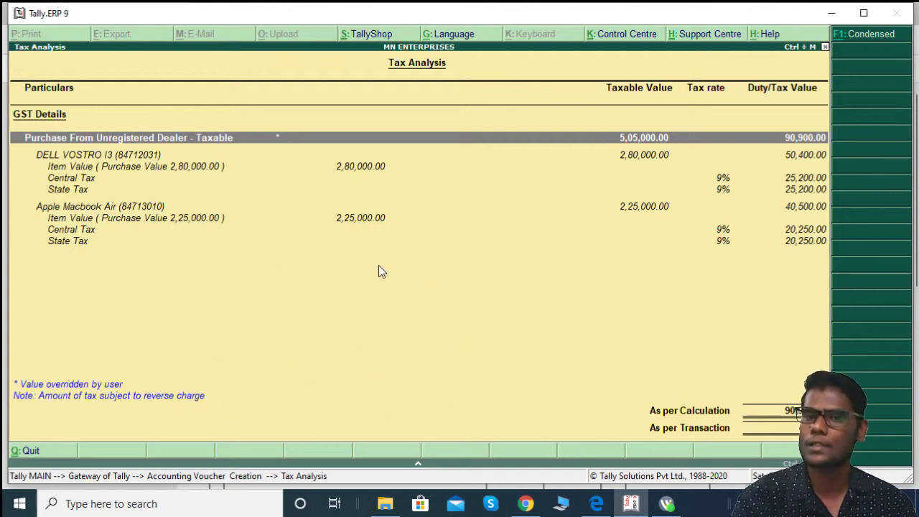
Step: Try adding an Input Cgst@9% ledger line and recheck the detailed tax analysis
{"action": "key", "text": "Escape"}
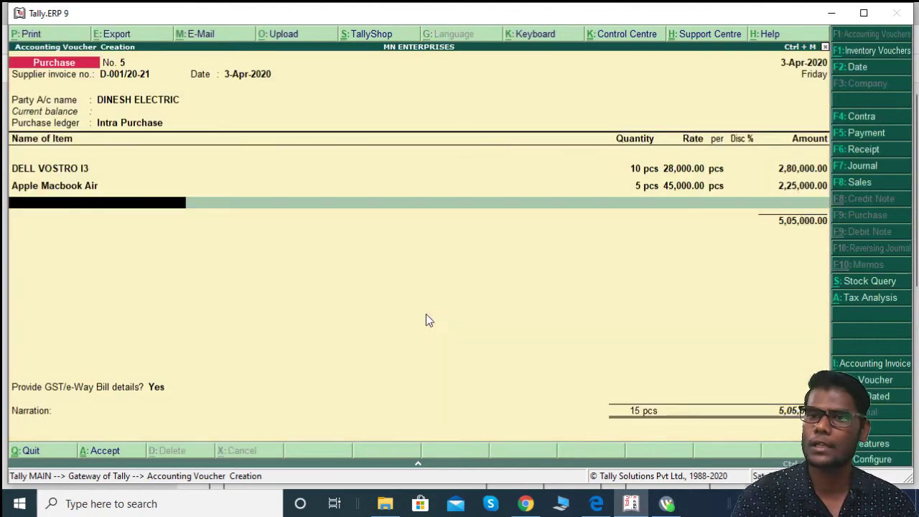
{"action": "key", "text": "Return"}
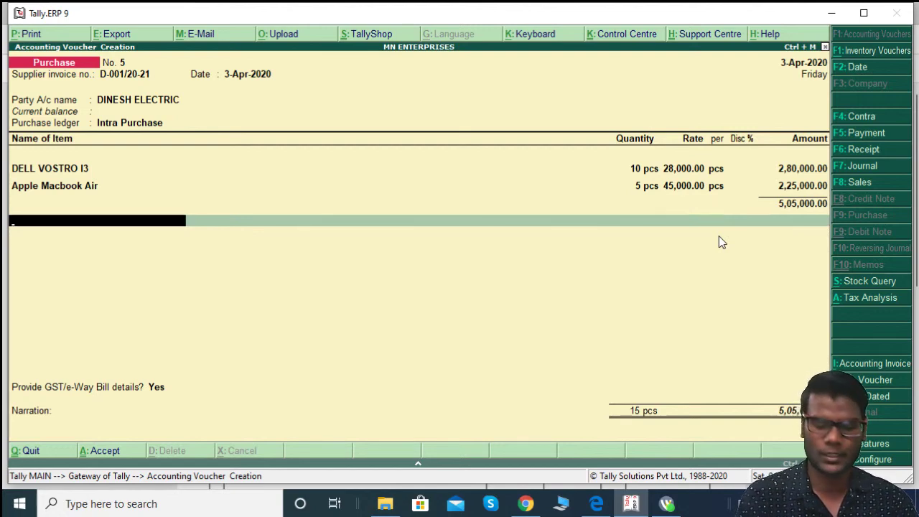
{"action": "type", "text": "C"}
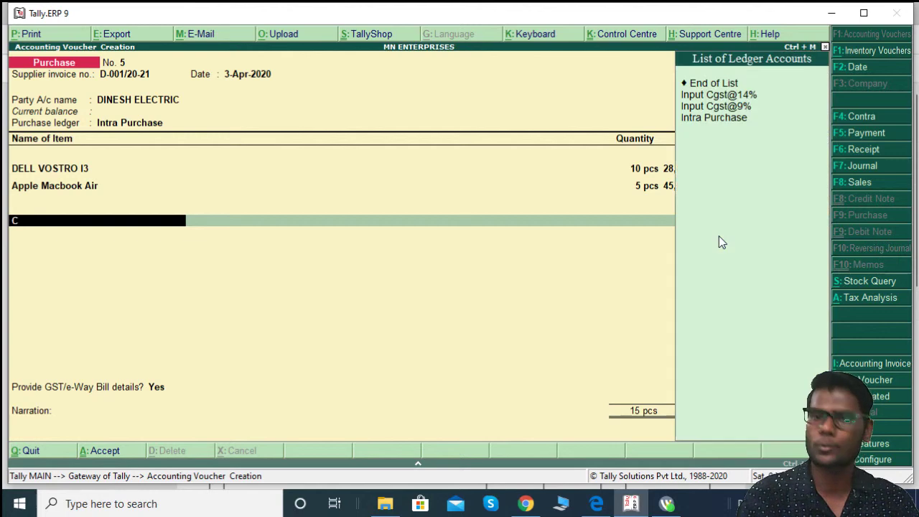
{"action": "key", "text": "Down"}
{"action": "key", "text": "Down"}
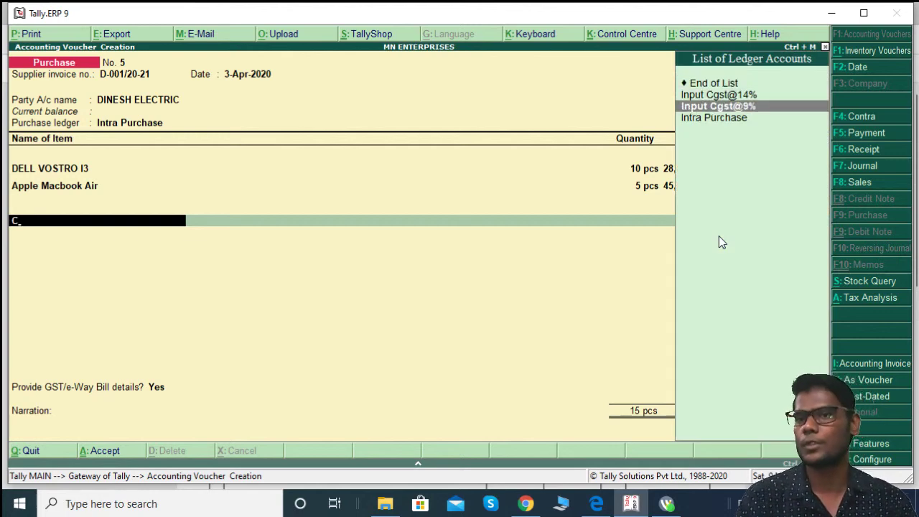
{"action": "key", "text": "Return"}
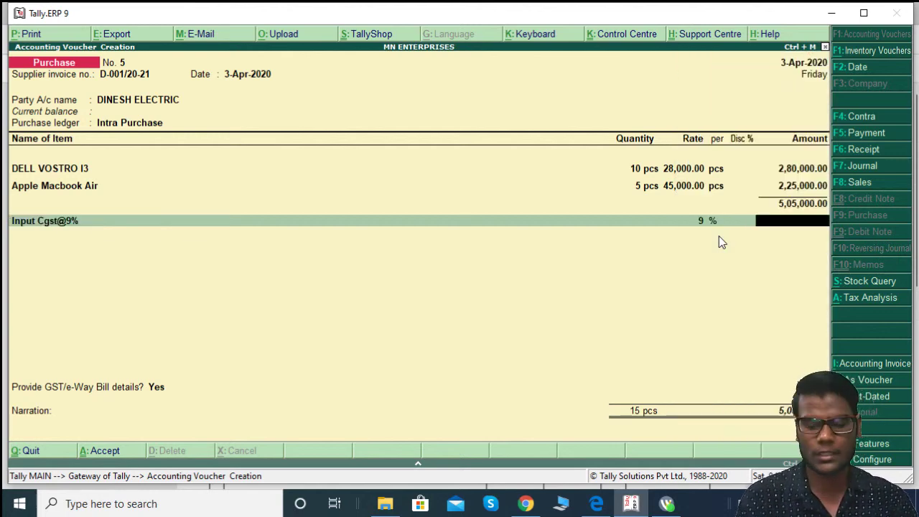
{"action": "key", "text": "alt+a"}
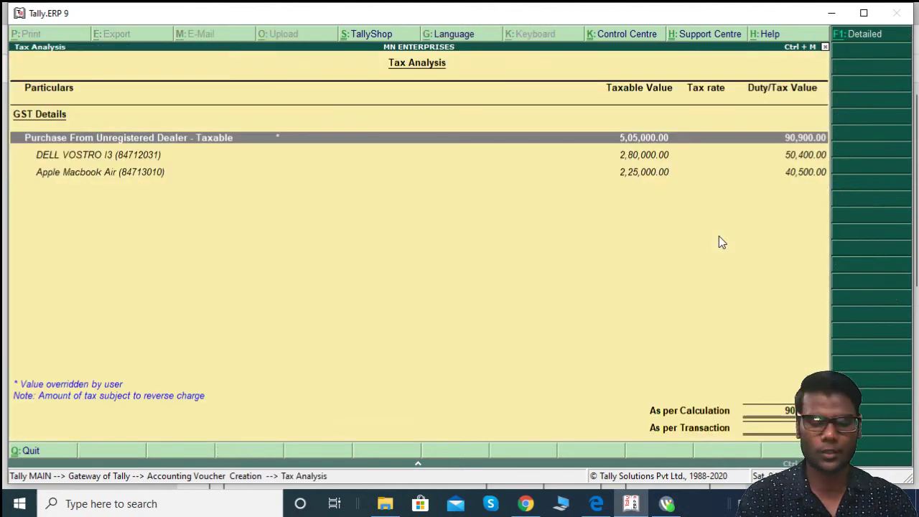
{"action": "key", "text": "alt+F1"}
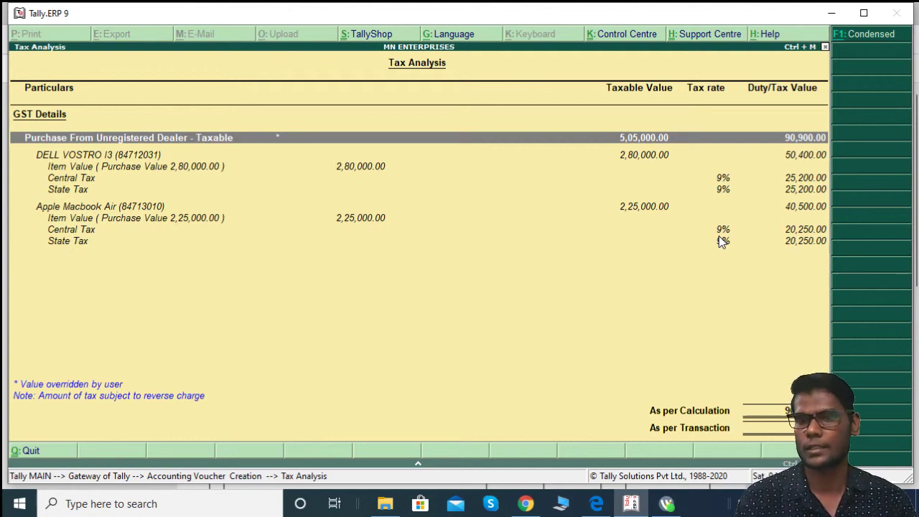
{"action": "key", "text": "Escape"}
Step: Replace the tax ledger with End of List, answer GST/e-Way Bill No, and save
{"action": "key", "text": "BackSpace"}
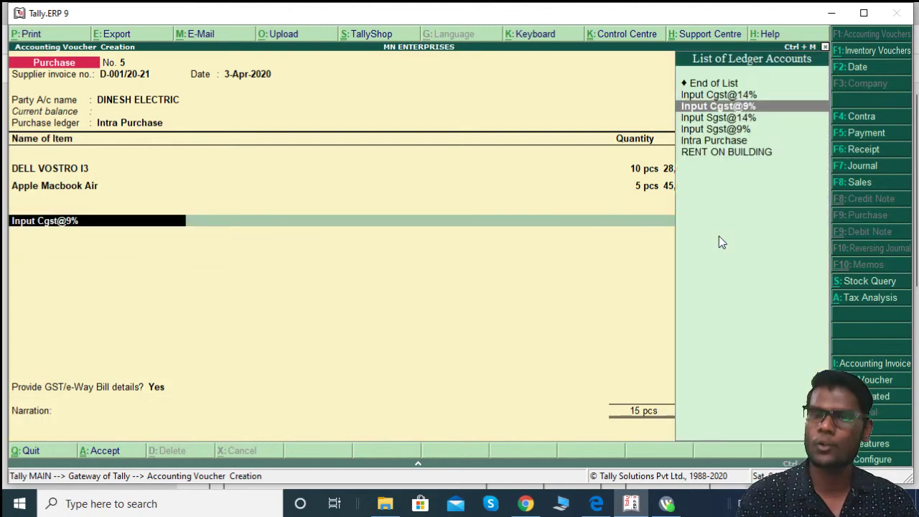
{"action": "key", "text": "Up"}
{"action": "key", "text": "Up"}
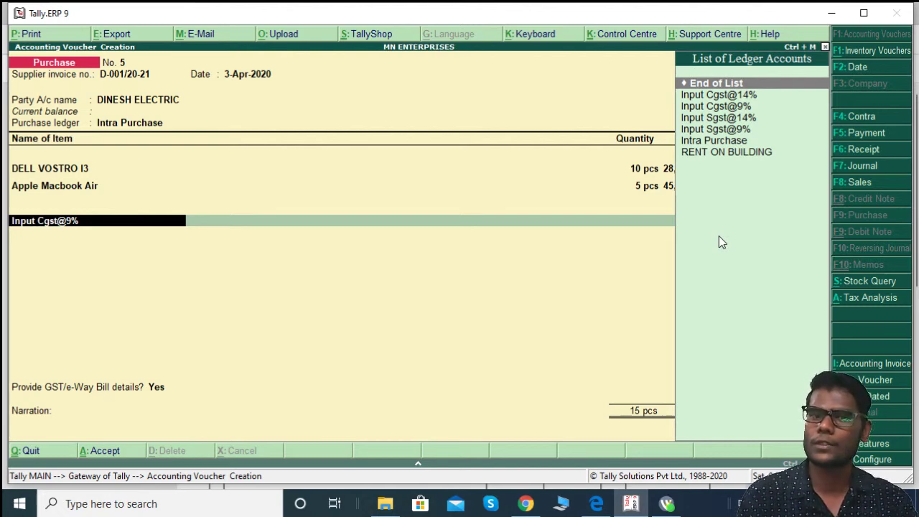
{"action": "key", "text": "Return"}
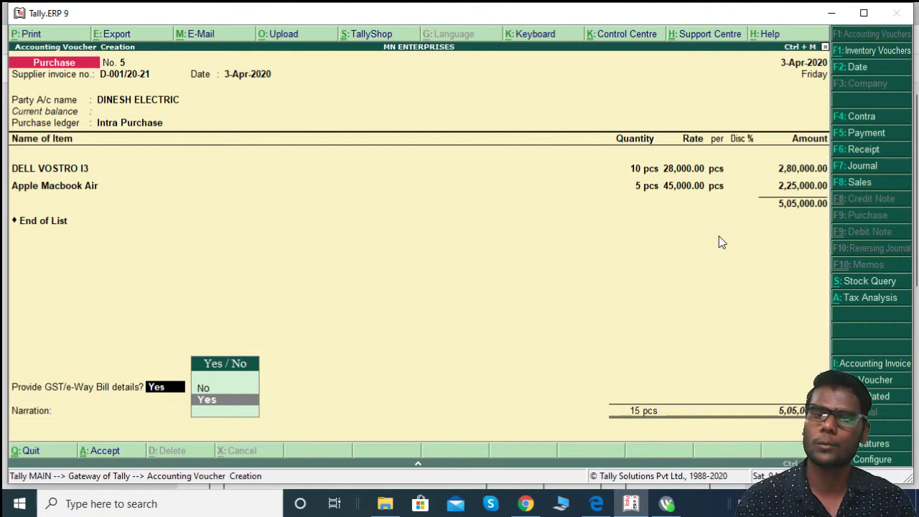
{"action": "key", "text": "Up"}
{"action": "key", "text": "Return"}
{"action": "key", "text": "Return"}
{"action": "key", "text": "Return"}
{"action": "key", "text": "Return"}
{"action": "key", "text": "Return"}
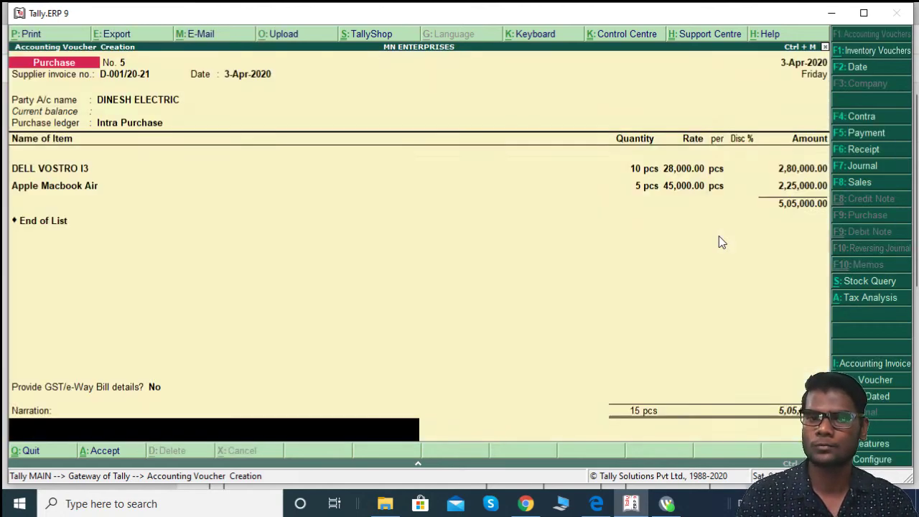
{"action": "key", "text": "Return"}
{"action": "key", "text": "Return"}
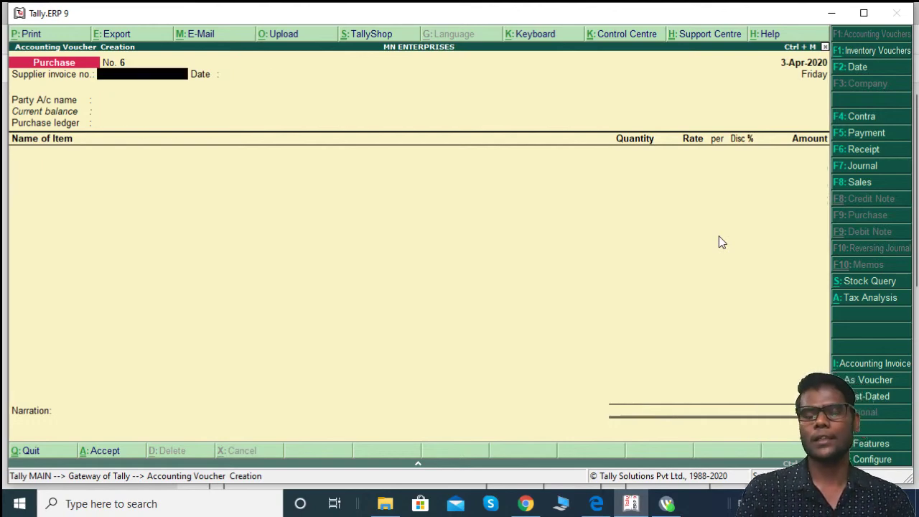
Step: Go to Display > Statutory Reports > GST Reports > GSTR-2 and bring 90,900.00 reverse charge liability into view
{"action": "key", "text": "Escape"}
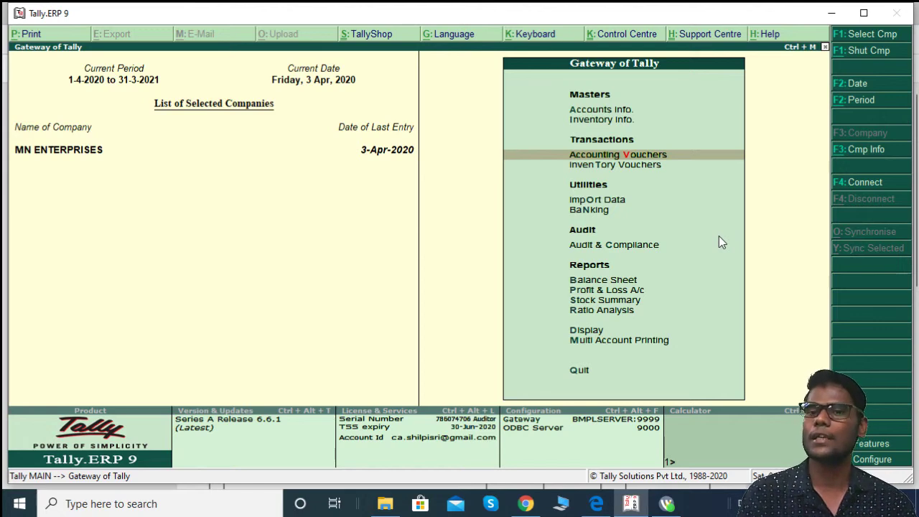
{"action": "key", "text": "Down"}
{"action": "key", "text": "Down"}
{"action": "key", "text": "Down"}
{"action": "key", "text": "Down"}
{"action": "key", "text": "Down"}
{"action": "key", "text": "Down"}
{"action": "key", "text": "Down"}
{"action": "key", "text": "Down"}
{"action": "key", "text": "Down"}
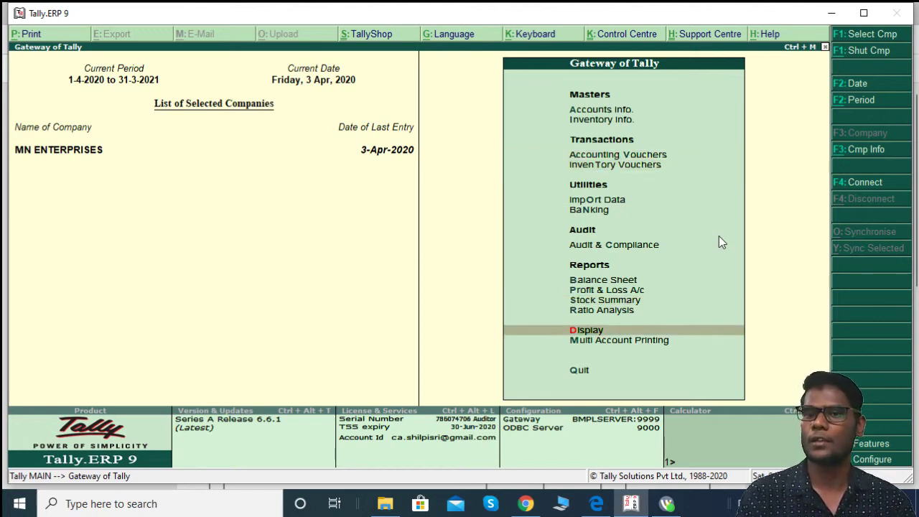
{"action": "key", "text": "Return"}
{"action": "key", "text": "Down"}
{"action": "key", "text": "Down"}
{"action": "key", "text": "Down"}
{"action": "key", "text": "Down"}
{"action": "key", "text": "Down"}
{"action": "key", "text": "Down"}
{"action": "key", "text": "Return"}
{"action": "key", "text": "Return"}
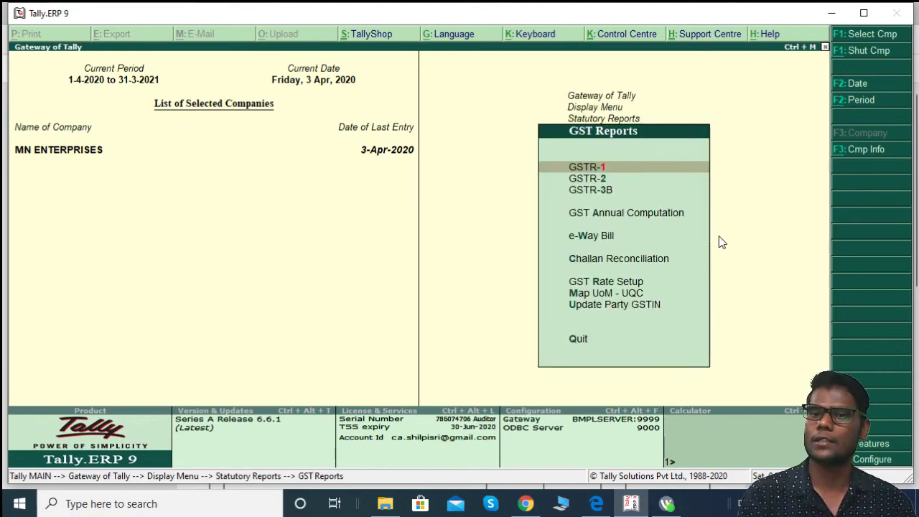
{"action": "key", "text": "Down"}
{"action": "key", "text": "Return"}
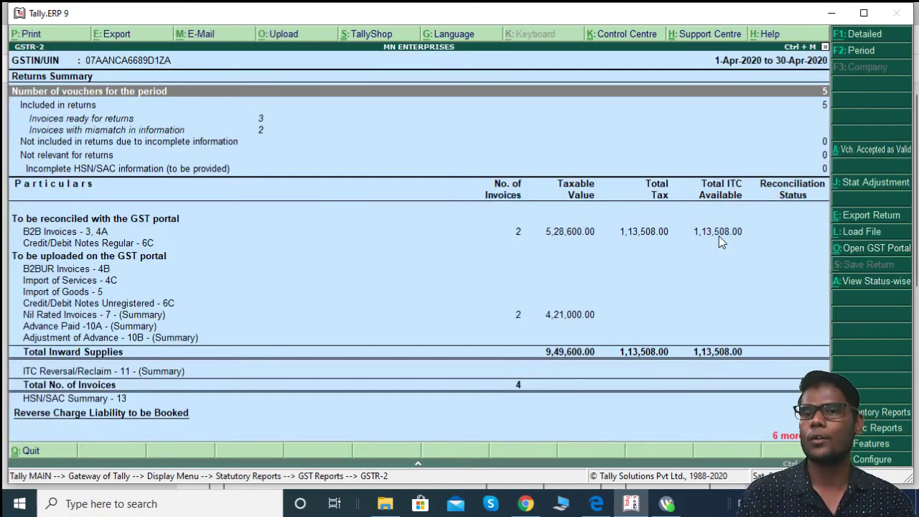
{"action": "key", "text": "Down"}
{"action": "key", "text": "Down"}
{"action": "key", "text": "Down"}
{"action": "key", "text": "Down"}
{"action": "key", "text": "Down"}
{"action": "key", "text": "Down"}
{"action": "key", "text": "Down"}
{"action": "key", "text": "Down"}
{"action": "key", "text": "Down"}
{"action": "key", "text": "Down"}
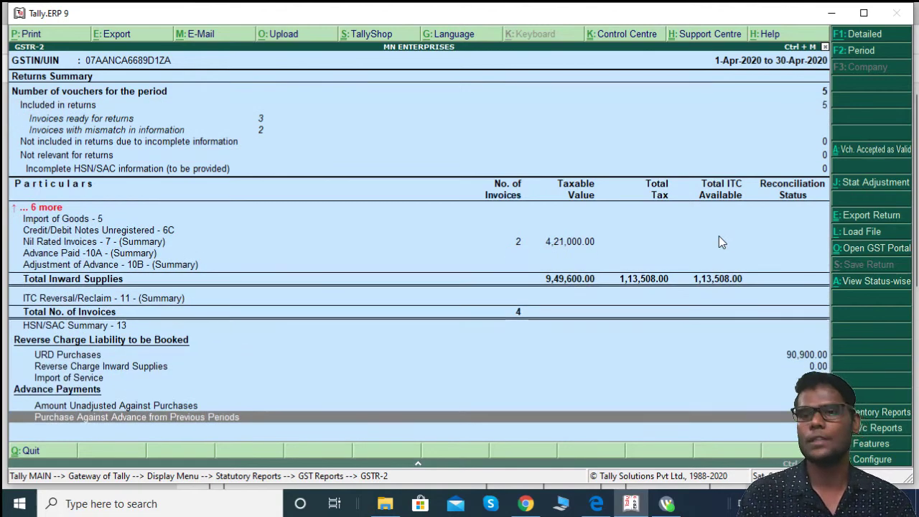
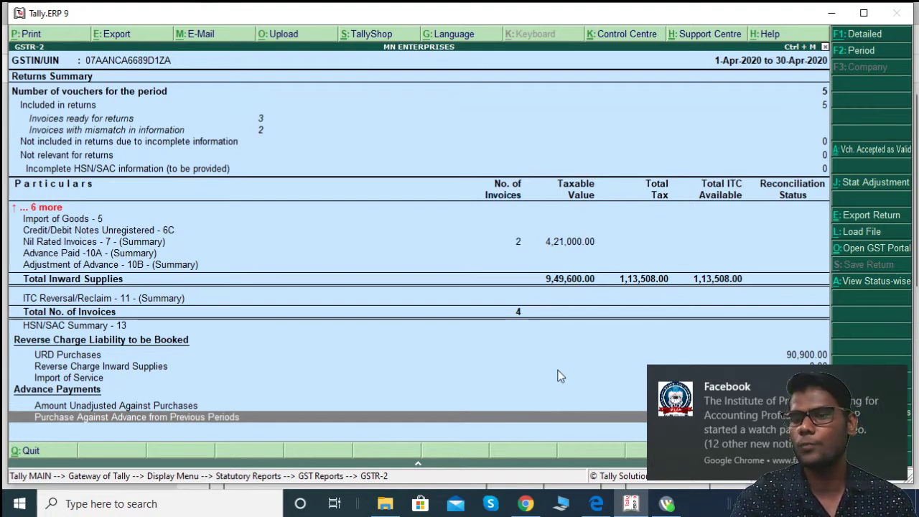
Step: Leave the GSTR-2 report and start a blank Purchase voucher No. 6 dated 3-Apr-2020
{"action": "key", "text": "Escape"}
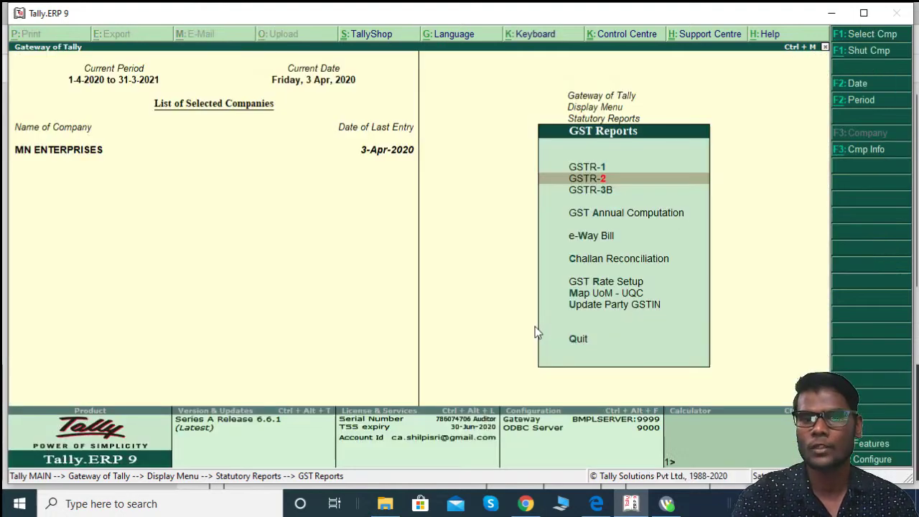
{"action": "key", "text": "Escape"}
{"action": "key", "text": "Escape"}
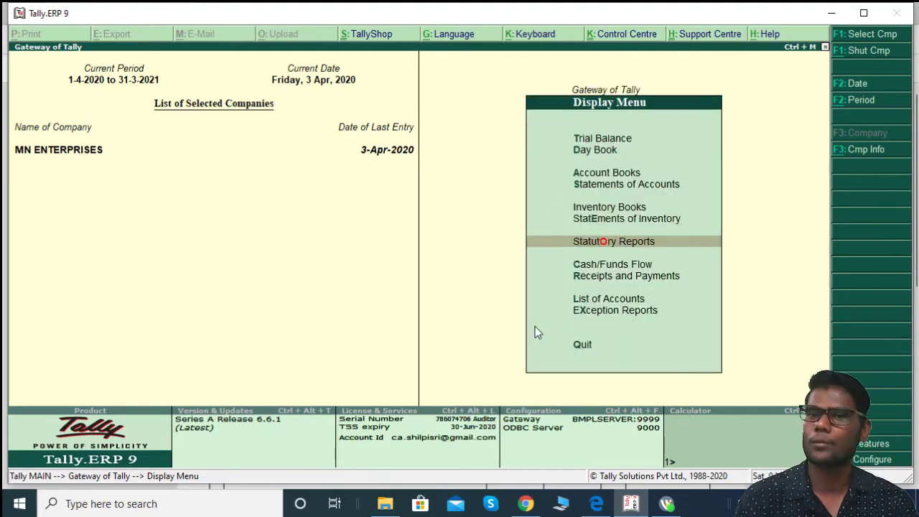
{"action": "key", "text": "Escape"}
{"action": "key", "text": "Up"}
{"action": "key", "text": "Up"}
{"action": "key", "text": "Up"}
{"action": "key", "text": "Up"}
{"action": "key", "text": "Up"}
{"action": "key", "text": "Up"}
{"action": "key", "text": "Up"}
{"action": "key", "text": "Up"}
{"action": "key", "text": "Up"}
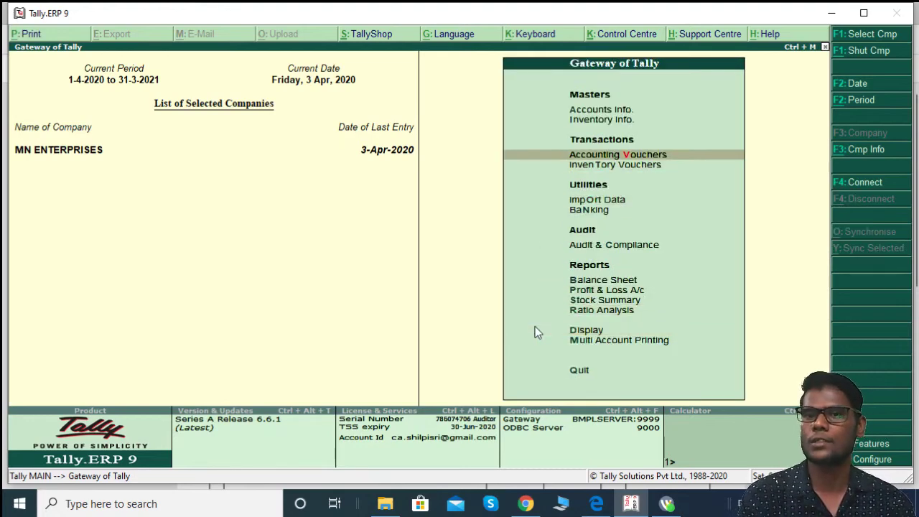
{"action": "key", "text": "Return"}
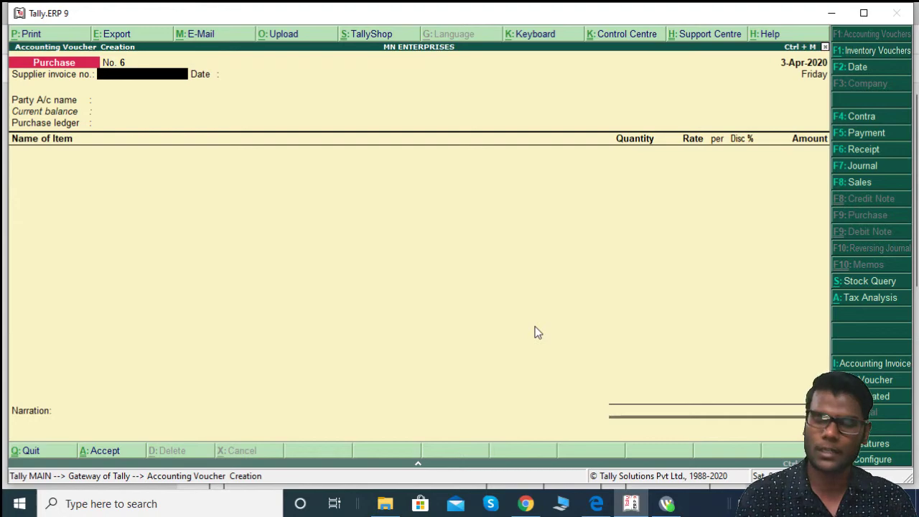
{"action": "key", "text": "alt+Tab"}
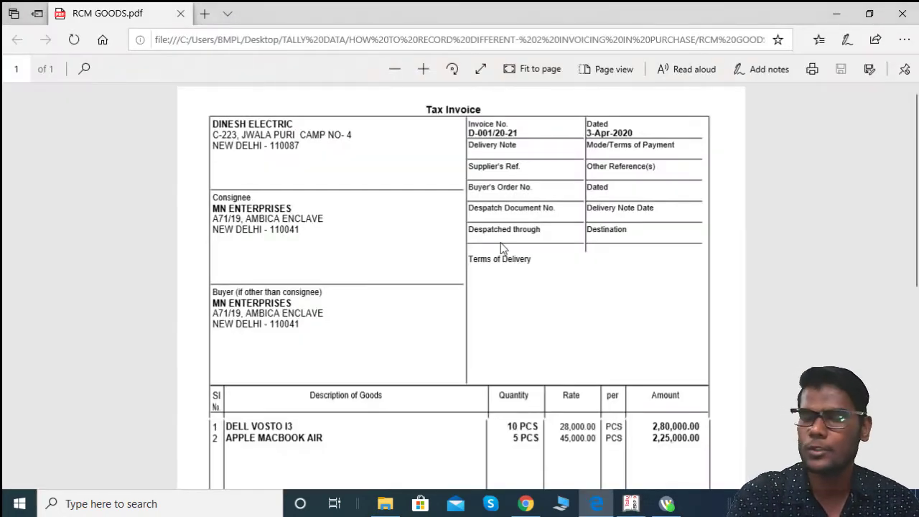
Step: Replace the RCM GOODS PDF with RCM SERVICE.pdf, the ₹20,000 Legal Charges invoice
{"action": "scroll", "coordinate": [450, 256], "scroll_direction": "down", "scroll_amount": 3}
{"action": "scroll", "coordinate": [451, 256], "scroll_direction": "up", "scroll_amount": 3}
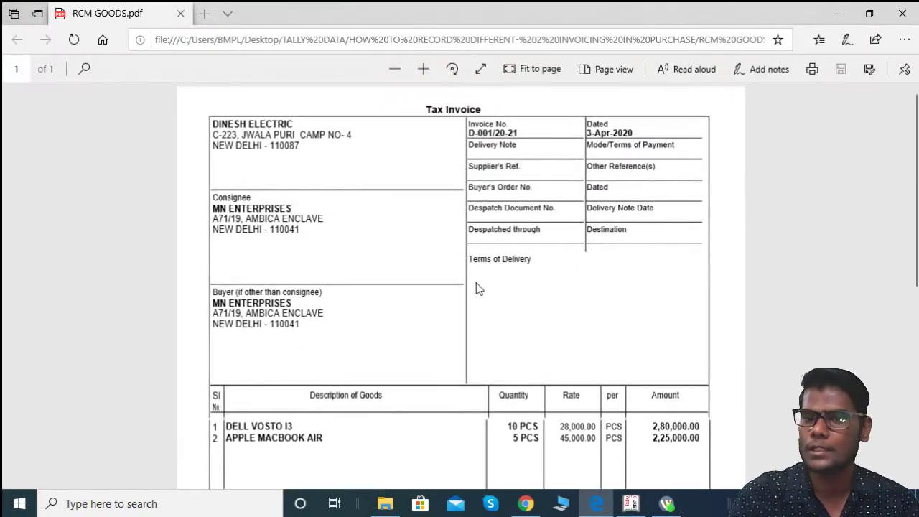
{"action": "left_click", "coordinate": [903, 13]}
{"action": "key", "text": "alt+Tab"}
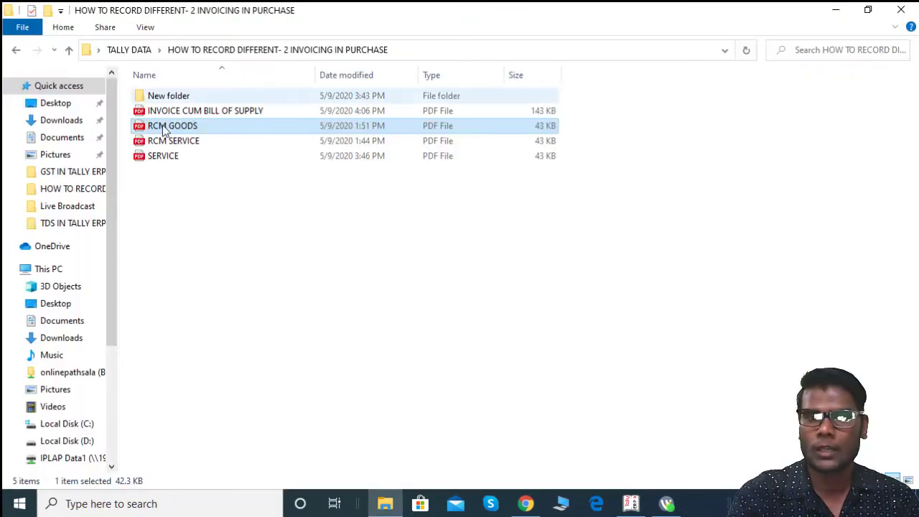
{"action": "double_click", "coordinate": [168, 142]}
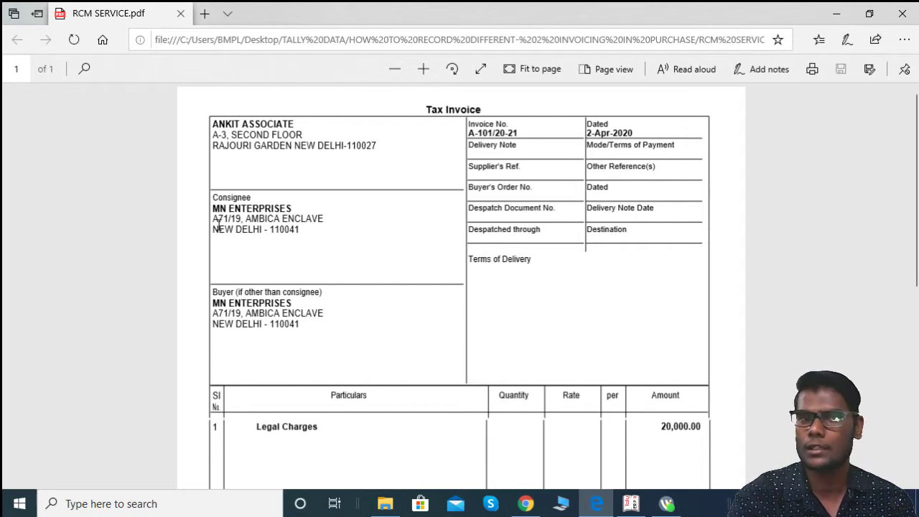
{"action": "scroll", "coordinate": [451, 296], "scroll_direction": "down", "scroll_amount": 3}
{"action": "scroll", "coordinate": [451, 301], "scroll_direction": "down", "scroll_amount": 2}
{"action": "scroll", "coordinate": [451, 301], "scroll_direction": "up", "scroll_amount": 5}
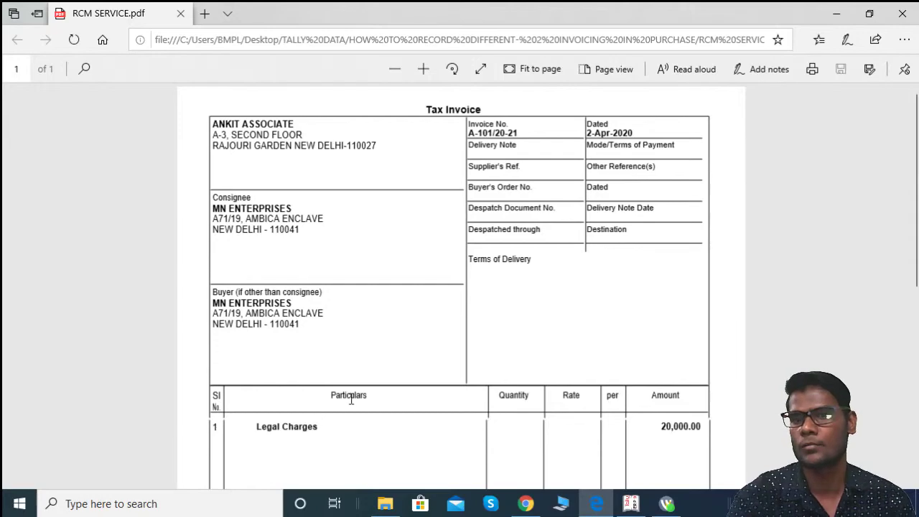
{"action": "key", "text": "alt+Tab"}
{"action": "key", "text": "alt+Tab"}
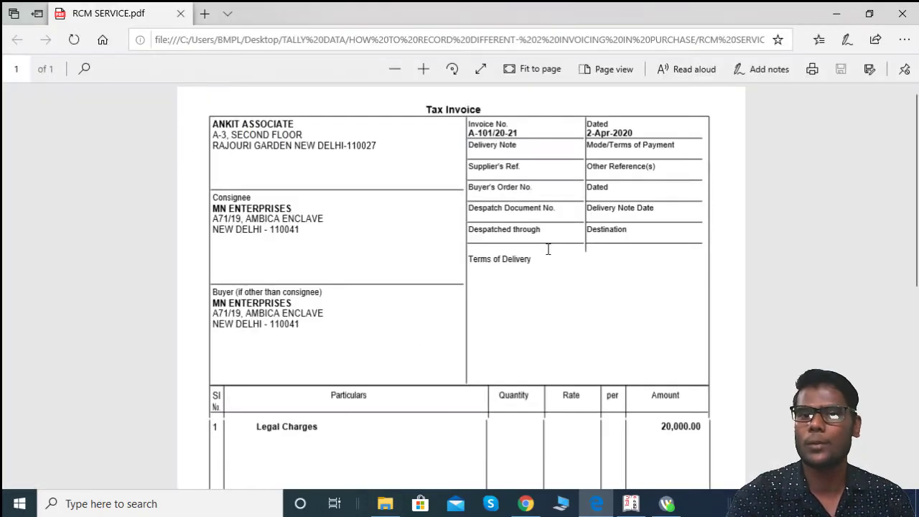
{"action": "key", "text": "alt+Tab"}
{"action": "key", "text": "Tab"}
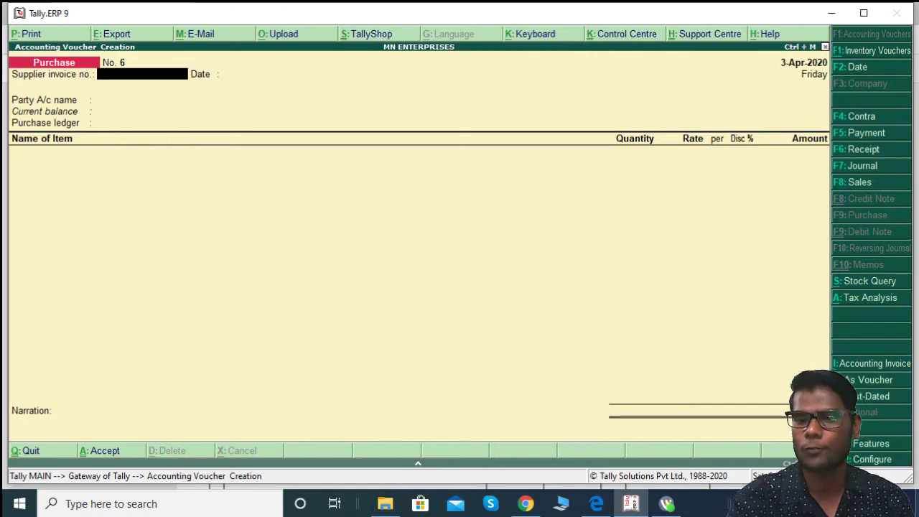
Step: Enter supplier invoice number A-101/20/21 from the RCM SERVICE invoice
{"action": "left_click", "coordinate": [594, 506]}
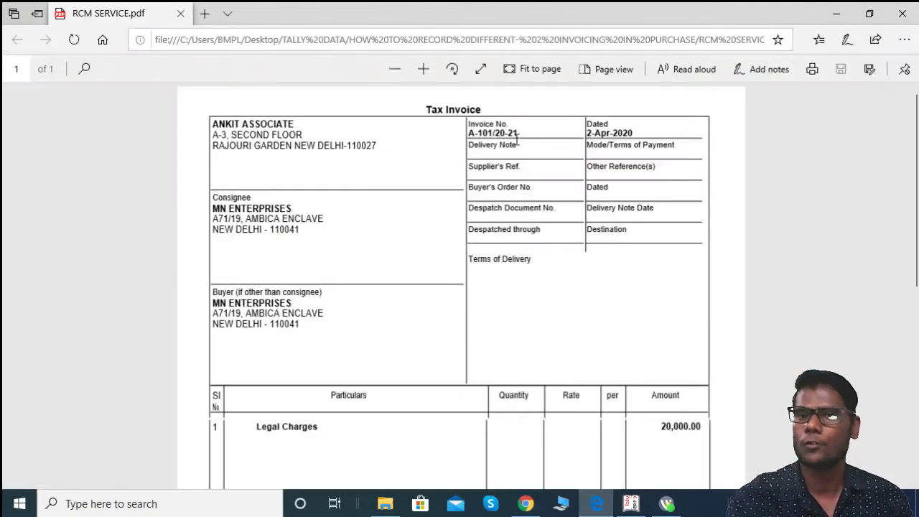
{"action": "key", "text": "alt+Tab"}
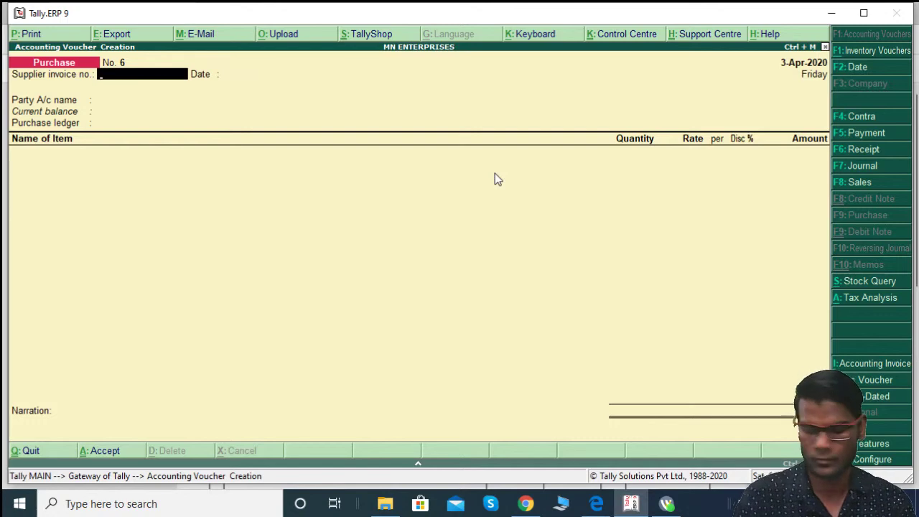
{"action": "type", "text": "A-10"}
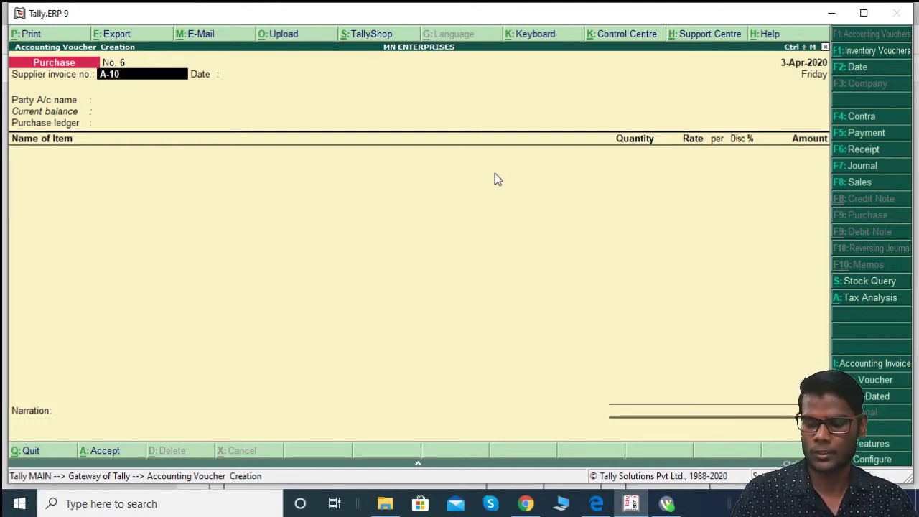
{"action": "type", "text": "1/20/21"}
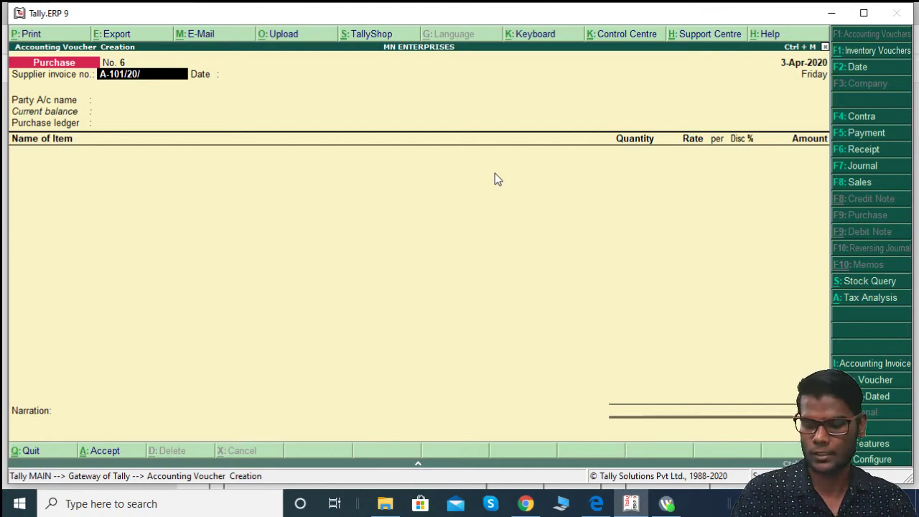
{"action": "key", "text": "alt+Tab"}
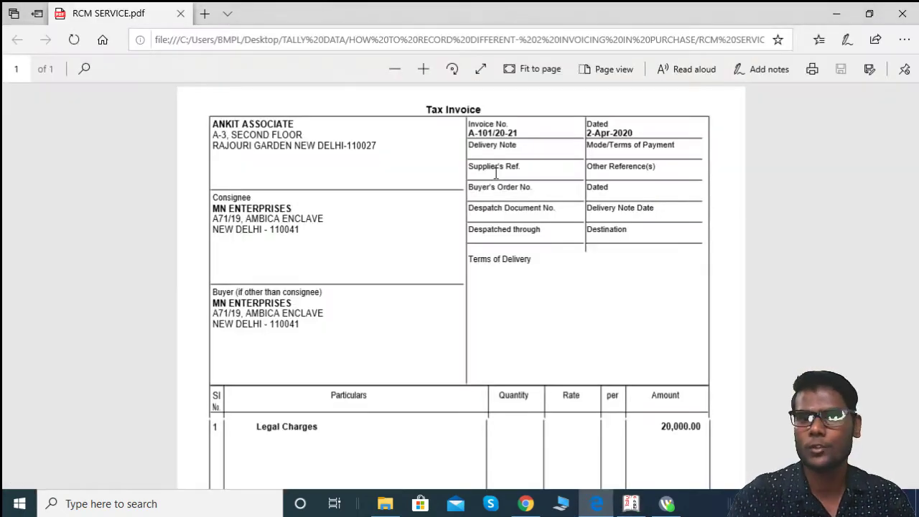
{"action": "key", "text": "alt+Tab"}
{"action": "key", "text": "Return"}
Step: Set the voucher date to 2-Apr-2020 to match the invoice
{"action": "key", "text": "alt+Tab"}
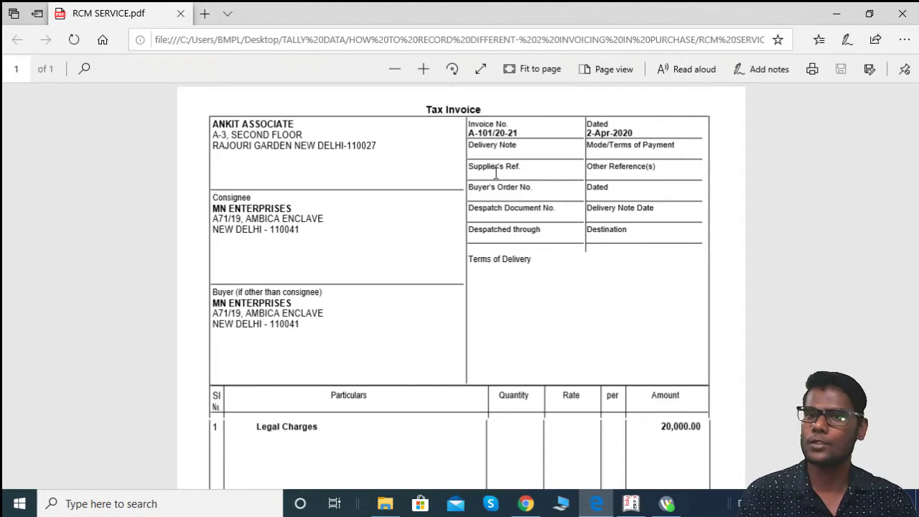
{"action": "key", "text": "alt+Tab"}
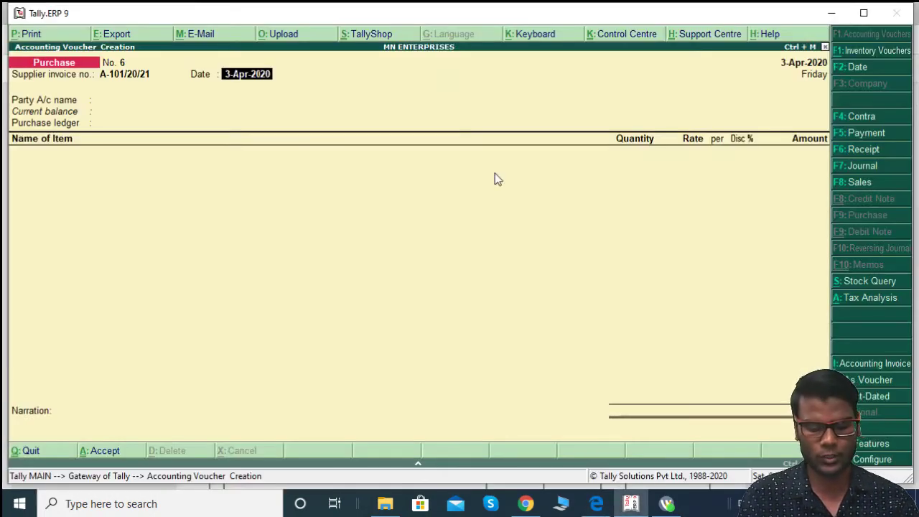
{"action": "key", "text": "F2"}
{"action": "type", "text": "2-2"}
{"action": "key", "text": "Return"}
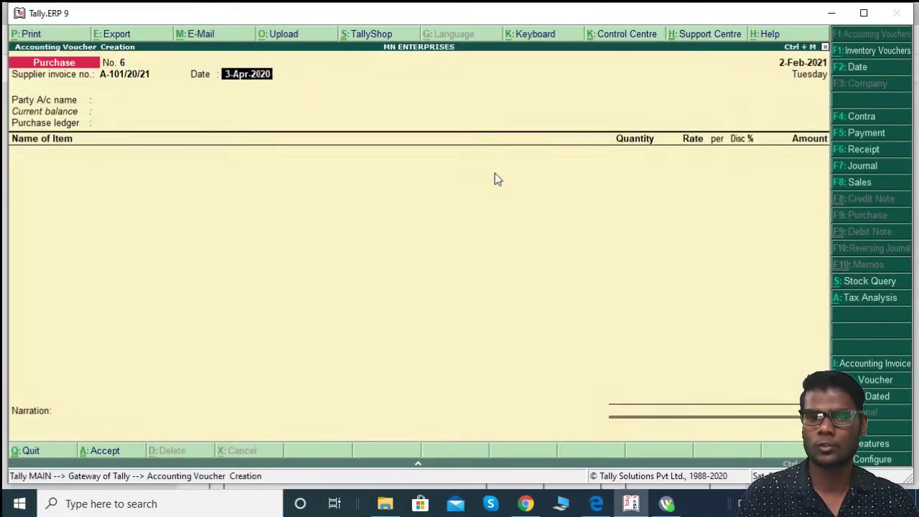
{"action": "type", "text": "2"}
{"action": "key", "text": "Return"}
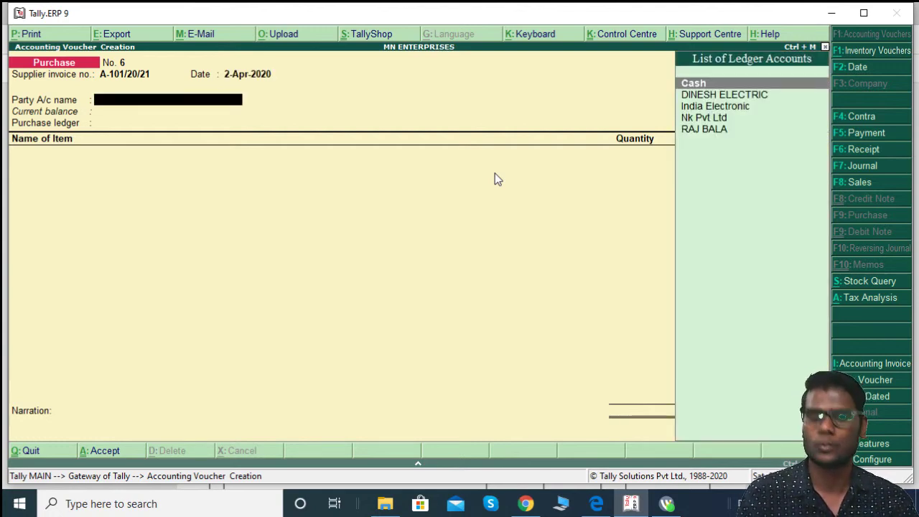
Step: Create supplier ledger ANKIT ASSOCIATE under Sundry Creditors with bill-by-bill tracking
{"action": "key", "text": "alt+c"}
{"action": "type", "text": "ANK"}
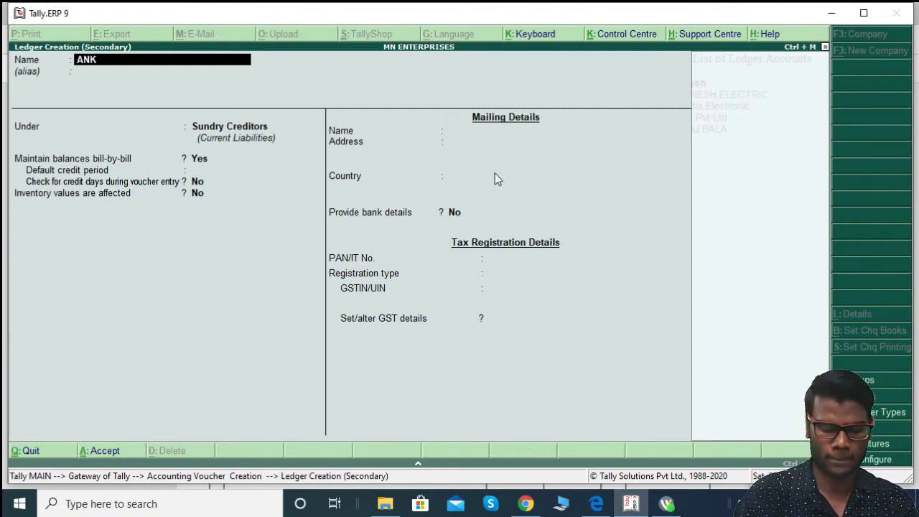
{"action": "type", "text": "IT ASSO"}
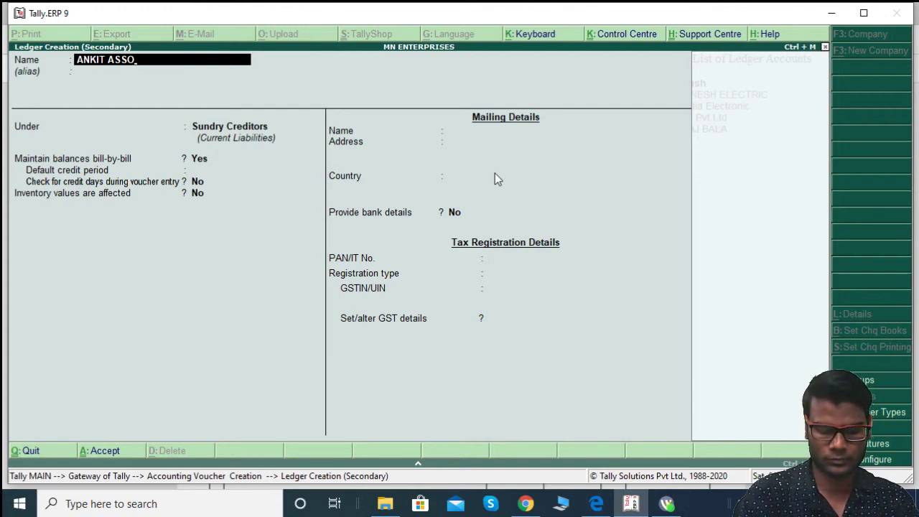
{"action": "type", "text": "CIATE"}
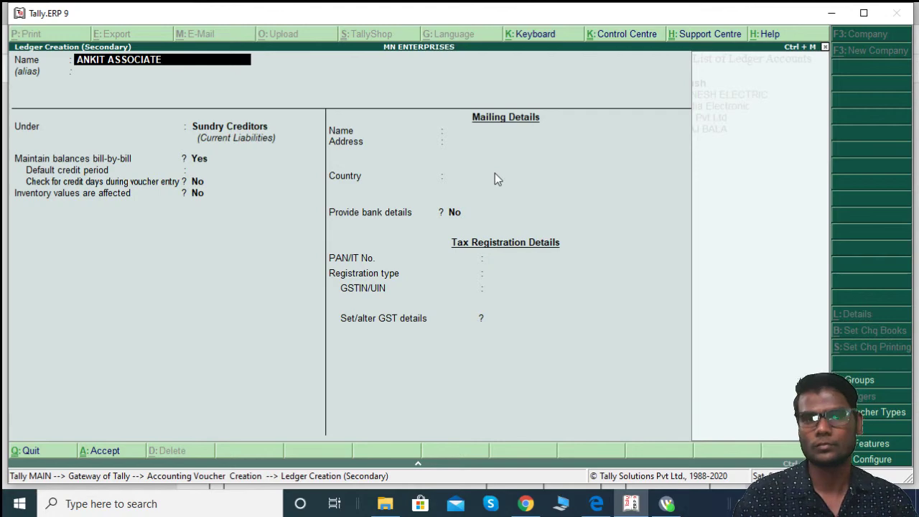
{"action": "key", "text": "Return"}
{"action": "key", "text": "Return"}
{"action": "key", "text": "alt+Tab"}
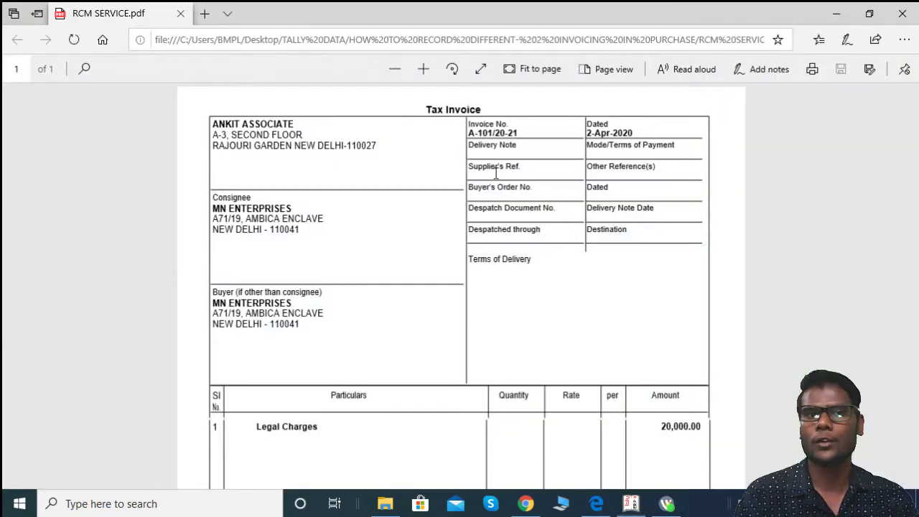
{"action": "key", "text": "alt+Tab"}
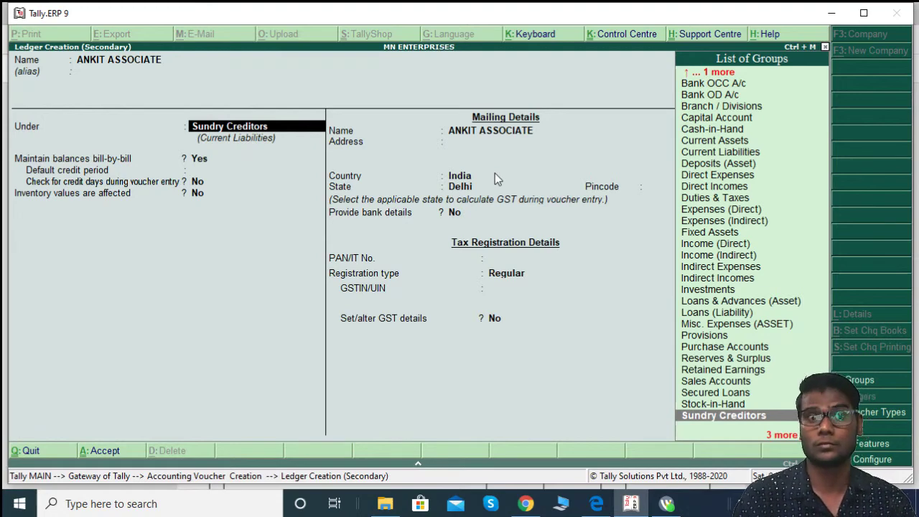
{"action": "key", "text": "Return"}
{"action": "key", "text": "Return"}
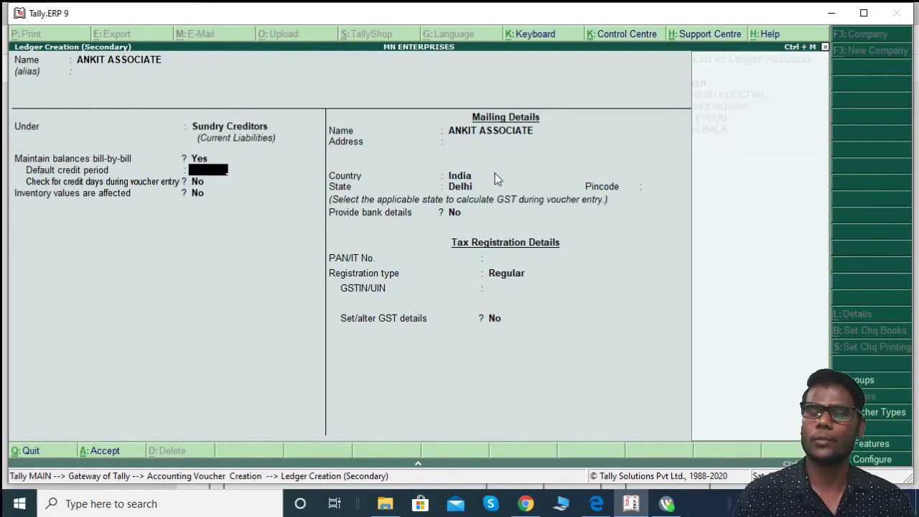
{"action": "key", "text": "Return"}
{"action": "key", "text": "Return"}
{"action": "key", "text": "alt+Tab"}
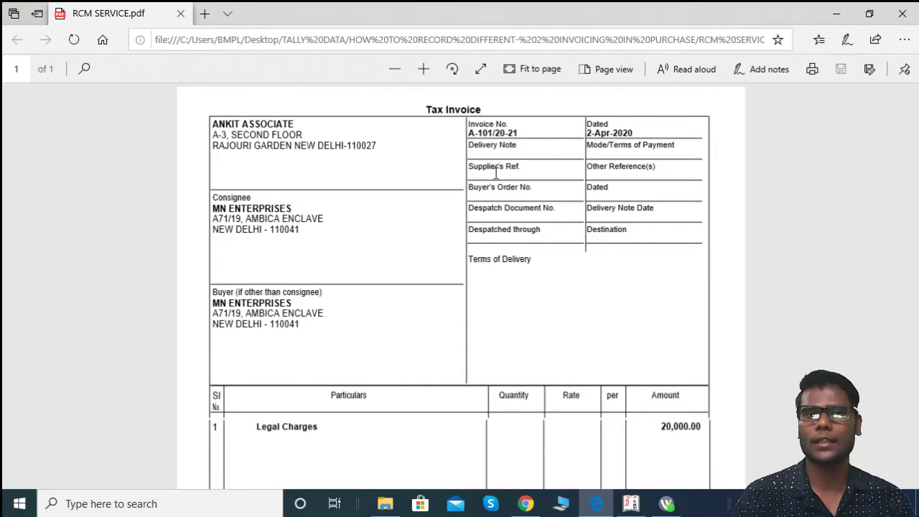
{"action": "key", "text": "alt+Tab"}
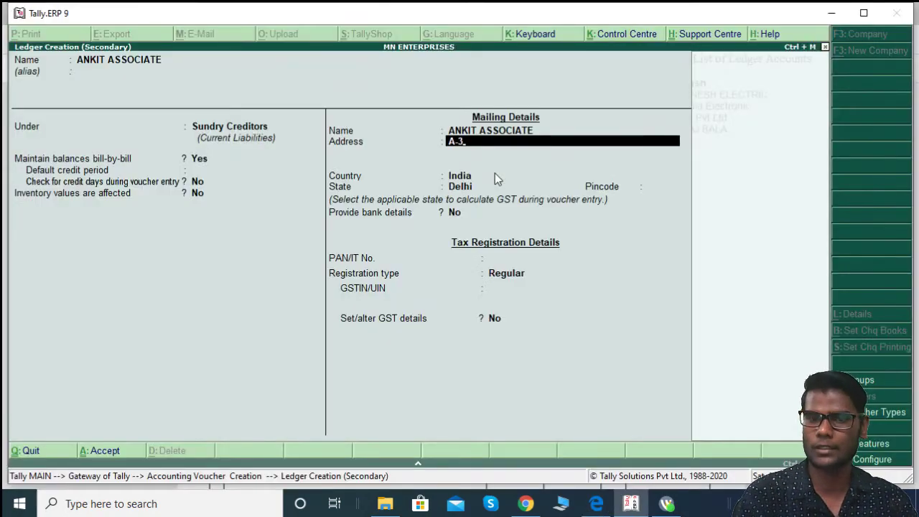
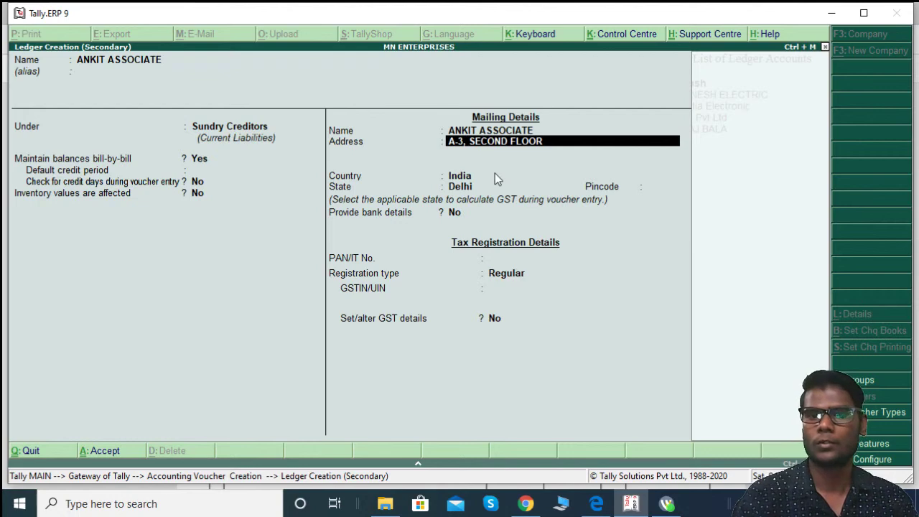
{"action": "key", "text": "Return"}
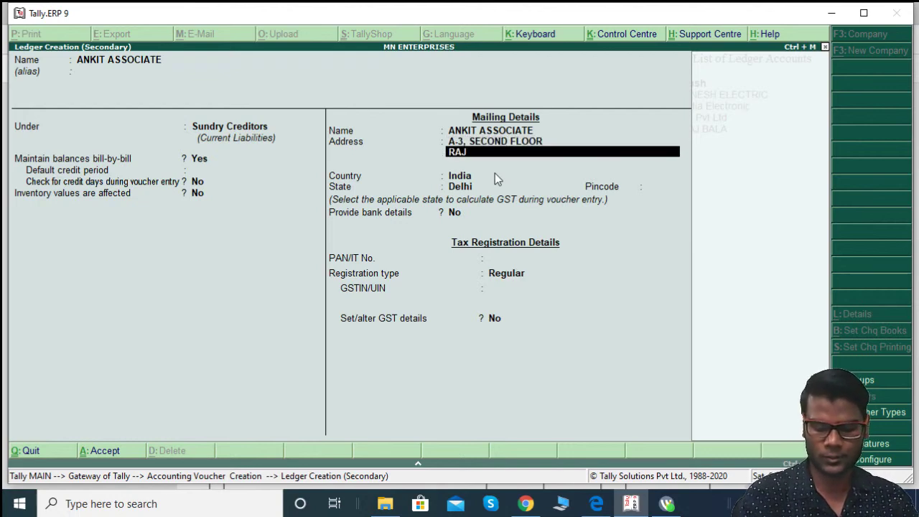
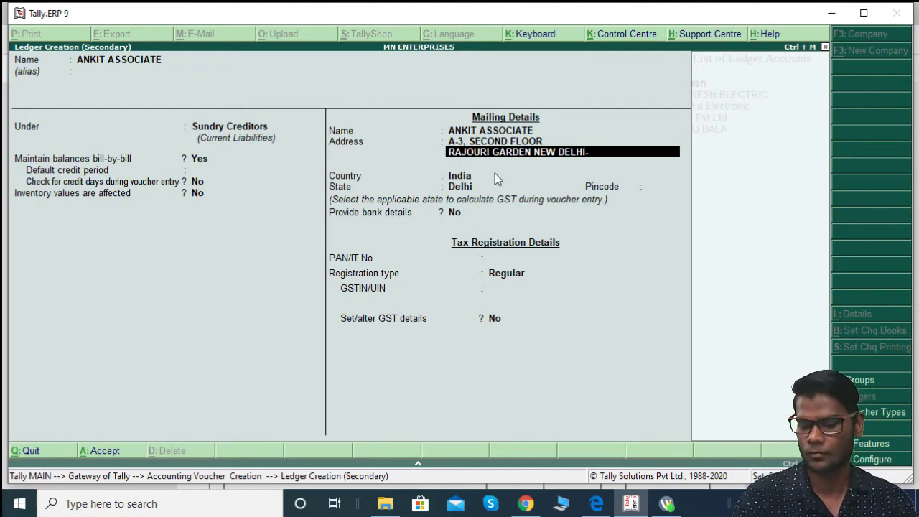
{"action": "key", "text": "Return"}
{"action": "key", "text": "Return"}
{"action": "key", "text": "Return"}
{"action": "key", "text": "Return"}
{"action": "key", "text": "Return"}
{"action": "key", "text": "Return"}
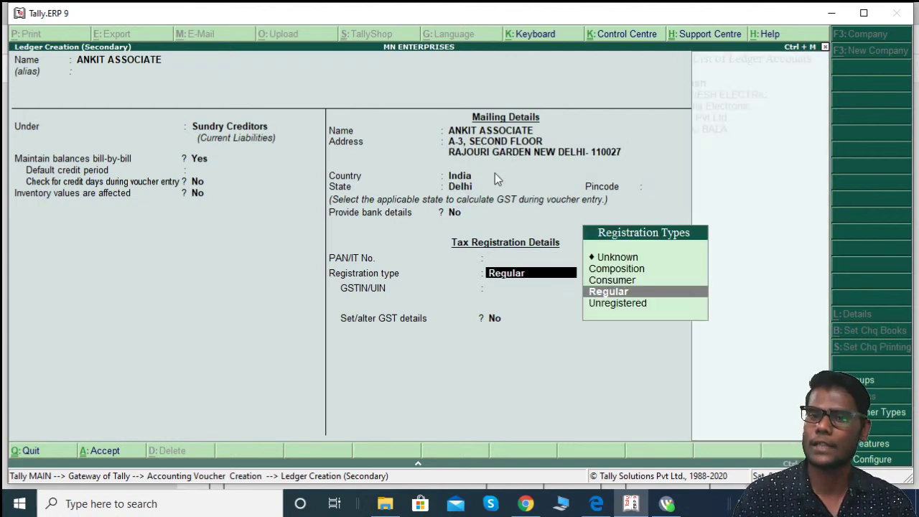
{"action": "key", "text": "Down"}
{"action": "key", "text": "Return"}
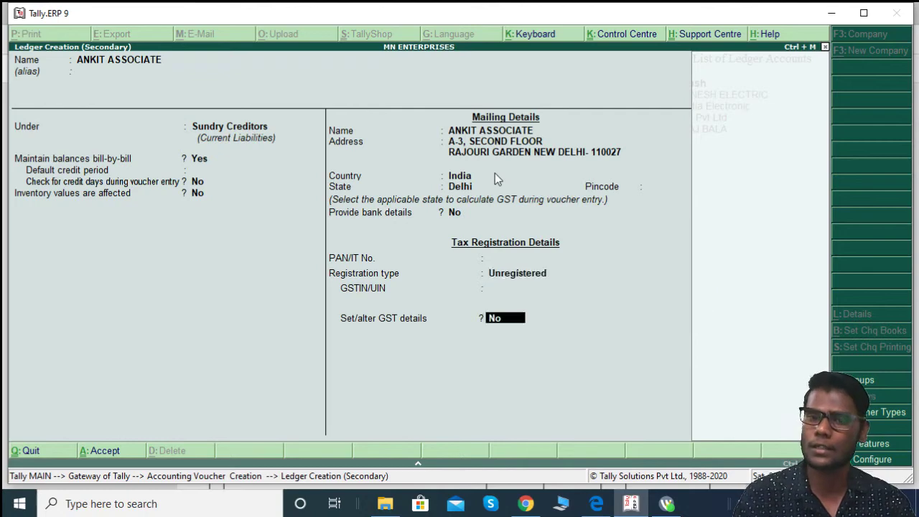
{"action": "key", "text": "Return"}
Step: Save the ANKIT ASSOCIATE ledger and close the party details
{"action": "key", "text": "Return"}
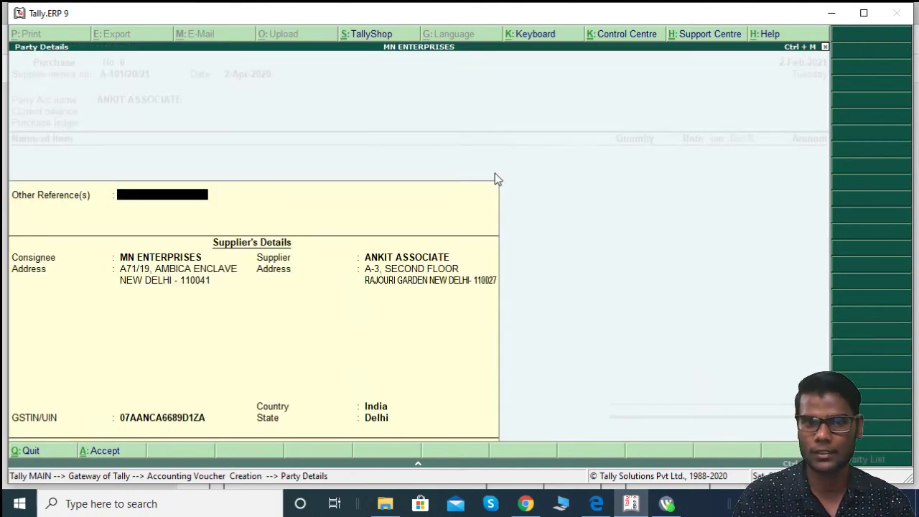
{"action": "key", "text": "Return"}
{"action": "key", "text": "Return"}
{"action": "key", "text": "Return"}
{"action": "key", "text": "Return"}
{"action": "key", "text": "Return"}
{"action": "key", "text": "Return"}
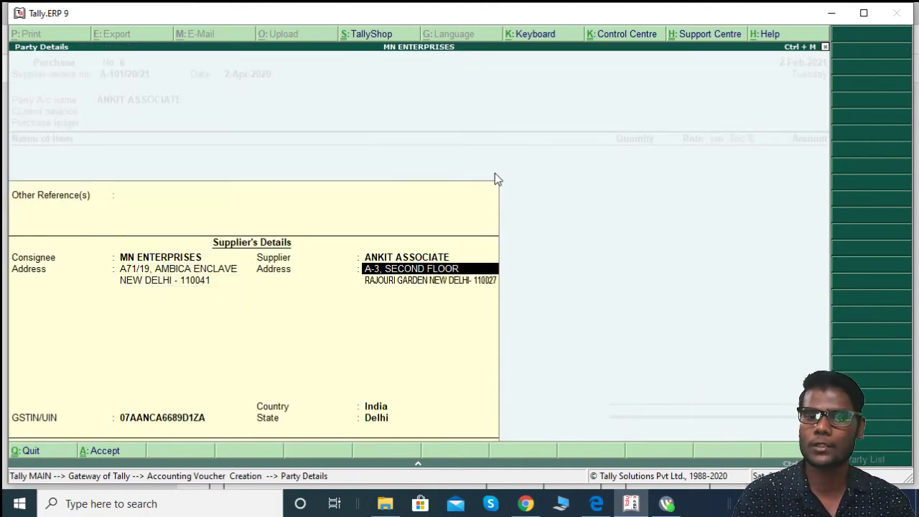
{"action": "key", "text": "Return"}
{"action": "key", "text": "Return"}
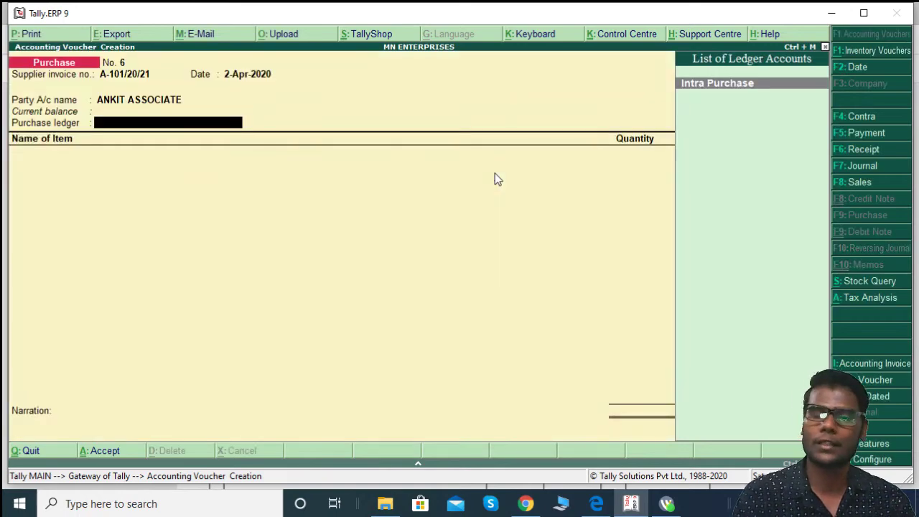
{"action": "key", "text": "alt+Tab"}
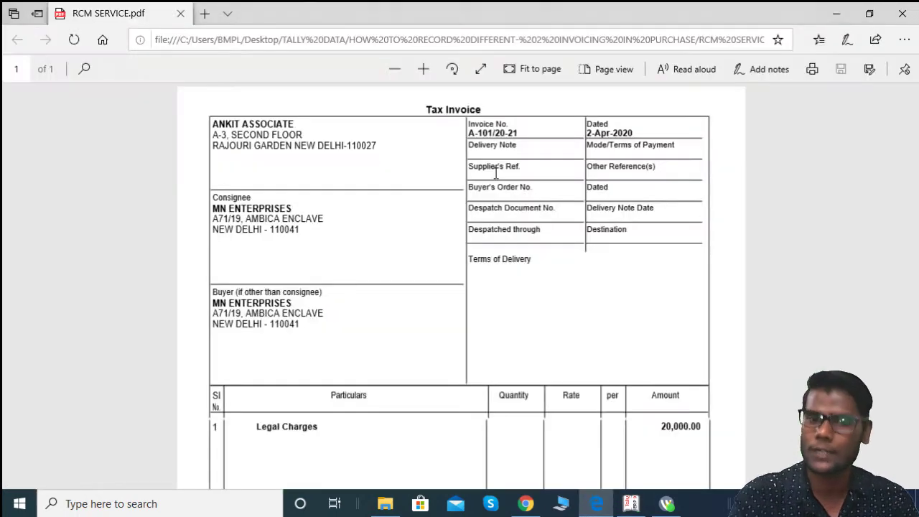
{"action": "scroll", "coordinate": [554, 344], "scroll_direction": "down", "scroll_amount": 3}
{"action": "key", "text": "alt+Tab"}
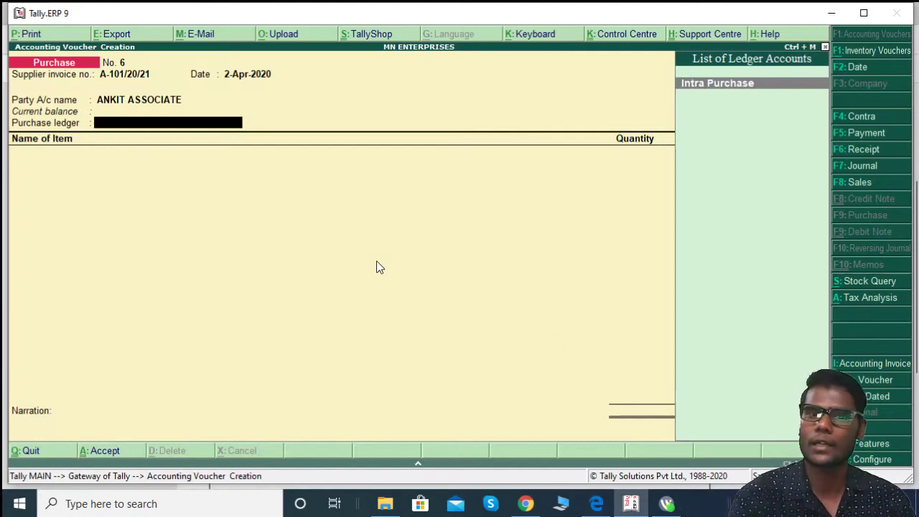
Step: Switch the voucher to accounting invoice mode and start a new ledger named LEGAL CHARGES
{"action": "key", "text": "ctrl+i"}
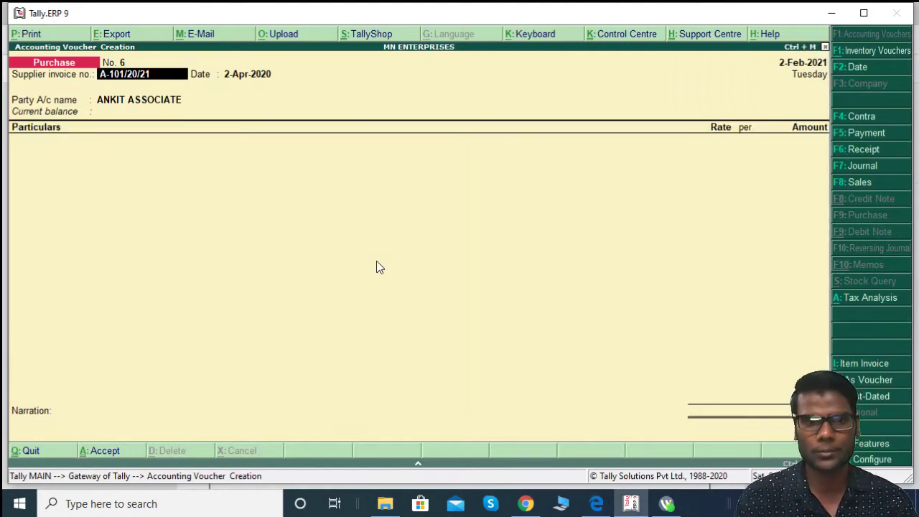
{"action": "key", "text": "Return"}
{"action": "key", "text": "Return"}
{"action": "key", "text": "Return"}
{"action": "key", "text": "Return"}
{"action": "key", "text": "Return"}
{"action": "key", "text": "Return"}
{"action": "key", "text": "Return"}
{"action": "key", "text": "Return"}
{"action": "key", "text": "Return"}
{"action": "key", "text": "Return"}
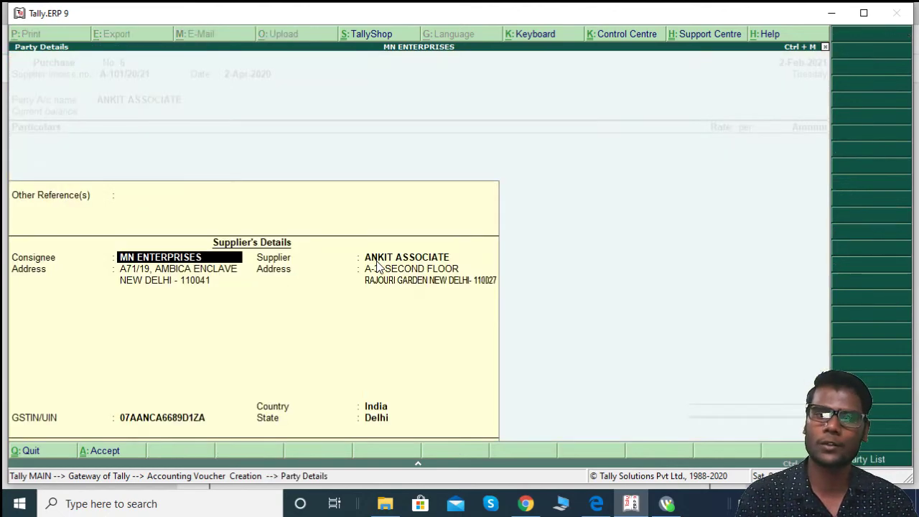
{"action": "key", "text": "Return"}
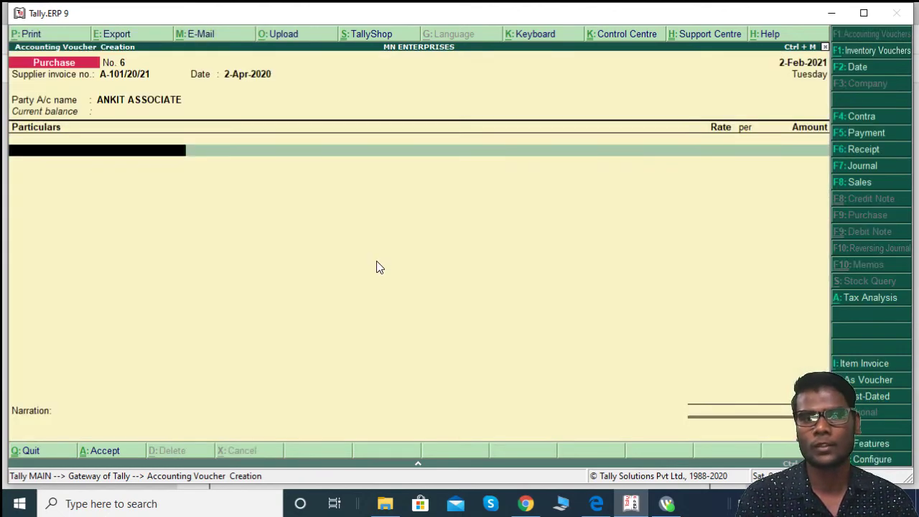
{"action": "key", "text": "alt+Tab"}
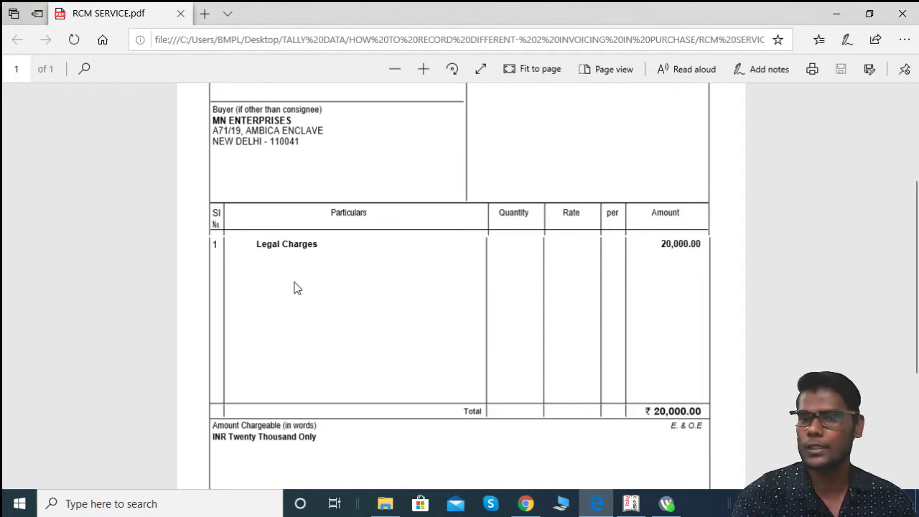
{"action": "key", "text": "alt+Tab"}
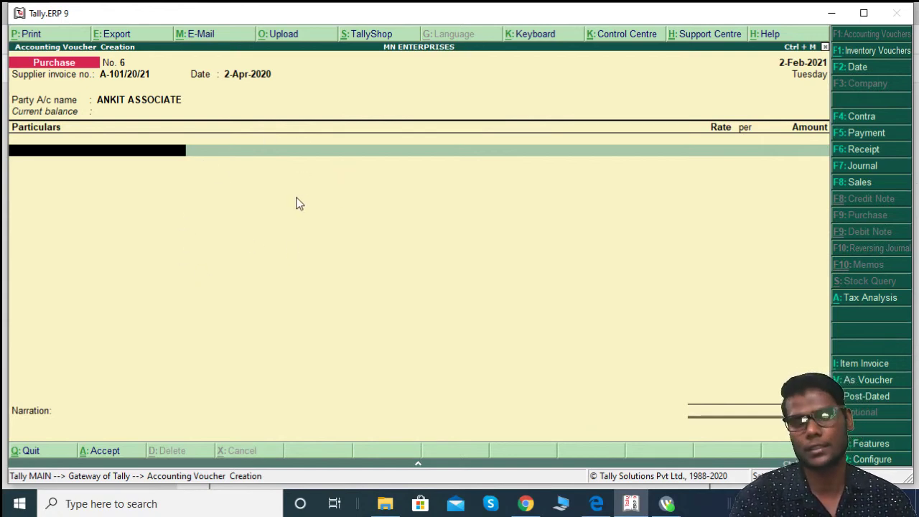
{"action": "key", "text": "alt+c"}
{"action": "type", "text": "LEGAL "}
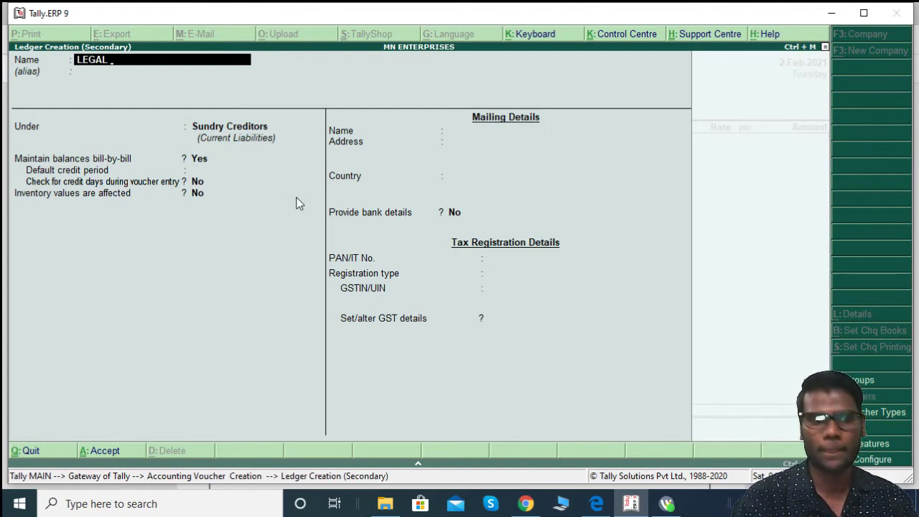
{"action": "type", "text": "CHARGES"}
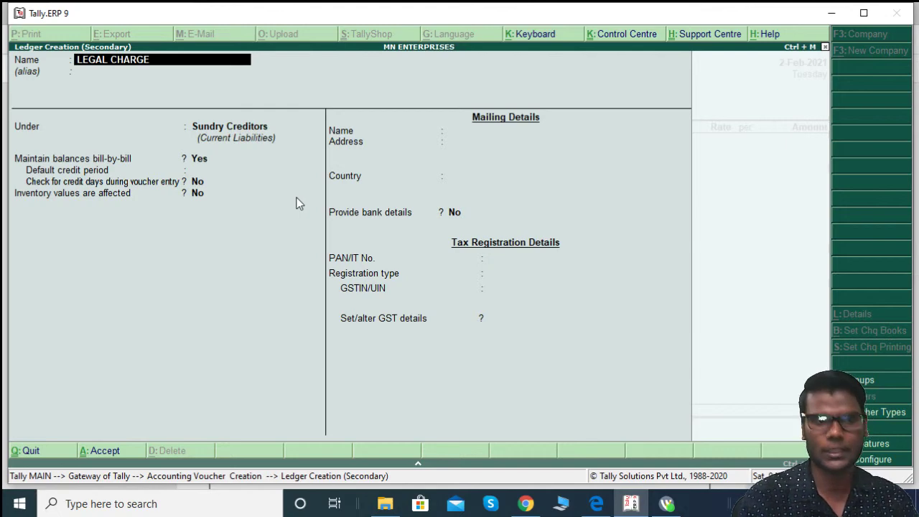
Step: Place LEGAL CHARGES under Indirect Expenses, keep GST applicable, and choose to set GST details
{"action": "key", "text": "Return"}
{"action": "key", "text": "Return"}
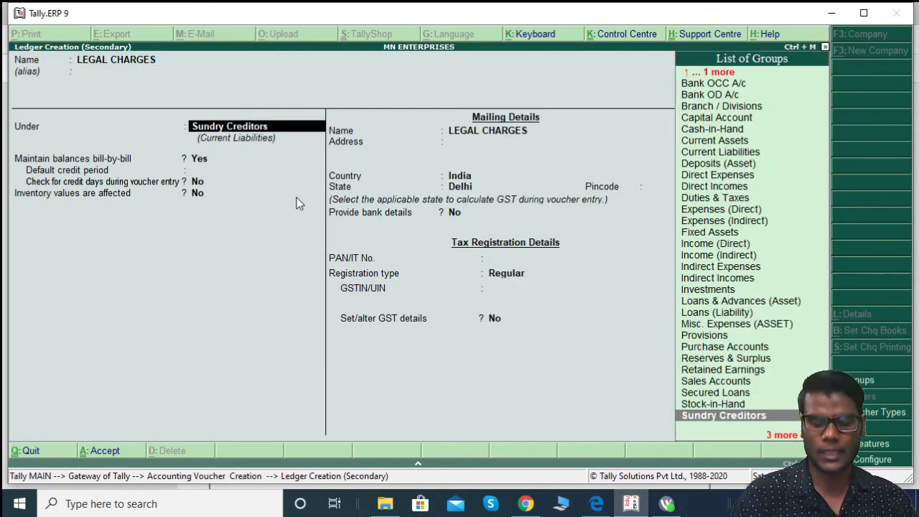
{"action": "type", "text": "IN"}
{"action": "key", "text": "Down"}
{"action": "key", "text": "Down"}
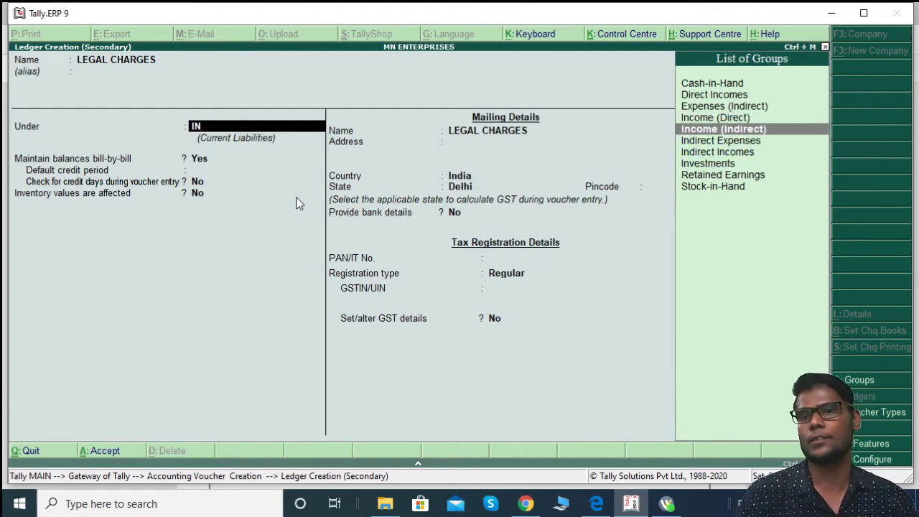
{"action": "key", "text": "Return"}
{"action": "key", "text": "Return"}
{"action": "key", "text": "Return"}
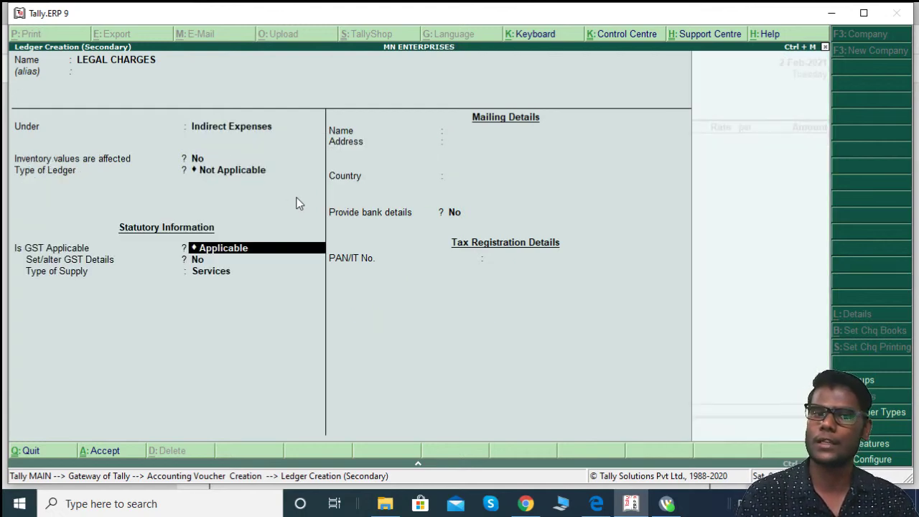
{"action": "key", "text": "Return"}
{"action": "type", "text": "y"}
Step: Enter HSN/SAC code 957125 in the LEGAL CHARGES GST details
{"action": "key", "text": "Return"}
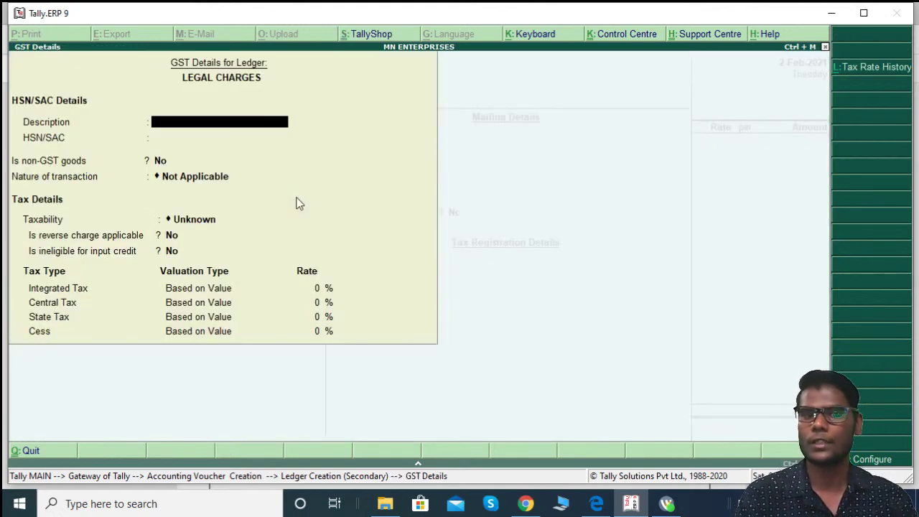
{"action": "key", "text": "Return"}
{"action": "key", "text": "alt+Tab"}
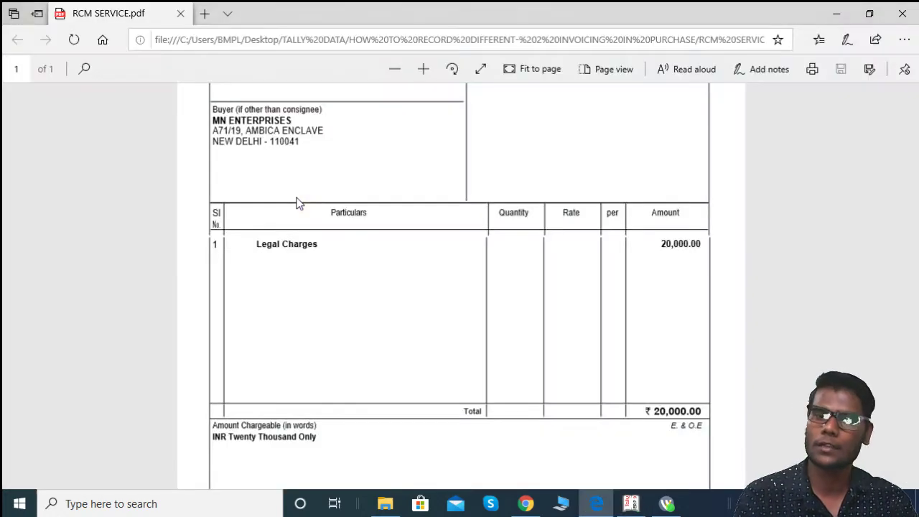
{"action": "scroll", "coordinate": [298, 203], "scroll_direction": "down", "scroll_amount": 3}
{"action": "scroll", "coordinate": [308, 209], "scroll_direction": "up", "scroll_amount": 5}
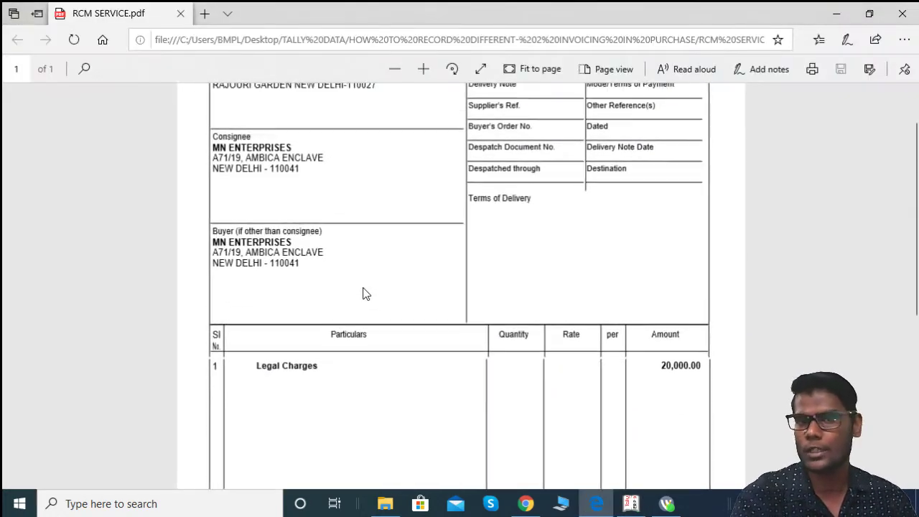
{"action": "key", "text": "alt+Tab"}
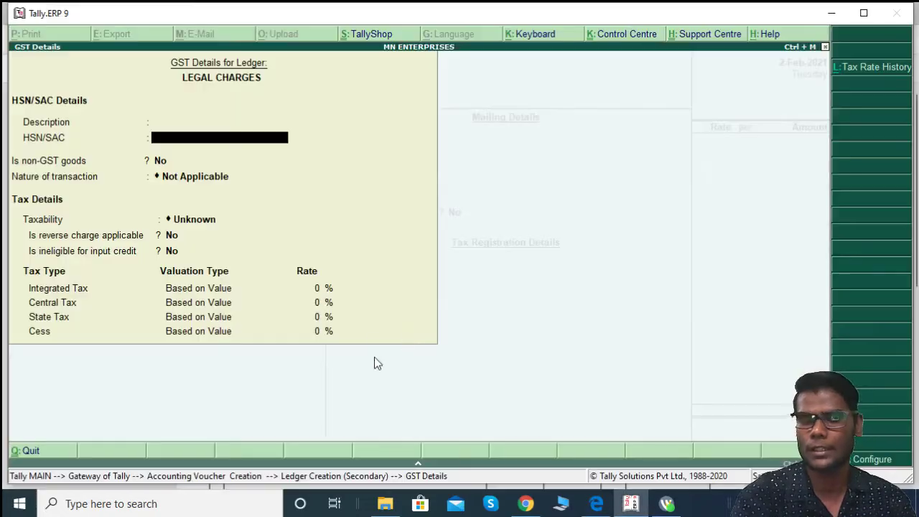
{"action": "key", "text": "alt+Tab"}
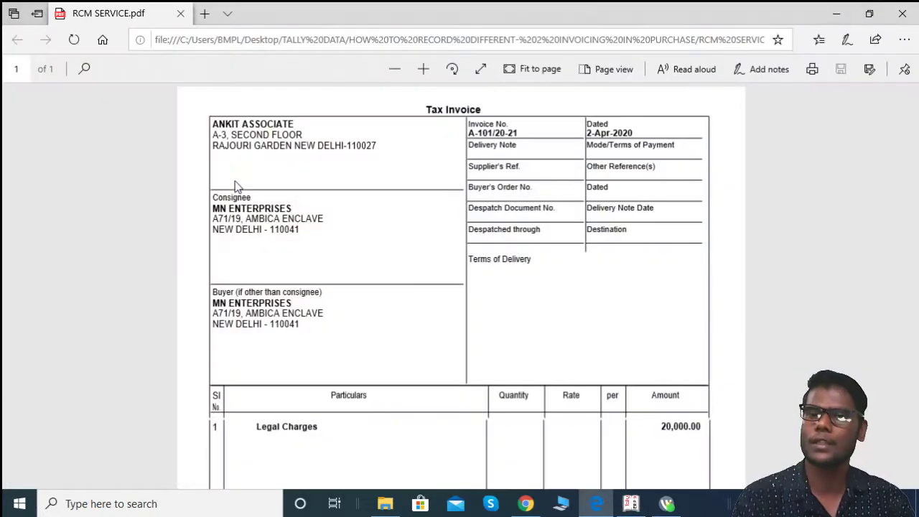
{"action": "scroll", "coordinate": [439, 347], "scroll_direction": "down", "scroll_amount": 3}
{"action": "scroll", "coordinate": [440, 345], "scroll_direction": "up", "scroll_amount": 3}
{"action": "key", "text": "alt+Tab"}
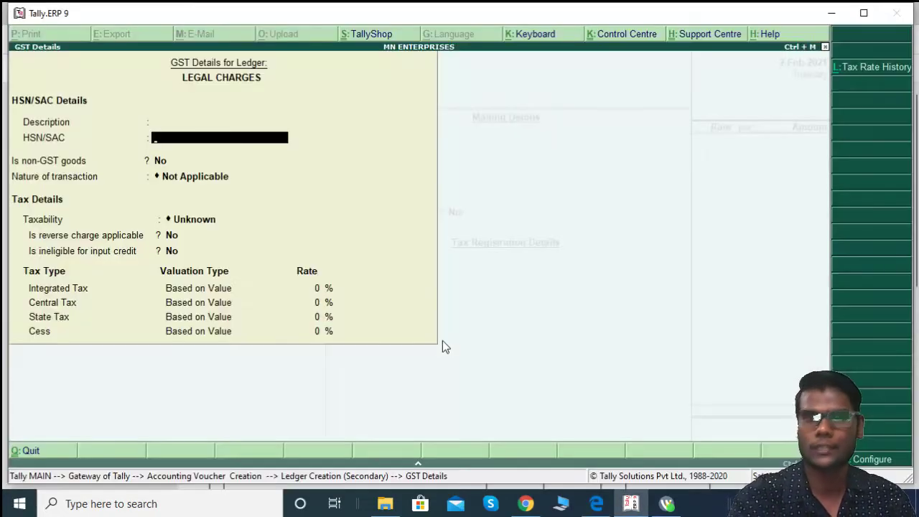
{"action": "type", "text": "95"}
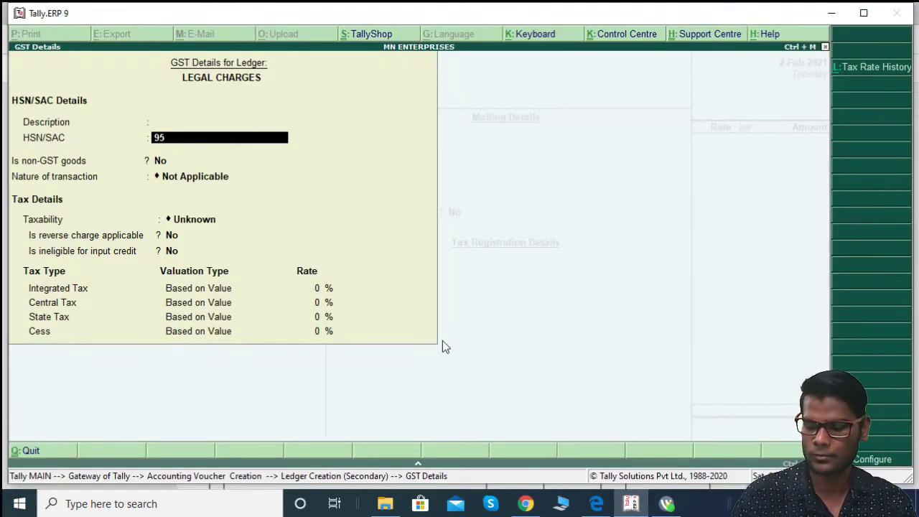
{"action": "type", "text": "7125"}
{"action": "key", "text": "Return"}
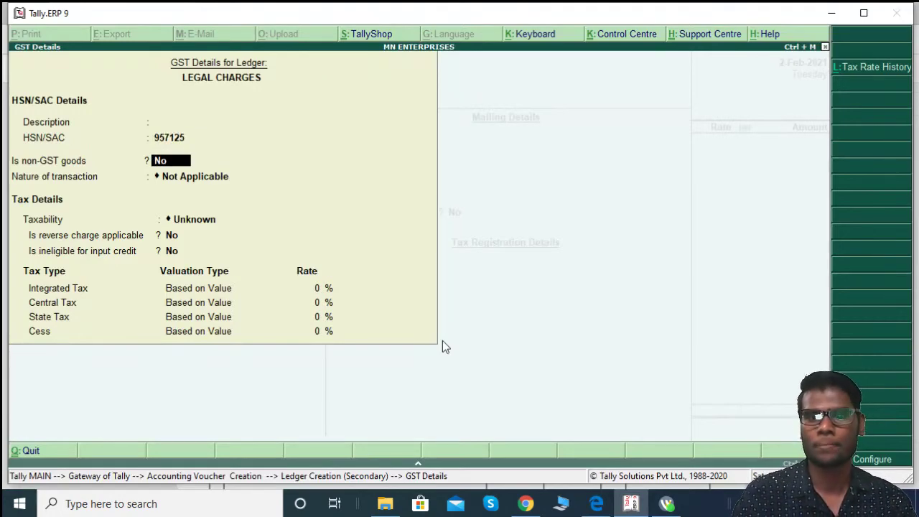
Step: Set nature Purchase Taxable, reverse charge Yes, 18% integrated tax, and Services supply
{"action": "key", "text": "Return"}
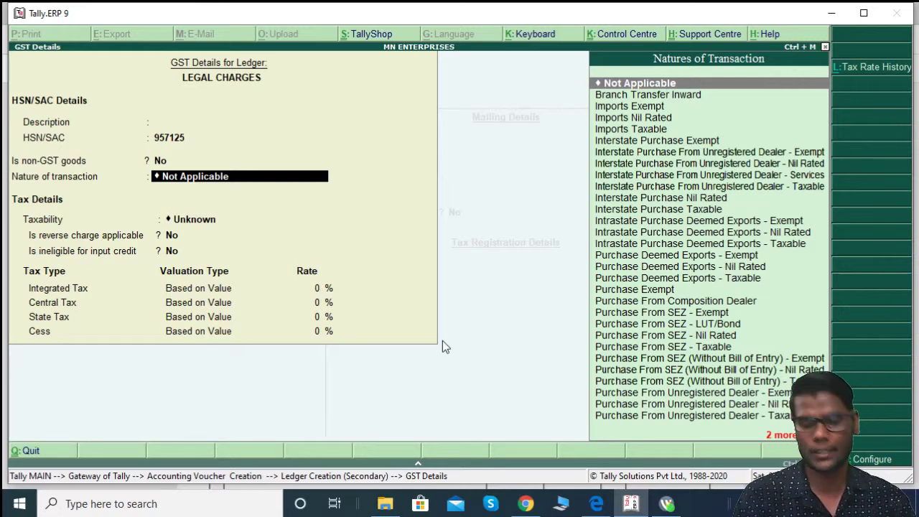
{"action": "type", "text": "PURC"}
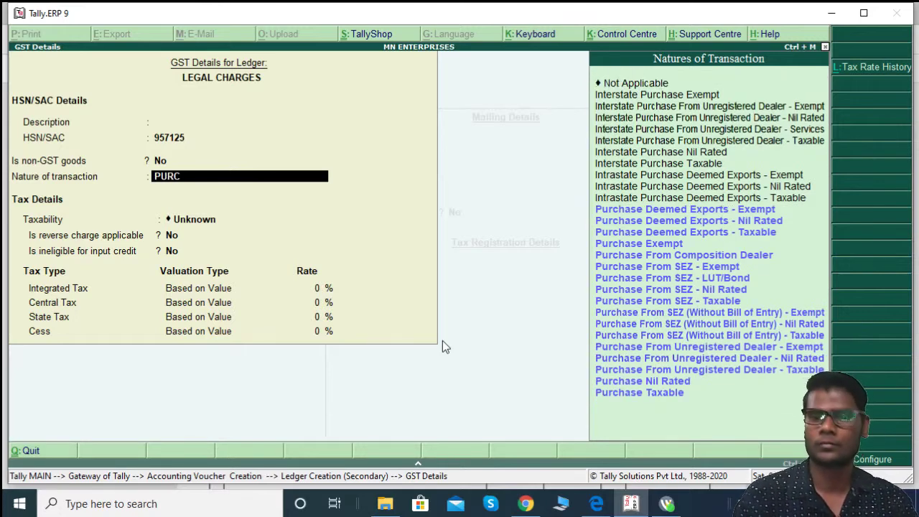
{"action": "key", "text": "Down"}
{"action": "key", "text": "Down"}
{"action": "key", "text": "Down"}
{"action": "key", "text": "Down"}
{"action": "key", "text": "Down"}
{"action": "key", "text": "Down"}
{"action": "key", "text": "Down"}
{"action": "key", "text": "Down"}
{"action": "key", "text": "Down"}
{"action": "key", "text": "Down"}
{"action": "key", "text": "Down"}
{"action": "key", "text": "Down"}
{"action": "key", "text": "Down"}
{"action": "key", "text": "Down"}
{"action": "key", "text": "Down"}
{"action": "key", "text": "Down"}
{"action": "key", "text": "Down"}
{"action": "key", "text": "Return"}
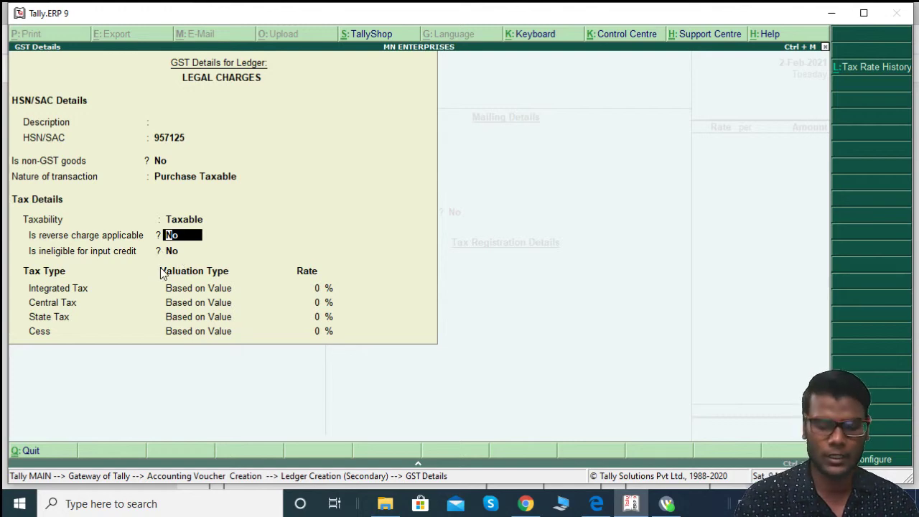
{"action": "type", "text": "y"}
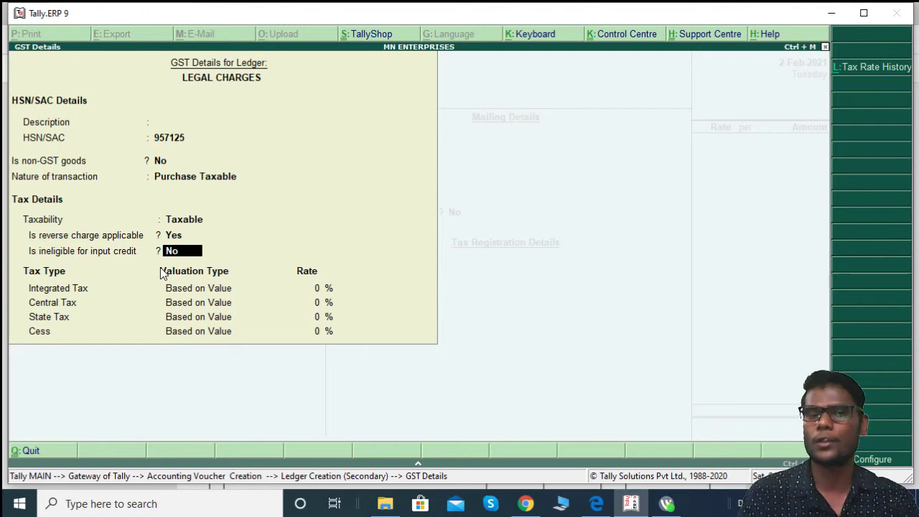
{"action": "key", "text": "Return"}
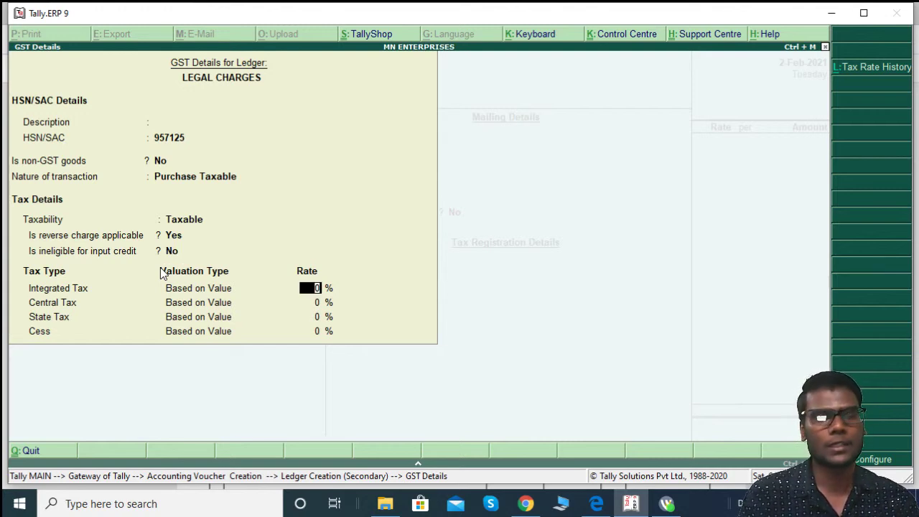
{"action": "type", "text": "18"}
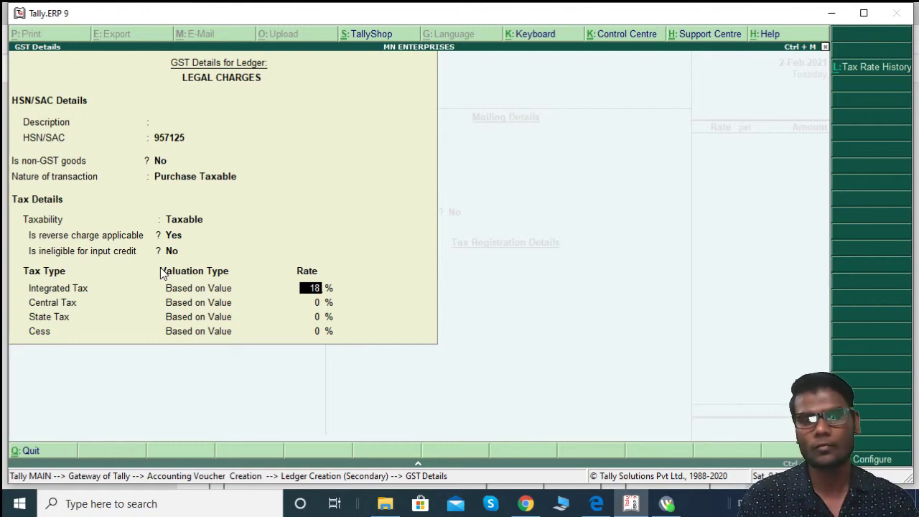
{"action": "key", "text": "Return"}
{"action": "key", "text": "Return"}
{"action": "key", "text": "Return"}
{"action": "key", "text": "Return"}
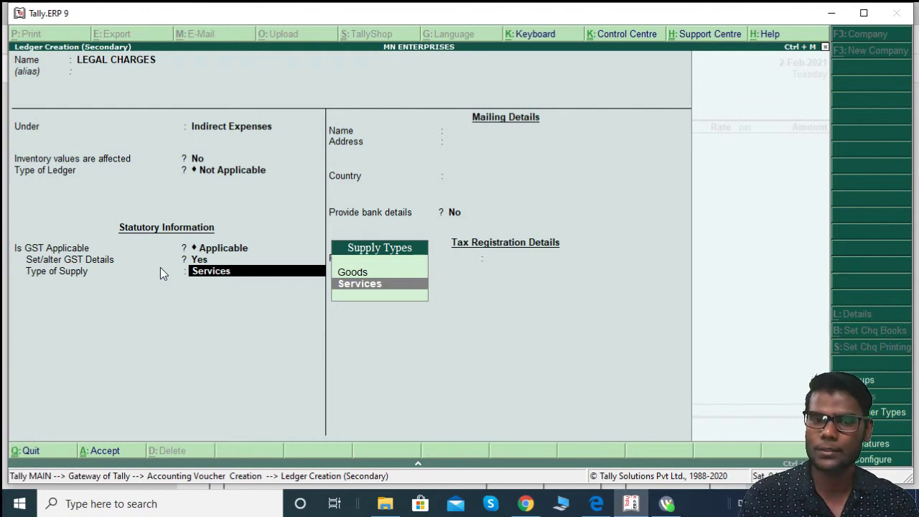
{"action": "key", "text": "Return"}
{"action": "key", "text": "Return"}
{"action": "key", "text": "Return"}
{"action": "key", "text": "Return"}
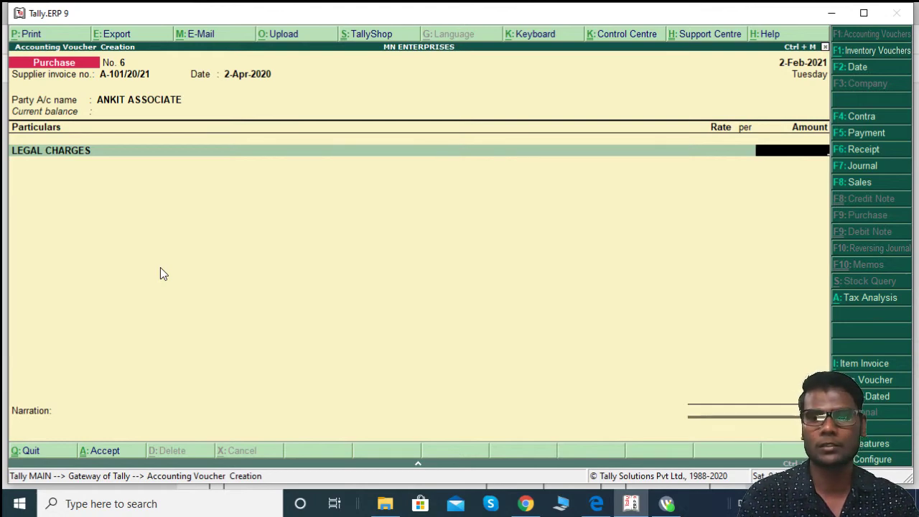
Step: Enter 20,000 for LEGAL CHARGES, classified as Purchase From Unregistered Dealer - Taxable, and view tax analysis
{"action": "key", "text": "alt+Tab"}
{"action": "key", "text": "alt+Tab"}
{"action": "type", "text": "20,000"}
{"action": "key", "text": "Return"}
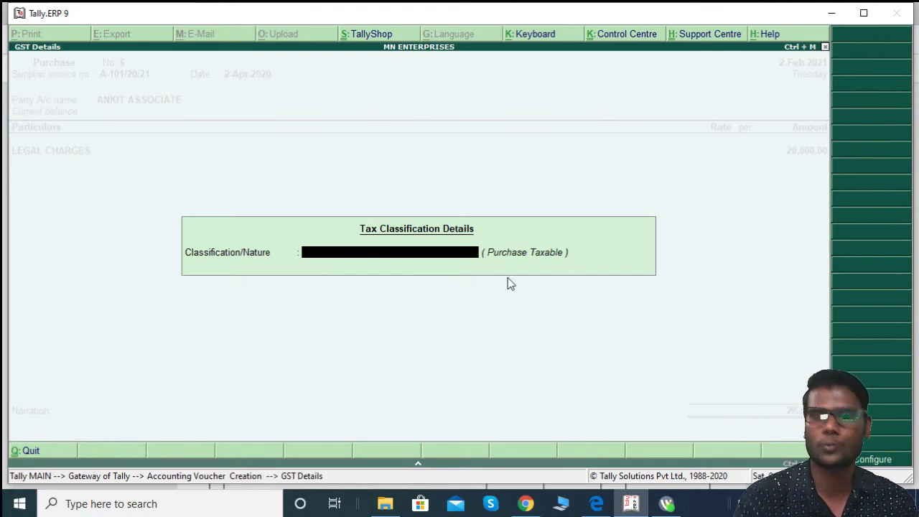
{"action": "key", "text": "space"}
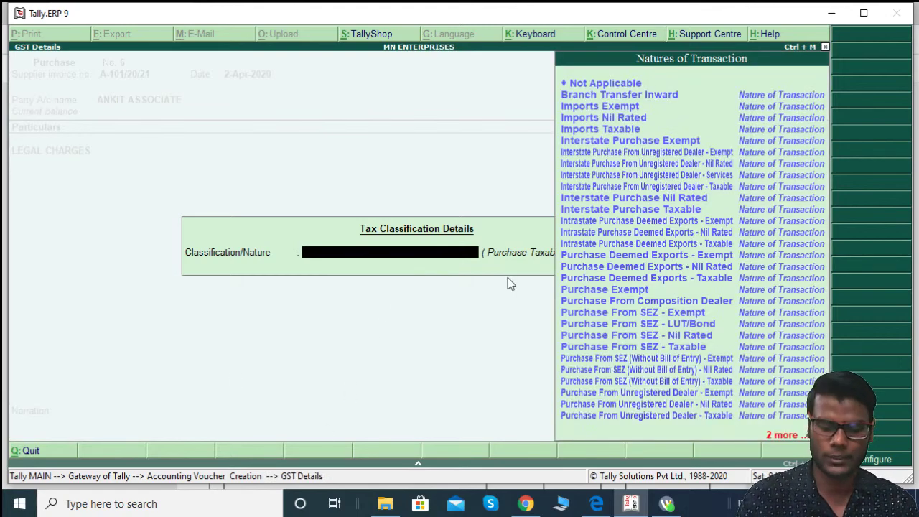
{"action": "type", "text": "PURC"}
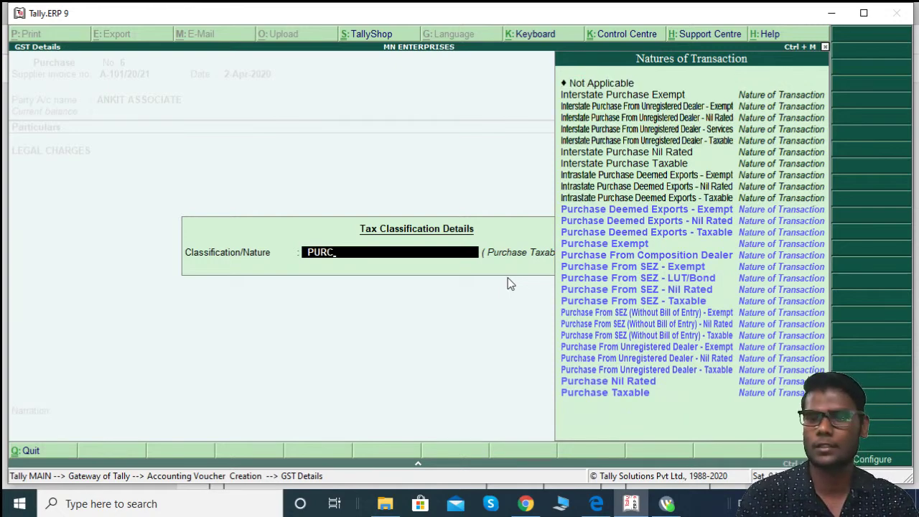
{"action": "key", "text": "Down"}
{"action": "key", "text": "Down"}
{"action": "key", "text": "Down"}
{"action": "key", "text": "Down"}
{"action": "key", "text": "Down"}
{"action": "key", "text": "Down"}
{"action": "key", "text": "Down"}
{"action": "key", "text": "Down"}
{"action": "key", "text": "Down"}
{"action": "key", "text": "Down"}
{"action": "key", "text": "Down"}
{"action": "key", "text": "Down"}
{"action": "key", "text": "Down"}
{"action": "key", "text": "Down"}
{"action": "key", "text": "Down"}
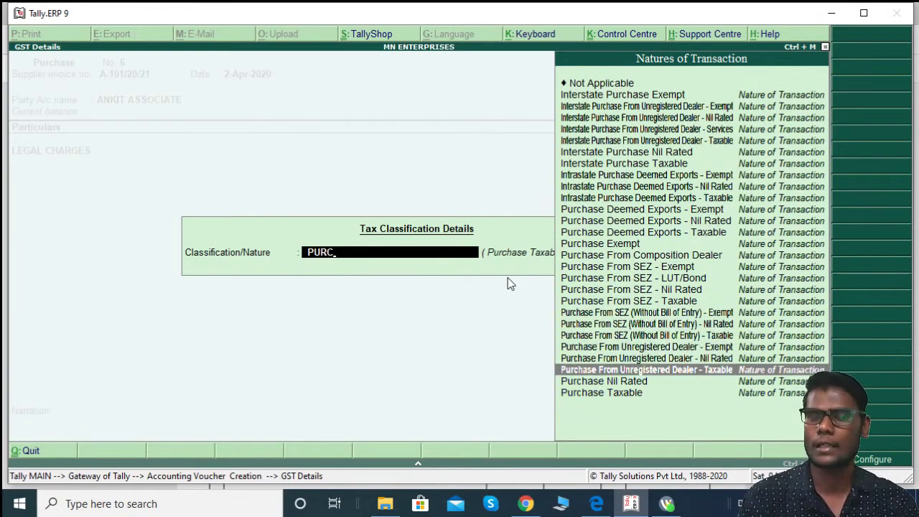
{"action": "key", "text": "Return"}
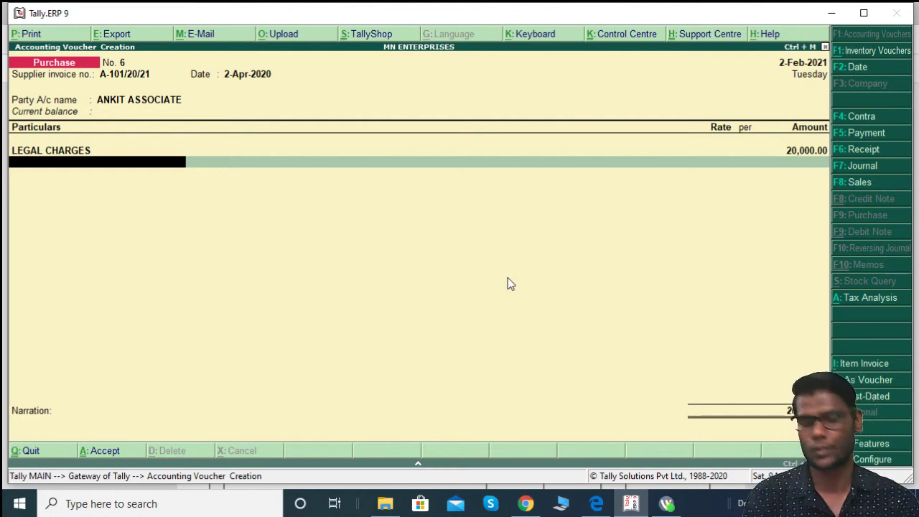
{"action": "key", "text": "alt+a"}
{"action": "key", "text": "alt+F1"}
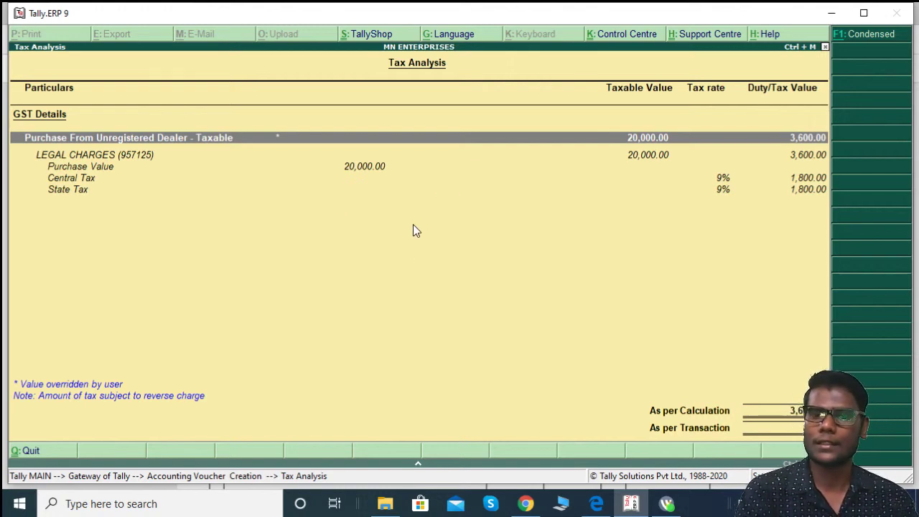
{"action": "key", "text": "Escape"}
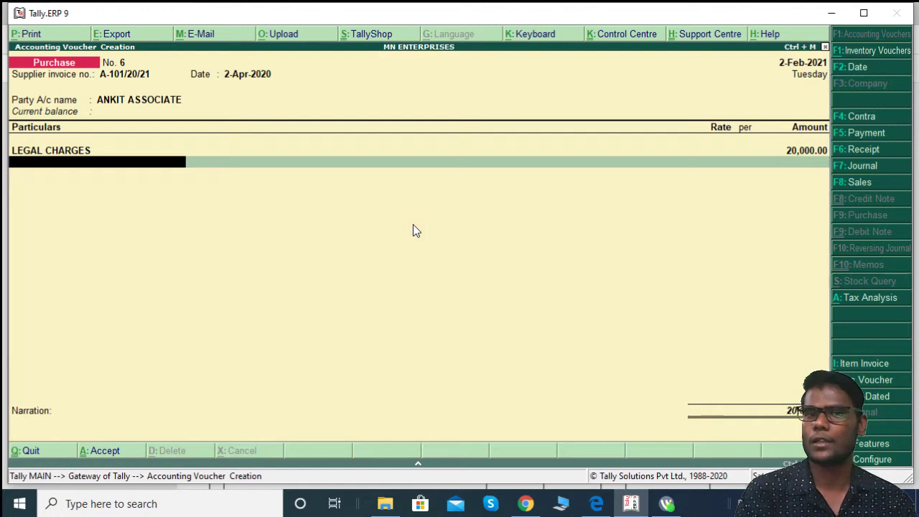
Step: Add an Input Cgst@9% line, then replace it with End of List to complete voucher No. 6
{"action": "type", "text": "C"}
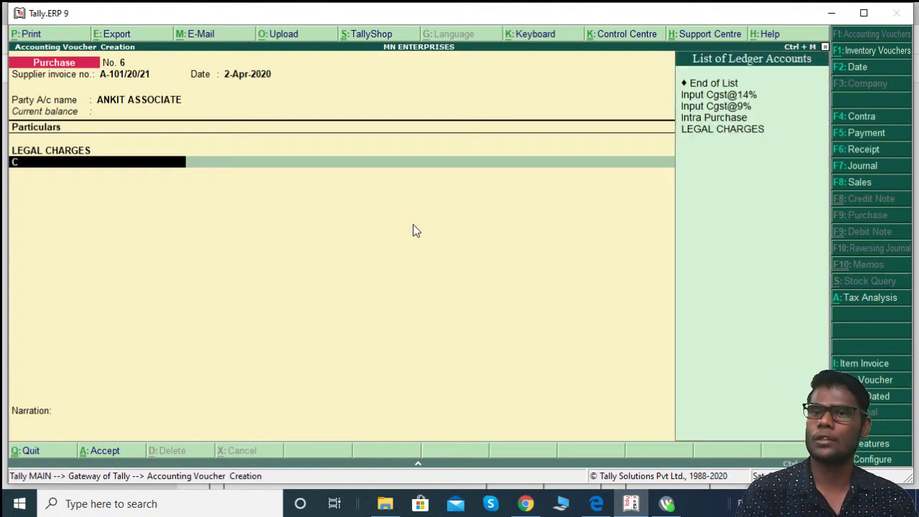
{"action": "key", "text": "Down"}
{"action": "key", "text": "Down"}
{"action": "key", "text": "Return"}
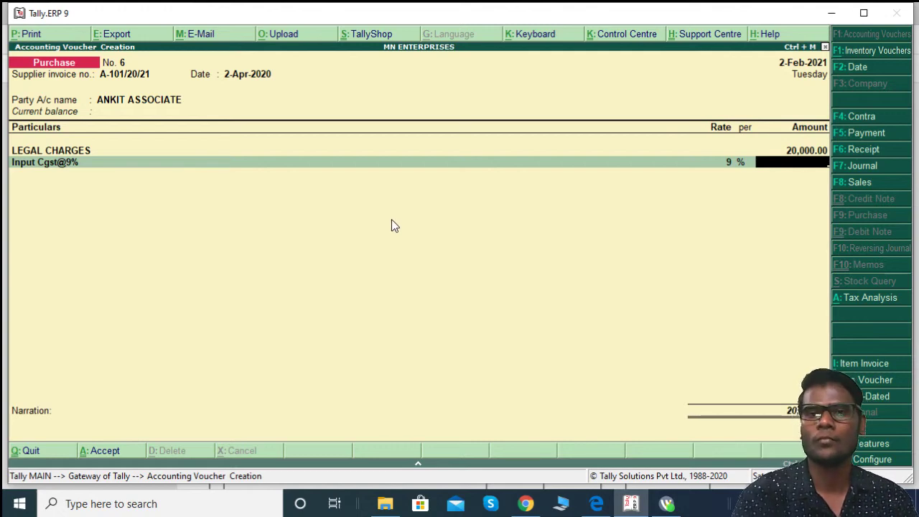
{"action": "left_click", "coordinate": [6, 163]}
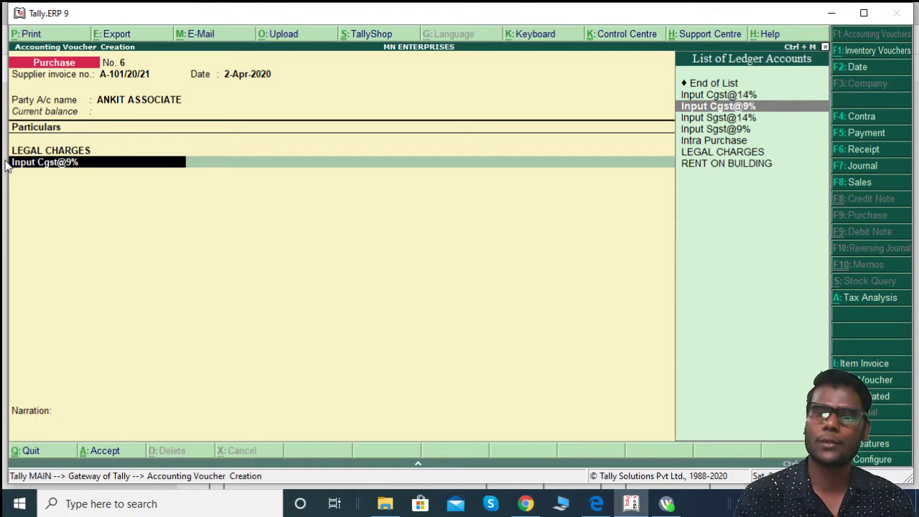
{"action": "key", "text": "alt+Tab"}
{"action": "scroll", "coordinate": [216, 208], "scroll_direction": "down", "scroll_amount": 3}
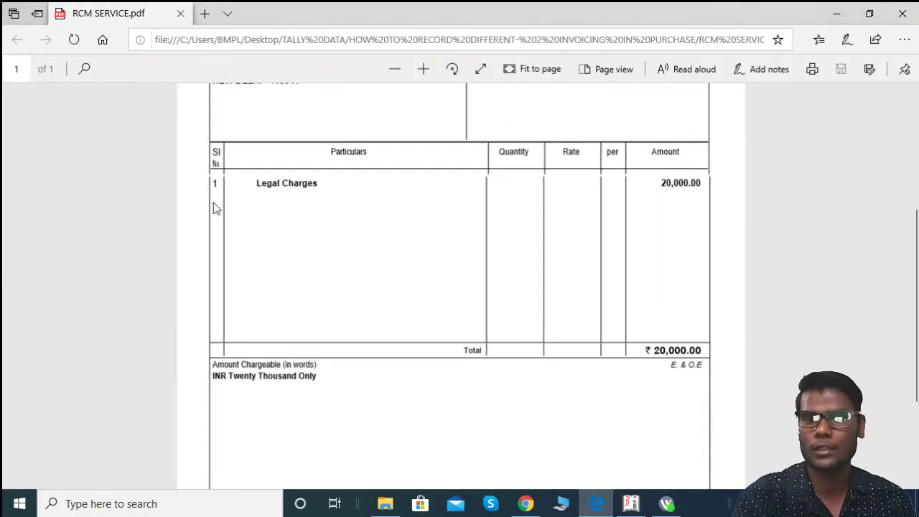
{"action": "key", "text": "alt+Tab"}
{"action": "key", "text": "Up"}
{"action": "key", "text": "Up"}
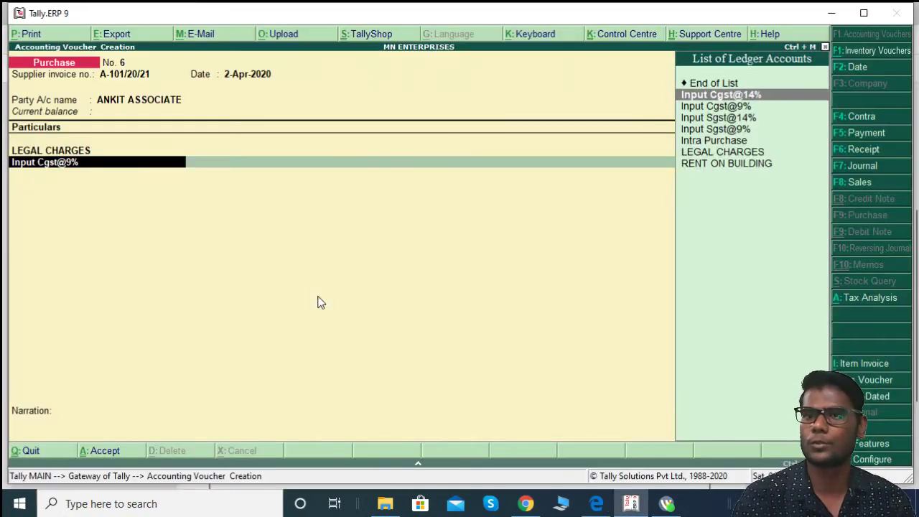
{"action": "key", "text": "Return"}
{"action": "key", "text": "Return"}
{"action": "key", "text": "Return"}
{"action": "key", "text": "Return"}
{"action": "key", "text": "Return"}
{"action": "key", "text": "Return"}
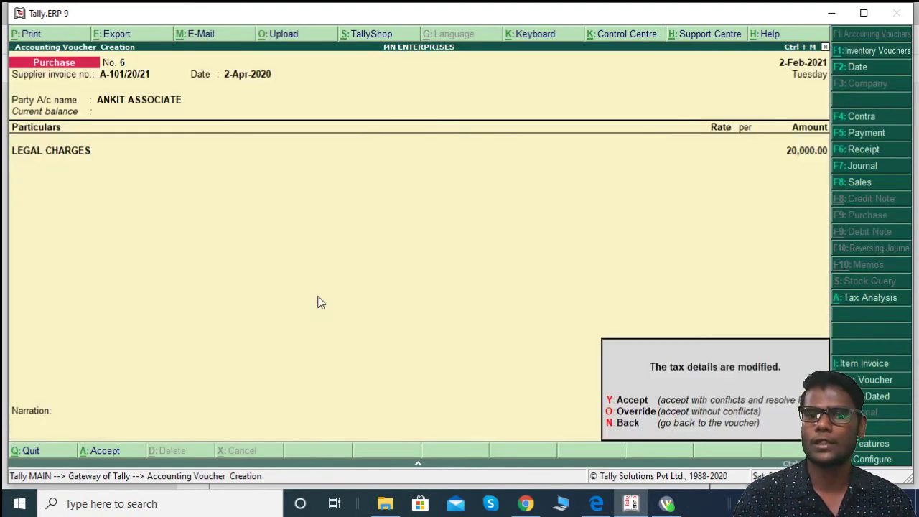
Step: Save the modified voucher and return to the Gateway of Tally
{"action": "key", "text": "y"}
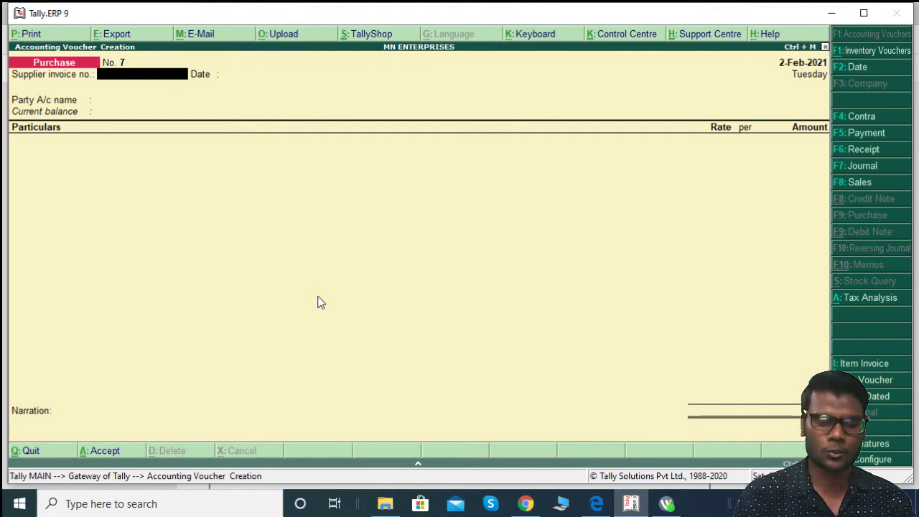
{"action": "key", "text": "Escape"}
{"action": "key", "text": "Return"}
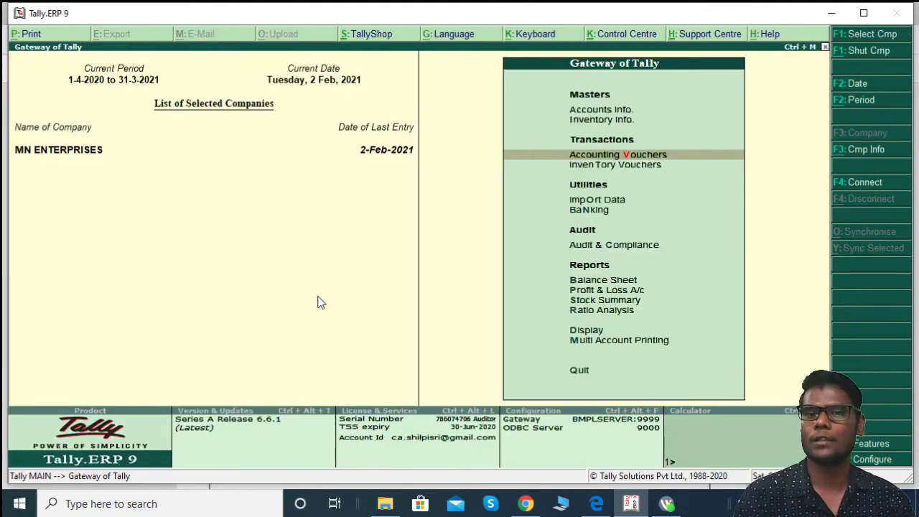
Step: Open the GSTR-2 report with the period starting 1-4-2020
{"action": "key", "text": "Down"}
{"action": "key", "text": "Down"}
{"action": "key", "text": "Down"}
{"action": "key", "text": "Down"}
{"action": "key", "text": "Down"}
{"action": "key", "text": "Down"}
{"action": "key", "text": "Down"}
{"action": "key", "text": "Down"}
{"action": "key", "text": "Down"}
{"action": "key", "text": "Down"}
{"action": "key", "text": "Down"}
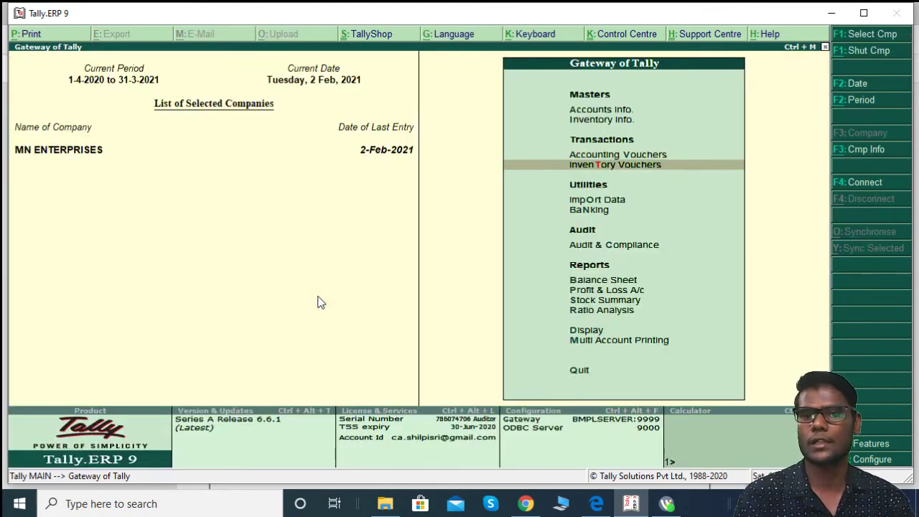
{"action": "key", "text": "Up"}
{"action": "key", "text": "Up"}
{"action": "key", "text": "Return"}
{"action": "key", "text": "Down"}
{"action": "key", "text": "Down"}
{"action": "key", "text": "Down"}
{"action": "key", "text": "Down"}
{"action": "key", "text": "Down"}
{"action": "key", "text": "Down"}
{"action": "key", "text": "Return"}
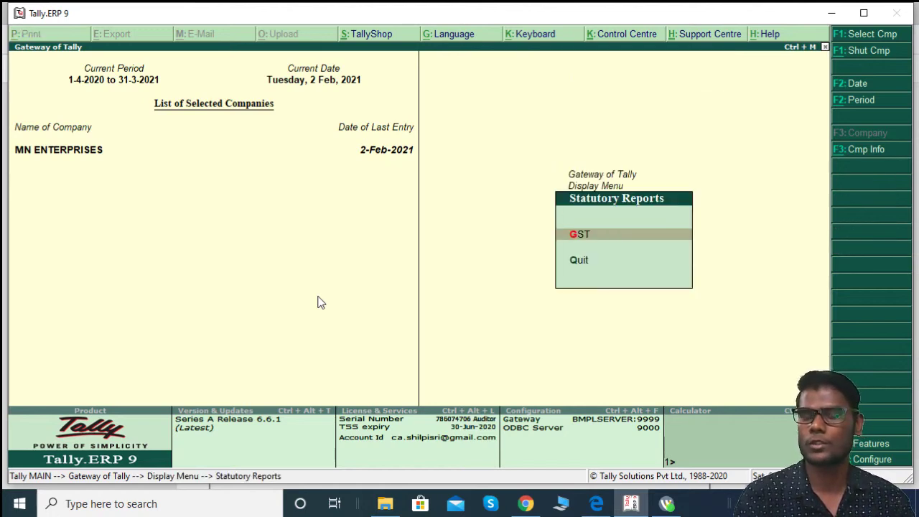
{"action": "key", "text": "Return"}
{"action": "key", "text": "Down"}
{"action": "key", "text": "Return"}
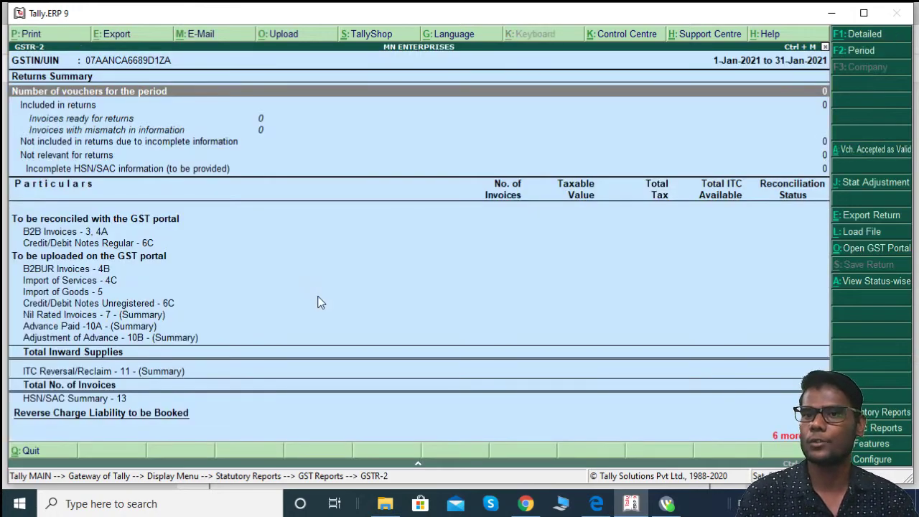
{"action": "key", "text": "F2"}
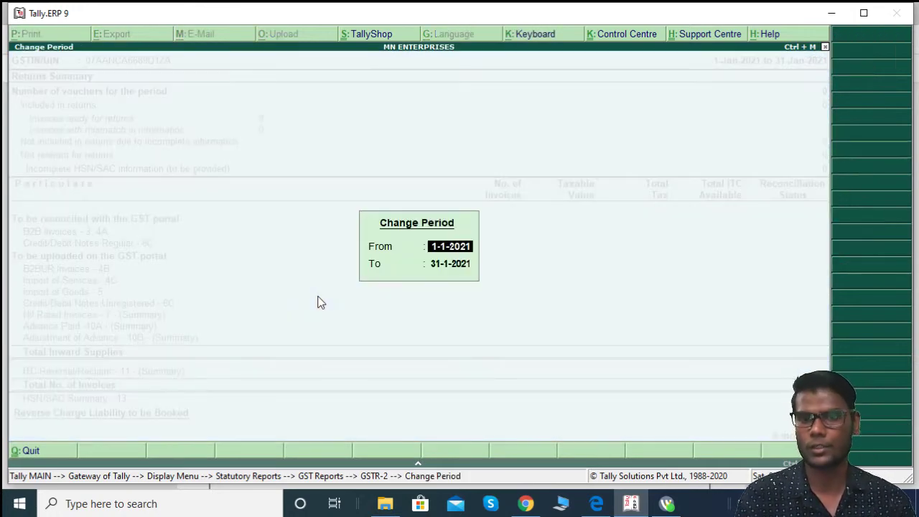
{"action": "type", "text": "1-4-2020"}
{"action": "key", "text": "Return"}
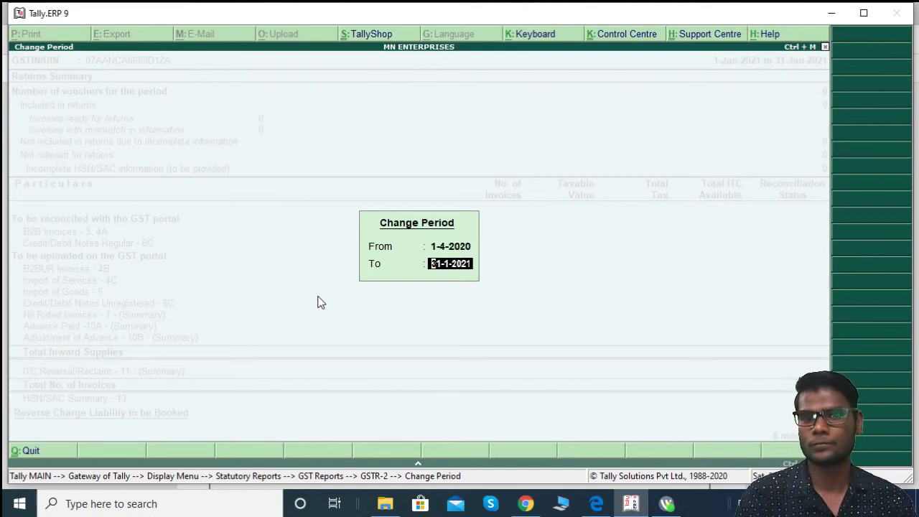
{"action": "key", "text": "Return"}
Step: Review the GSTR-2 summary rows, then close it back to the Gateway
{"action": "key", "text": "Down"}
{"action": "key", "text": "Down"}
{"action": "key", "text": "Down"}
{"action": "key", "text": "Down"}
{"action": "key", "text": "Down"}
{"action": "key", "text": "Down"}
{"action": "key", "text": "Down"}
{"action": "key", "text": "Down"}
{"action": "key", "text": "Down"}
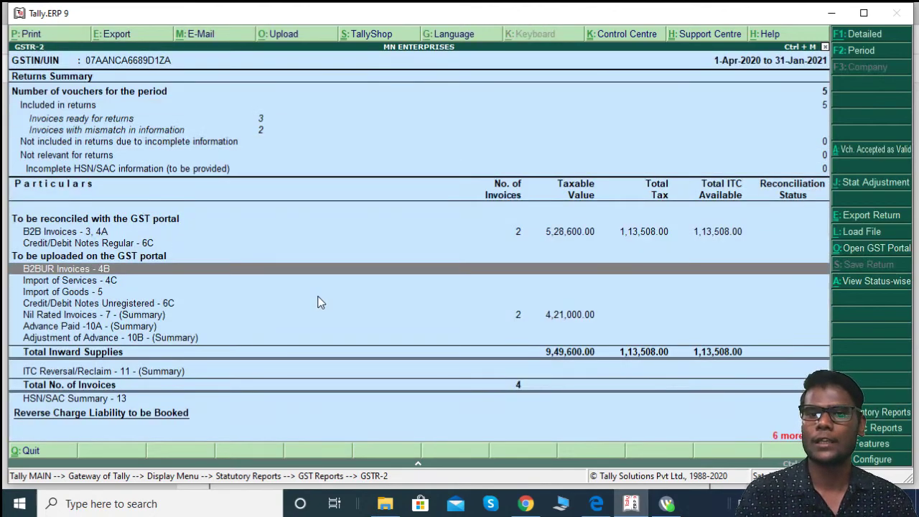
{"action": "key", "text": "Down"}
{"action": "key", "text": "Up"}
{"action": "key", "text": "Up"}
{"action": "key", "text": "Up"}
{"action": "key", "text": "Down"}
{"action": "key", "text": "End"}
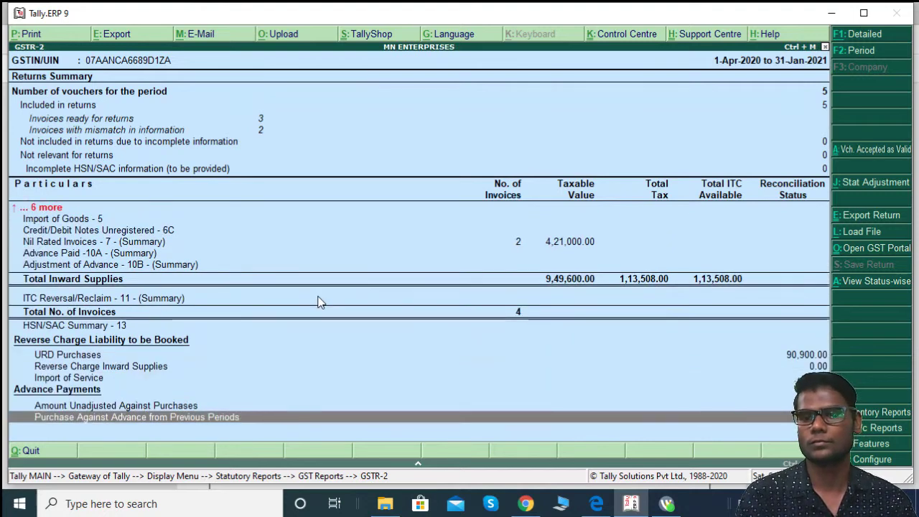
{"action": "key", "text": "Escape"}
{"action": "key", "text": "Escape"}
{"action": "key", "text": "Escape"}
{"action": "key", "text": "Escape"}
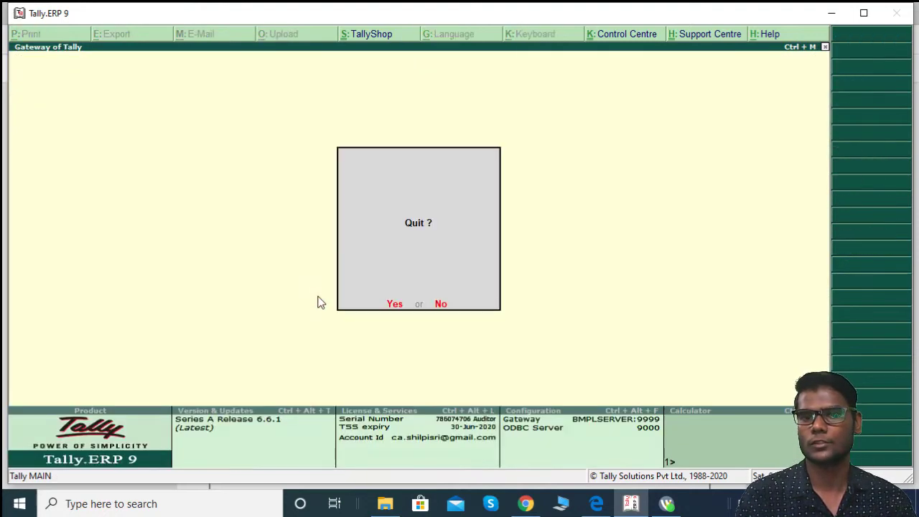
{"action": "key", "text": "Escape"}
Step: Open the Day Book with the period starting 1-4-2020
{"action": "key", "text": "d"}
{"action": "key", "text": "Down"}
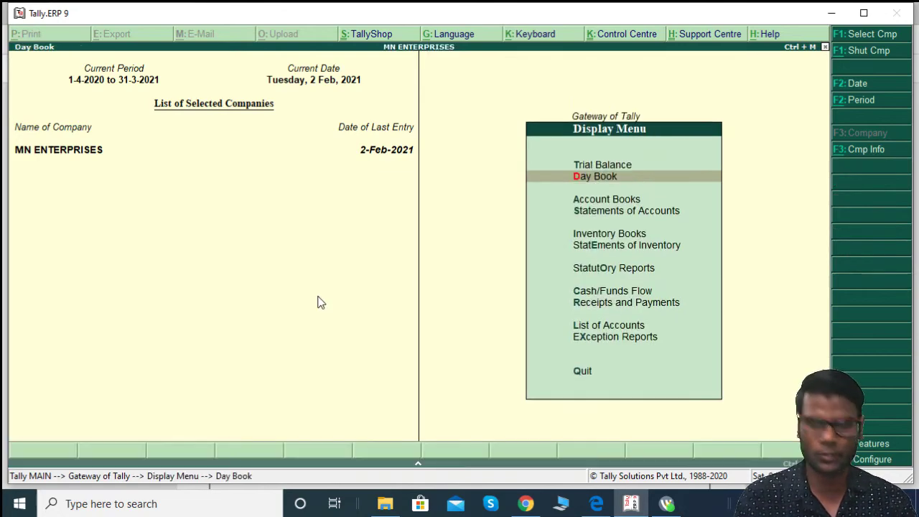
{"action": "key", "text": "Return"}
{"action": "key", "text": "alt+F2"}
{"action": "type", "text": "1-4-2020"}
{"action": "key", "text": "Return"}
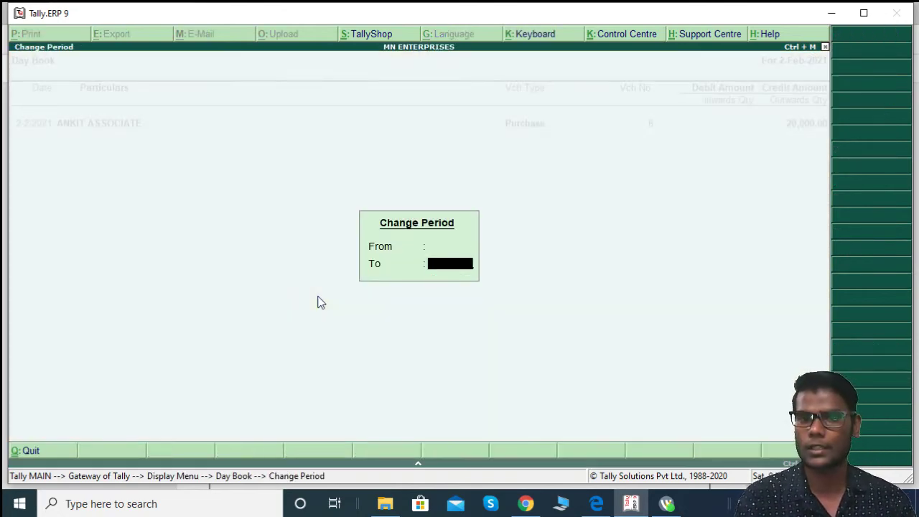
{"action": "key", "text": "Return"}
Step: Re-date the ANKIT ASSOCIATE voucher to 2-Apr-2020 and save it
{"action": "key", "text": "Down"}
{"action": "key", "text": "Down"}
{"action": "key", "text": "Down"}
{"action": "key", "text": "Down"}
{"action": "key", "text": "Down"}
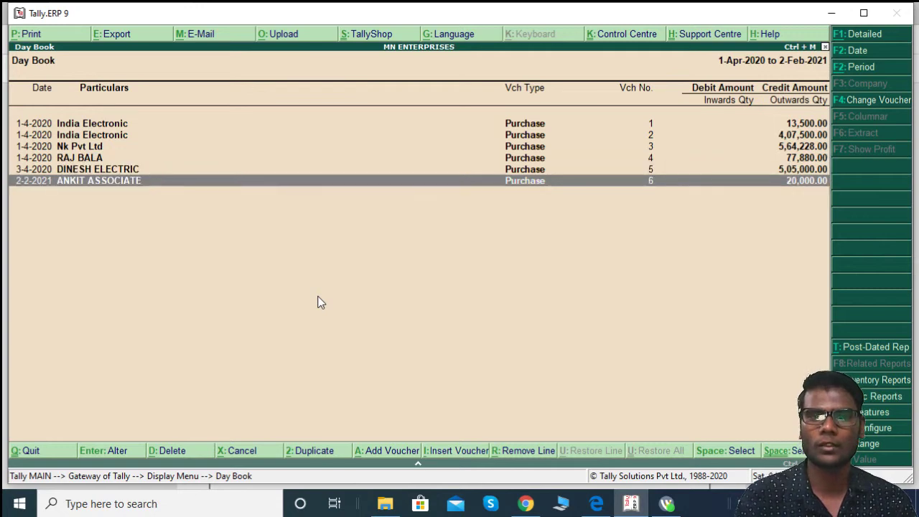
{"action": "key", "text": "Return"}
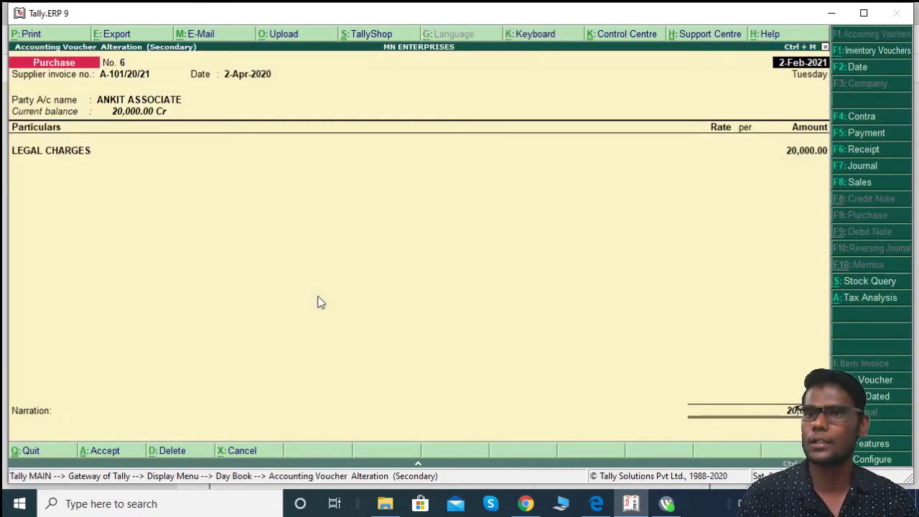
{"action": "key", "text": "F2"}
{"action": "type", "text": "1/"}
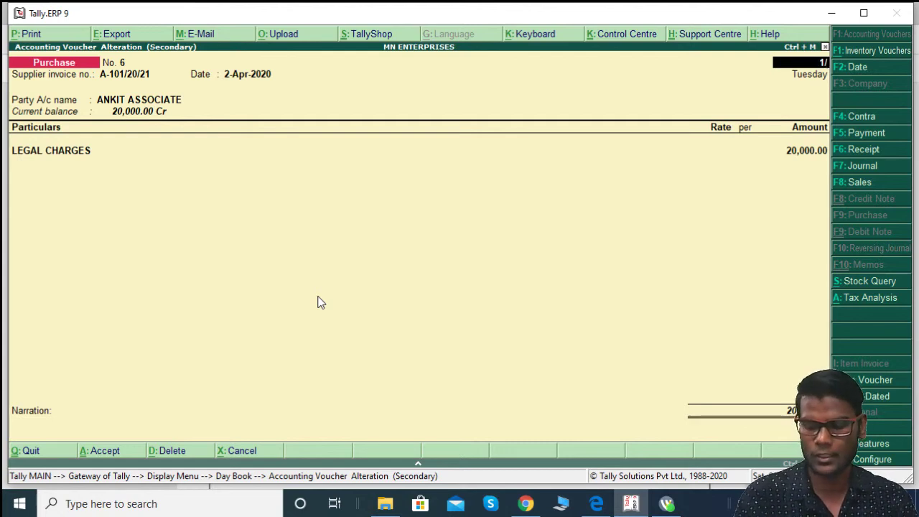
{"action": "key", "text": "BackSpace"}
{"action": "key", "text": "BackSpace"}
{"action": "type", "text": "2/4"}
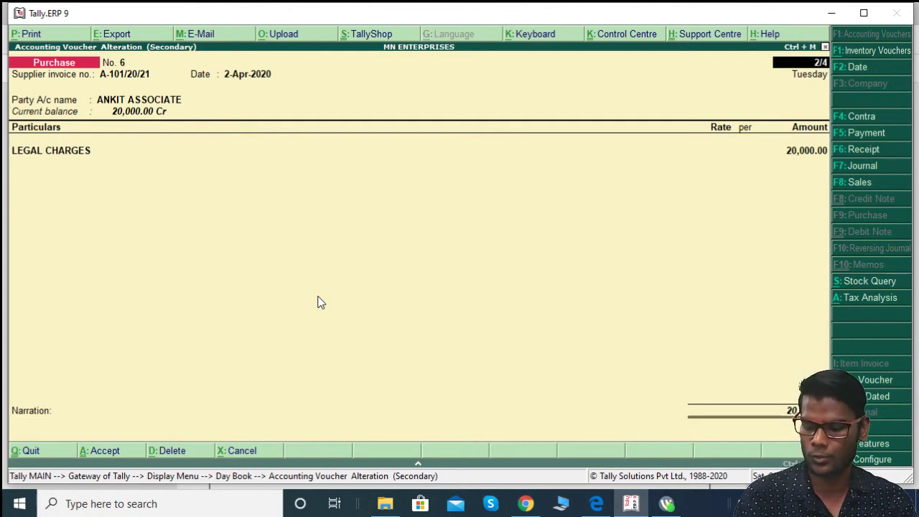
{"action": "key", "text": "Return"}
{"action": "key", "text": "Return"}
{"action": "key", "text": "Return"}
{"action": "key", "text": "Return"}
{"action": "key", "text": "Return"}
{"action": "key", "text": "Return"}
{"action": "key", "text": "Return"}
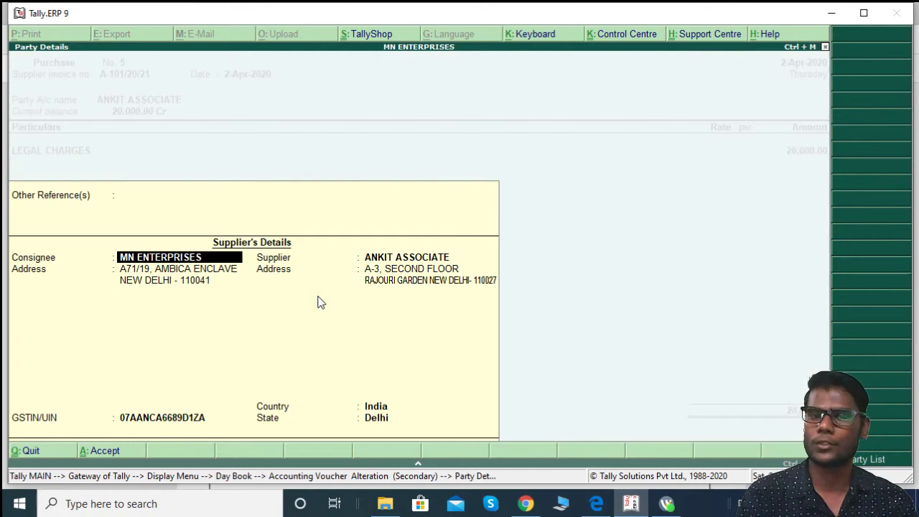
{"action": "key", "text": "ctrl+a"}
{"action": "key", "text": "y"}
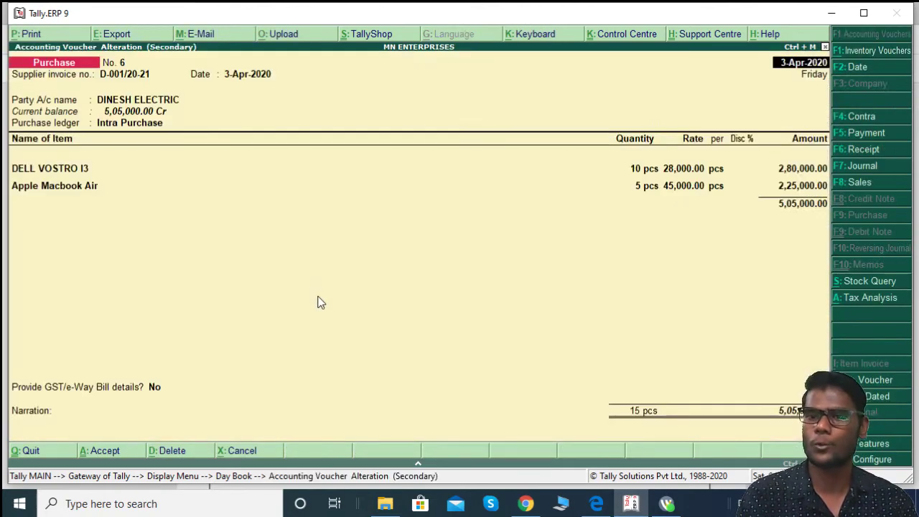
{"action": "key", "text": "Escape"}
{"action": "key", "text": "Escape"}
{"action": "key", "text": "Escape"}
{"action": "key", "text": "Escape"}
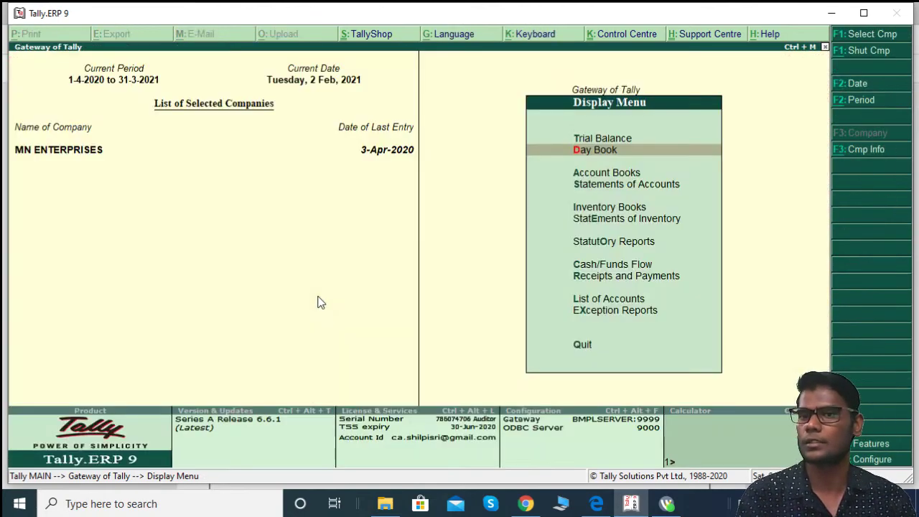
Step: Stay in Tally and open GSTR-2 via Display > Statutory Reports > GST
{"action": "key", "text": "n"}
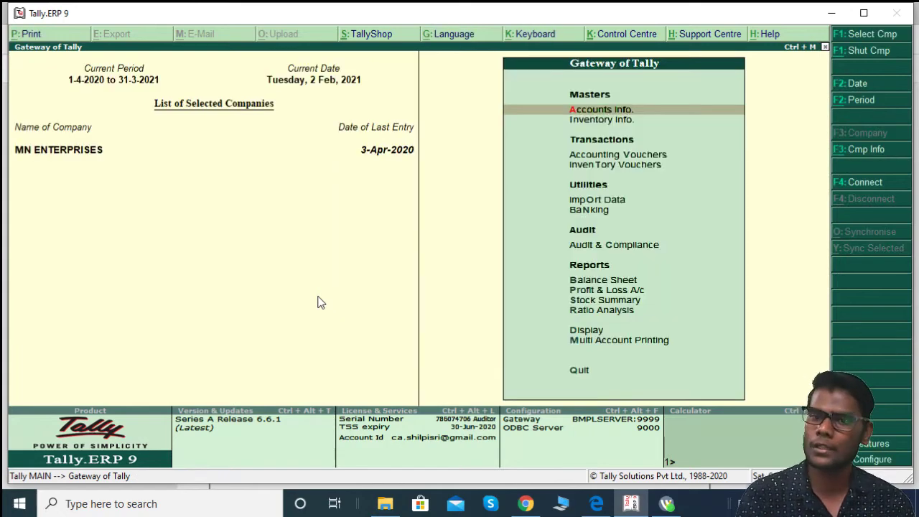
{"action": "key", "text": "Down"}
{"action": "key", "text": "Down"}
{"action": "key", "text": "Down"}
{"action": "key", "text": "Down"}
{"action": "key", "text": "Down"}
{"action": "key", "text": "Down"}
{"action": "key", "text": "Down"}
{"action": "key", "text": "Down"}
{"action": "key", "text": "Down"}
{"action": "key", "text": "Down"}
{"action": "key", "text": "Down"}
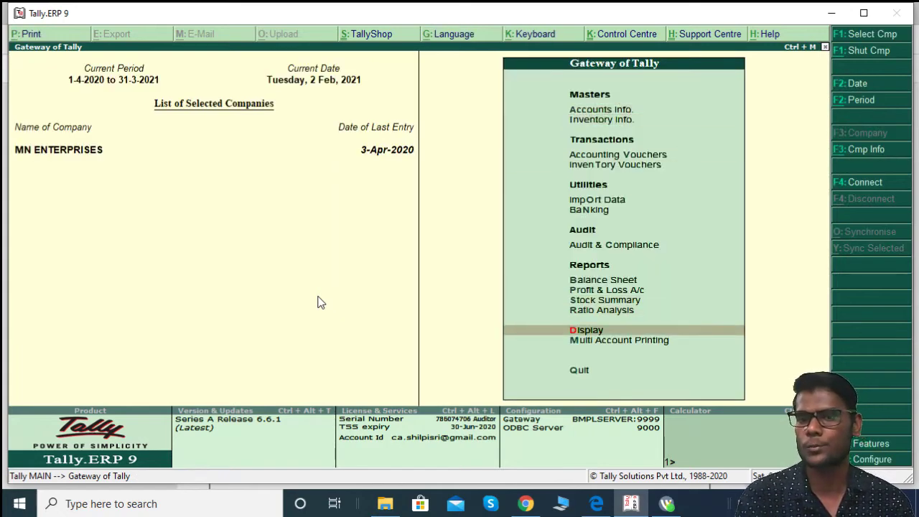
{"action": "key", "text": "Return"}
{"action": "key", "text": "Down"}
{"action": "key", "text": "Down"}
{"action": "key", "text": "Down"}
{"action": "key", "text": "Down"}
{"action": "key", "text": "Down"}
{"action": "key", "text": "Down"}
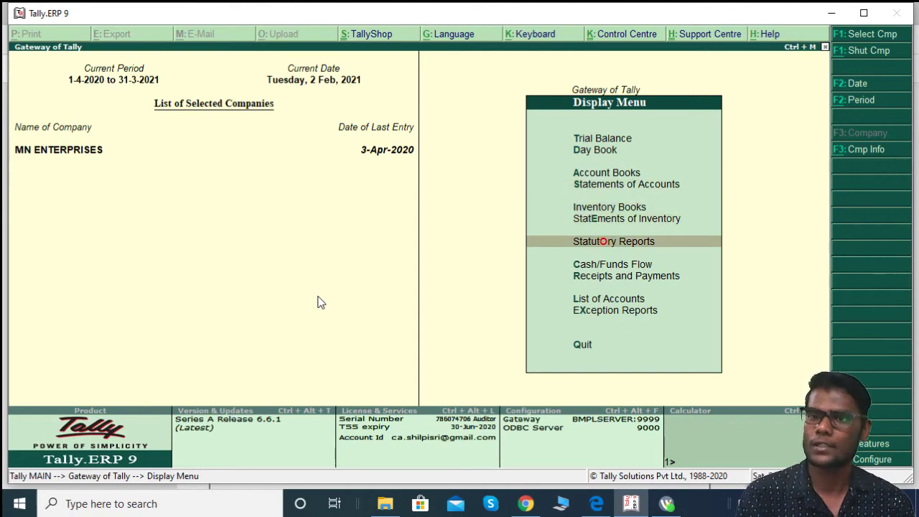
{"action": "key", "text": "Return"}
{"action": "key", "text": "Return"}
{"action": "key", "text": "Down"}
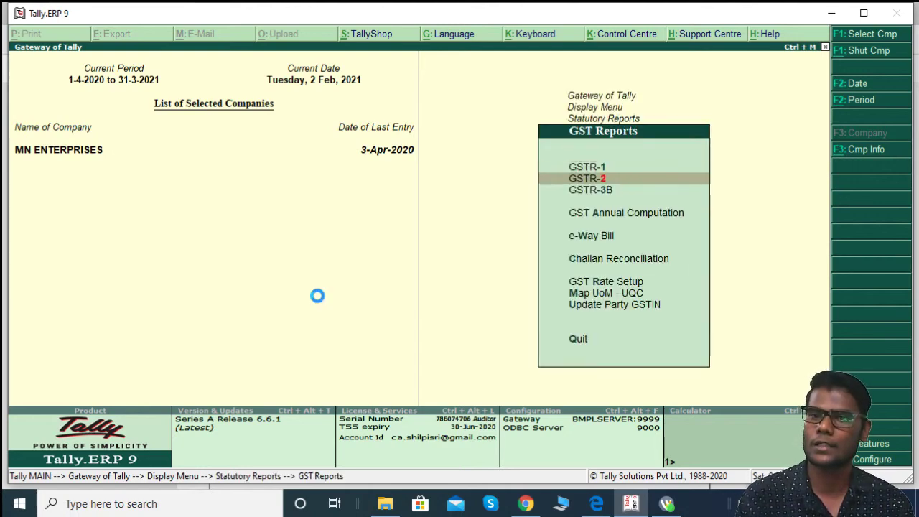
{"action": "key", "text": "Return"}
Step: Check the B2BUR row (20,000.00, 3,600.00 tax) and other GSTR-2 rows, then close
{"action": "key", "text": "Down"}
{"action": "key", "text": "Down"}
{"action": "key", "text": "Down"}
{"action": "key", "text": "Down"}
{"action": "key", "text": "Down"}
{"action": "key", "text": "Down"}
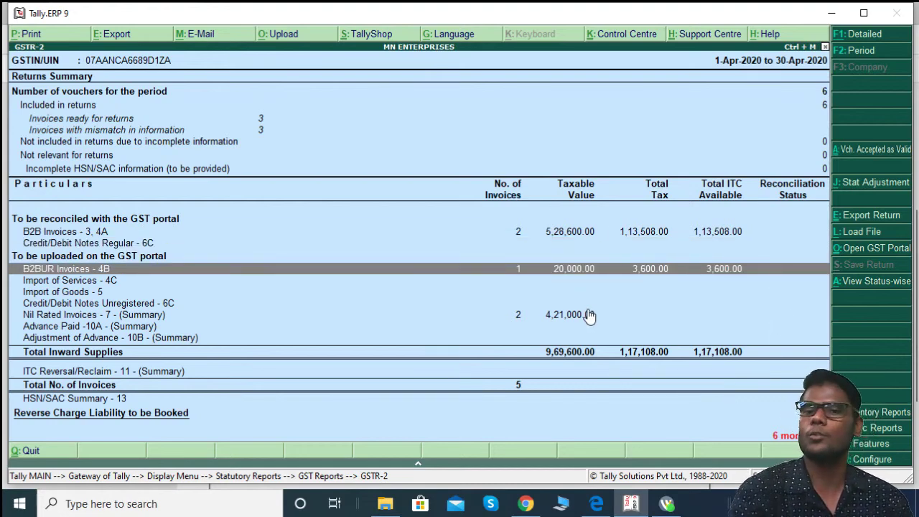
{"action": "key", "text": "Down"}
{"action": "key", "text": "Down"}
{"action": "key", "text": "Down"}
{"action": "key", "text": "Down"}
{"action": "key", "text": "Down"}
{"action": "key", "text": "Down"}
{"action": "key", "text": "Down"}
{"action": "key", "text": "Down"}
{"action": "key", "text": "Down"}
{"action": "key", "text": "Down"}
{"action": "key", "text": "Down"}
{"action": "key", "text": "Down"}
{"action": "key", "text": "Down"}
{"action": "key", "text": "Down"}
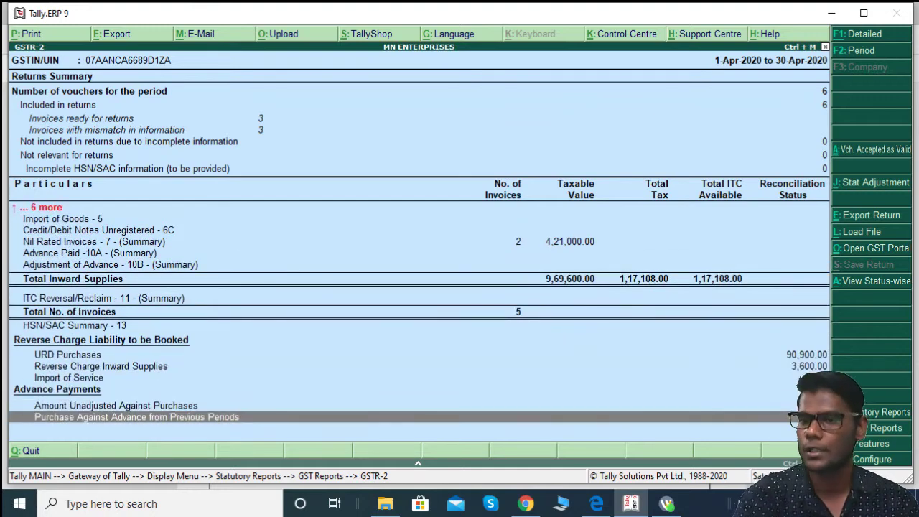
{"action": "key", "text": "Up"}
{"action": "key", "text": "Up"}
{"action": "key", "text": "Up"}
{"action": "key", "text": "Up"}
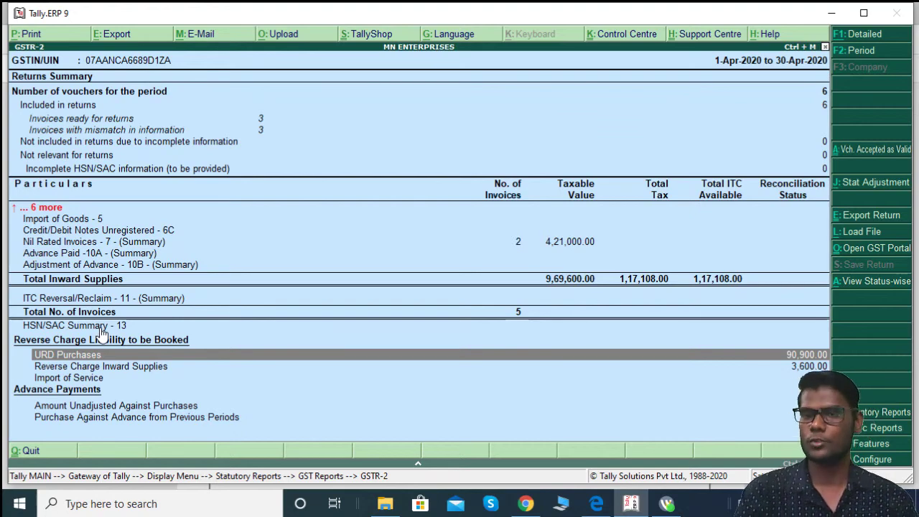
{"action": "key", "text": "Up"}
{"action": "key", "text": "Up"}
{"action": "key", "text": "Up"}
{"action": "key", "text": "Up"}
{"action": "key", "text": "Up"}
{"action": "key", "text": "Up"}
{"action": "key", "text": "Up"}
{"action": "key", "text": "Up"}
{"action": "key", "text": "Up"}
{"action": "key", "text": "Up"}
{"action": "key", "text": "Up"}
{"action": "key", "text": "Up"}
{"action": "key", "text": "Up"}
{"action": "key", "text": "Up"}
{"action": "key", "text": "Down"}
{"action": "key", "text": "Down"}
{"action": "key", "text": "Down"}
{"action": "key", "text": "Down"}
{"action": "key", "text": "Down"}
{"action": "key", "text": "Down"}
{"action": "key", "text": "Down"}
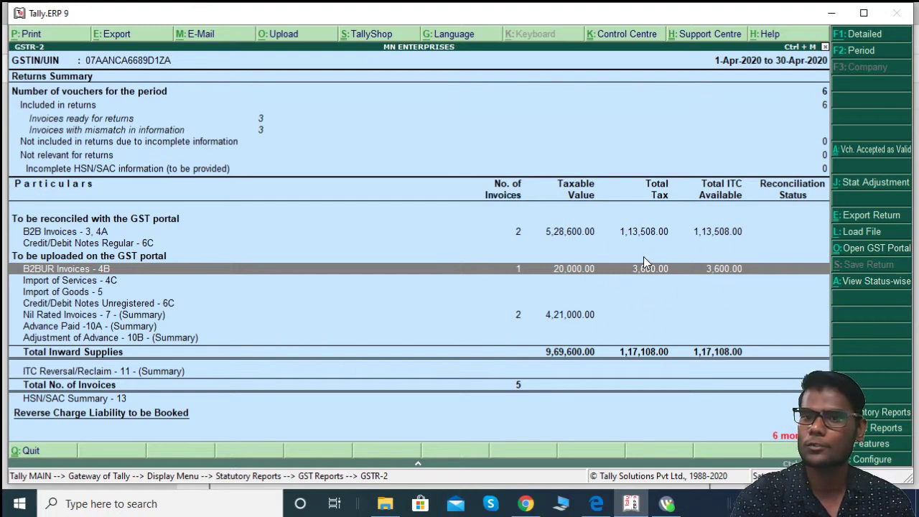
{"action": "key", "text": "Down"}
{"action": "key", "text": "Down"}
{"action": "key", "text": "Down"}
{"action": "key", "text": "Down"}
{"action": "key", "text": "Down"}
{"action": "key", "text": "Down"}
{"action": "key", "text": "Down"}
{"action": "key", "text": "Down"}
{"action": "key", "text": "Down"}
{"action": "key", "text": "Down"}
{"action": "key", "text": "Down"}
{"action": "key", "text": "Down"}
{"action": "key", "text": "Down"}
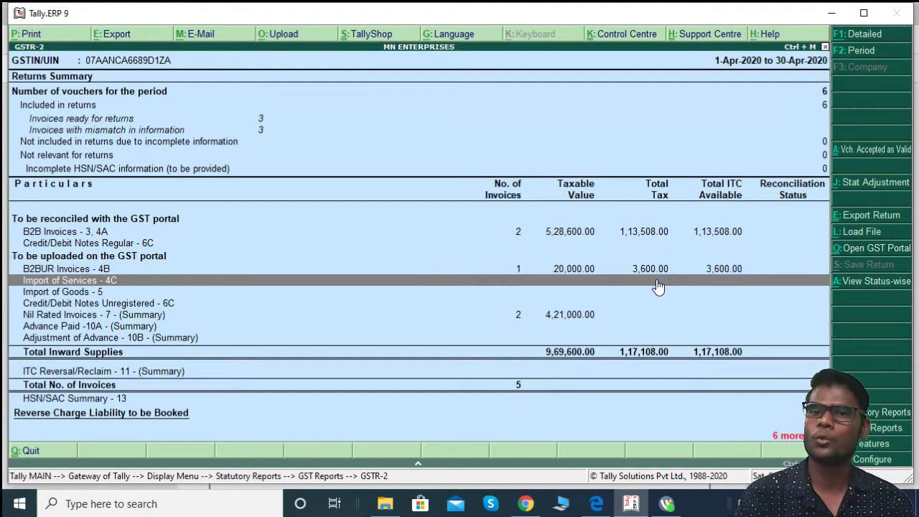
{"action": "key", "text": "Up"}
{"action": "key", "text": "Up"}
{"action": "key", "text": "Up"}
{"action": "key", "text": "Up"}
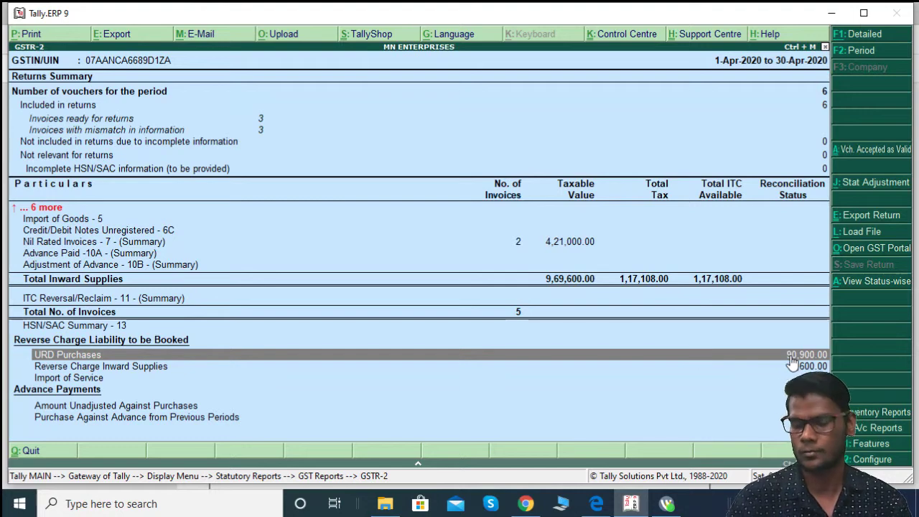
{"action": "key", "text": "Up"}
{"action": "key", "text": "Up"}
{"action": "key", "text": "Up"}
{"action": "key", "text": "Up"}
{"action": "key", "text": "Up"}
{"action": "key", "text": "Up"}
{"action": "key", "text": "Up"}
{"action": "key", "text": "Up"}
{"action": "key", "text": "Up"}
{"action": "key", "text": "Up"}
{"action": "key", "text": "Up"}
{"action": "key", "text": "Up"}
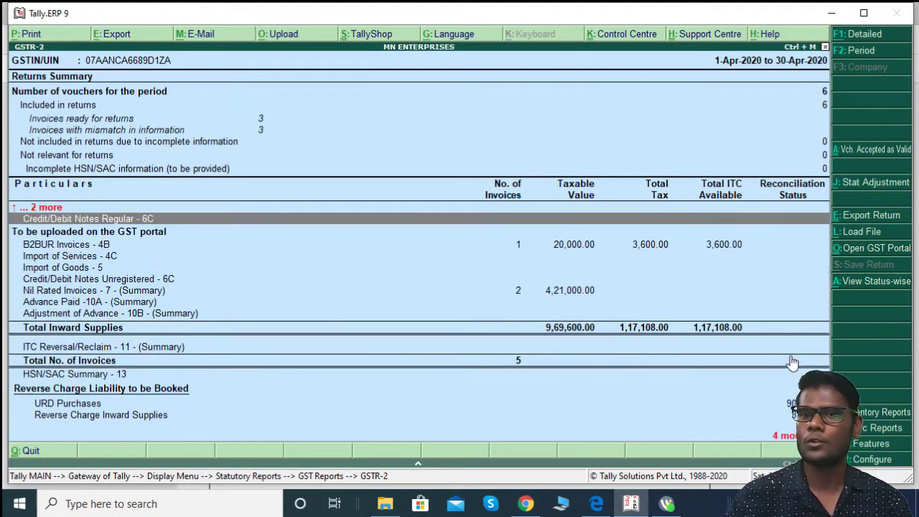
{"action": "key", "text": "Down"}
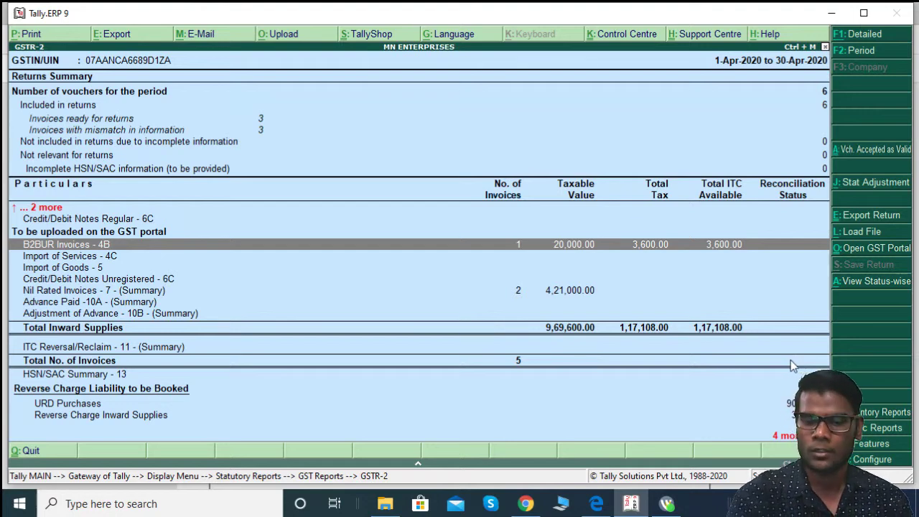
{"action": "key", "text": "Escape"}
{"action": "key", "text": "Escape"}
{"action": "key", "text": "Escape"}
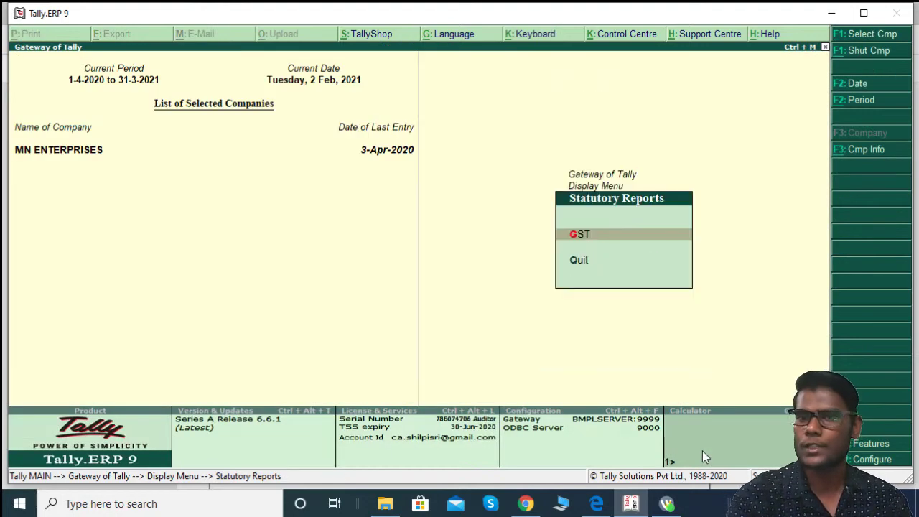
Step: Open INVOICE CUM BILL OF SUPPLY from the HOW TO RECORD DIFFERENT- 2 INVOICING IN PURCHASE folder
{"action": "key", "text": "Escape"}
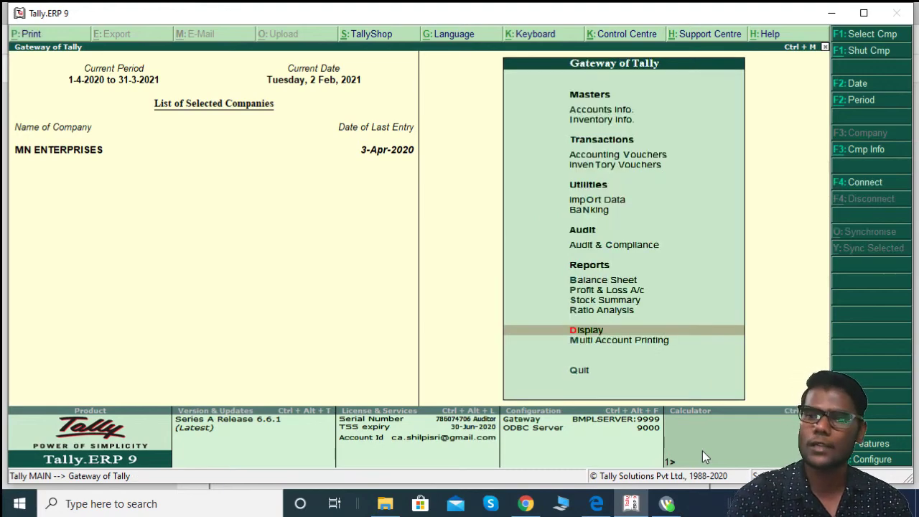
{"action": "left_click", "coordinate": [384, 503]}
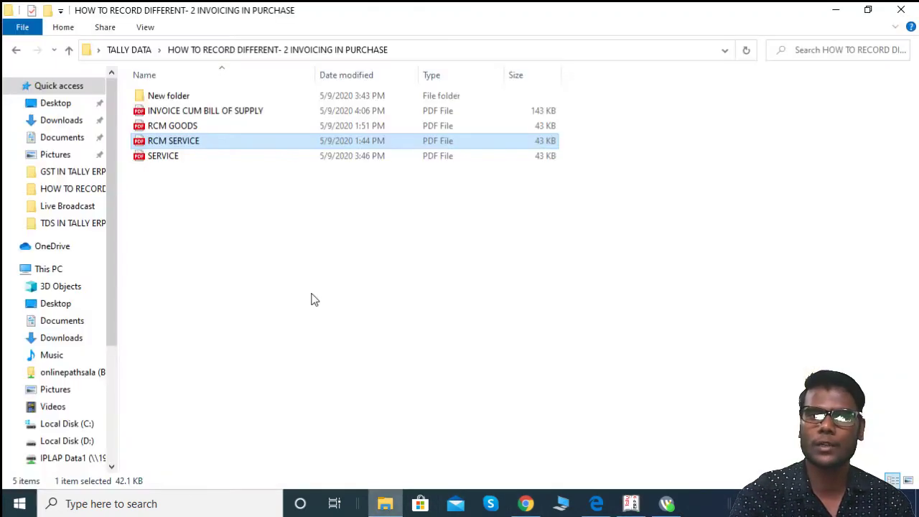
{"action": "left_click", "coordinate": [222, 113]}
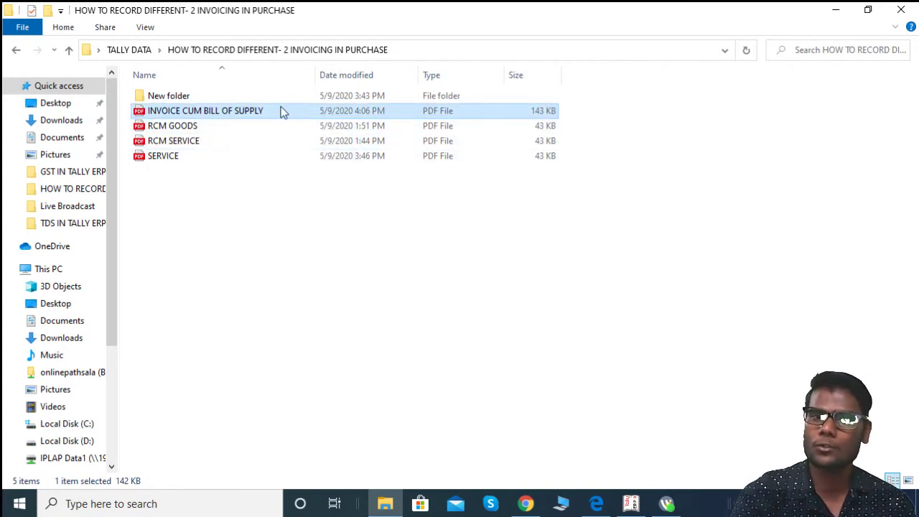
{"action": "double_click", "coordinate": [283, 113]}
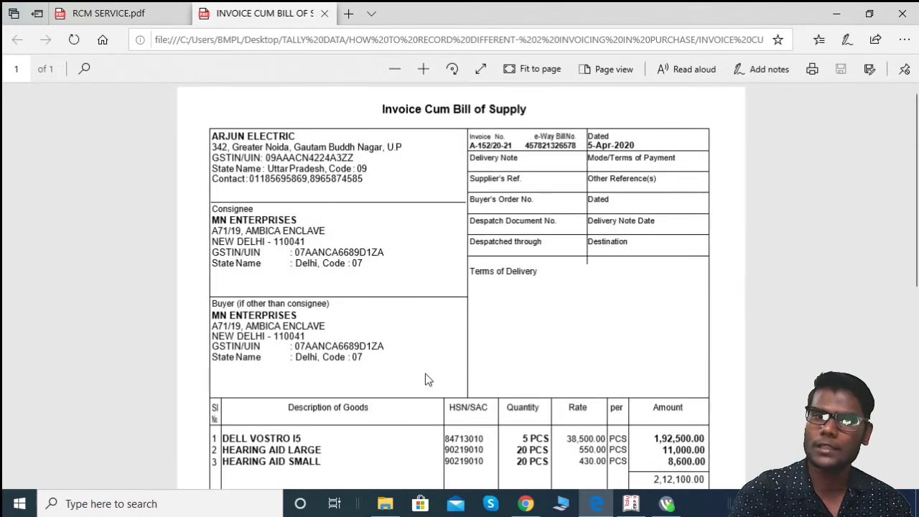
Step: Review the 5-Apr-2020 invoice (₹2,46,750.00 total, 34,650.00 IGST), then bring Tally forward
{"action": "scroll", "coordinate": [452, 386], "scroll_direction": "down", "scroll_amount": 5}
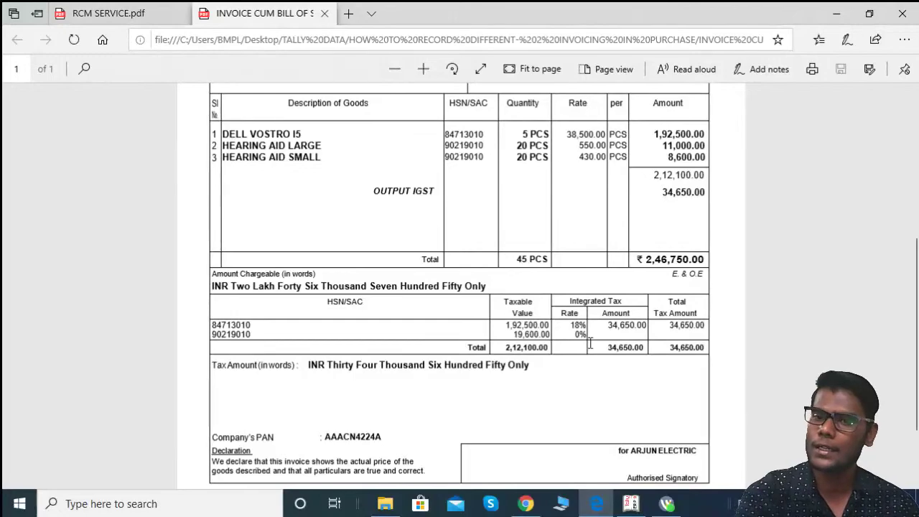
{"action": "scroll", "coordinate": [562, 423], "scroll_direction": "up", "scroll_amount": 5}
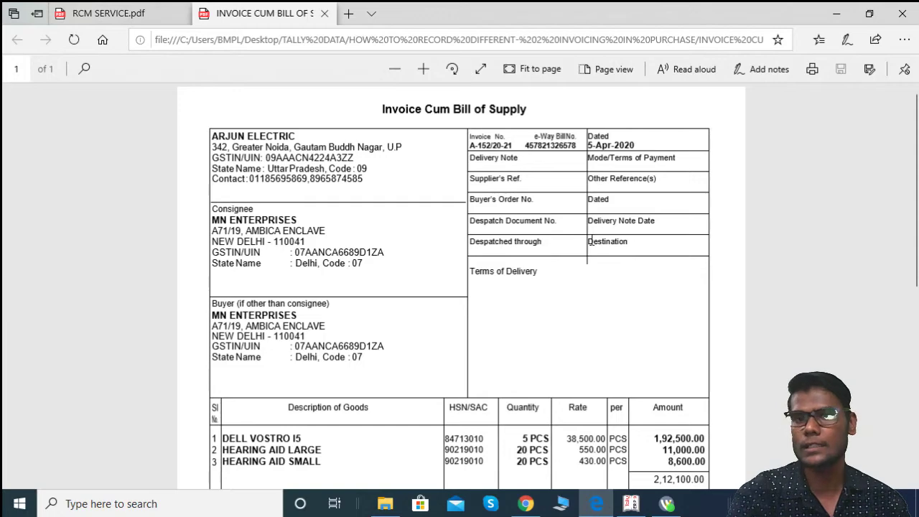
{"action": "key", "text": "alt+Tab"}
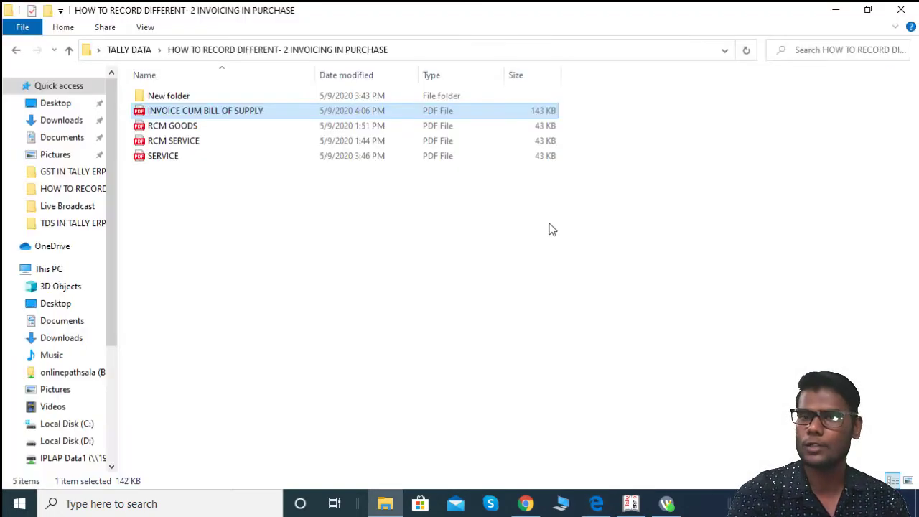
{"action": "key", "text": "alt+Tab"}
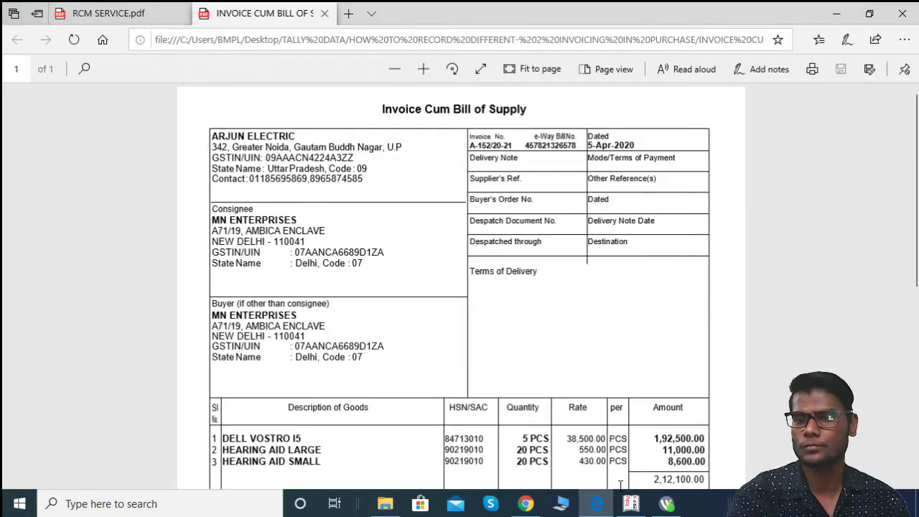
{"action": "left_click", "coordinate": [631, 503]}
Step: Start a new purchase voucher dated 5-Apr-2020
{"action": "key", "text": "v"}
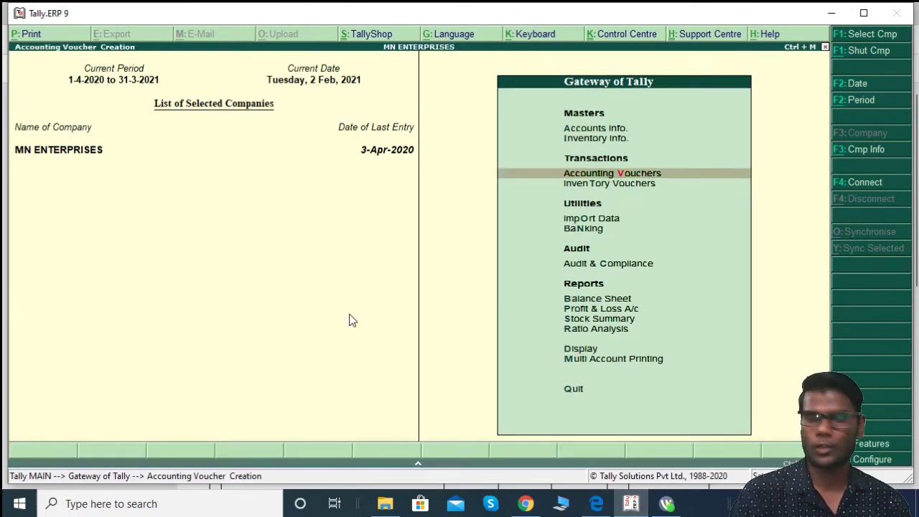
{"action": "key", "text": "alt+Tab"}
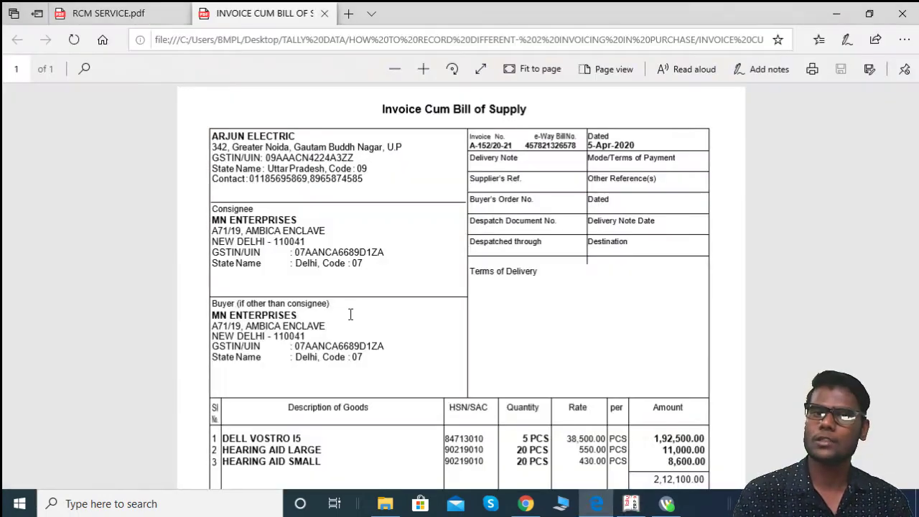
{"action": "key", "text": "alt+Tab"}
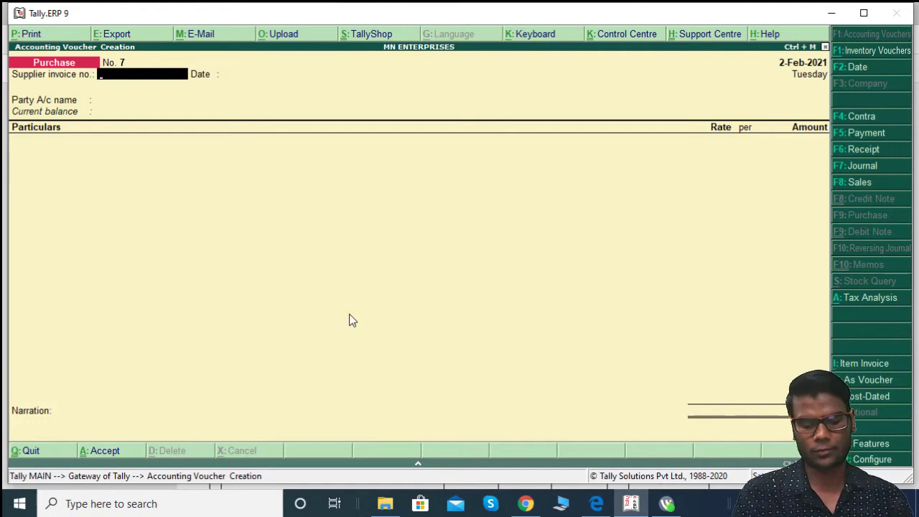
{"action": "key", "text": "F2"}
{"action": "type", "text": "5/5"}
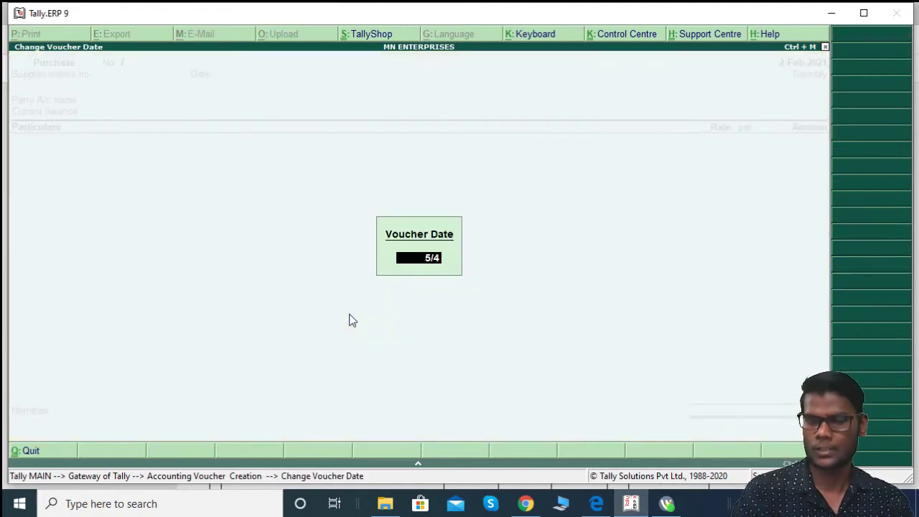
{"action": "key", "text": "Return"}
Step: Enter supplier invoice A-152/20-21 and begin creating the ARJUN ELECTRIC party ledger
{"action": "key", "text": "alt+Tab"}
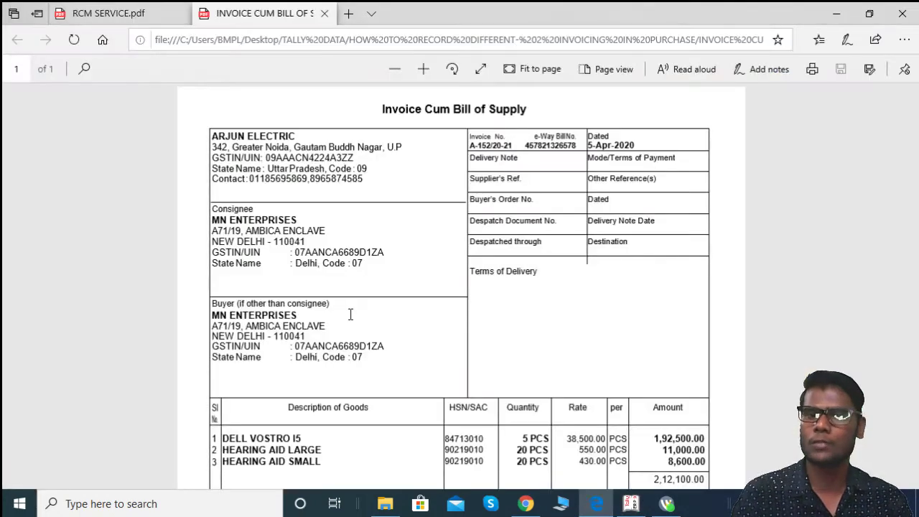
{"action": "key", "text": "alt+Tab"}
{"action": "type", "text": "A"}
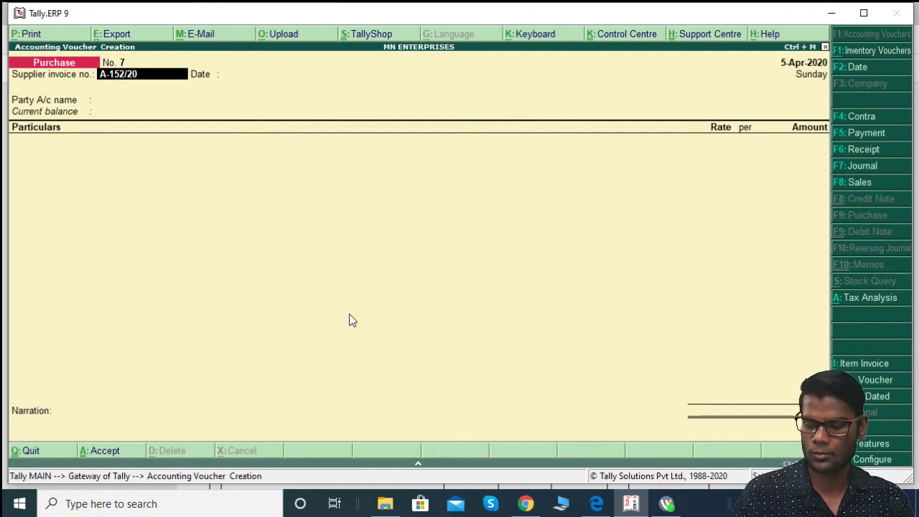
{"action": "type", "text": "-152/20-21"}
{"action": "key", "text": "Return"}
{"action": "key", "text": "Return"}
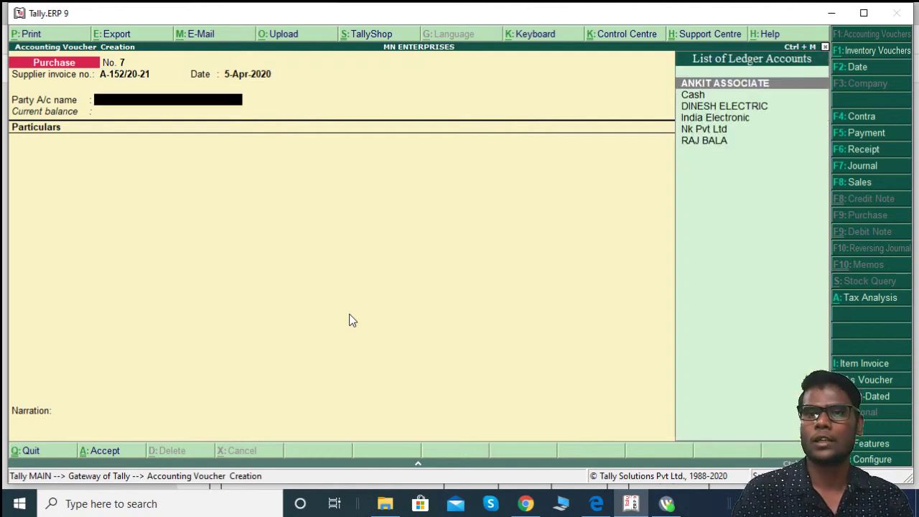
{"action": "key", "text": "alt+Tab"}
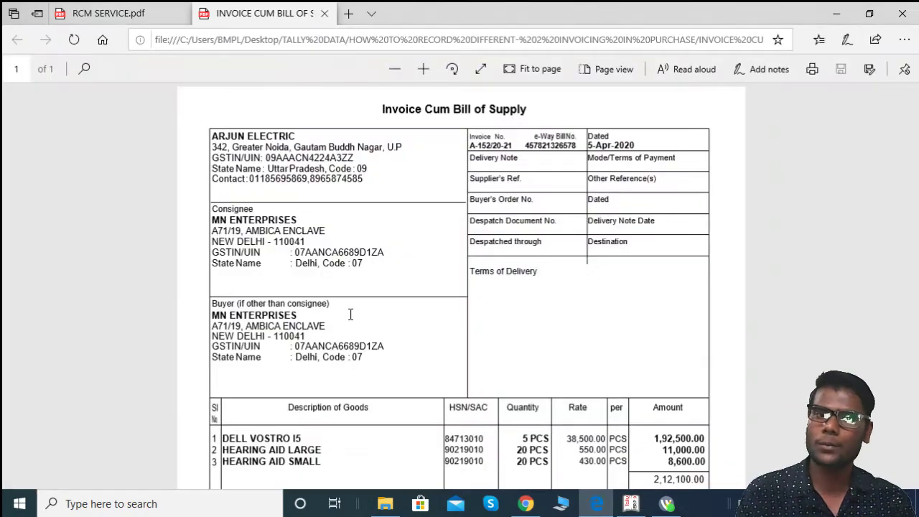
{"action": "key", "text": "alt+Tab"}
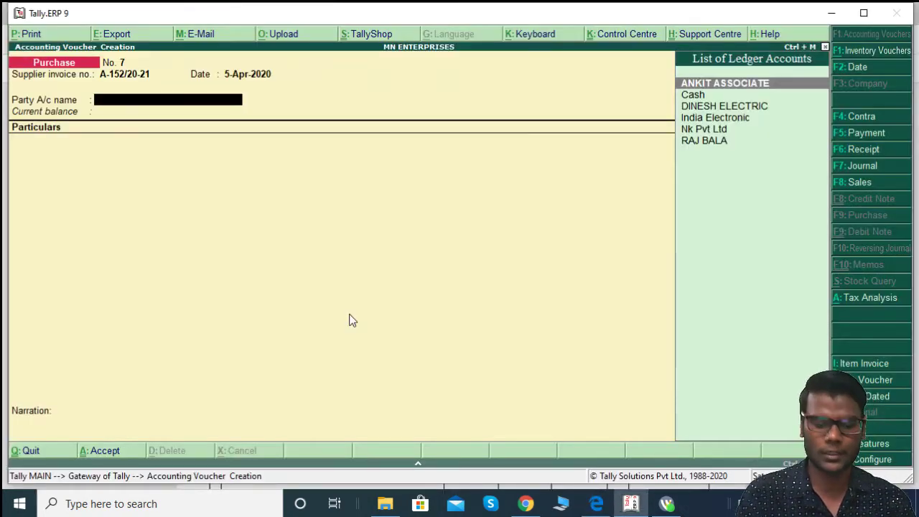
{"action": "key", "text": "alt+c"}
{"action": "type", "text": "ARJUN EL"}
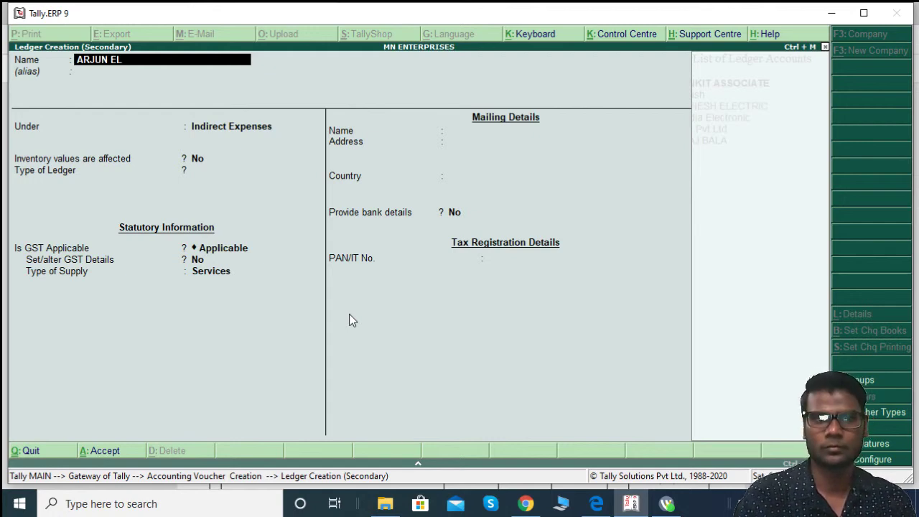
{"action": "type", "text": "ECTRI"}
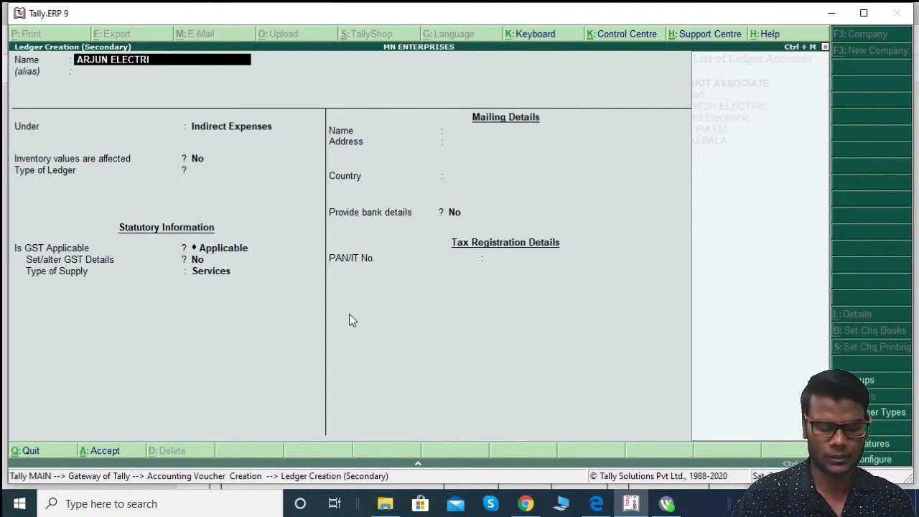
Step: Place ARJUN ELECTRIC under Sundry Creditors and paste its address from the invoice
{"action": "key", "text": "Return"}
{"action": "key", "text": "Return"}
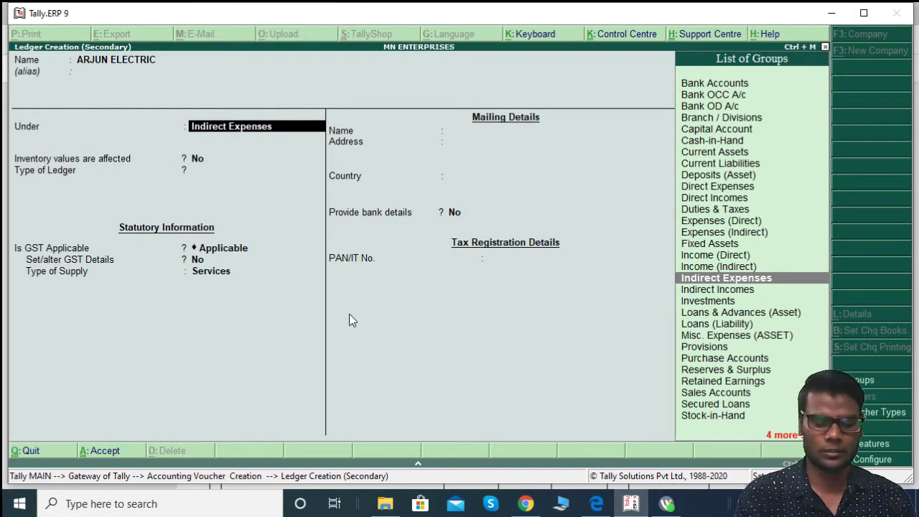
{"action": "type", "text": "sun"}
{"action": "key", "text": "Return"}
{"action": "key", "text": "Return"}
{"action": "key", "text": "Return"}
{"action": "key", "text": "Return"}
{"action": "key", "text": "Return"}
{"action": "key", "text": "Return"}
{"action": "key", "text": "Return"}
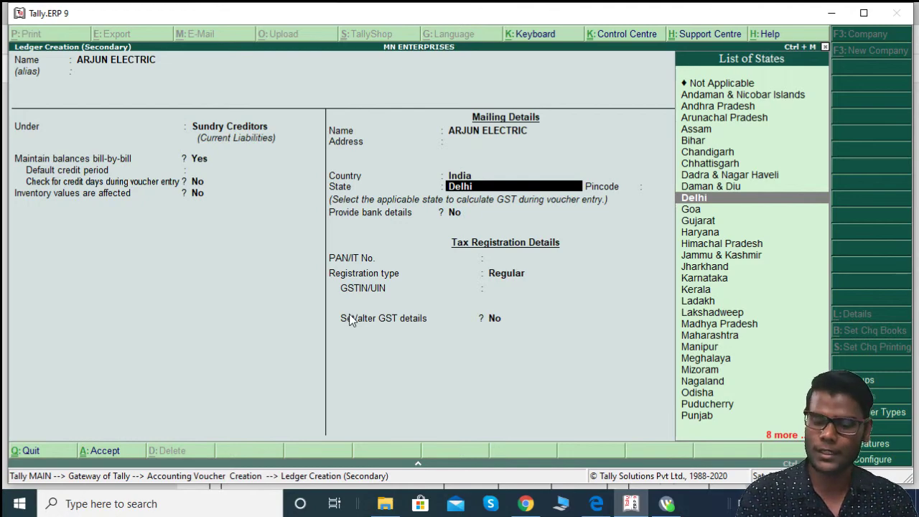
{"action": "key", "text": "BackSpace"}
{"action": "key", "text": "BackSpace"}
{"action": "key", "text": "alt+Tab"}
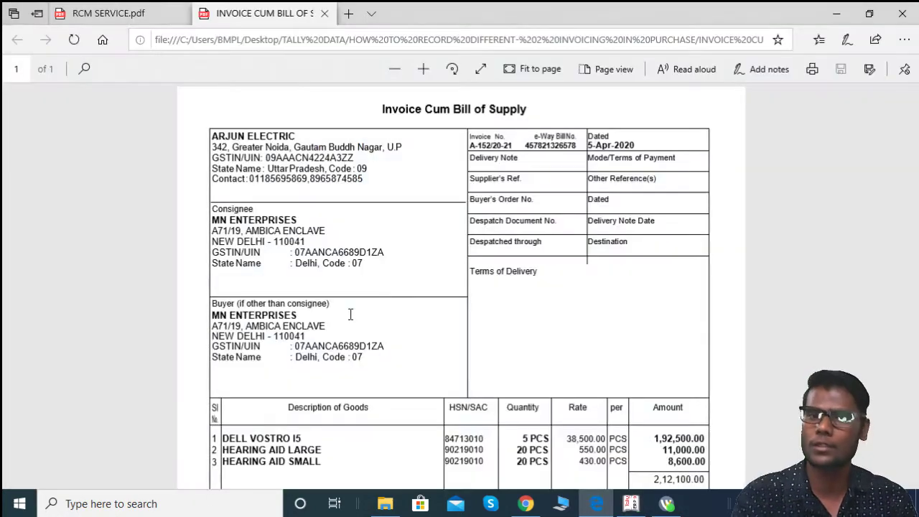
{"action": "left_click_drag", "start_coordinate": [212, 147], "coordinate": [404, 147]}
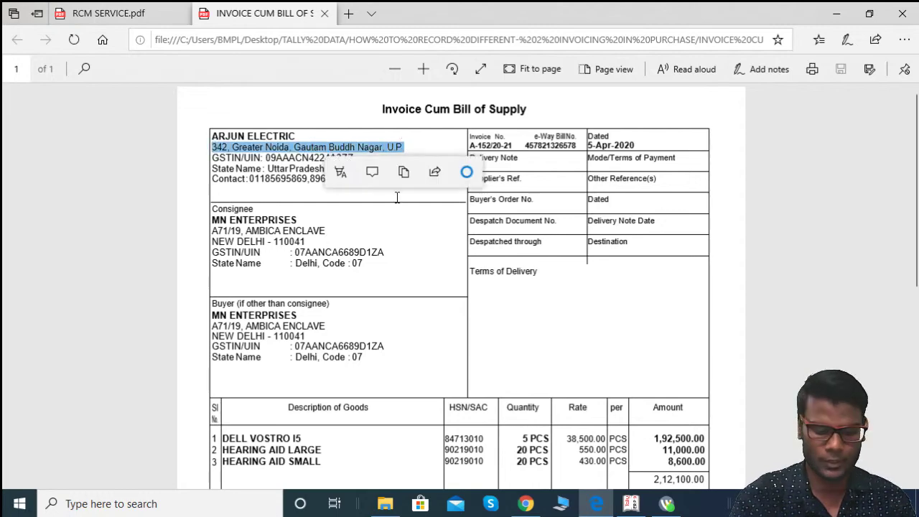
{"action": "key", "text": "alt+Tab"}
{"action": "key", "text": "ctrl+alt+v"}
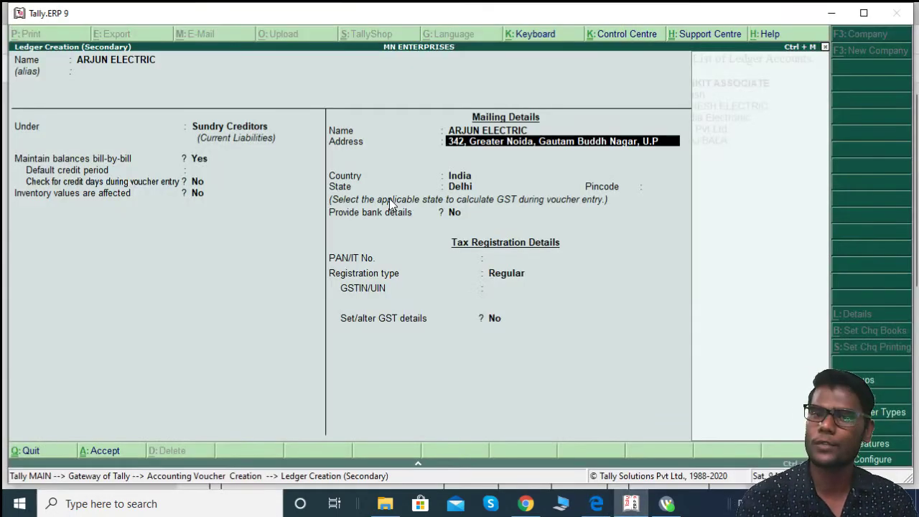
{"action": "key", "text": "Return"}
{"action": "key", "text": "alt+Tab"}
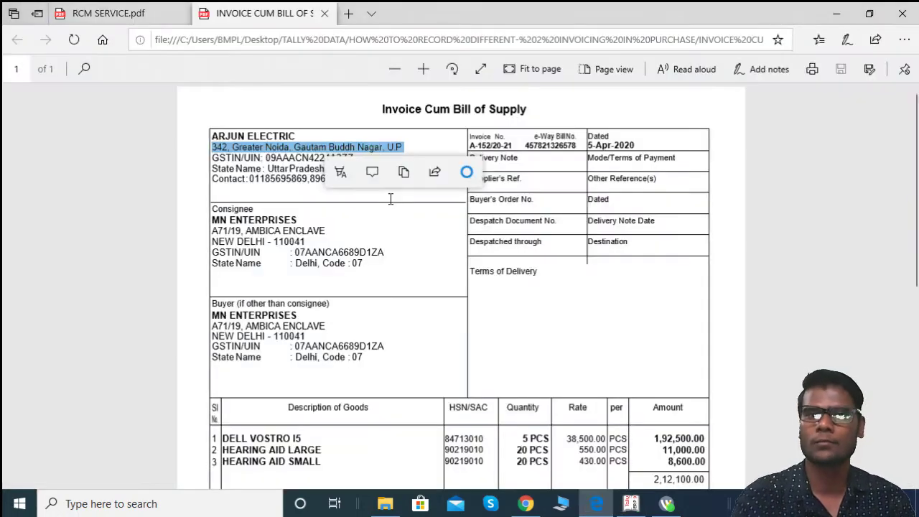
{"action": "key", "text": "alt+Tab"}
Step: Set the supplier's state to Uttar Pradesh, leaving pincode and bank details blank
{"action": "key", "text": "Return"}
{"action": "key", "text": "Return"}
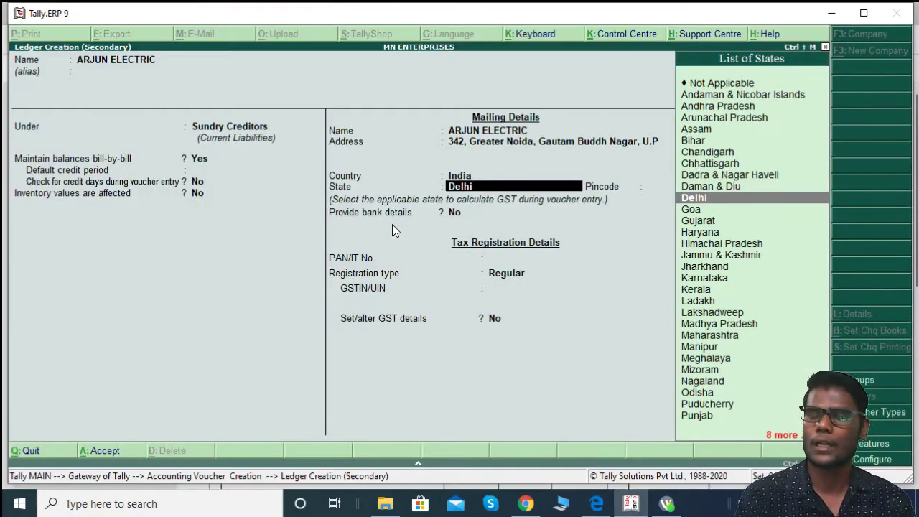
{"action": "key", "text": "alt+Tab"}
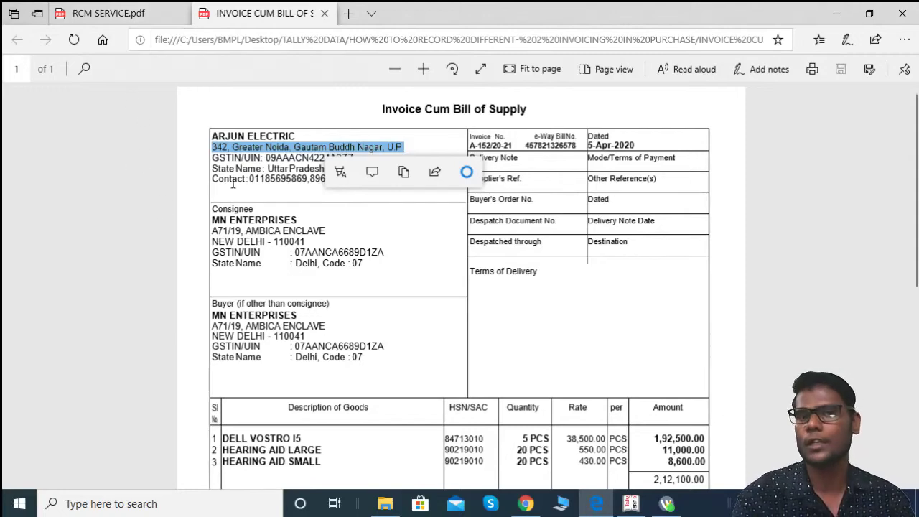
{"action": "key", "text": "alt+Tab"}
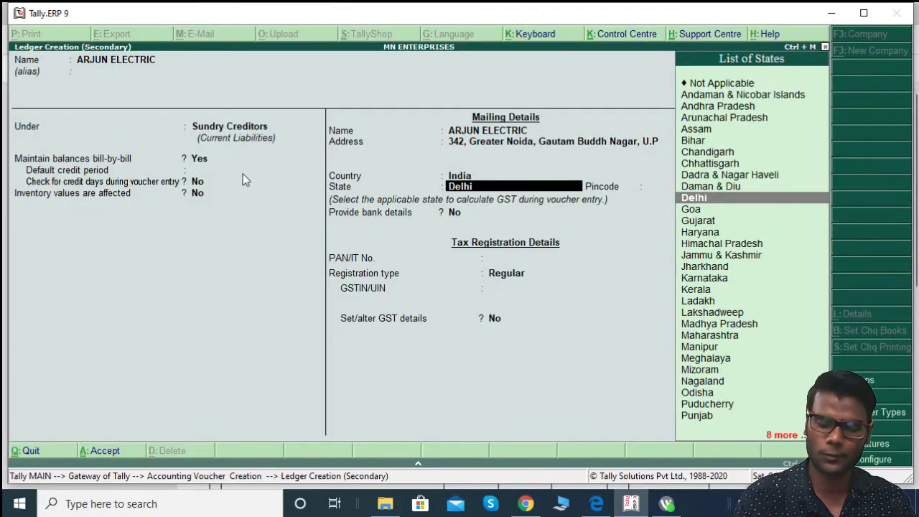
{"action": "type", "text": "UT"}
{"action": "key", "text": "Down"}
{"action": "key", "text": "Down"}
{"action": "key", "text": "Return"}
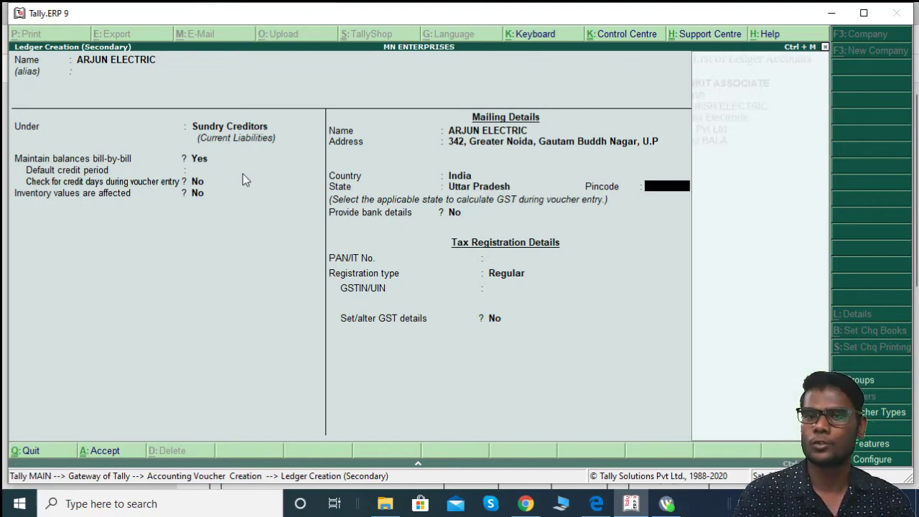
{"action": "key", "text": "alt+Tab"}
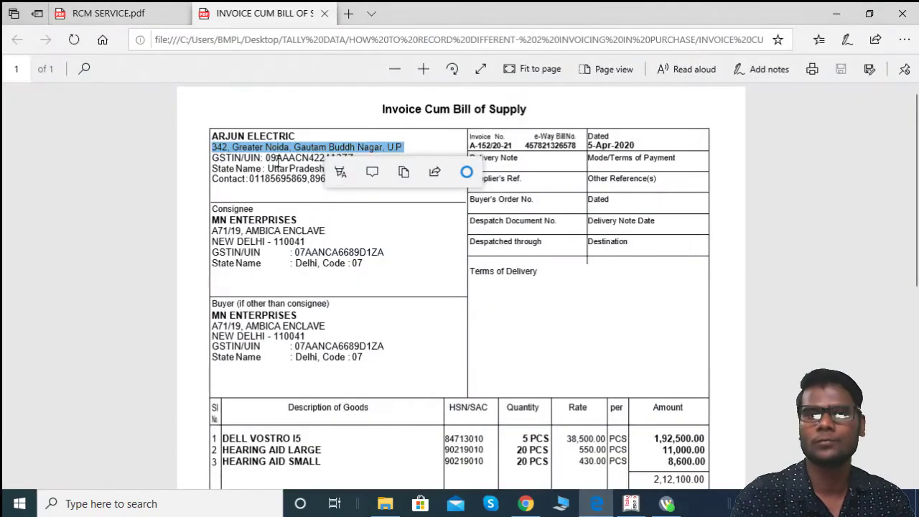
{"action": "left_click", "coordinate": [432, 351]}
{"action": "key", "text": "alt+Tab"}
{"action": "key", "text": "Return"}
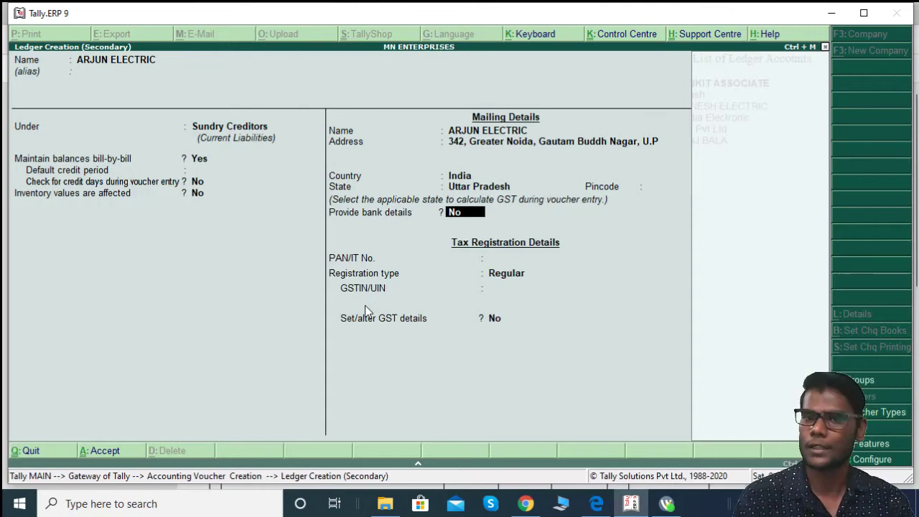
{"action": "key", "text": "Return"}
Step: Fill in the supplier's PAN copied from the invoice GSTIN
{"action": "key", "text": "alt+Tab"}
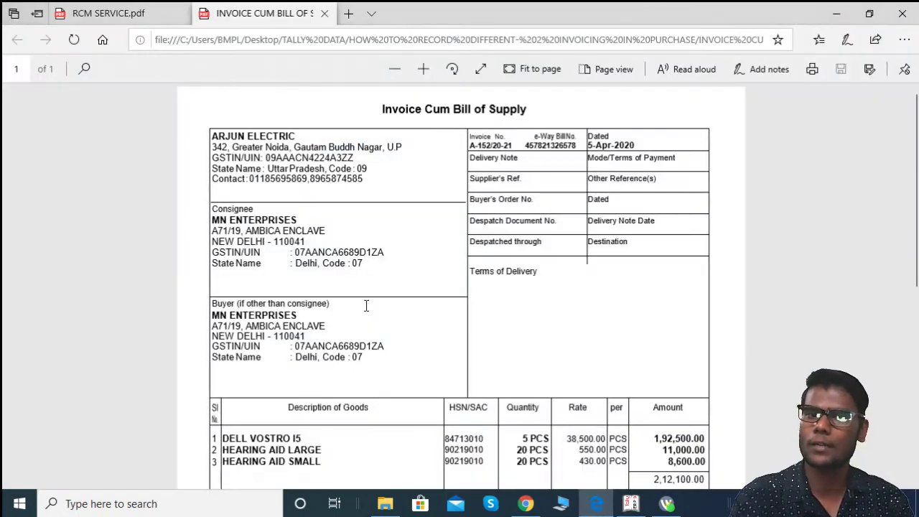
{"action": "left_click_drag", "start_coordinate": [276, 157], "coordinate": [340, 158]}
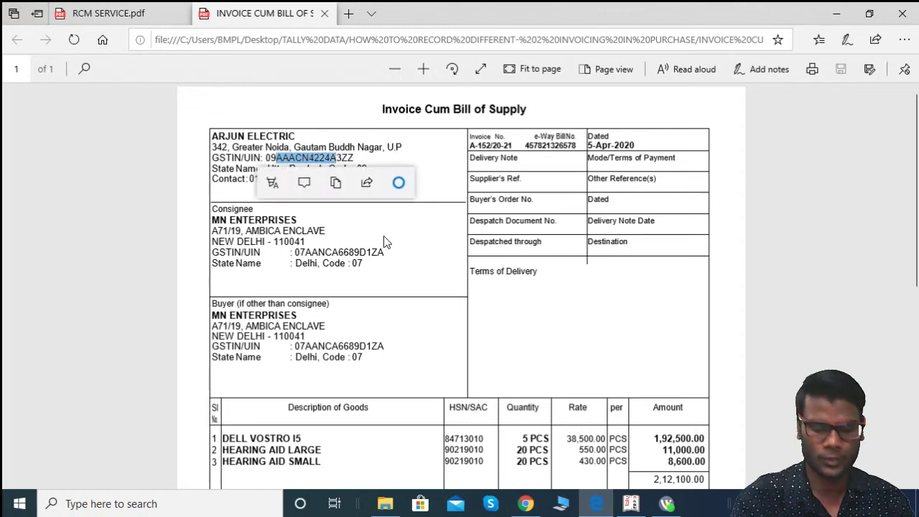
{"action": "key", "text": "alt+Tab"}
{"action": "key", "text": "ctrl+alt+v"}
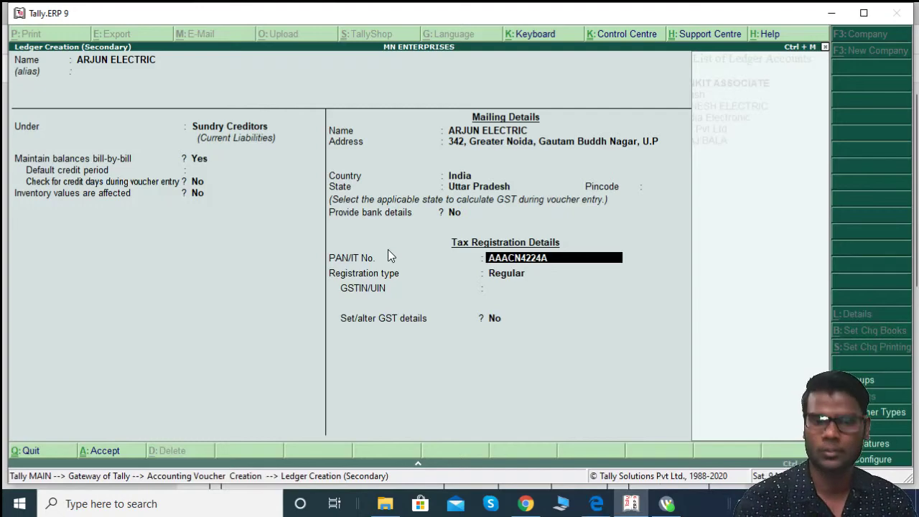
Step: Paste the supplier's GSTIN from the invoice, save the ledger and confirm party details
{"action": "key", "text": "Return"}
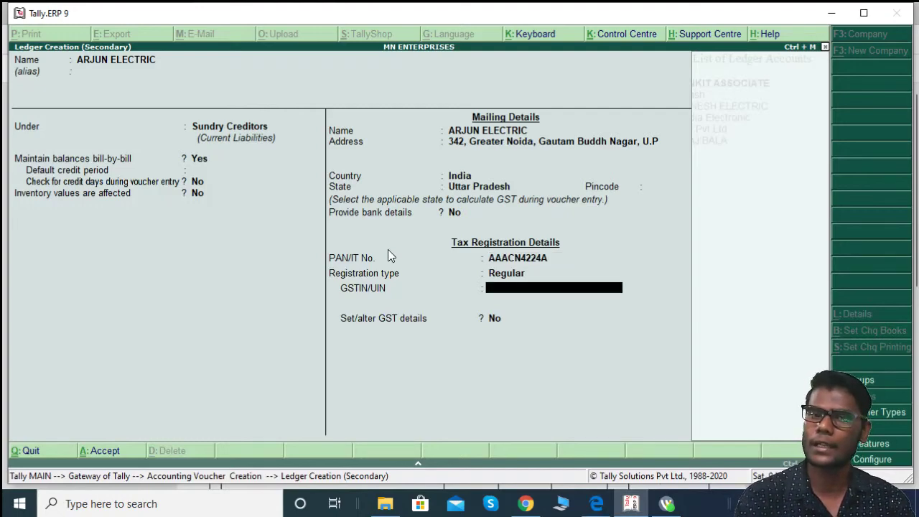
{"action": "key", "text": "alt+Tab"}
{"action": "left_click_drag", "start_coordinate": [265, 157], "coordinate": [354, 158]}
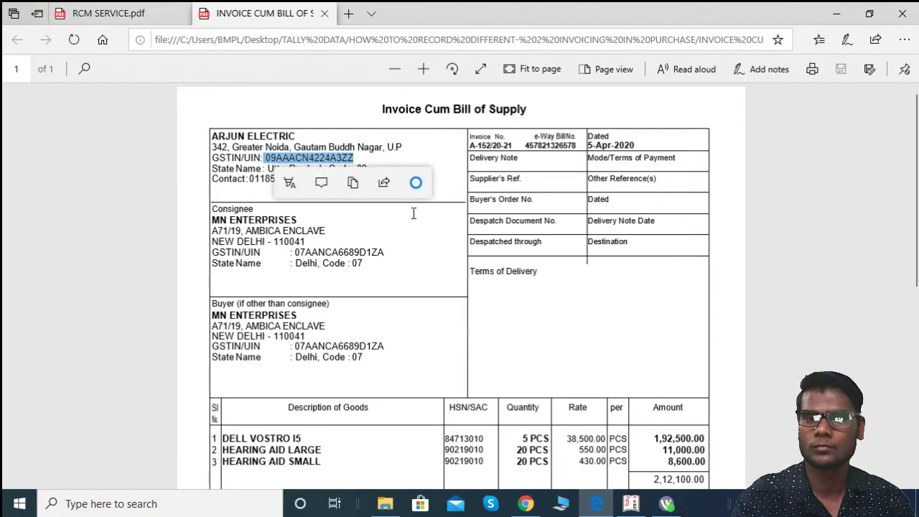
{"action": "key", "text": "ctrl+c"}
{"action": "key", "text": "alt+Tab"}
{"action": "key", "text": "ctrl+alt+v"}
{"action": "key", "text": "Return"}
{"action": "key", "text": "Return"}
{"action": "key", "text": "Return"}
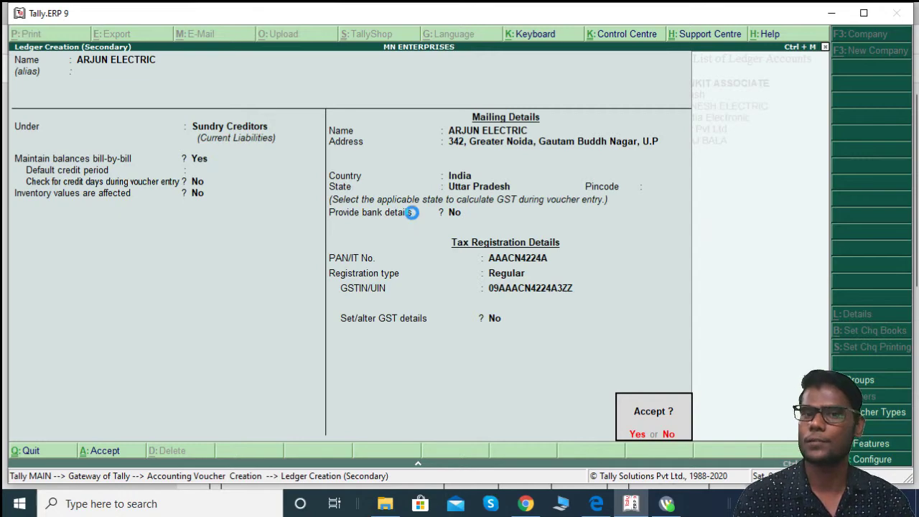
{"action": "key", "text": "Return"}
{"action": "key", "text": "Return"}
{"action": "key", "text": "Return"}
{"action": "key", "text": "Return"}
{"action": "key", "text": "Return"}
{"action": "key", "text": "Return"}
{"action": "key", "text": "Return"}
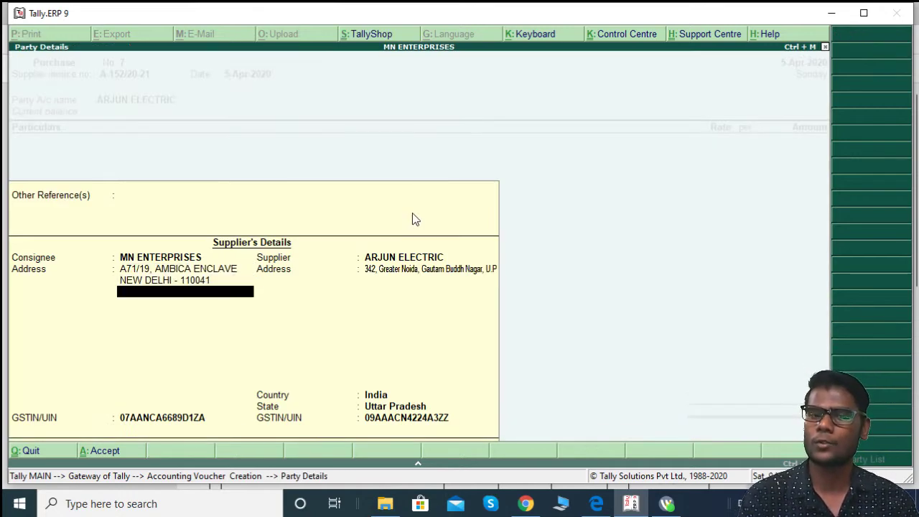
{"action": "key", "text": "Return"}
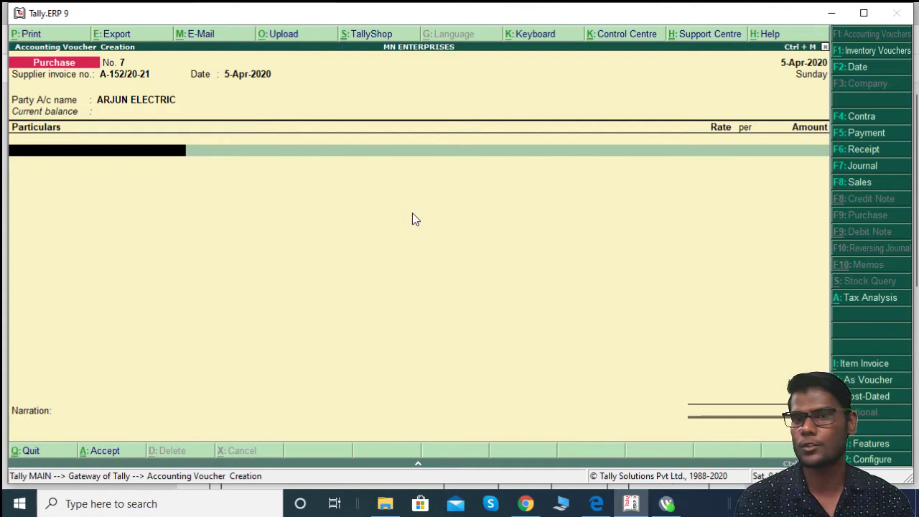
Step: Switch voucher No. 7 to item-invoice format and create INTER PURCHASE under Purchase Accounts
{"action": "key", "text": "alt+i"}
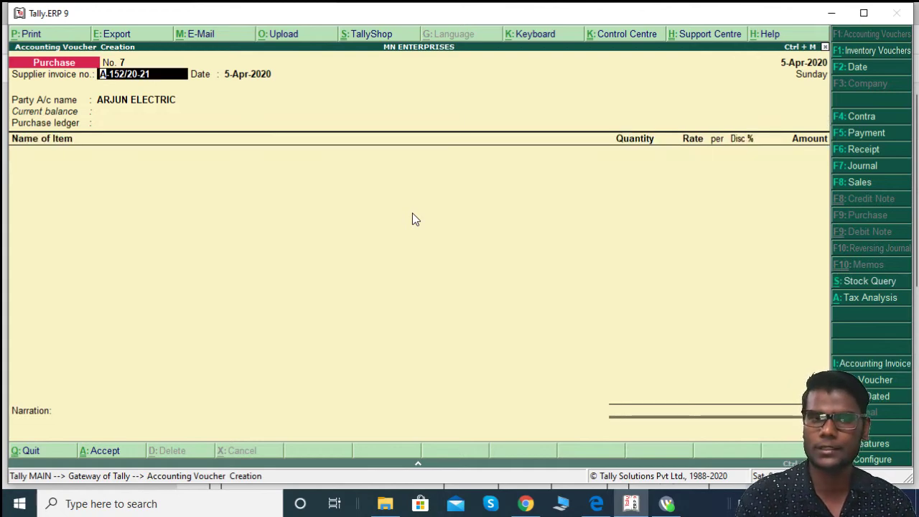
{"action": "key", "text": "Return"}
{"action": "key", "text": "Return"}
{"action": "key", "text": "Return"}
{"action": "key", "text": "Return"}
{"action": "key", "text": "Return"}
{"action": "key", "text": "Return"}
{"action": "key", "text": "Return"}
{"action": "key", "text": "Return"}
{"action": "key", "text": "Return"}
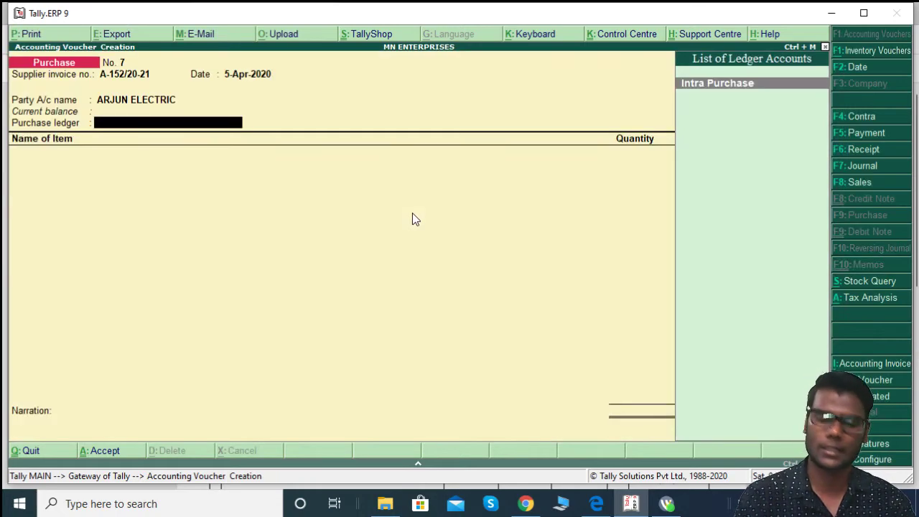
{"action": "key", "text": "alt+c"}
{"action": "type", "text": "INTER"}
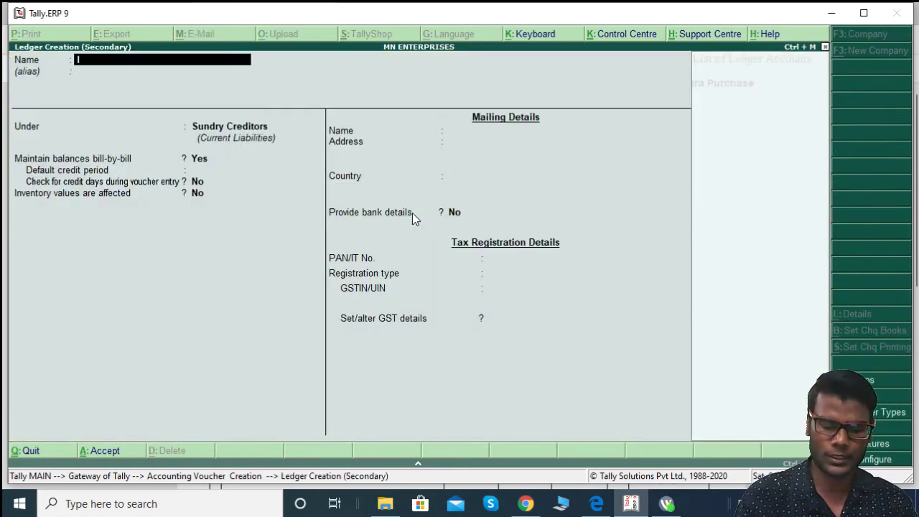
{"action": "type", "text": " PURCHASE"}
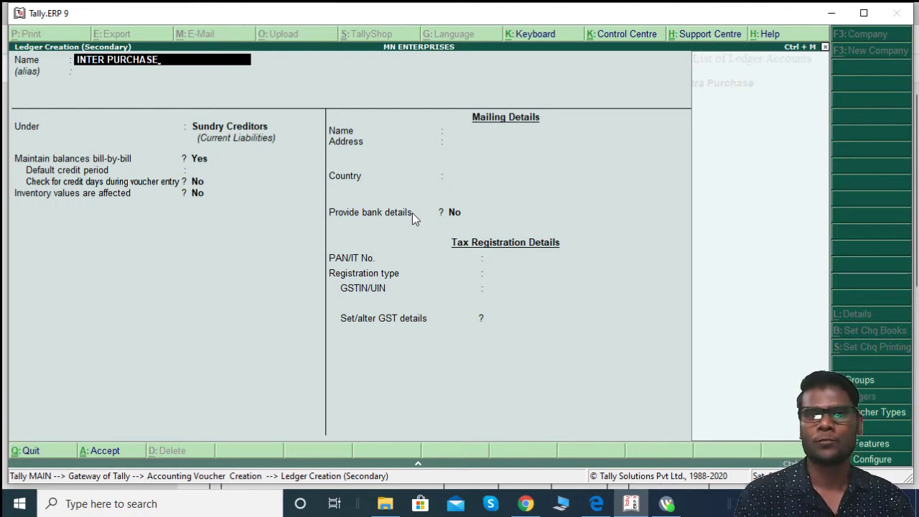
{"action": "key", "text": "Return"}
{"action": "key", "text": "Return"}
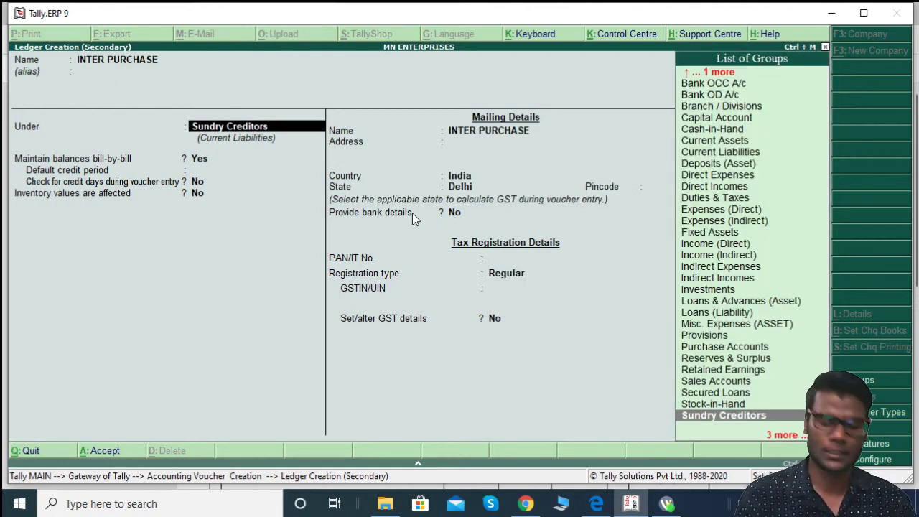
{"action": "type", "text": "PUR"}
{"action": "key", "text": "Return"}
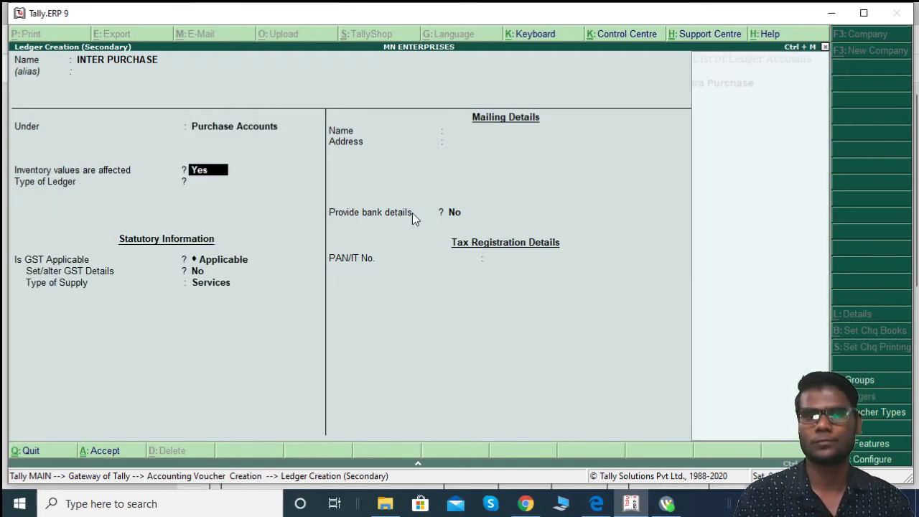
Step: Set INTER PURCHASE's supply type to Goods with nature Interstate Purchase Taxable
{"action": "key", "text": "Return"}
{"action": "key", "text": "Return"}
{"action": "key", "text": "Return"}
{"action": "key", "text": "Return"}
{"action": "key", "text": "Up"}
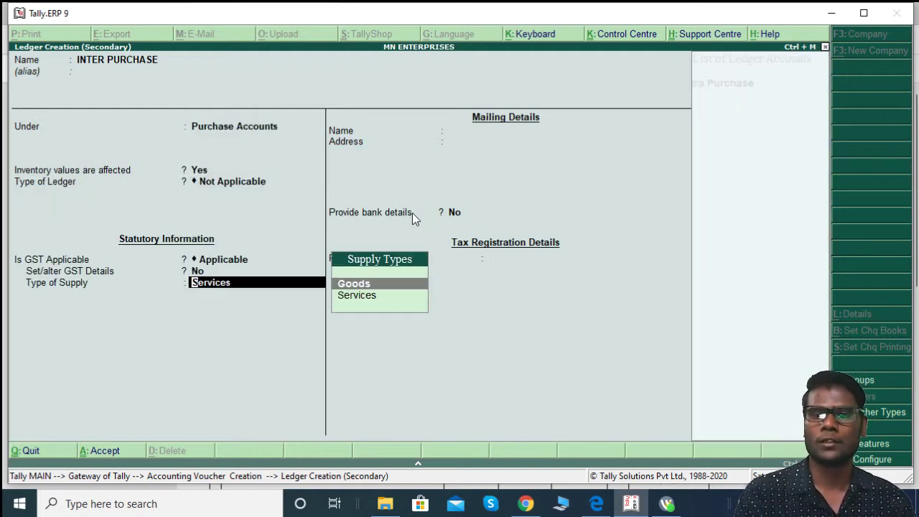
{"action": "key", "text": "Return"}
{"action": "key", "text": "Return"}
{"action": "key", "text": "Return"}
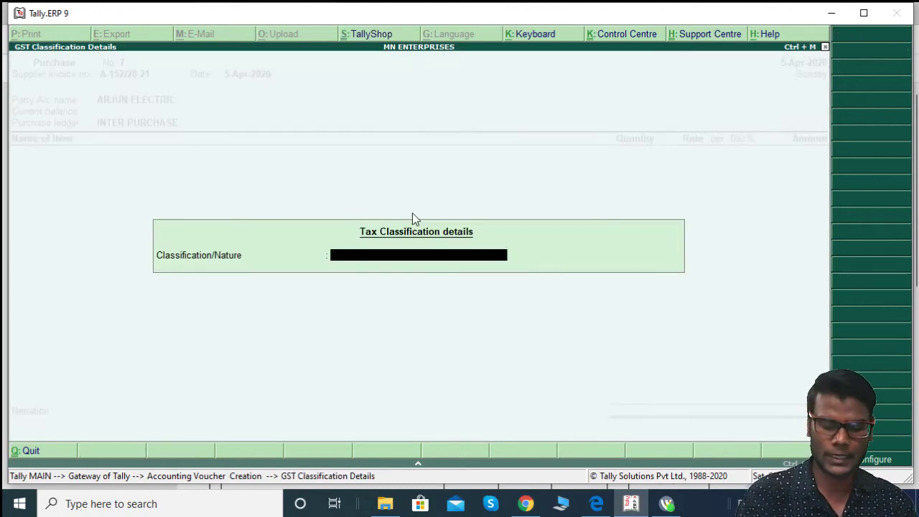
{"action": "type", "text": "INTER"}
{"action": "key", "text": "Down"}
{"action": "key", "text": "Down"}
{"action": "key", "text": "Down"}
{"action": "key", "text": "Down"}
{"action": "key", "text": "Down"}
{"action": "key", "text": "Down"}
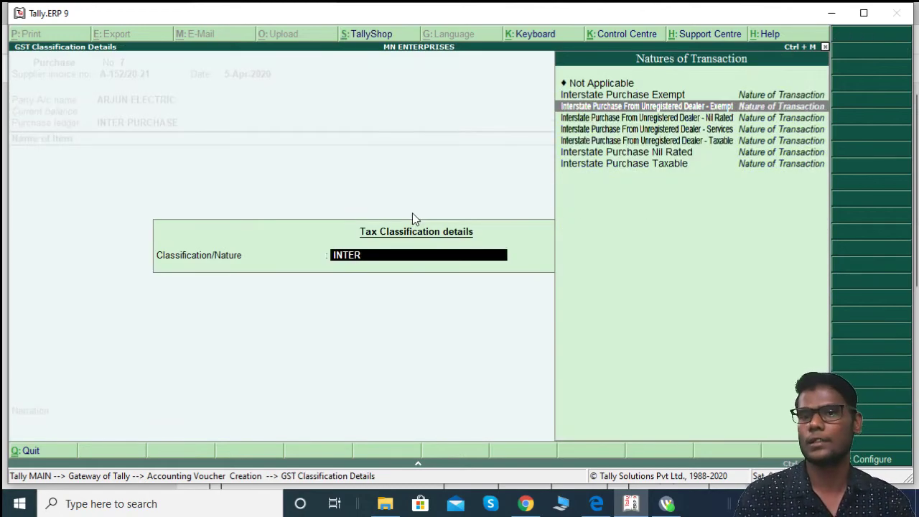
{"action": "key", "text": "Return"}
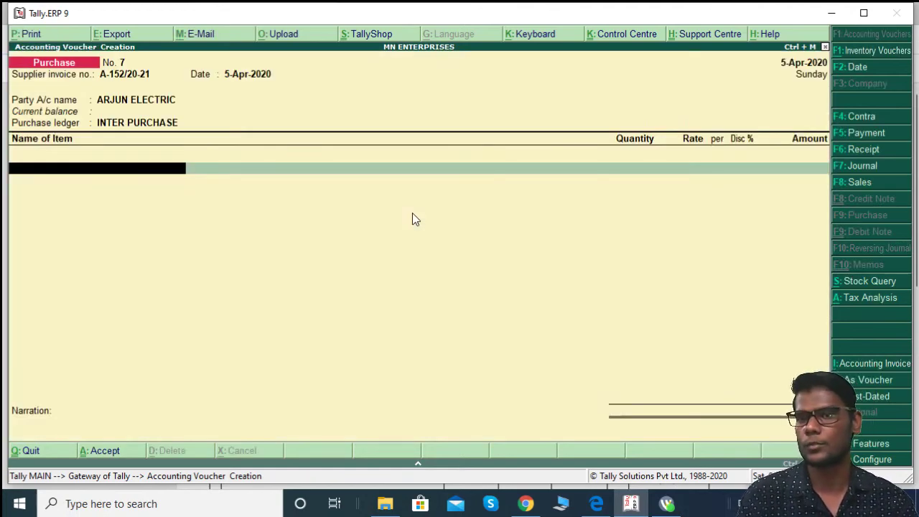
Step: Add Dell Vostro I5 Laptop to voucher No. 7 at 5 pcs × 38,500
{"action": "key", "text": "alt+Tab"}
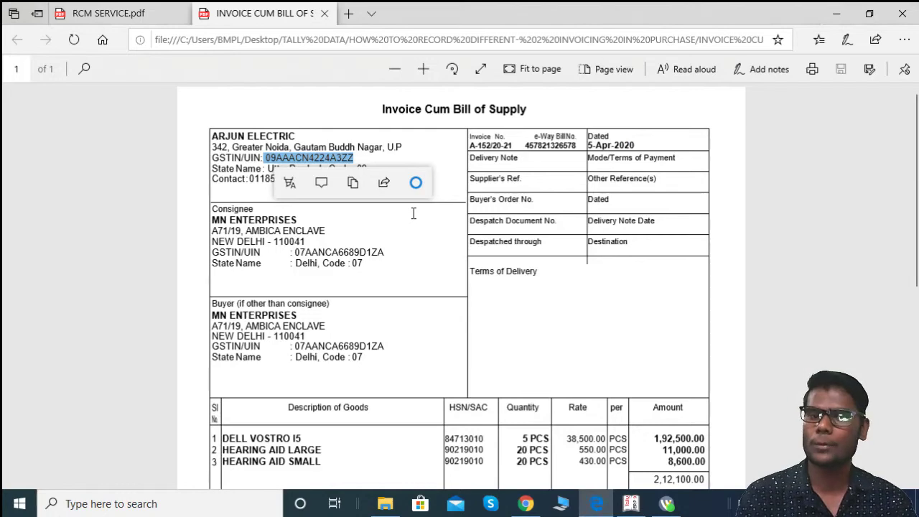
{"action": "key", "text": "alt+Tab"}
{"action": "type", "text": "DE"}
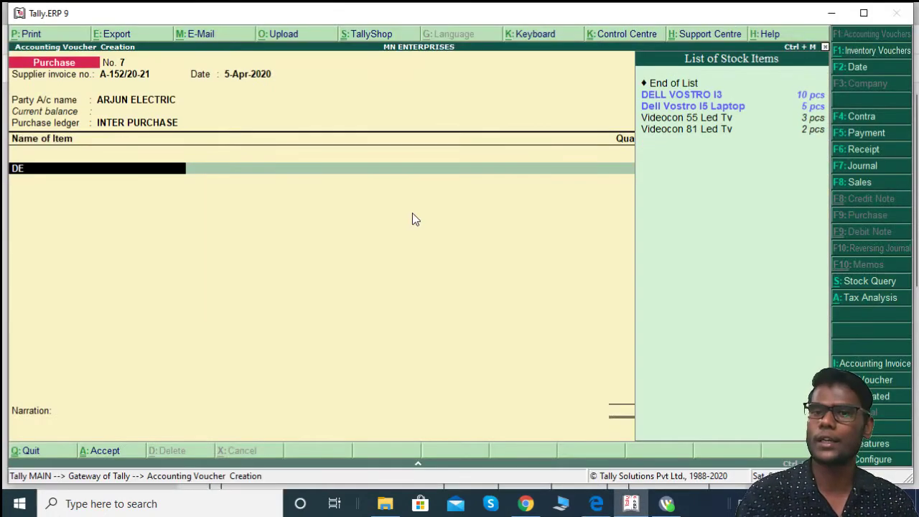
{"action": "key", "text": "Down"}
{"action": "key", "text": "Return"}
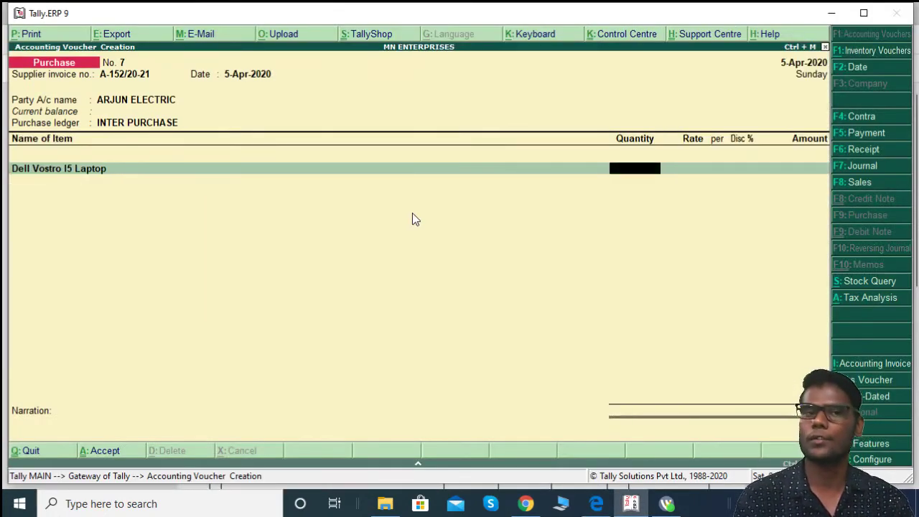
{"action": "key", "text": "alt+Tab"}
{"action": "key", "text": "alt+Tab"}
{"action": "type", "text": "5"}
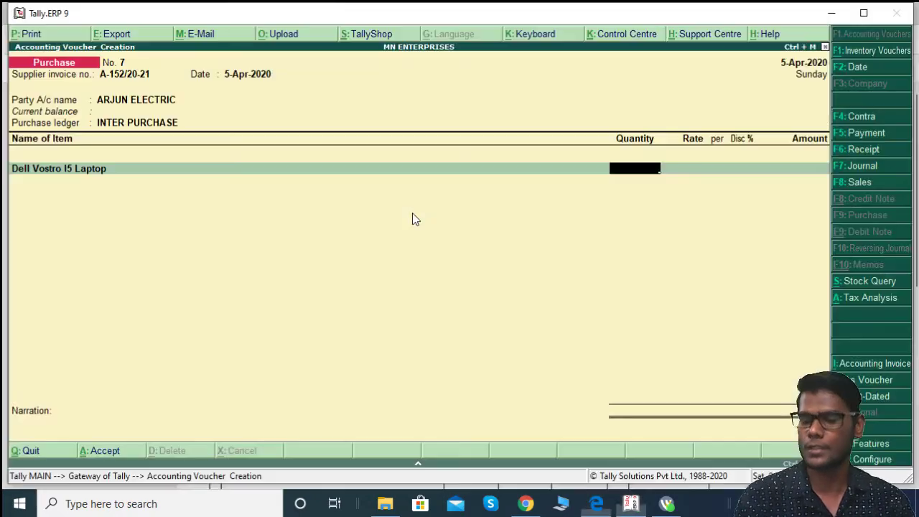
{"action": "key", "text": "Return"}
{"action": "key", "text": "alt+Tab"}
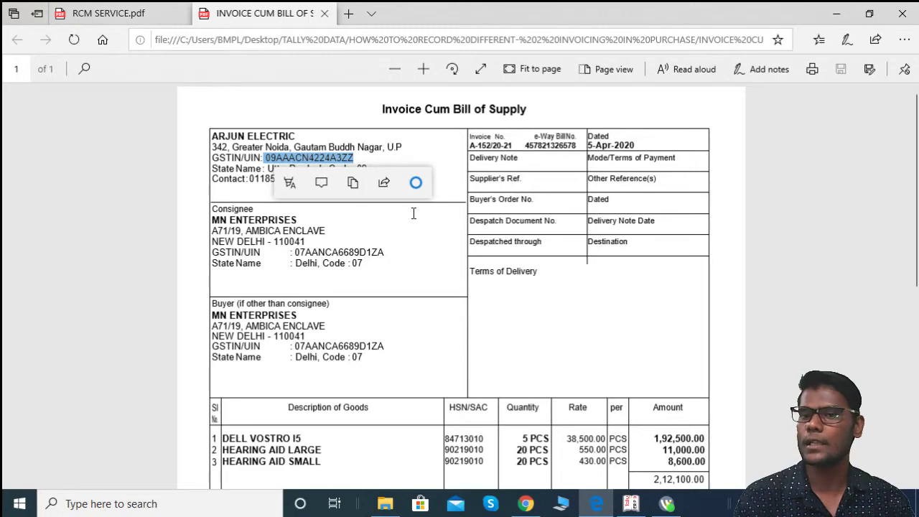
{"action": "key", "text": "alt+Tab"}
{"action": "type", "text": "38500"}
{"action": "key", "text": "Return"}
{"action": "key", "text": "Return"}
{"action": "key", "text": "Return"}
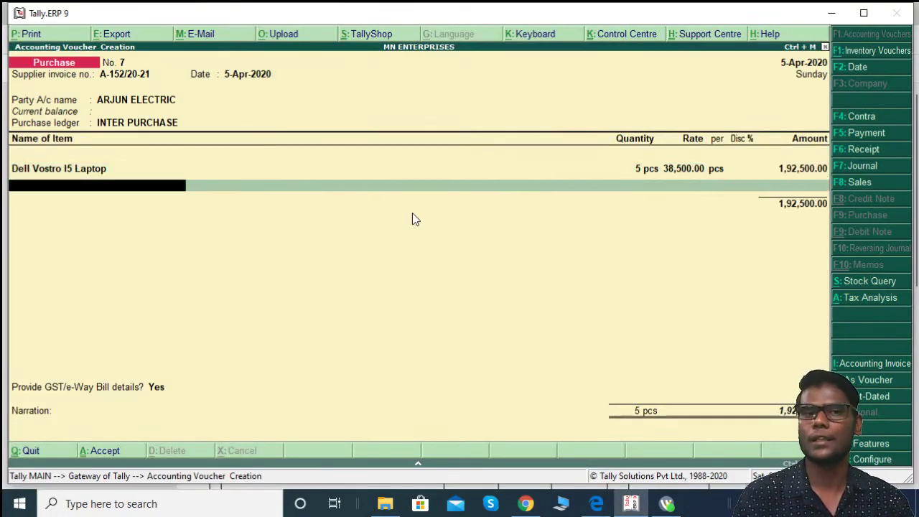
Step: Add Hearing Aid Large at 20 pcs × 550
{"action": "key", "text": "alt+Tab"}
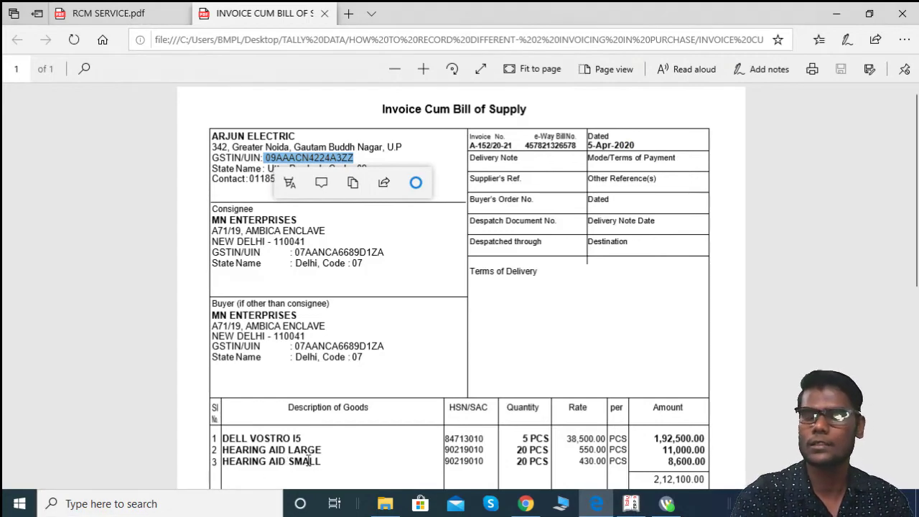
{"action": "key", "text": "alt+Tab"}
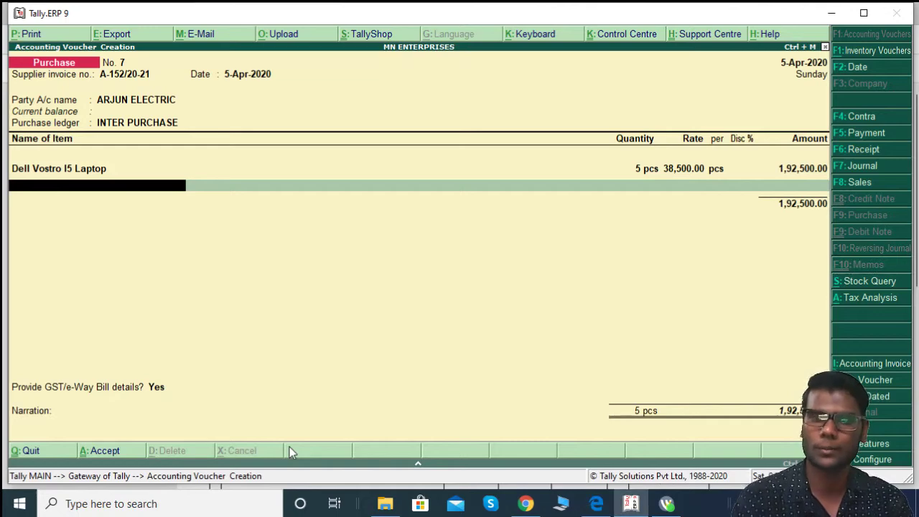
{"action": "type", "text": "HE"}
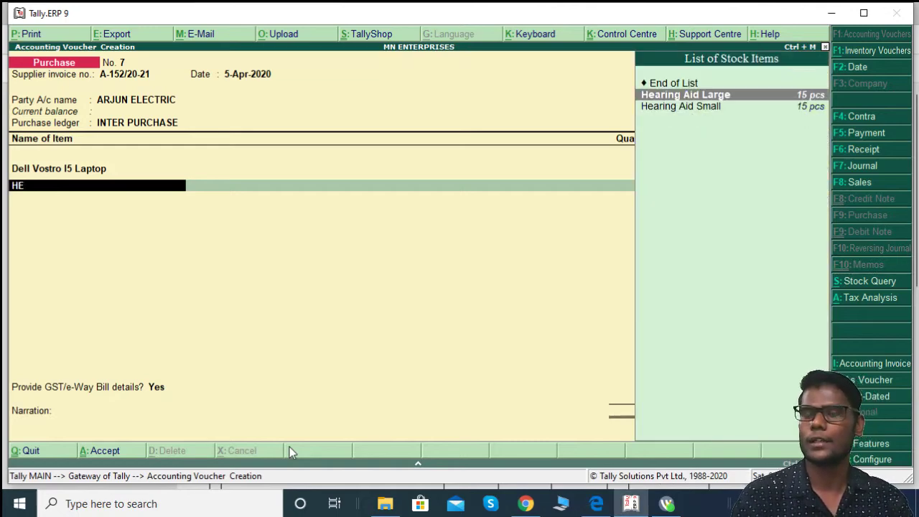
{"action": "key", "text": "Return"}
{"action": "key", "text": "alt+Tab"}
{"action": "key", "text": "alt+Tab"}
{"action": "type", "text": "20"}
{"action": "key", "text": "Return"}
{"action": "key", "text": "alt+Tab"}
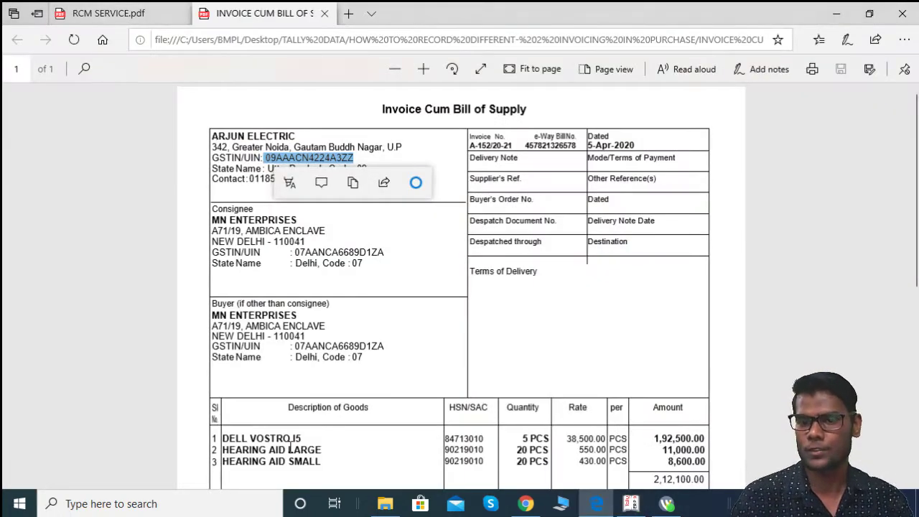
{"action": "key", "text": "alt+Tab"}
{"action": "type", "text": "550"}
{"action": "key", "text": "Return"}
{"action": "key", "text": "Return"}
{"action": "key", "text": "Return"}
{"action": "key", "text": "alt+Tab"}
{"action": "key", "text": "alt+Tab"}
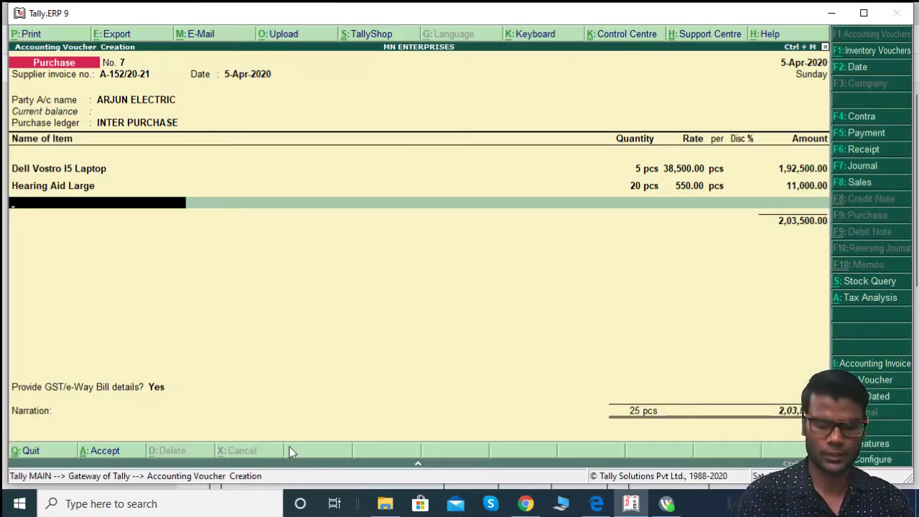
Step: Add Hearing Aid Small at 20 pcs × 430, bringing the item total to 2,12,100.00
{"action": "type", "text": "G"}
{"action": "key", "text": "BackSpace"}
{"action": "type", "text": "HEAR"}
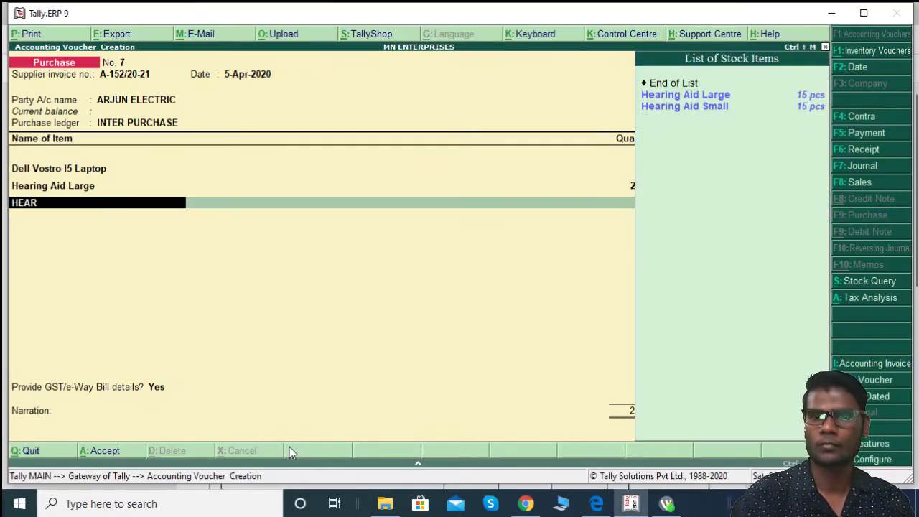
{"action": "key", "text": "Down"}
{"action": "key", "text": "Return"}
{"action": "key", "text": "alt+Tab"}
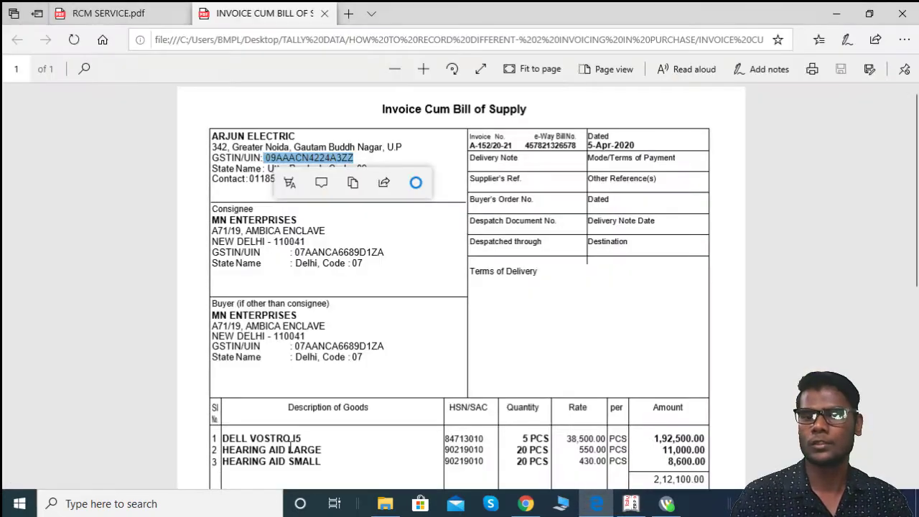
{"action": "key", "text": "alt+Tab"}
{"action": "type", "text": "20"}
{"action": "key", "text": "Return"}
{"action": "key", "text": "alt+Tab"}
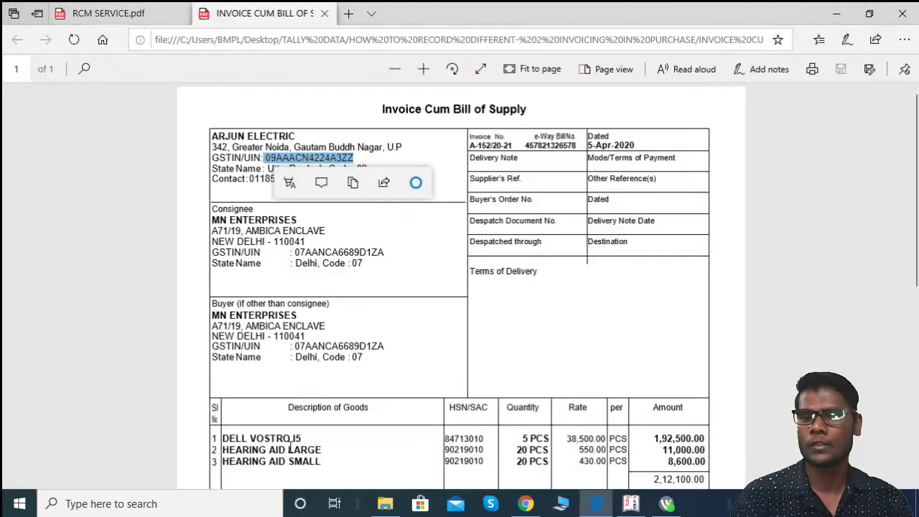
{"action": "key", "text": "alt+Tab"}
{"action": "type", "text": "430"}
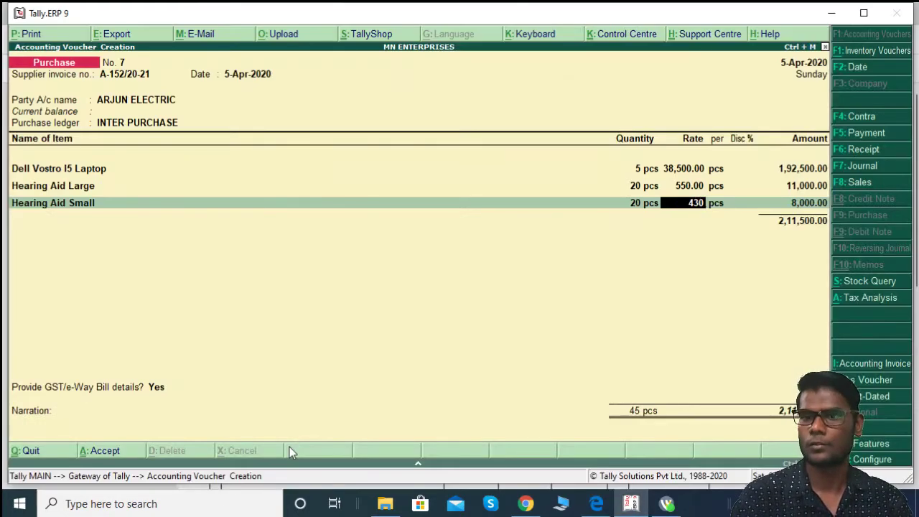
{"action": "key", "text": "Return"}
{"action": "key", "text": "Return"}
{"action": "key", "text": "Return"}
{"action": "key", "text": "Return"}
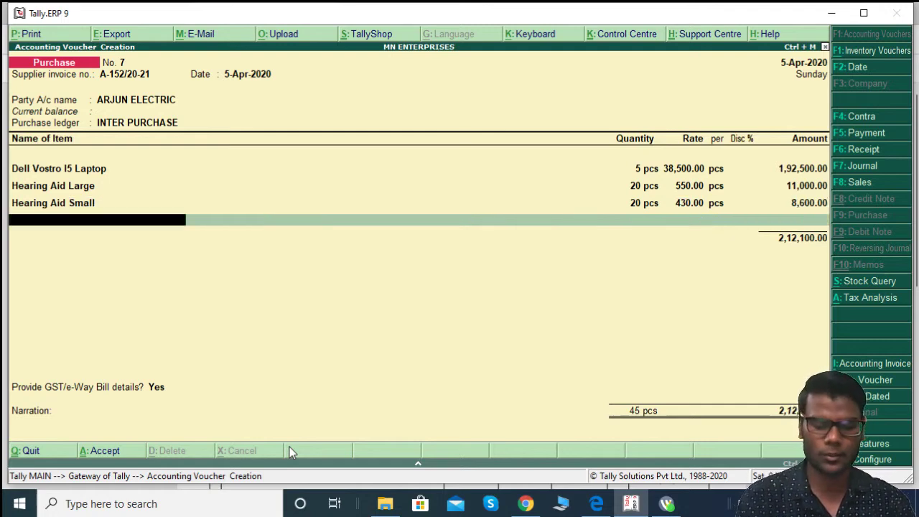
{"action": "key", "text": "alt+a"}
Step: Check the detailed tax breakdown, then return to the voucher and move past the item list
{"action": "key", "text": "alt+F1"}
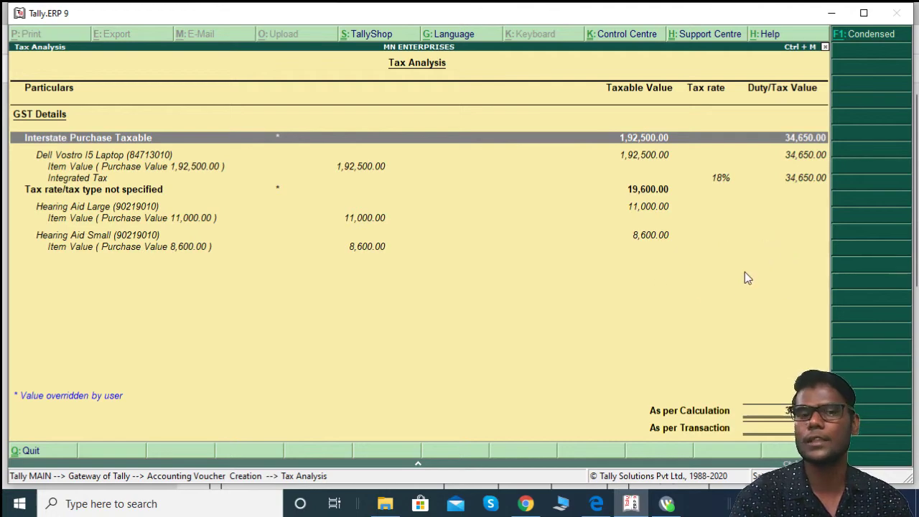
{"action": "key", "text": "Escape"}
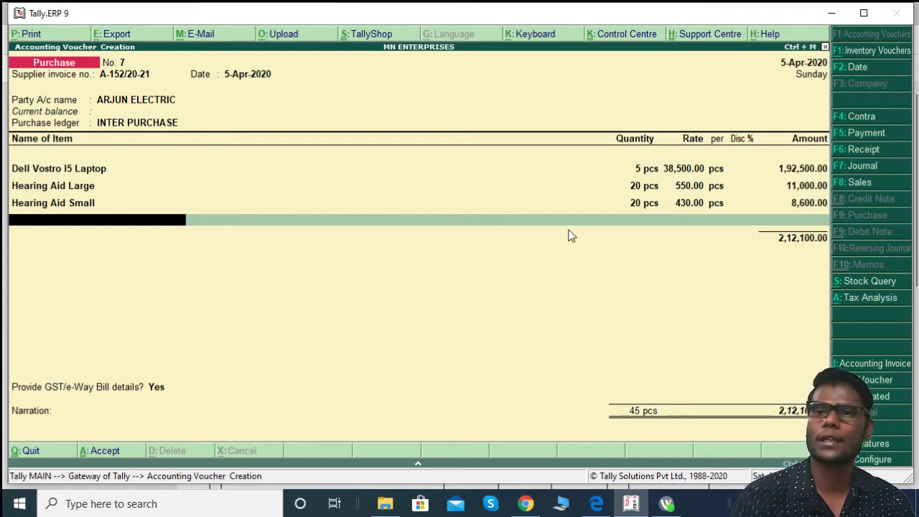
{"action": "key", "text": "Return"}
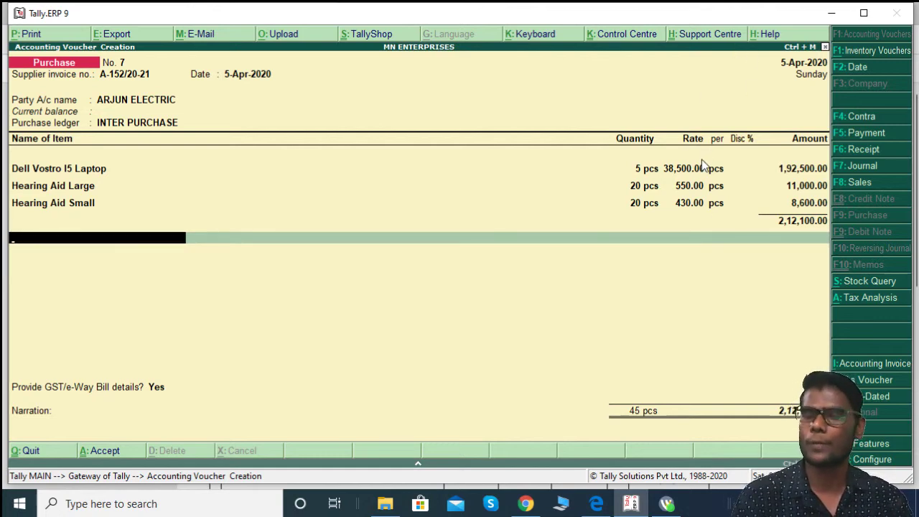
Step: Try Input Cgst@9% on the tax line, then back out to pick another ledger
{"action": "key", "text": "Return"}
{"action": "type", "text": "IN"}
{"action": "key", "text": "Down"}
{"action": "key", "text": "Return"}
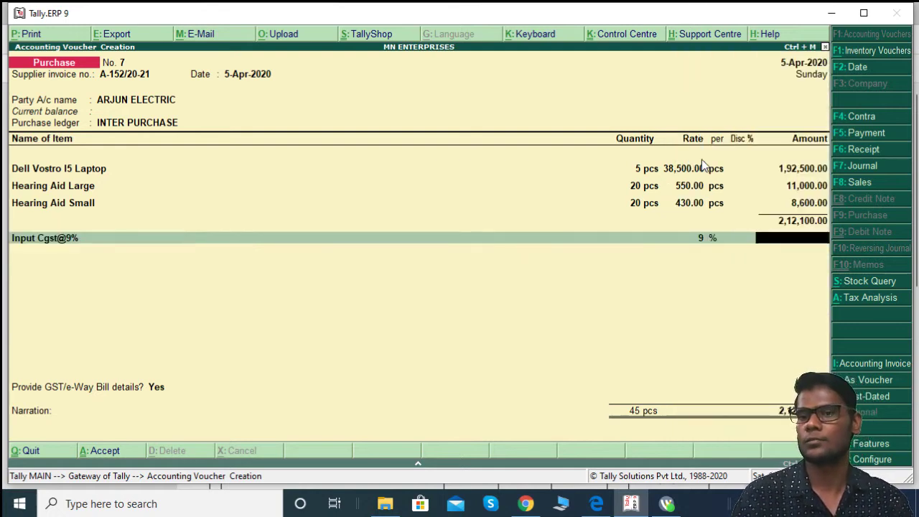
{"action": "key", "text": "BackSpace"}
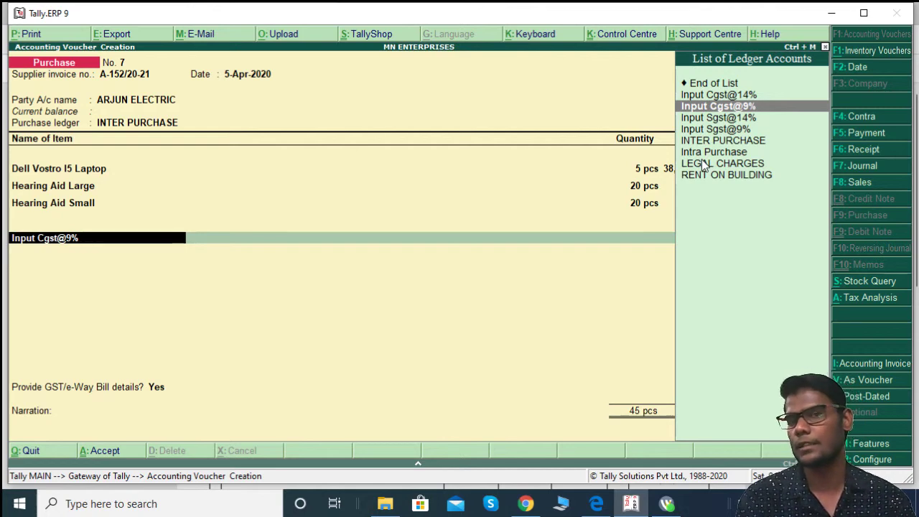
{"action": "key", "text": "alt+c"}
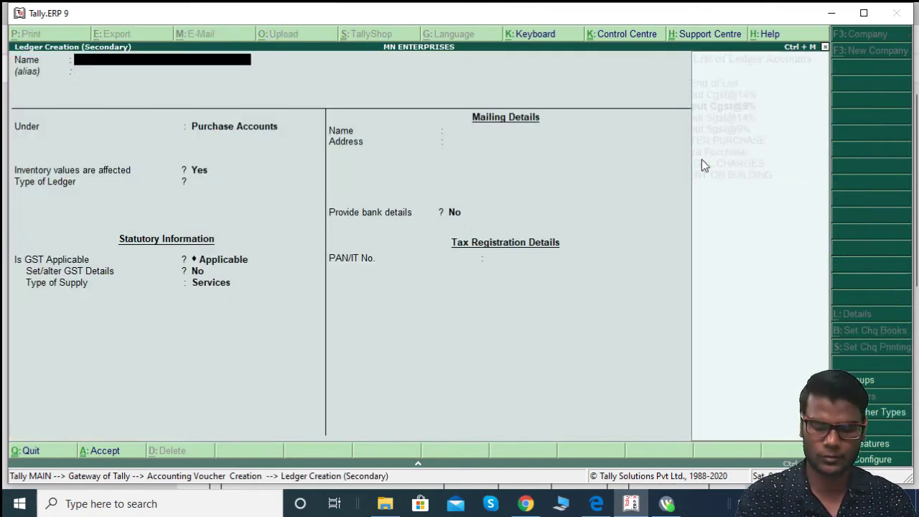
{"action": "type", "text": "INPUT IGST @"}
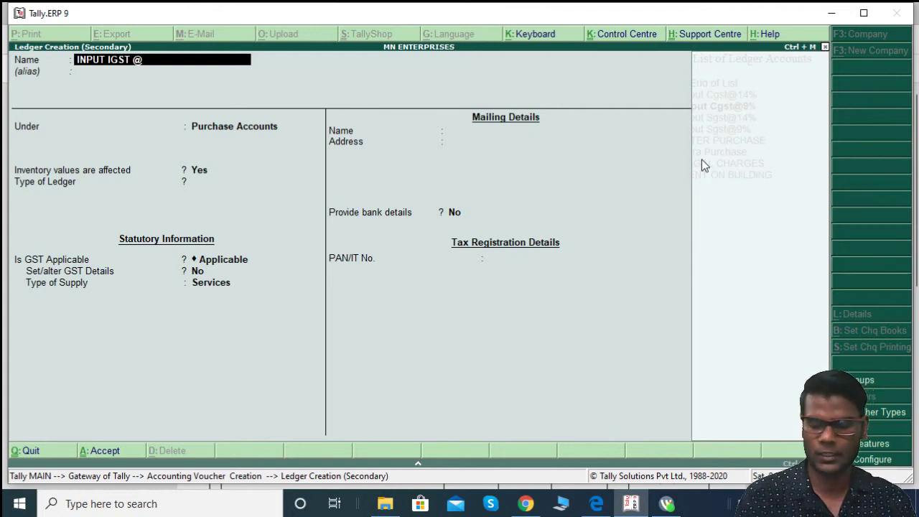
{"action": "type", "text": "18%"}
{"action": "key", "text": "Return"}
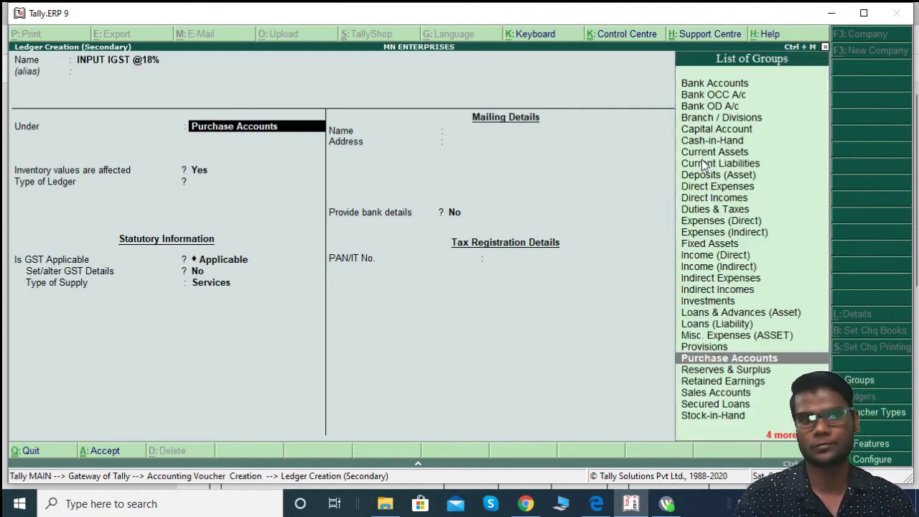
{"action": "type", "text": "DU"}
{"action": "key", "text": "Return"}
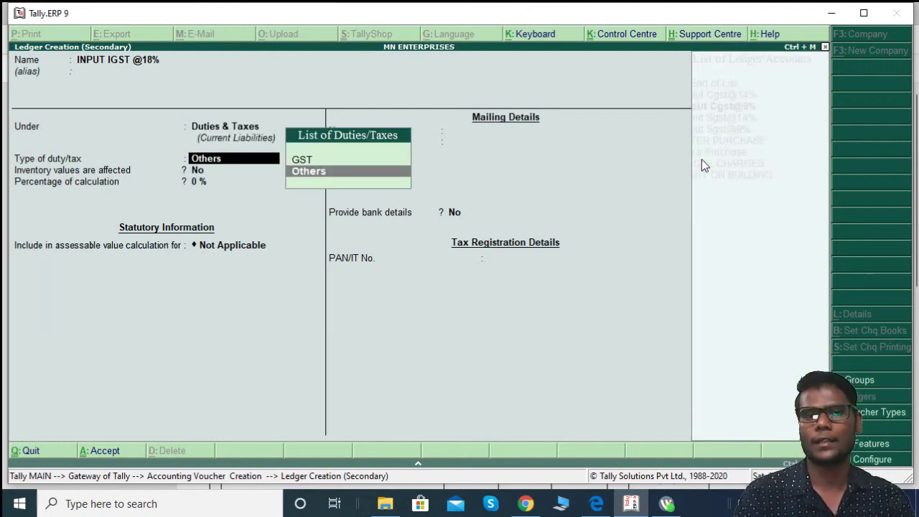
{"action": "key", "text": "Up"}
{"action": "key", "text": "Return"}
Step: Set the new ledger's tax type to Integrated Tax at 18 percent
{"action": "key", "text": "Down"}
{"action": "key", "text": "Down"}
{"action": "key", "text": "Return"}
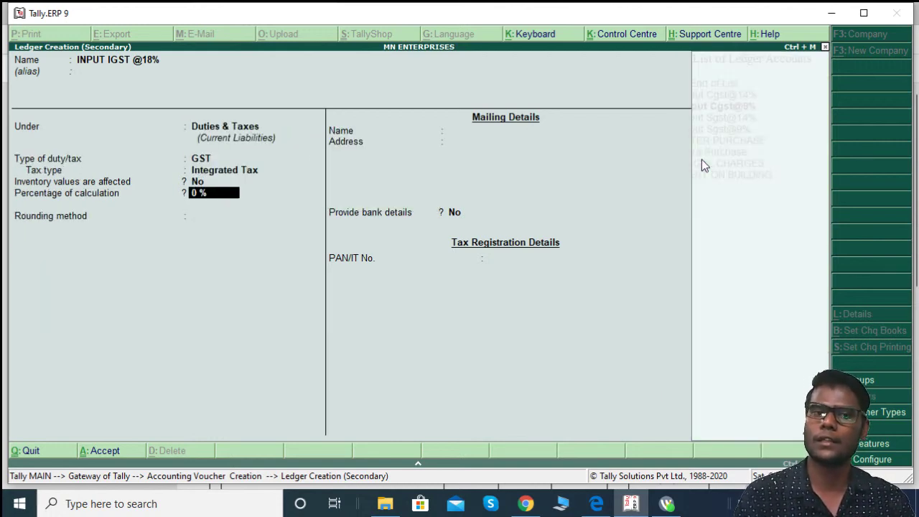
{"action": "key", "text": "Return"}
{"action": "key", "text": "Return"}
{"action": "key", "text": "Return"}
{"action": "key", "text": "Escape"}
{"action": "key", "text": "BackSpace"}
{"action": "key", "text": "BackSpace"}
{"action": "key", "text": "Return"}
{"action": "type", "text": "18"}
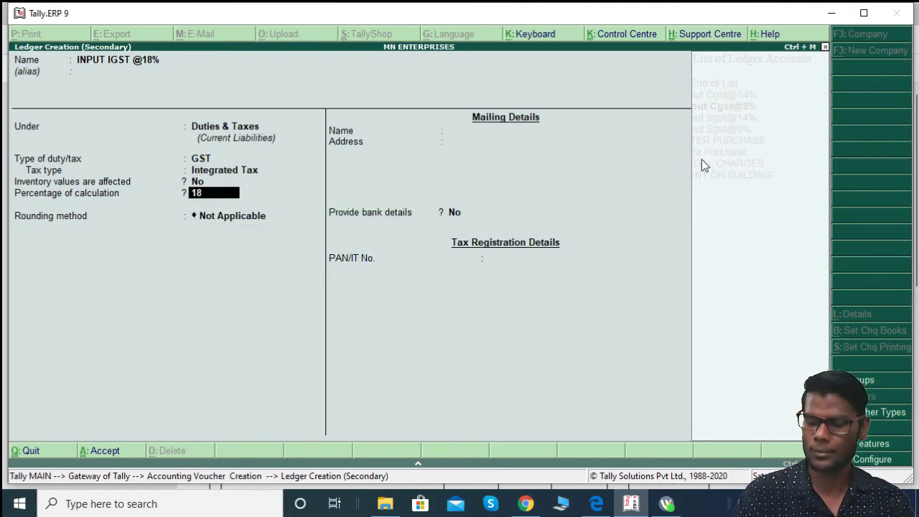
{"action": "key", "text": "Return"}
{"action": "key", "text": "Return"}
{"action": "key", "text": "Return"}
{"action": "key", "text": "Return"}
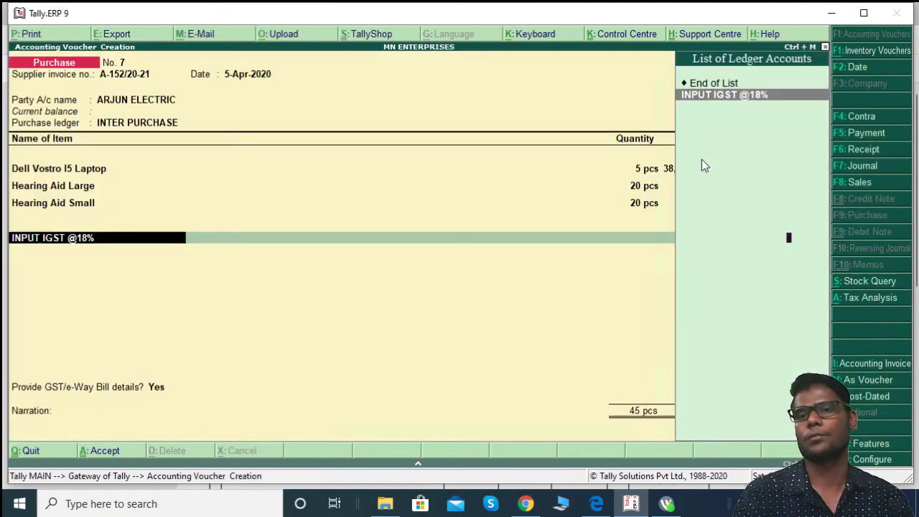
{"action": "key", "text": "Return"}
{"action": "key", "text": "alt+a"}
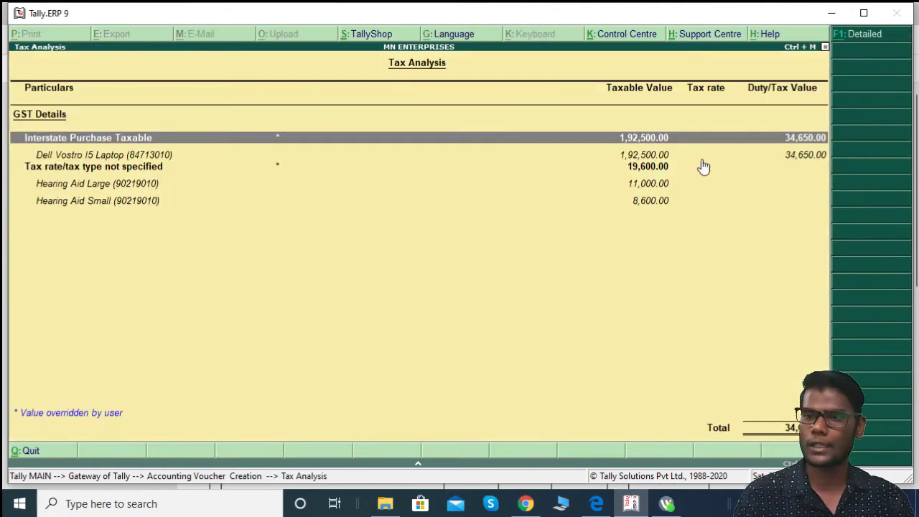
{"action": "key", "text": "alt+F1"}
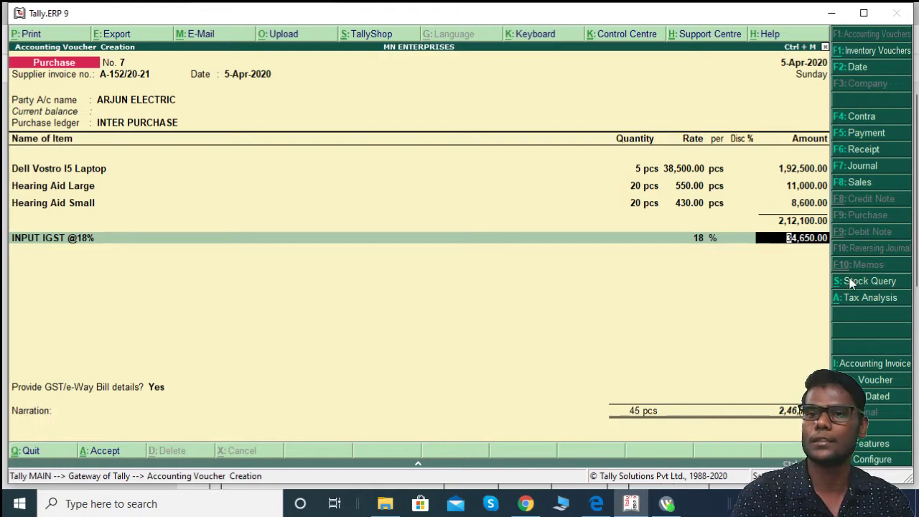
{"action": "key", "text": "Return"}
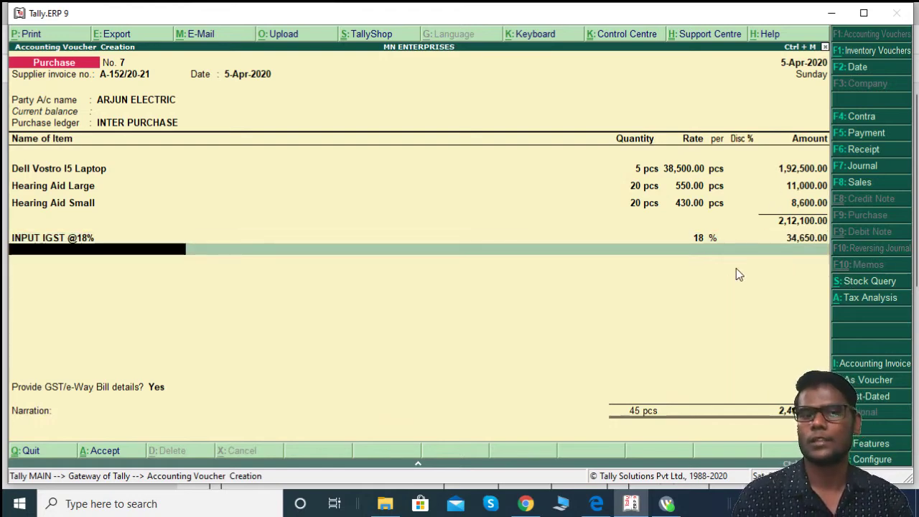
{"action": "key", "text": "Return"}
Step: Select the e-Way Bill number beside invoice A-152/20-21 on the Arjun Electric PDF
{"action": "key", "text": "alt+Tab"}
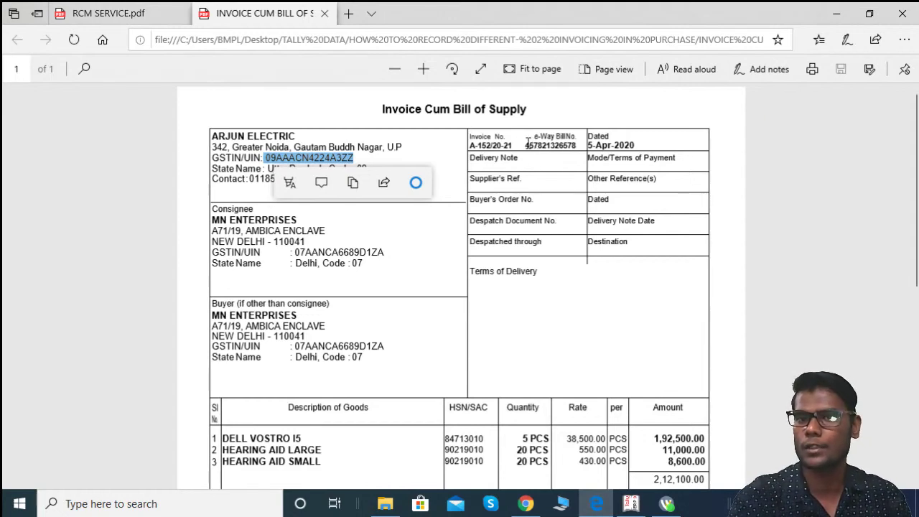
{"action": "left_click_drag", "start_coordinate": [526, 142], "coordinate": [578, 146]}
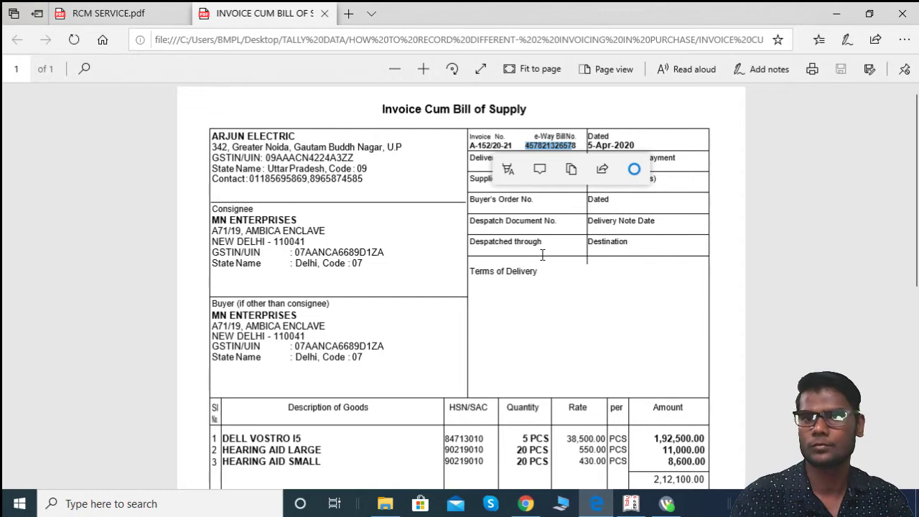
{"action": "left_click", "coordinate": [525, 142]}
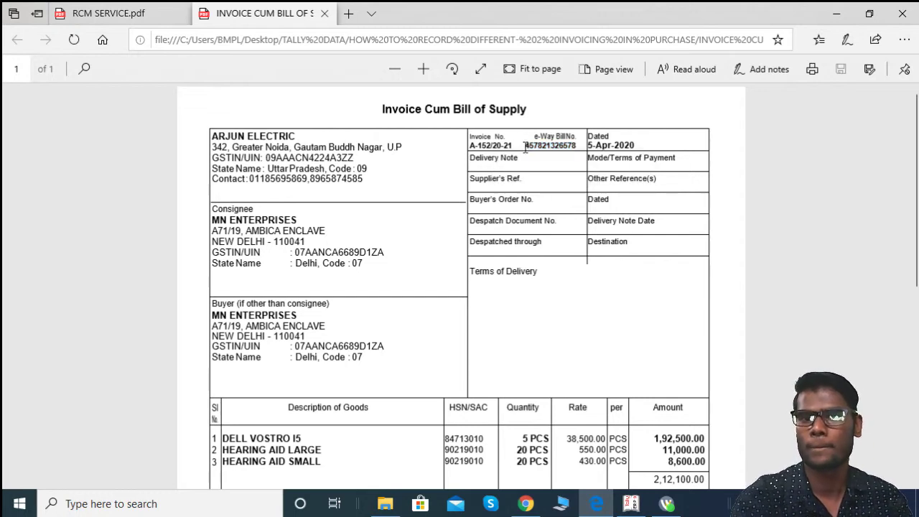
{"action": "left_click_drag", "start_coordinate": [526, 145], "coordinate": [578, 146]}
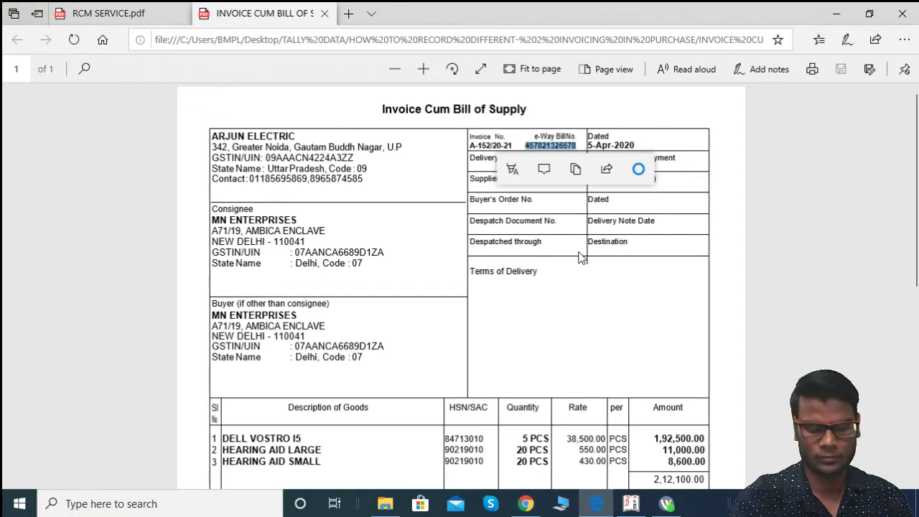
{"action": "key", "text": "alt+Tab"}
Step: Record the e-Way Bill details, set new reference A-152/20-21, and save voucher No. 7
{"action": "key", "text": "Return"}
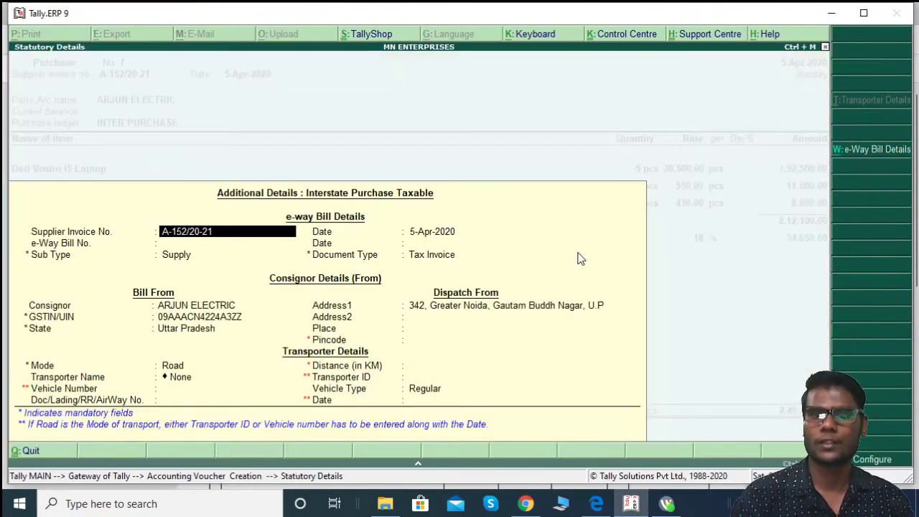
{"action": "left_click", "coordinate": [194, 254]}
{"action": "left_click", "coordinate": [185, 244]}
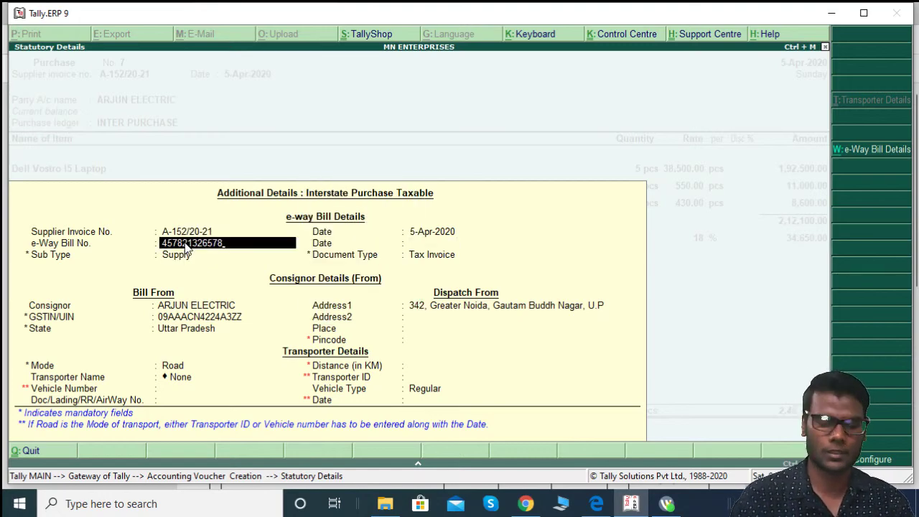
{"action": "key", "text": "ctrl+a"}
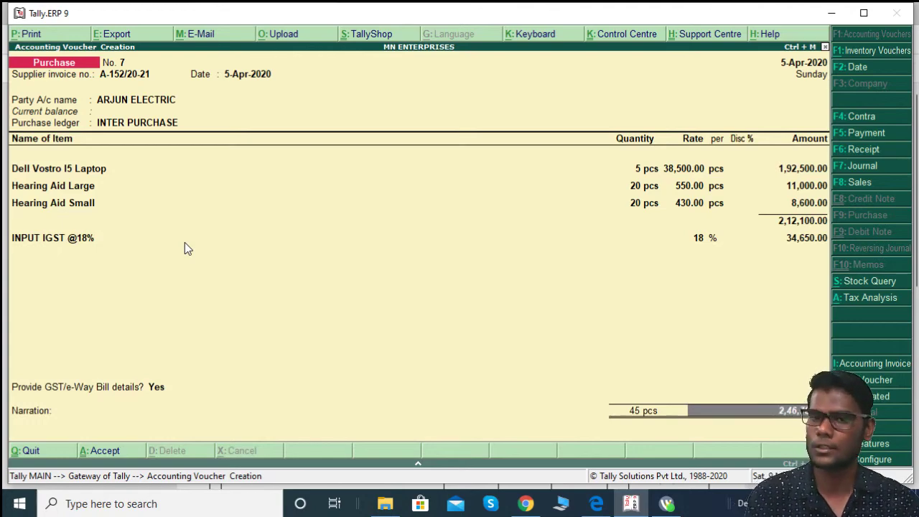
{"action": "key", "text": "Return"}
{"action": "key", "text": "Return"}
{"action": "key", "text": "Return"}
{"action": "key", "text": "Return"}
{"action": "key", "text": "Return"}
{"action": "key", "text": "Return"}
{"action": "key", "text": "Return"}
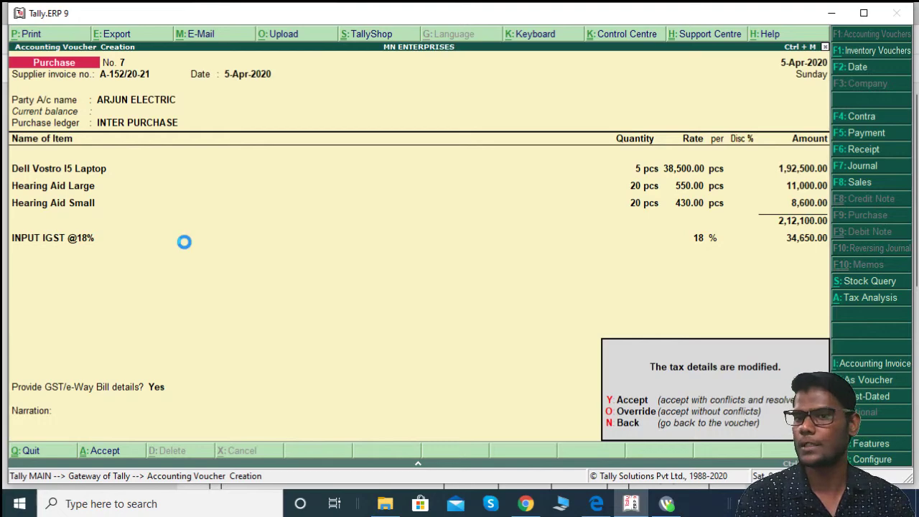
{"action": "key", "text": "y"}
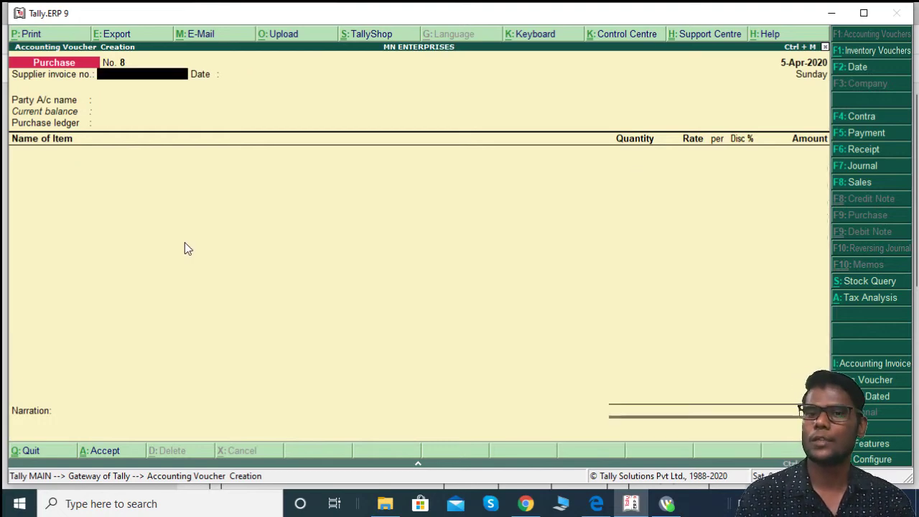
Step: Go from the Gateway of Tally to Display > Statutory Reports > GST Reports > GSTR-2
{"action": "key", "text": "Escape"}
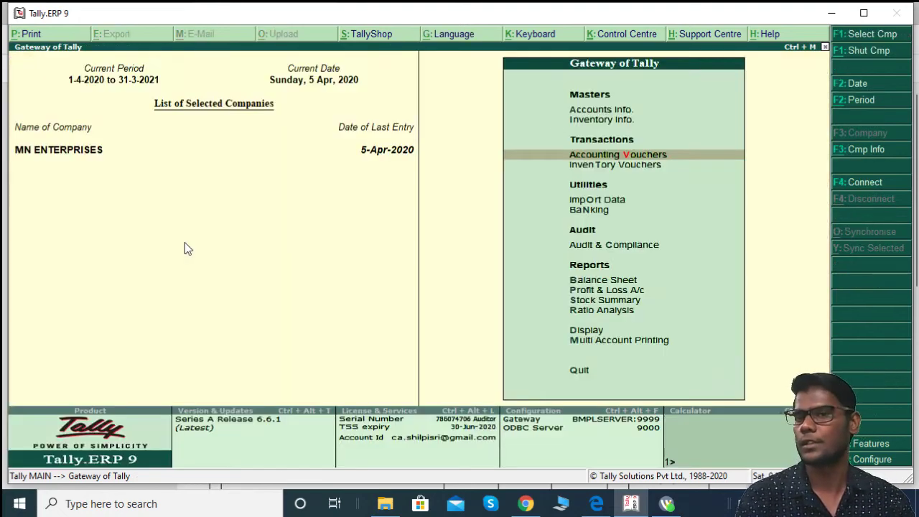
{"action": "key", "text": "Down"}
{"action": "key", "text": "Down"}
{"action": "key", "text": "Down"}
{"action": "key", "text": "Down"}
{"action": "key", "text": "Down"}
{"action": "key", "text": "Down"}
{"action": "key", "text": "Down"}
{"action": "key", "text": "Down"}
{"action": "key", "text": "Down"}
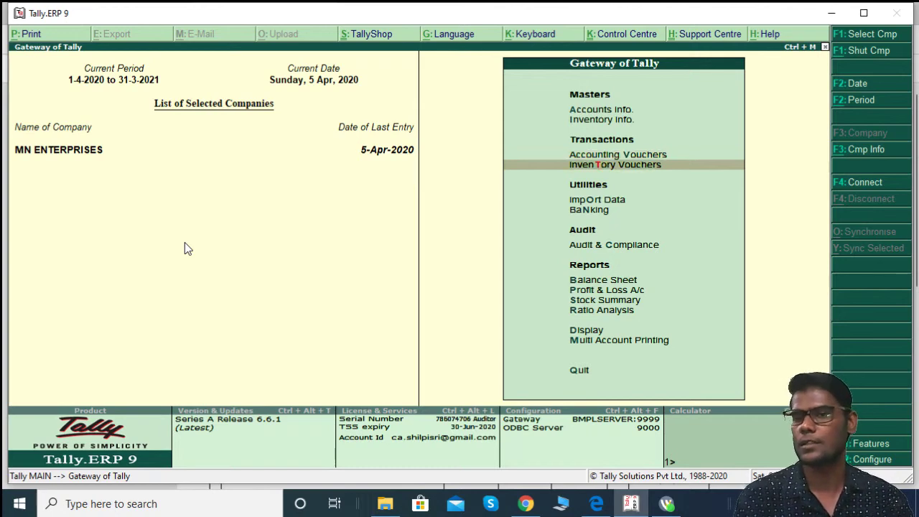
{"action": "key", "text": "Return"}
{"action": "key", "text": "Down"}
{"action": "key", "text": "Down"}
{"action": "key", "text": "Down"}
{"action": "key", "text": "Down"}
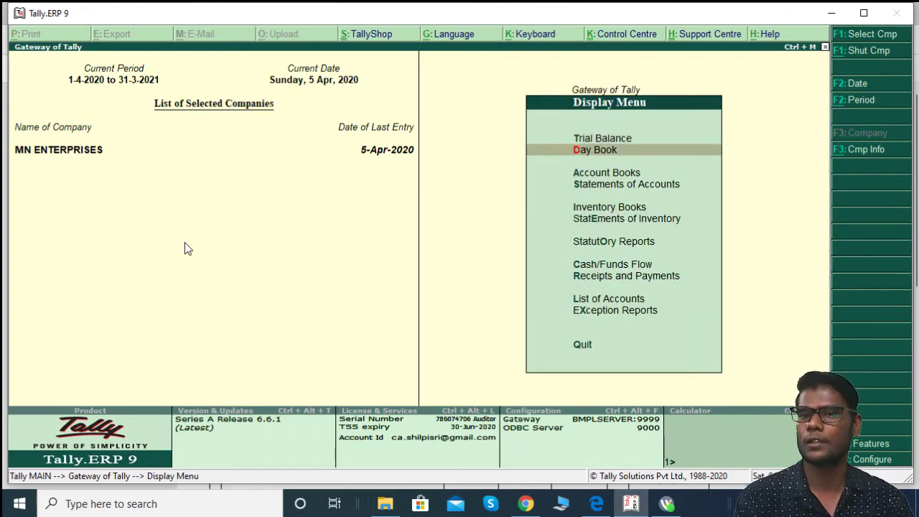
{"action": "key", "text": "Down"}
{"action": "key", "text": "Down"}
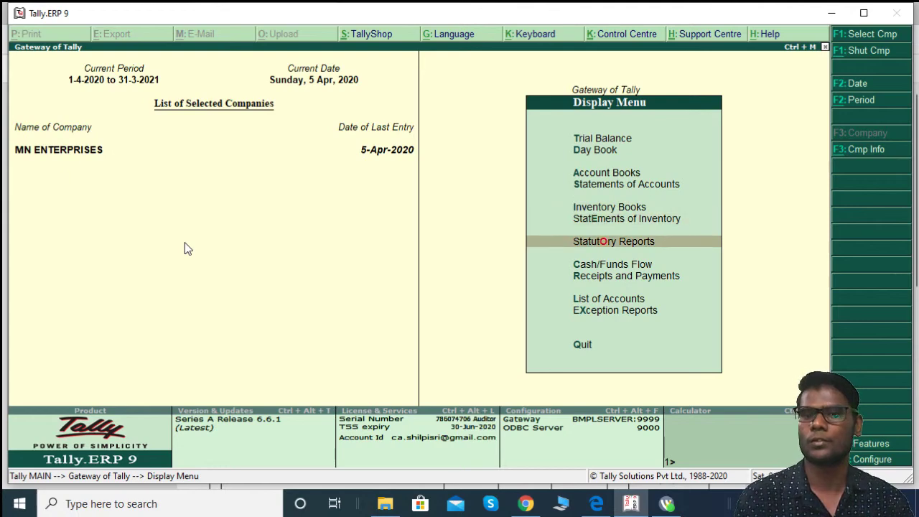
{"action": "key", "text": "Return"}
{"action": "key", "text": "Return"}
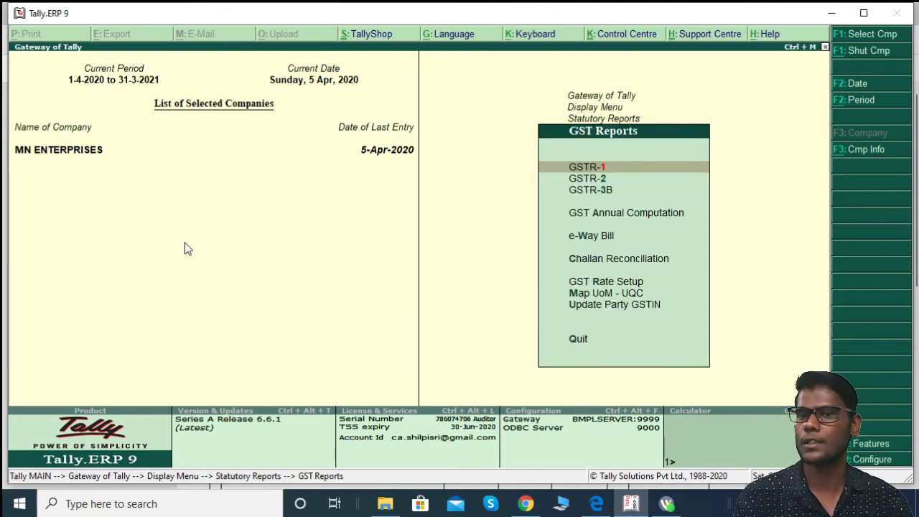
{"action": "key", "text": "Down"}
{"action": "key", "text": "Return"}
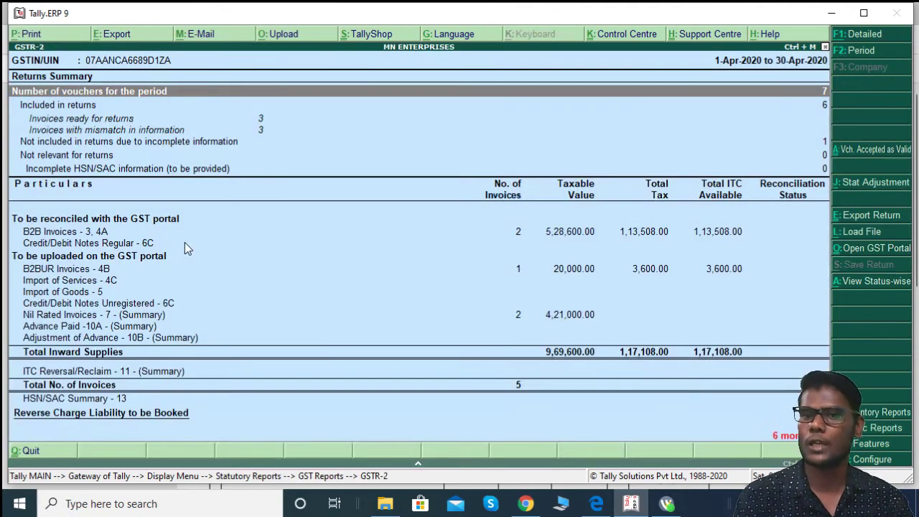
{"action": "key", "text": "Down"}
{"action": "key", "text": "Down"}
{"action": "key", "text": "Down"}
{"action": "key", "text": "Down"}
{"action": "key", "text": "Down"}
{"action": "key", "text": "Down"}
{"action": "key", "text": "Down"}
{"action": "key", "text": "Down"}
{"action": "key", "text": "Down"}
{"action": "key", "text": "Down"}
{"action": "key", "text": "Down"}
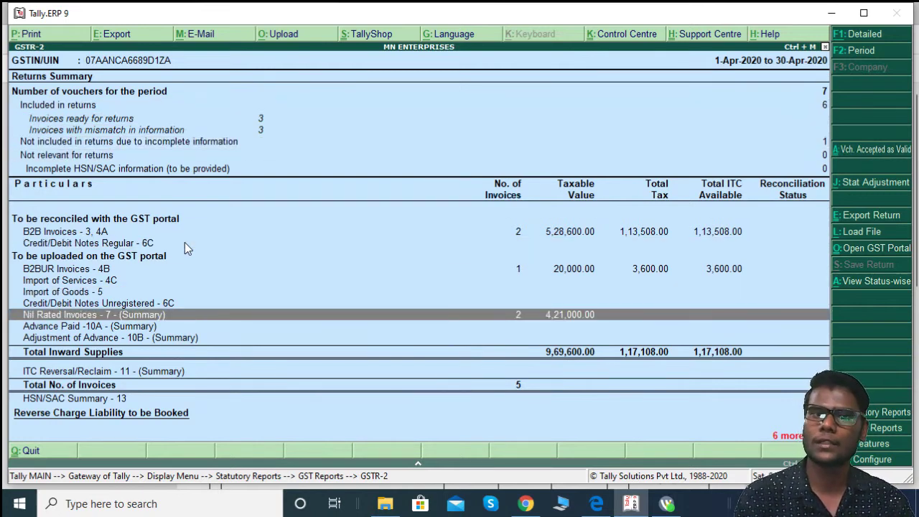
Step: Review the GSTR-2 summary rows, including Incomplete HSN/SAC information and Nil Rated Invoices
{"action": "key", "text": "Up"}
{"action": "key", "text": "Up"}
{"action": "key", "text": "Up"}
{"action": "key", "text": "Up"}
{"action": "key", "text": "Up"}
{"action": "key", "text": "Up"}
{"action": "key", "text": "Up"}
{"action": "key", "text": "Up"}
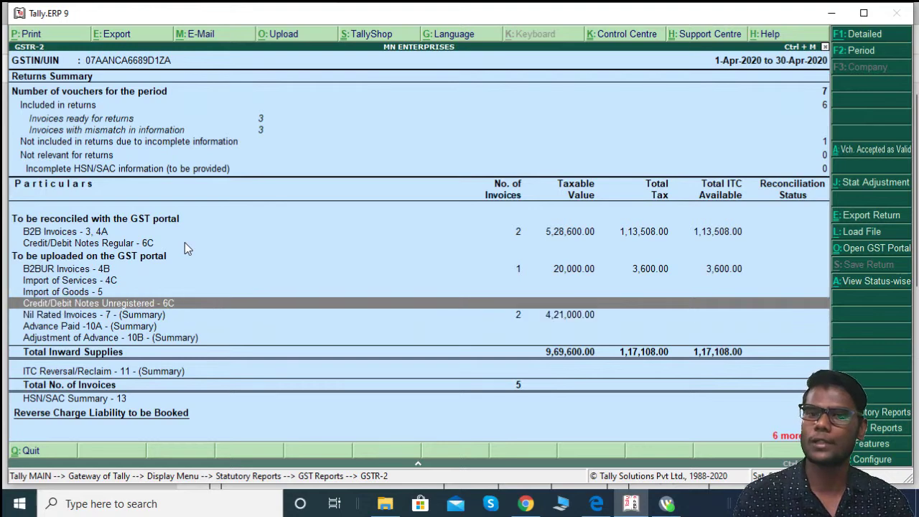
{"action": "key", "text": "Down"}
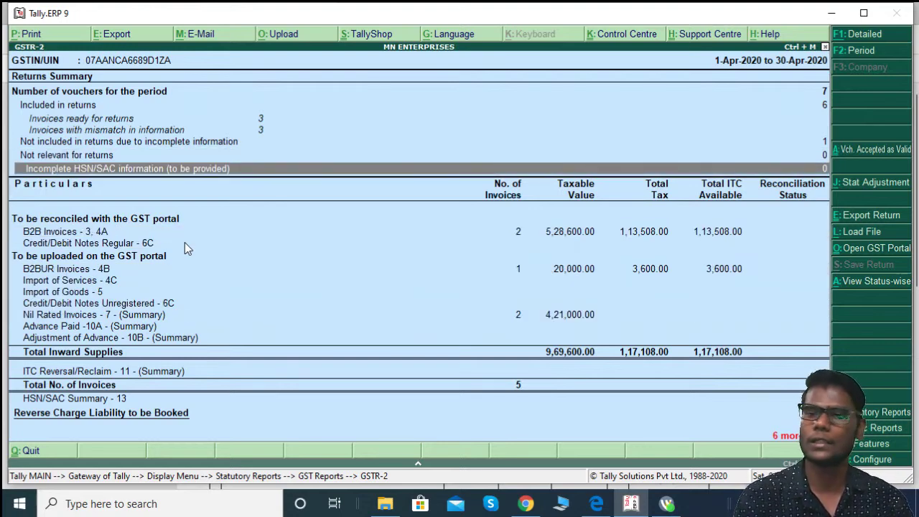
{"action": "key", "text": "Down"}
{"action": "key", "text": "Down"}
{"action": "key", "text": "Down"}
{"action": "key", "text": "Down"}
{"action": "key", "text": "Down"}
{"action": "key", "text": "Down"}
{"action": "key", "text": "Down"}
{"action": "key", "text": "Down"}
{"action": "key", "text": "Down"}
{"action": "key", "text": "Down"}
{"action": "key", "text": "Down"}
{"action": "key", "text": "Down"}
{"action": "key", "text": "Down"}
{"action": "key", "text": "Down"}
{"action": "key", "text": "Down"}
{"action": "key", "text": "Down"}
{"action": "key", "text": "Down"}
{"action": "key", "text": "Up"}
{"action": "key", "text": "Up"}
{"action": "key", "text": "Up"}
{"action": "key", "text": "Up"}
{"action": "key", "text": "Up"}
{"action": "key", "text": "Up"}
{"action": "key", "text": "Up"}
{"action": "key", "text": "Up"}
{"action": "key", "text": "Up"}
{"action": "key", "text": "Up"}
{"action": "key", "text": "Up"}
{"action": "key", "text": "Up"}
{"action": "key", "text": "Up"}
{"action": "key", "text": "Up"}
{"action": "key", "text": "Up"}
{"action": "key", "text": "Up"}
{"action": "key", "text": "Up"}
{"action": "key", "text": "Down"}
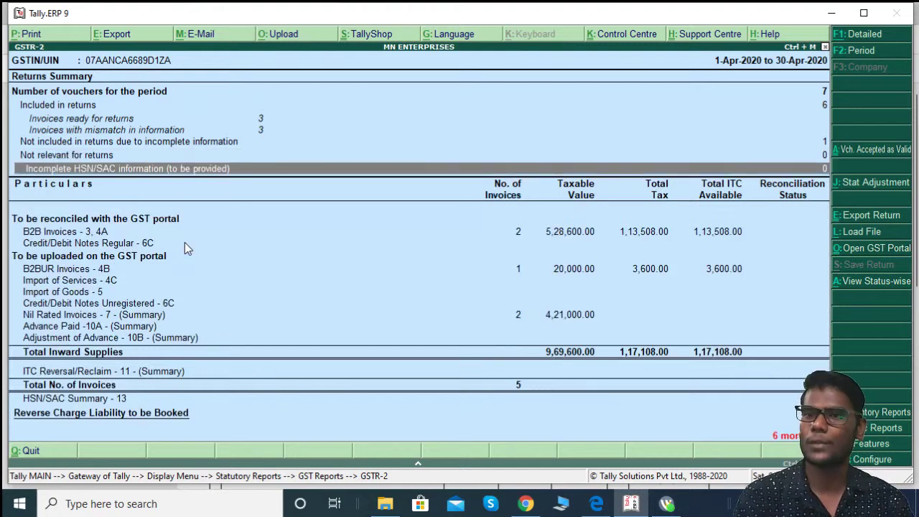
{"action": "key", "text": "Down"}
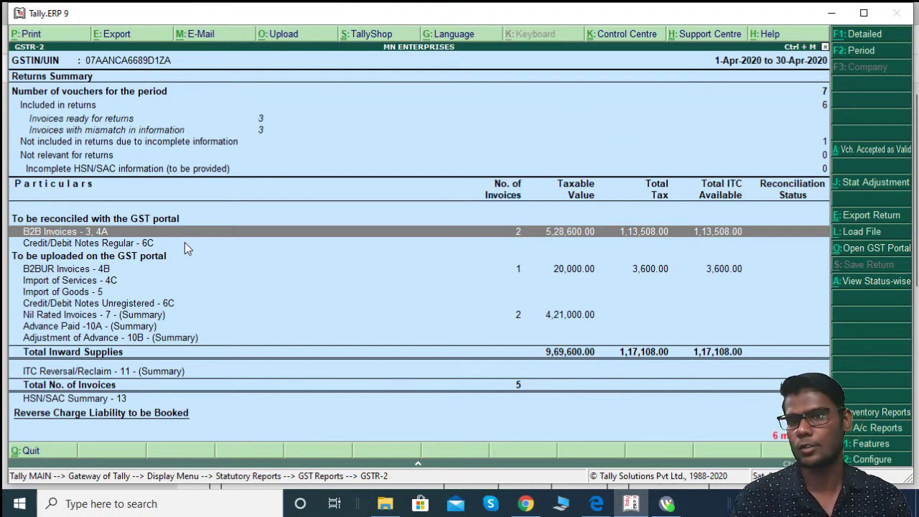
{"action": "key", "text": "alt+Tab"}
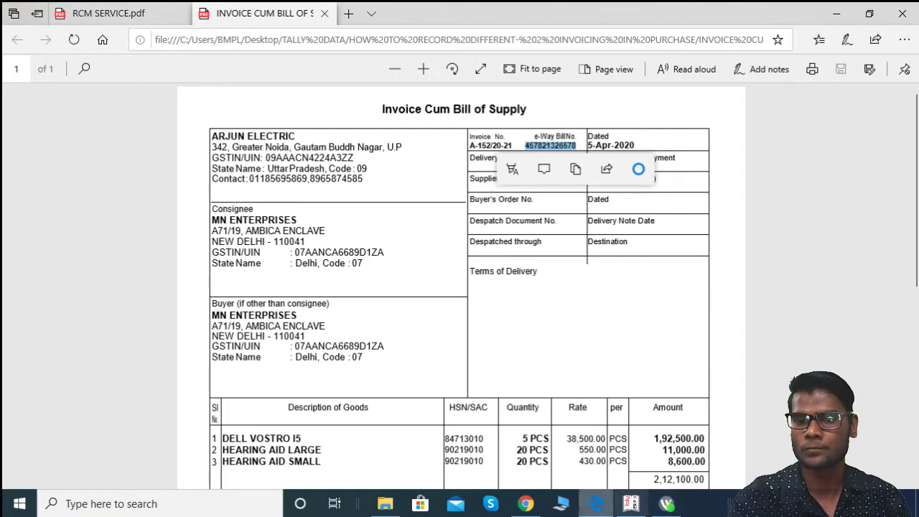
Step: View the Facebook live-stream post, then switch to the YouTube Studio dashboard
{"action": "left_click", "coordinate": [526, 503]}
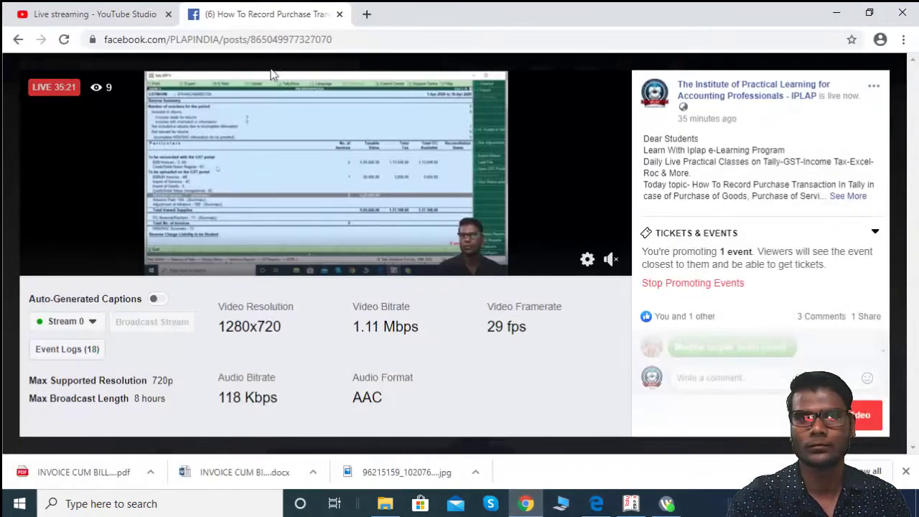
{"action": "left_click", "coordinate": [79, 14]}
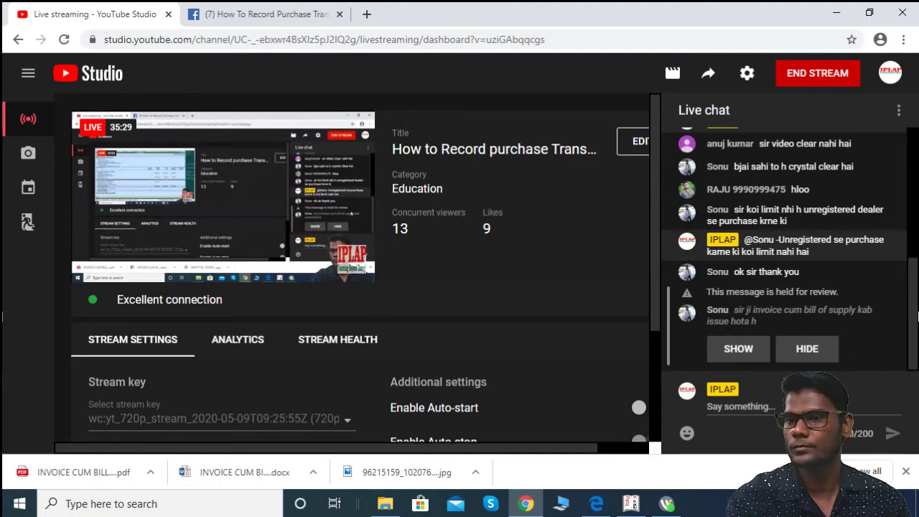
Step: Read through the YouTube Studio live chat, then bring Tally's GSTR-2 report back to front
{"action": "left_click_drag", "start_coordinate": [918, 316], "coordinate": [915, 198]}
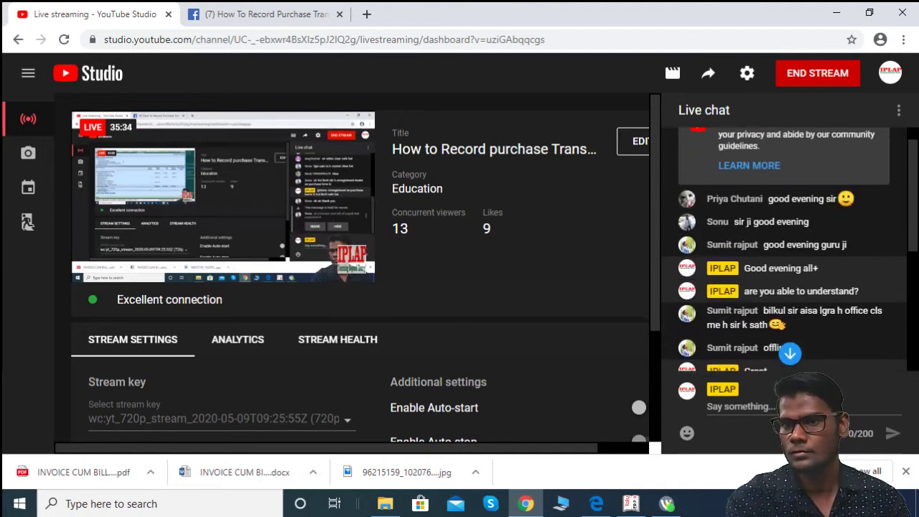
{"action": "left_click_drag", "start_coordinate": [915, 197], "coordinate": [915, 215]}
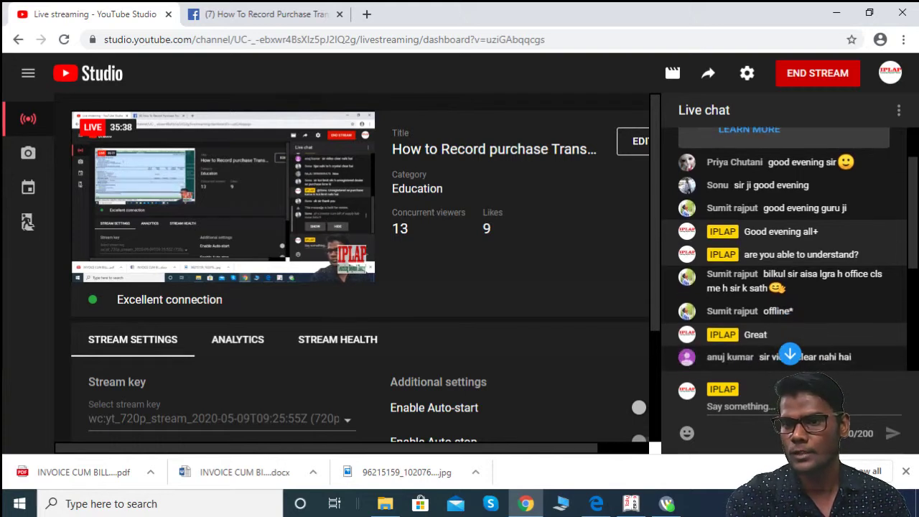
{"action": "left_click_drag", "start_coordinate": [915, 217], "coordinate": [910, 294]}
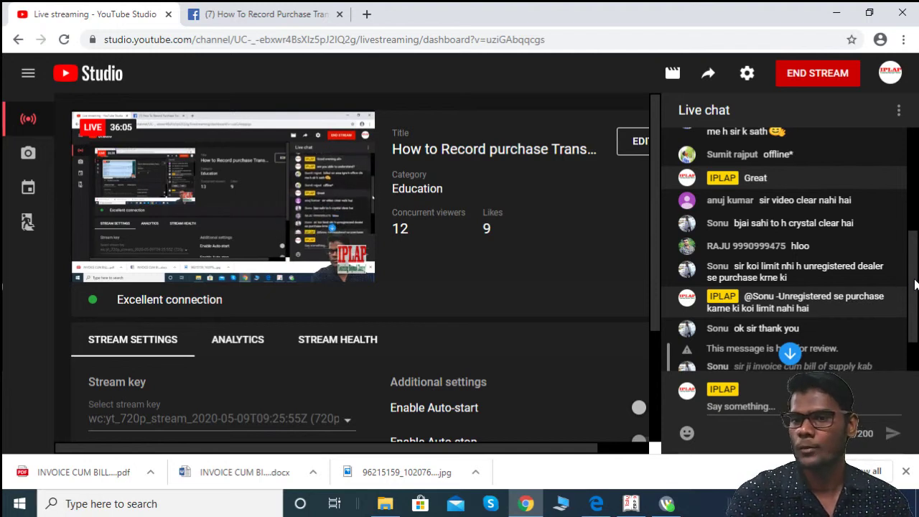
{"action": "left_click_drag", "start_coordinate": [916, 277], "coordinate": [907, 335]}
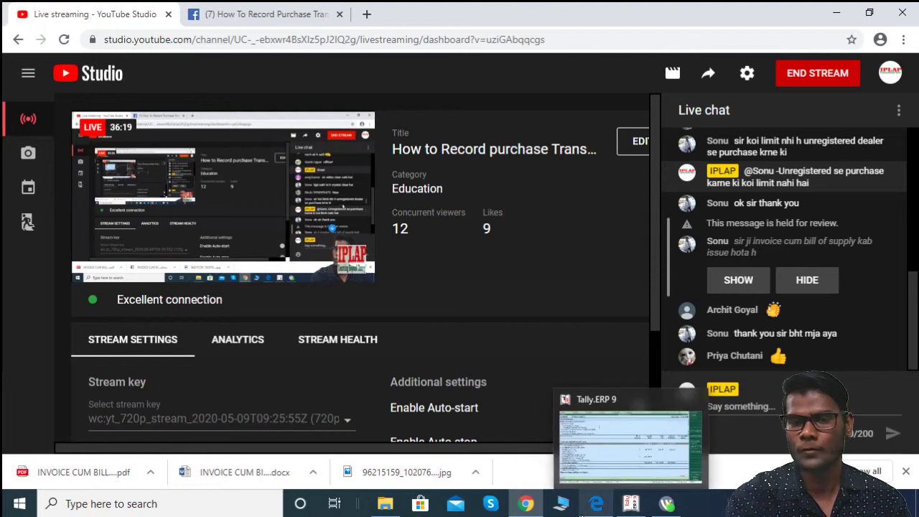
{"action": "mouse_move", "coordinate": [584, 515]}
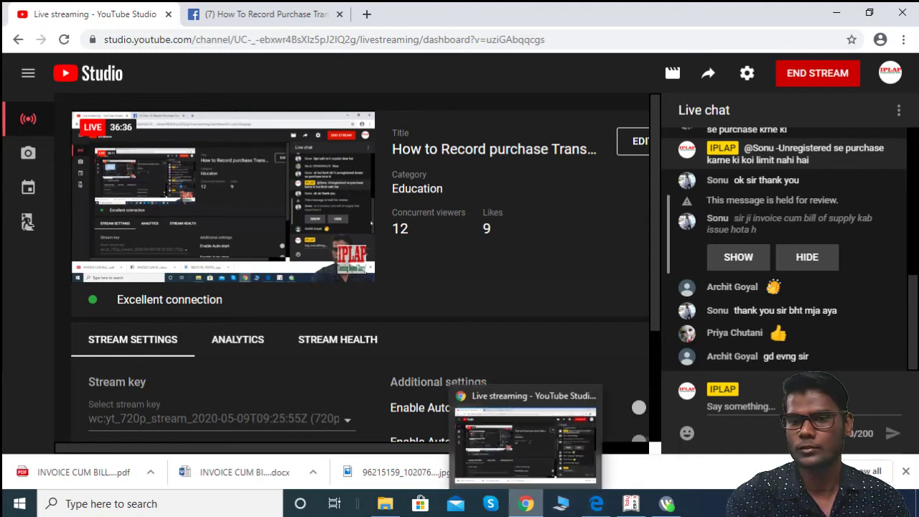
{"action": "left_click", "coordinate": [632, 507]}
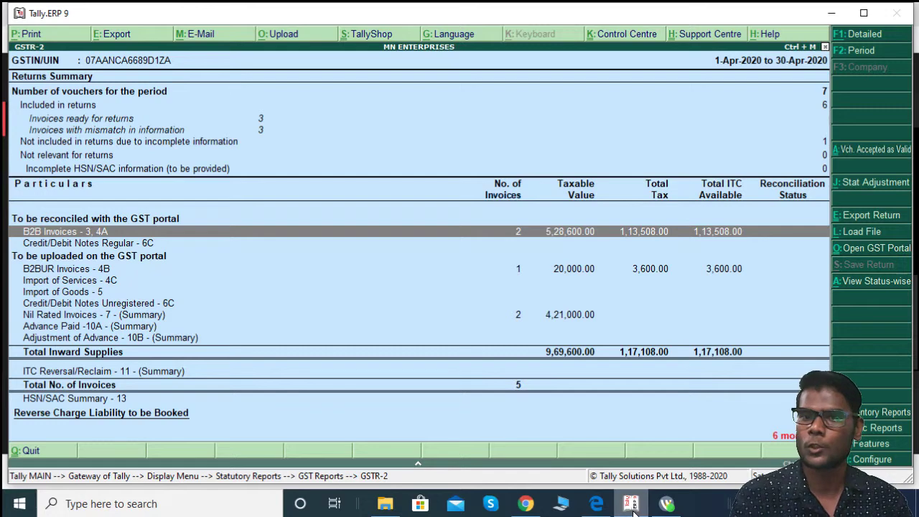
Step: Exit GSTR-2 to the Gateway of Tally and switch to YouTube Studio
{"action": "key", "text": "Escape"}
{"action": "key", "text": "Escape"}
{"action": "key", "text": "Escape"}
{"action": "key", "text": "Escape"}
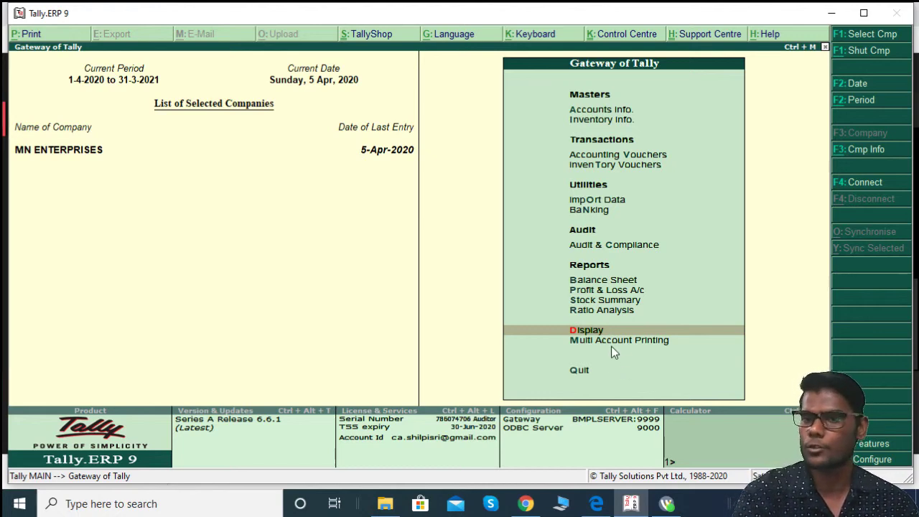
{"action": "left_click", "coordinate": [526, 504]}
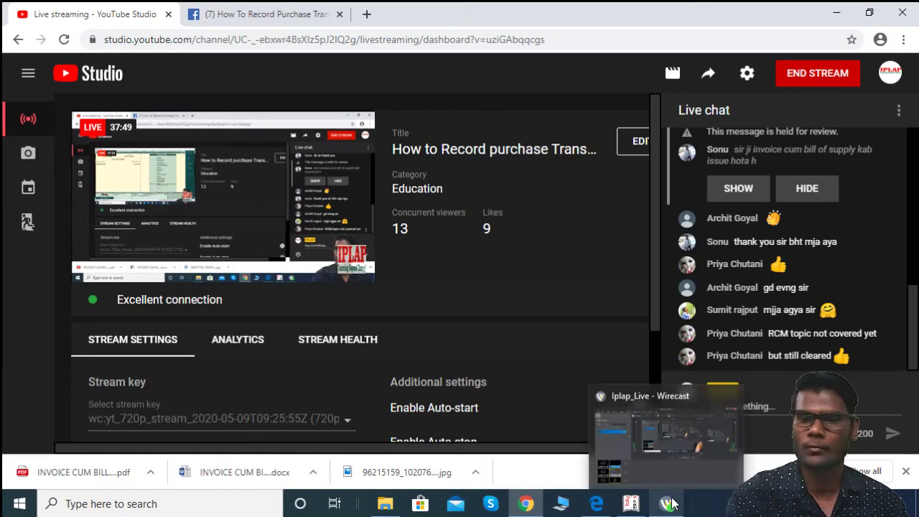
Step: Switch back from the YouTube Studio dashboard to Tally.ERP 9's Gateway of Tally for MN ENTERPRISES
{"action": "mouse_move", "coordinate": [563, 489]}
{"action": "mouse_move", "coordinate": [527, 507]}
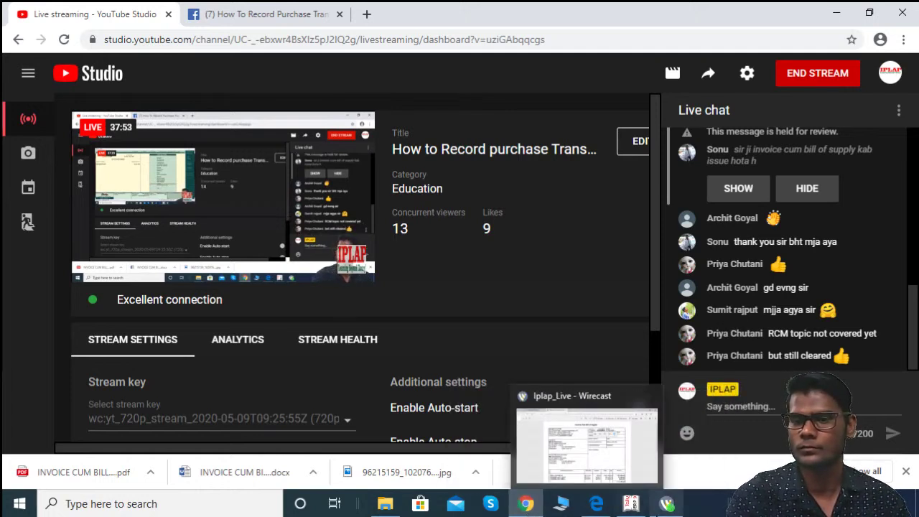
{"action": "left_click", "coordinate": [632, 505]}
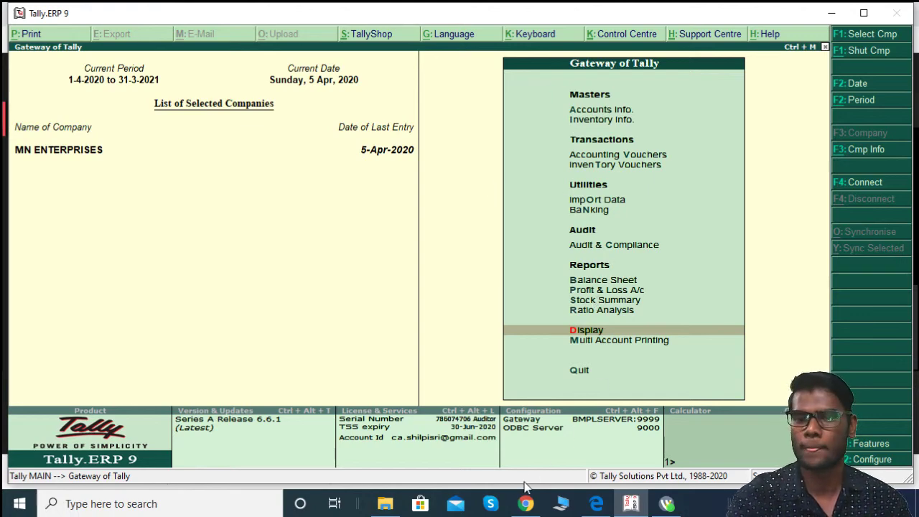
Step: Return to the YouTube Studio live dashboard, review the live chat, and choose END STREAM
{"action": "mouse_move", "coordinate": [528, 507]}
{"action": "left_click", "coordinate": [535, 441]}
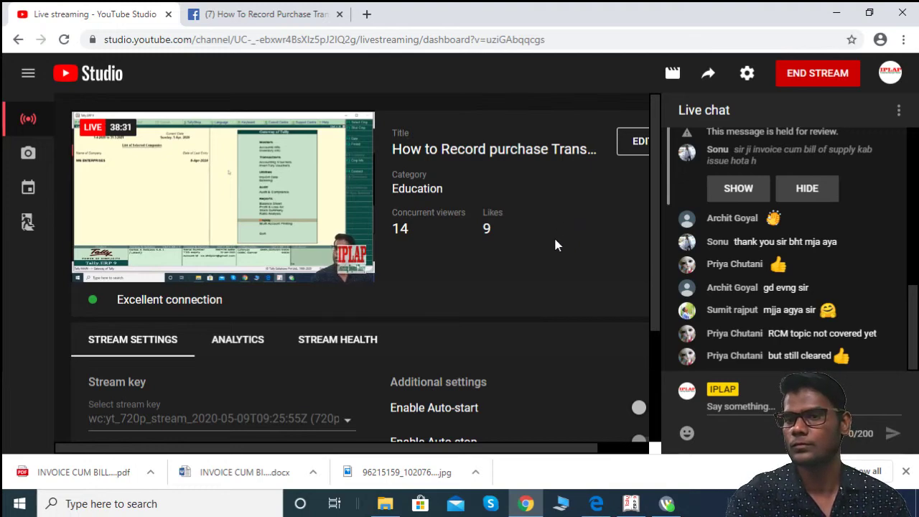
{"action": "scroll", "coordinate": [887, 313], "scroll_direction": "up", "scroll_amount": 5}
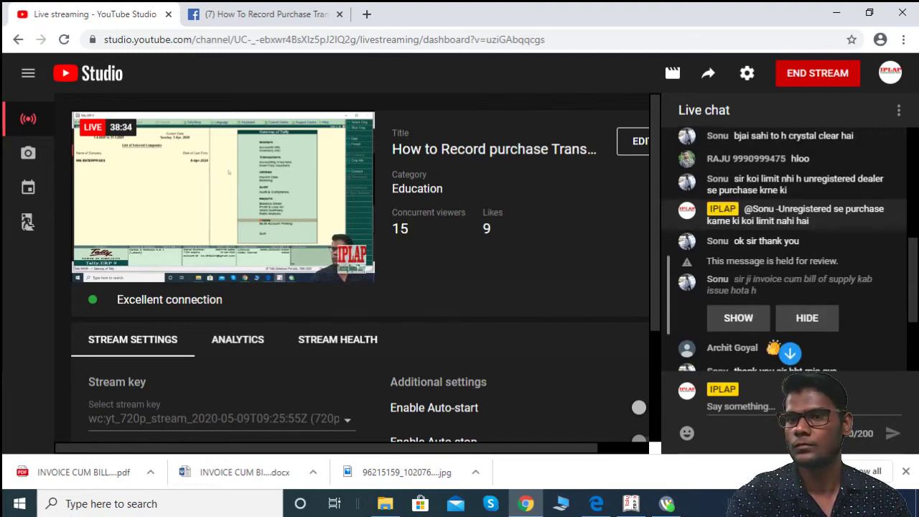
{"action": "scroll", "coordinate": [888, 313], "scroll_direction": "up", "scroll_amount": 1}
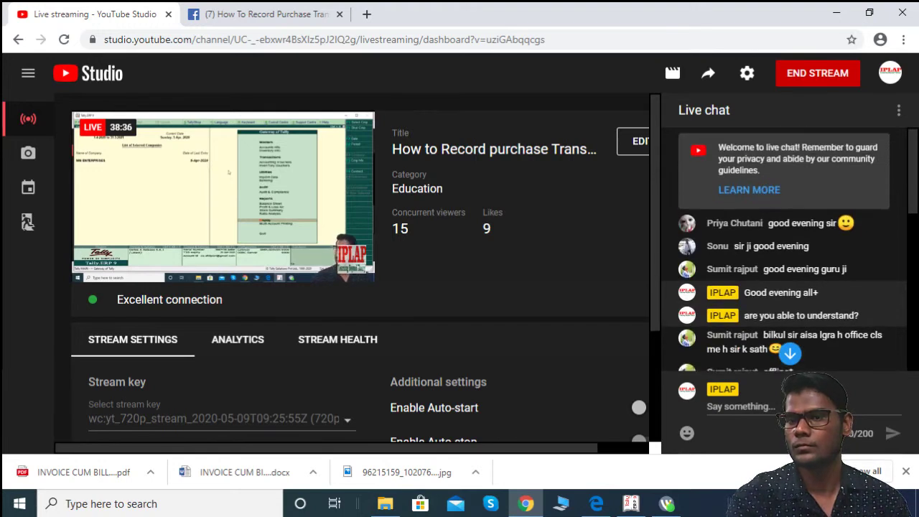
{"action": "left_click_drag", "start_coordinate": [911, 175], "coordinate": [913, 347]}
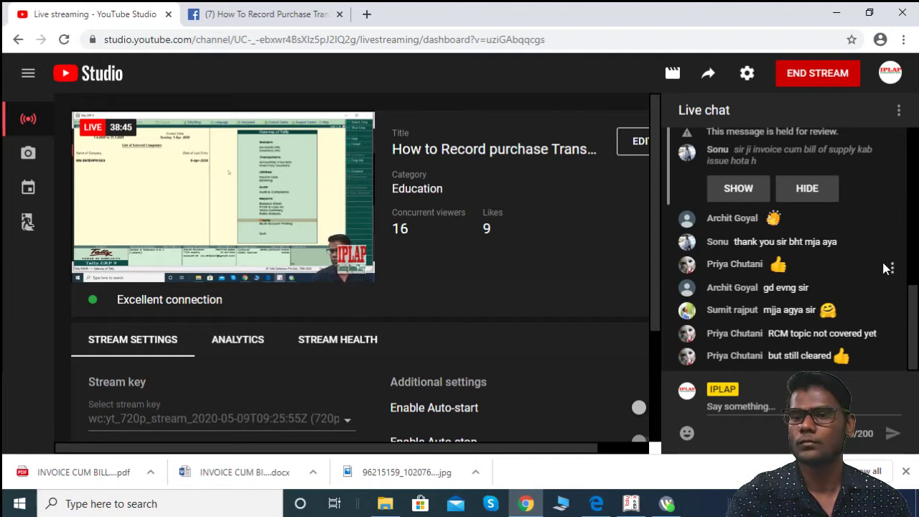
{"action": "left_click", "coordinate": [817, 76]}
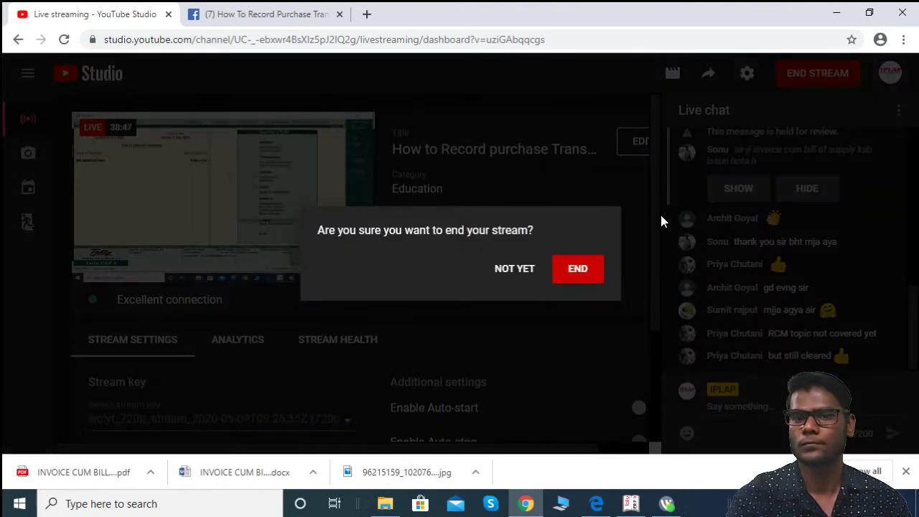